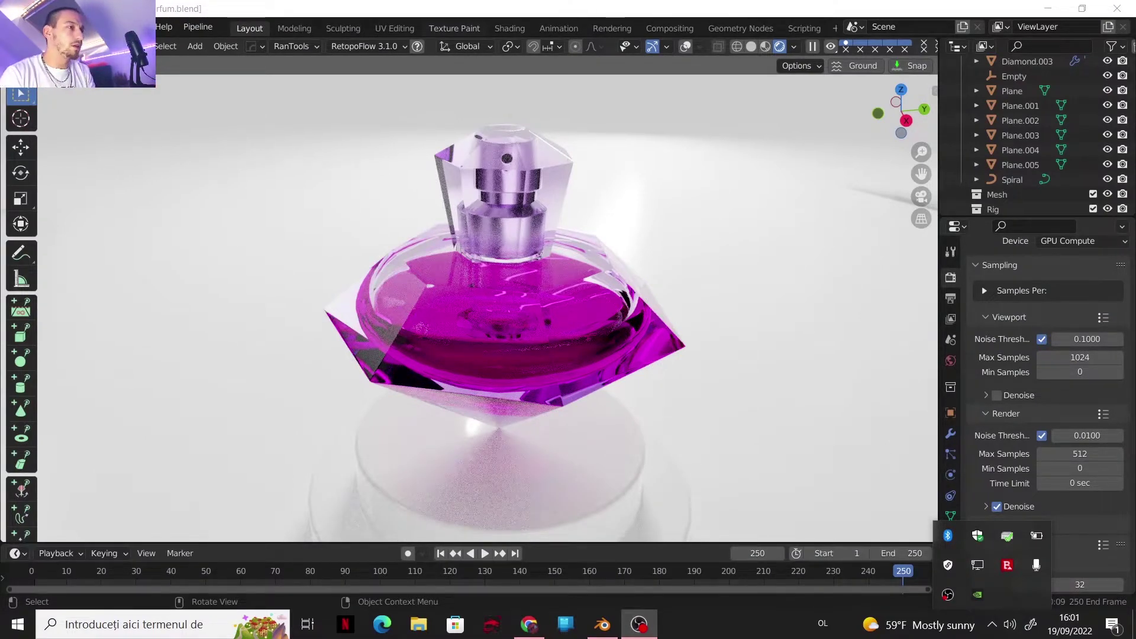
- Start a new General scene and delete its default cube
click(991, 625)
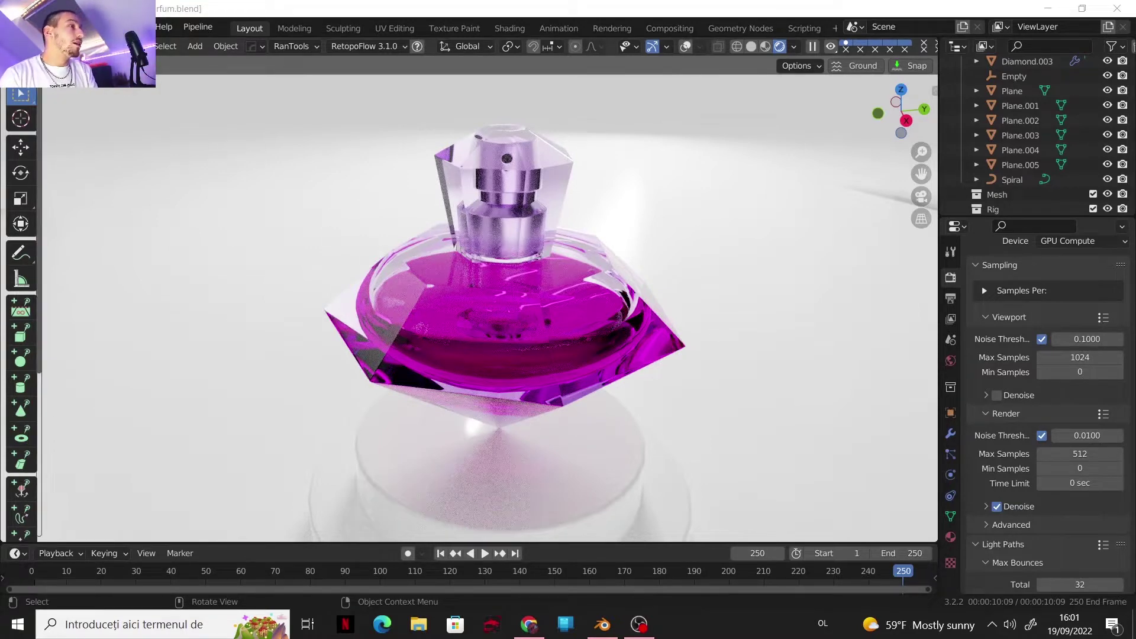
click(30, 27)
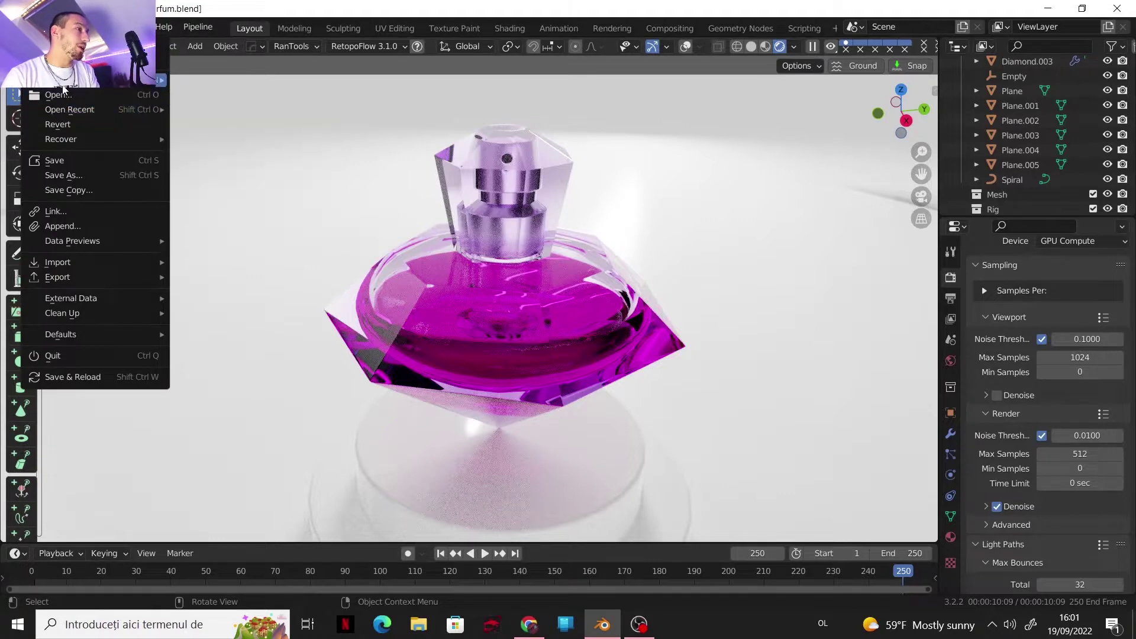
mouse_move(159, 80)
click(210, 81)
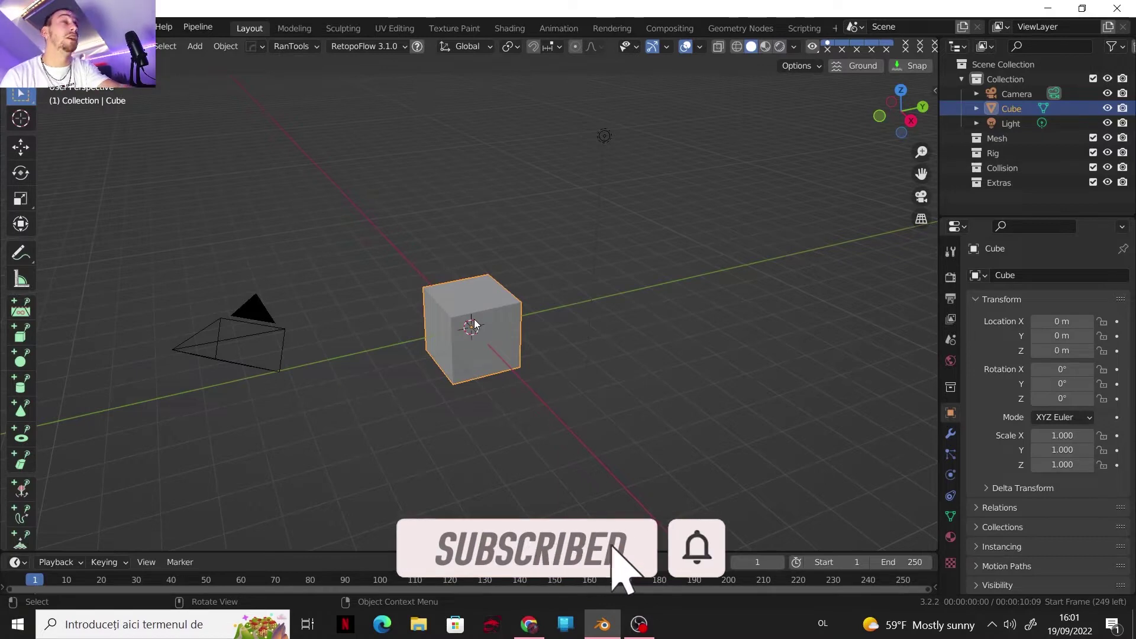
key(Delete)
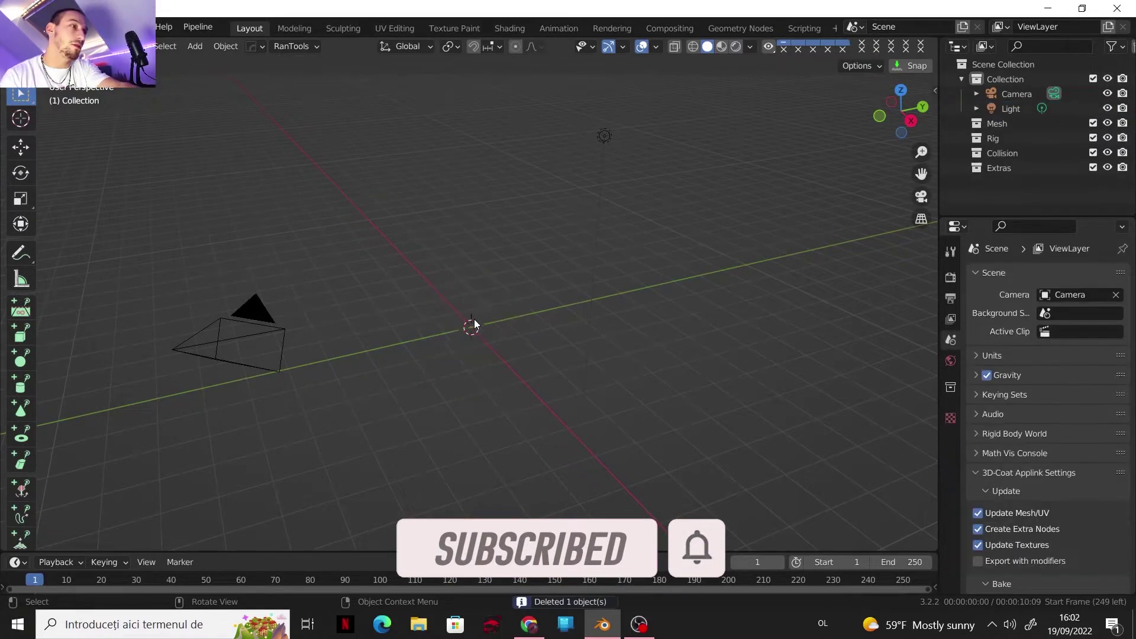
scroll(473, 376, up, 2)
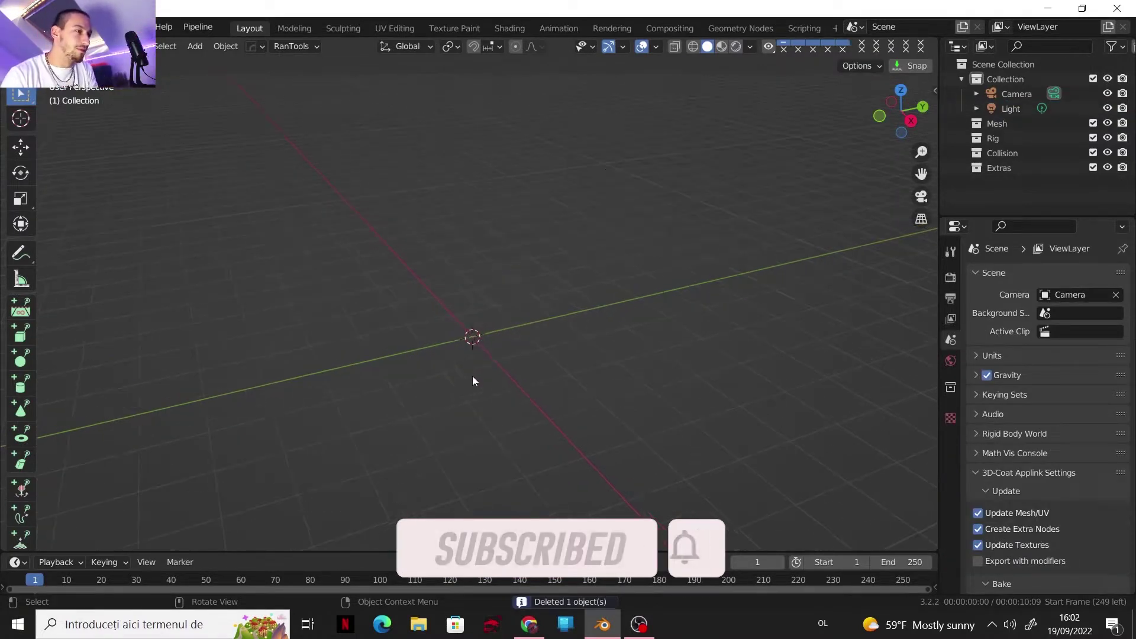
shift+middle_drag(472, 376, 490, 395)
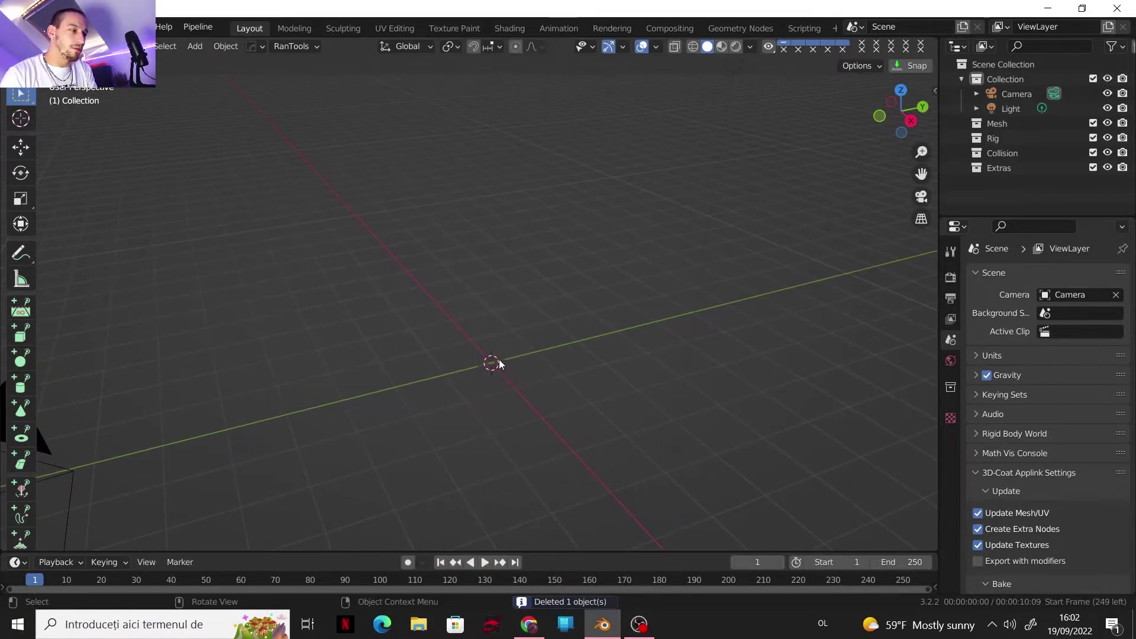
key(shift+a)
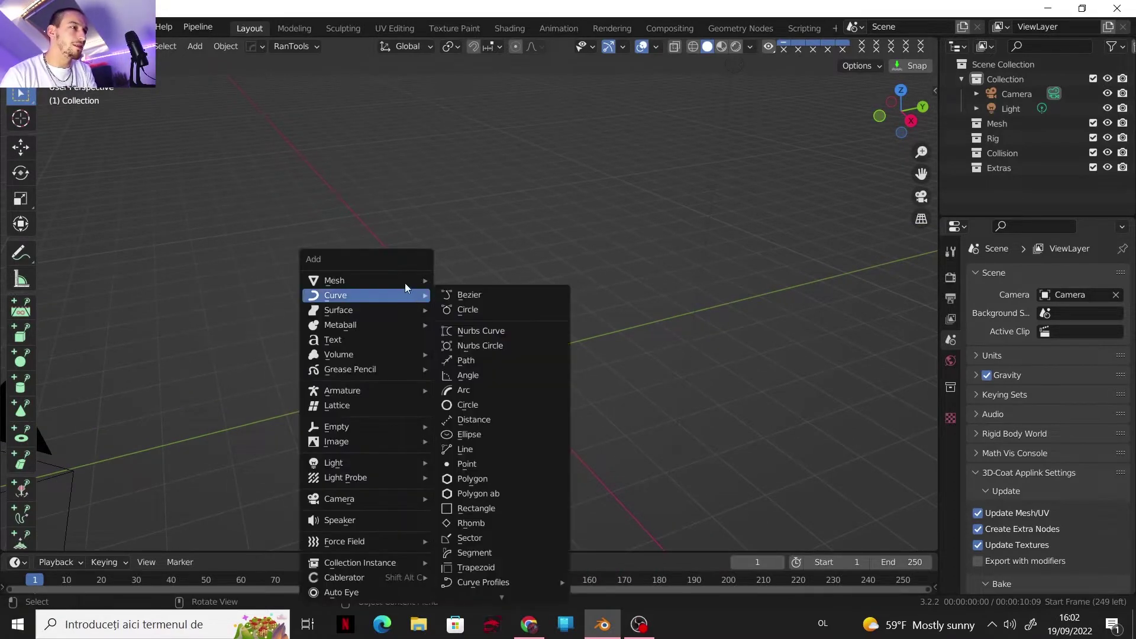
mouse_move(402, 280)
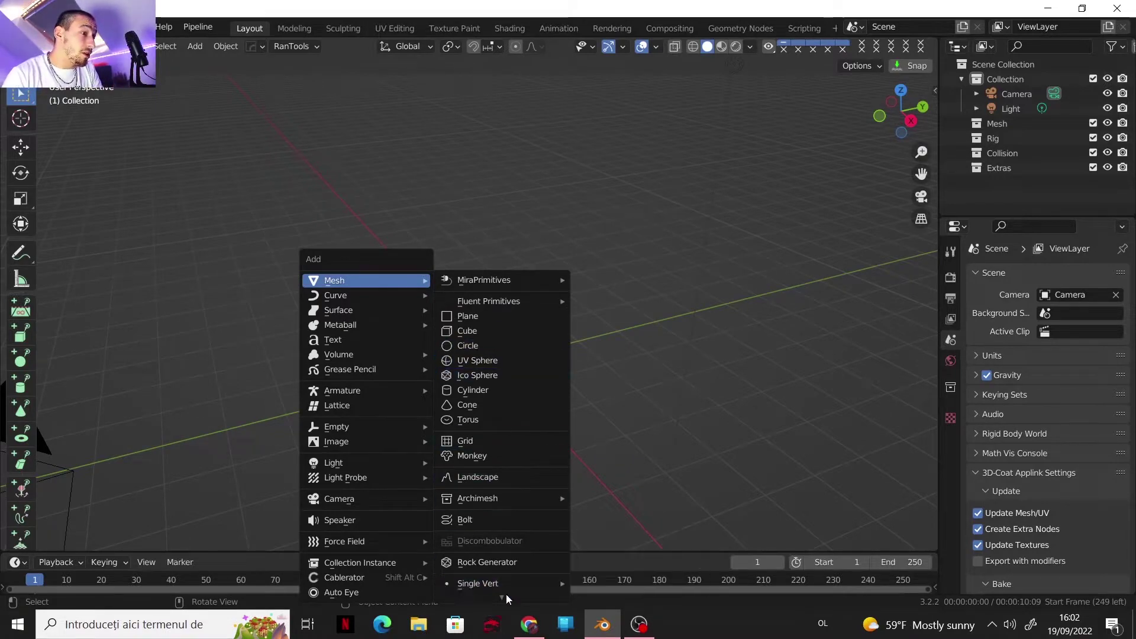
scroll(501, 593, down, 3)
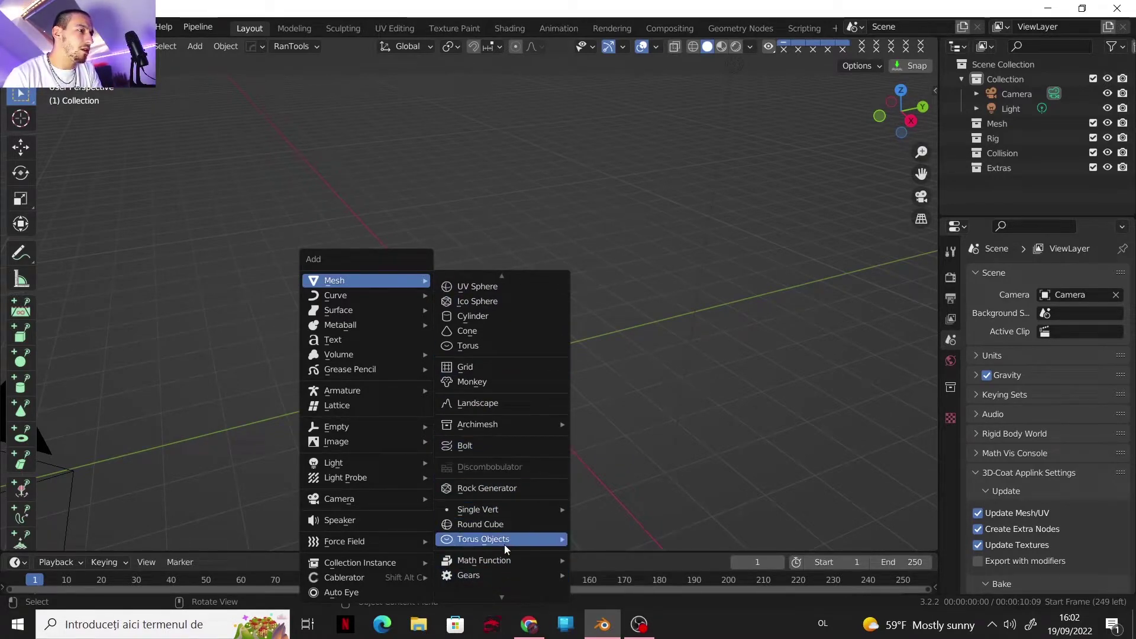
scroll(502, 594, down, 4)
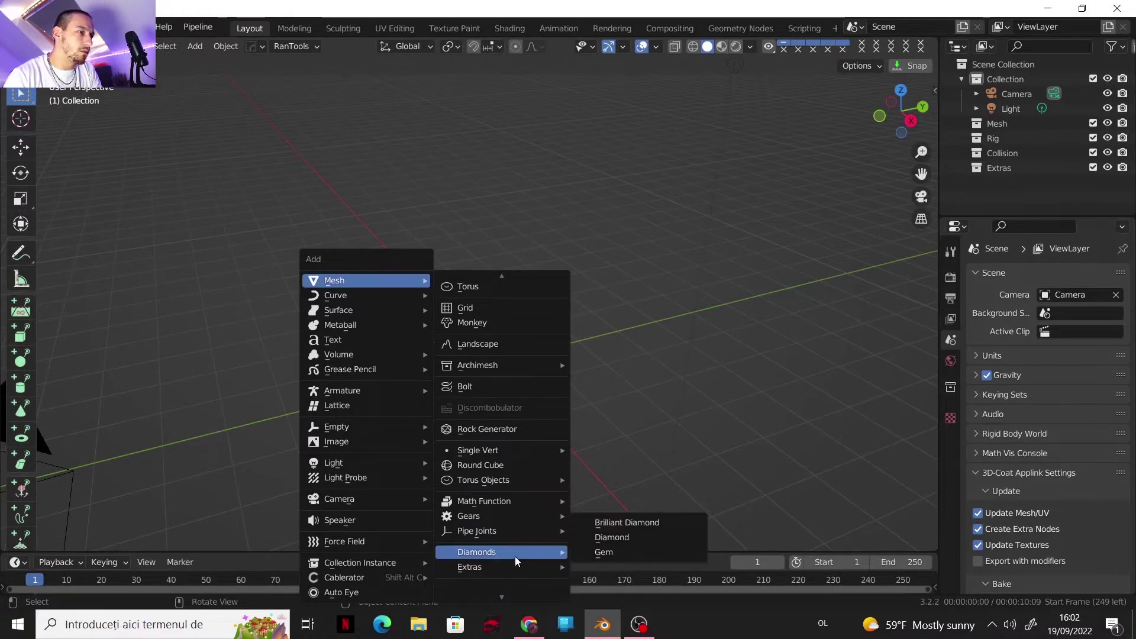
click(89, 27)
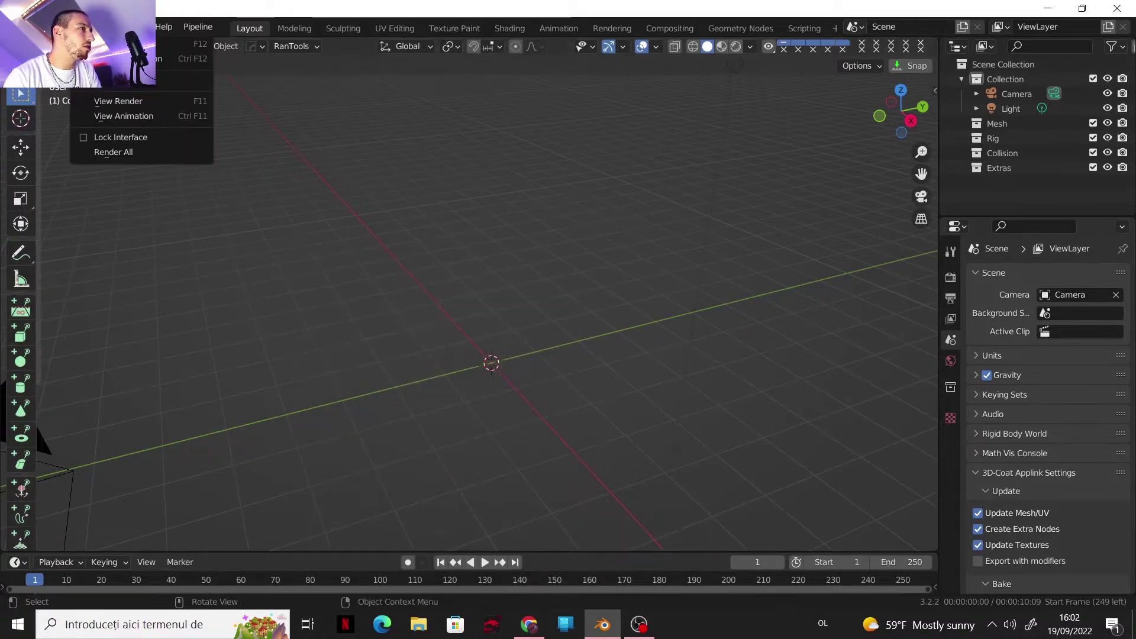
mouse_move(58, 27)
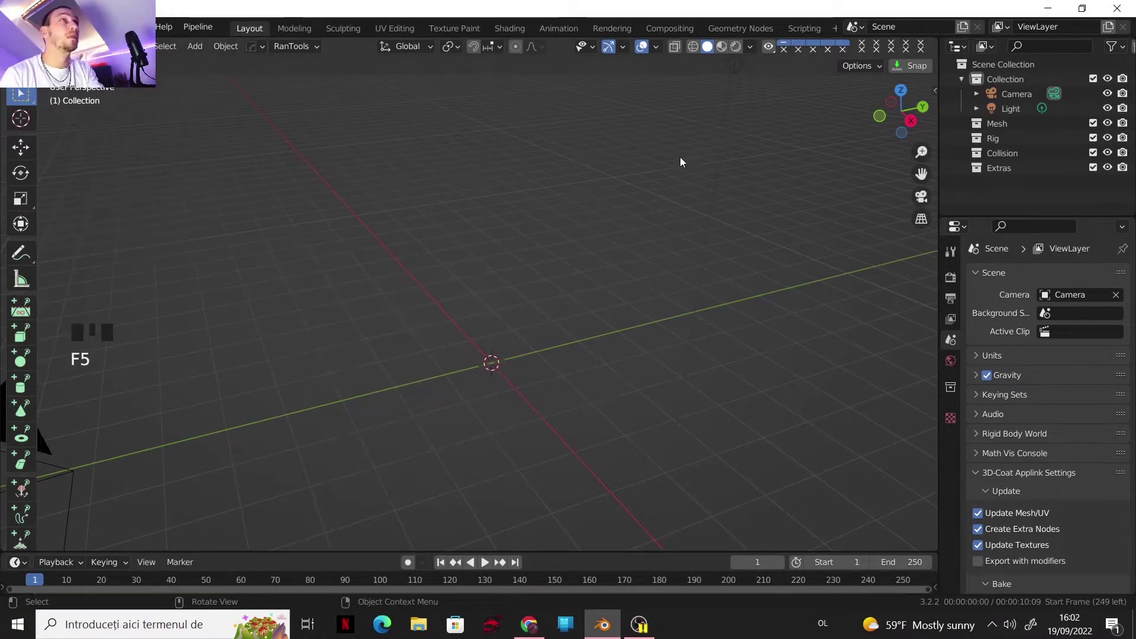
- Add a cylinder mesh at the world origin with 7 vertices
shift+middle_drag(681, 158, 586, 285)
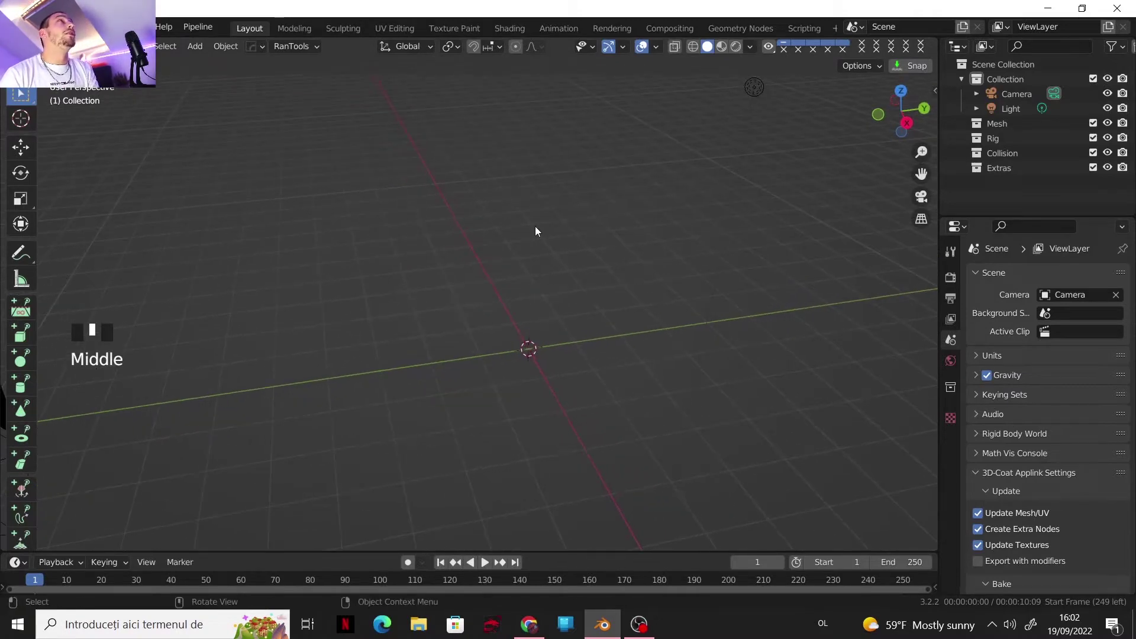
shift+middle_drag(519, 395, 517, 397)
key(shift+a)
mouse_move(482, 287)
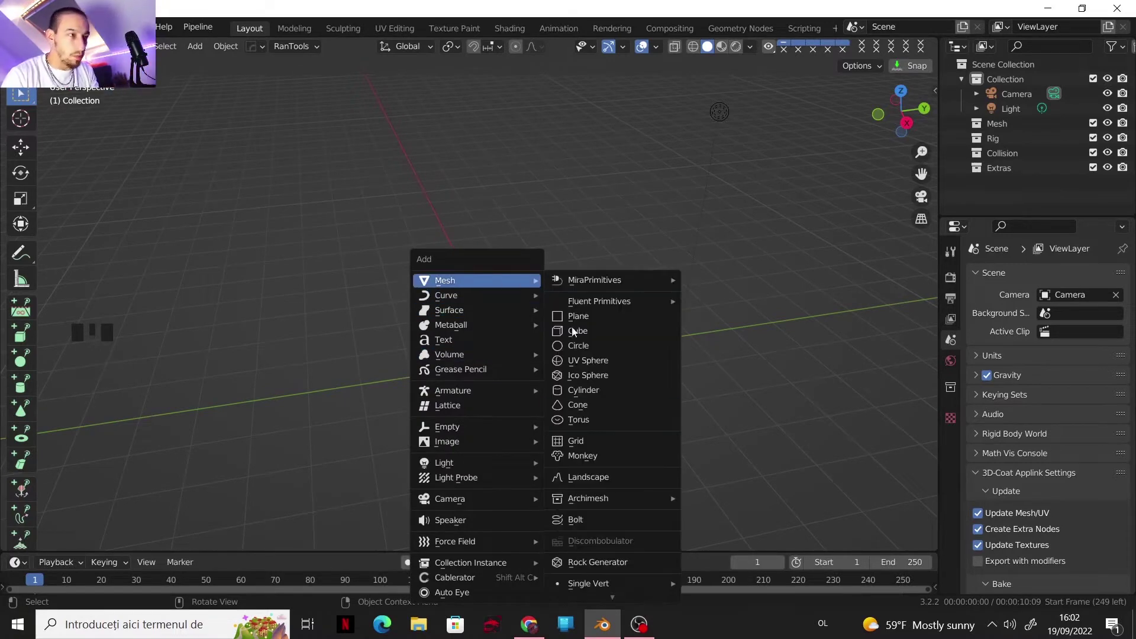
click(590, 390)
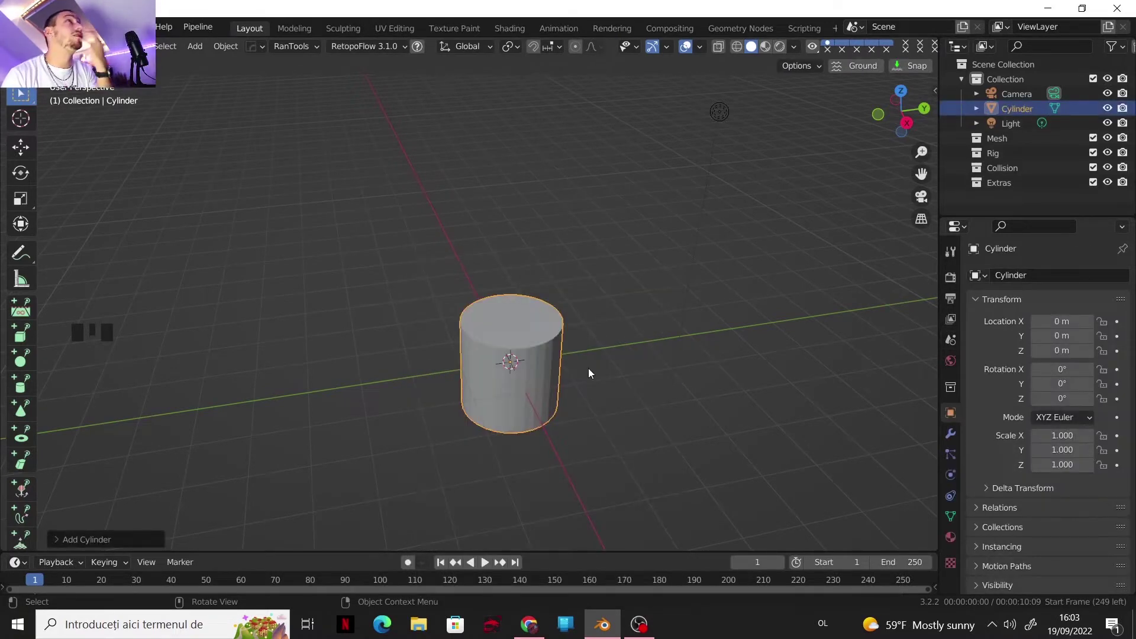
click(55, 538)
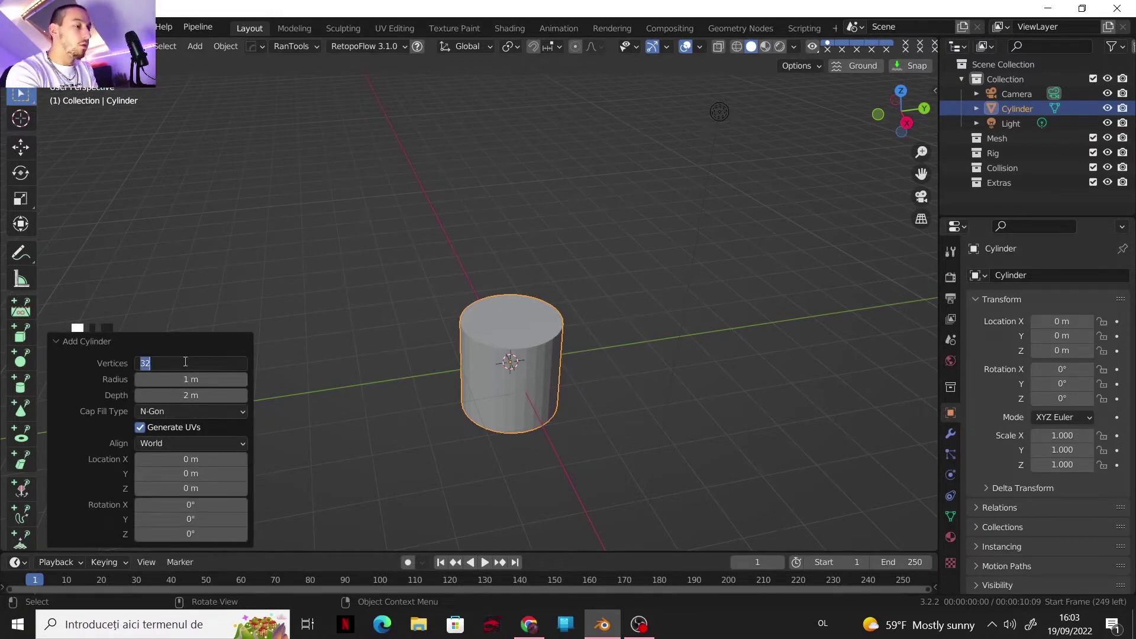
key(Return)
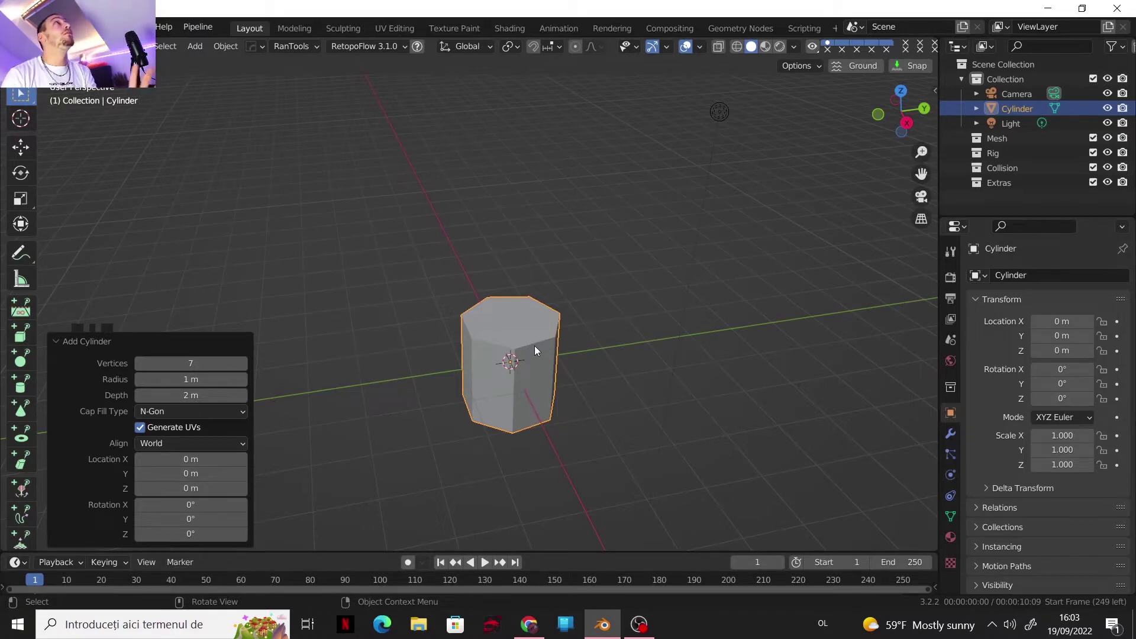
- In Edit Mode, add a single horizontal loop cut around the cylinder, slid toward its top with a factor of about -0.373
middle_drag(500, 324, 501, 264)
scroll(520, 300, up, 2)
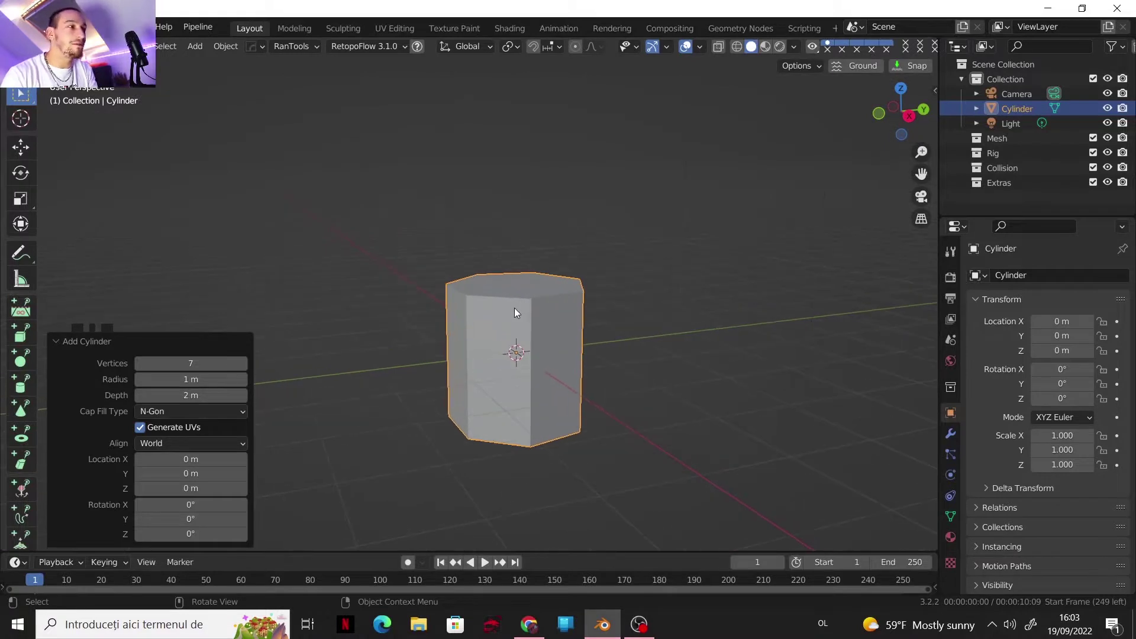
scroll(514, 310, up, 1)
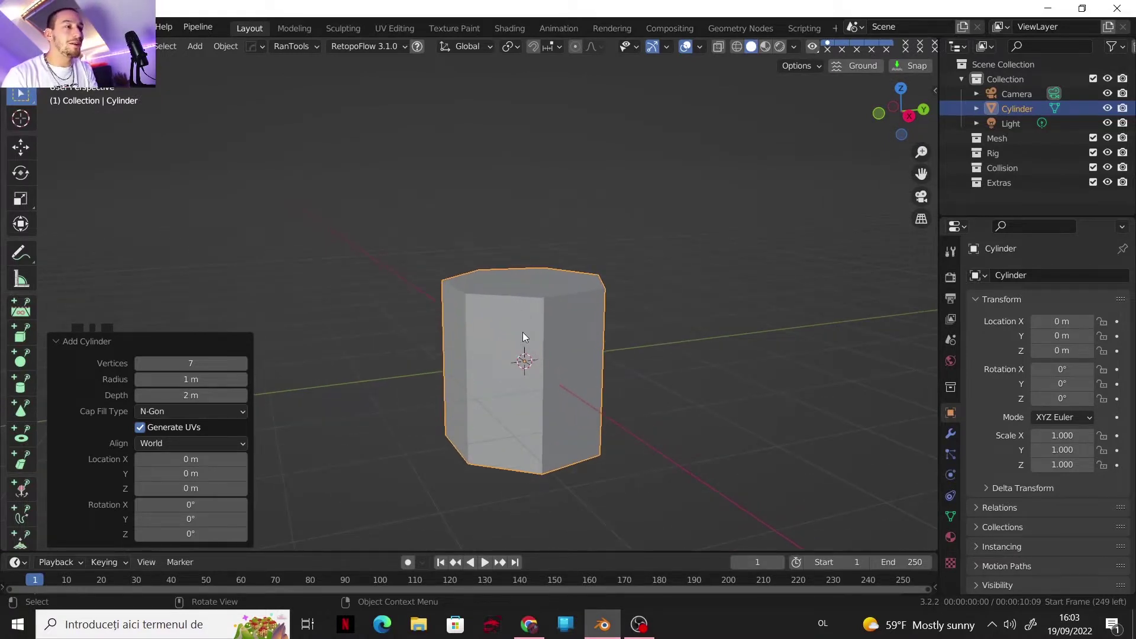
scroll(531, 360, up, 1)
middle_drag(531, 360, 487, 290)
key(Tab)
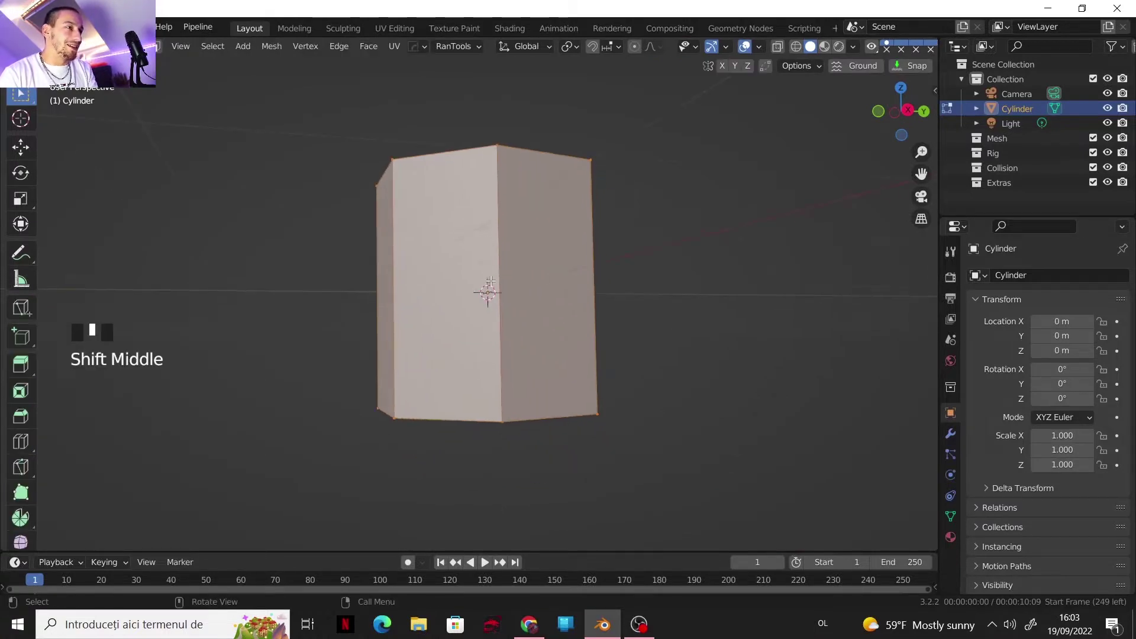
key(ctrl+r)
scroll(495, 246, up, 1)
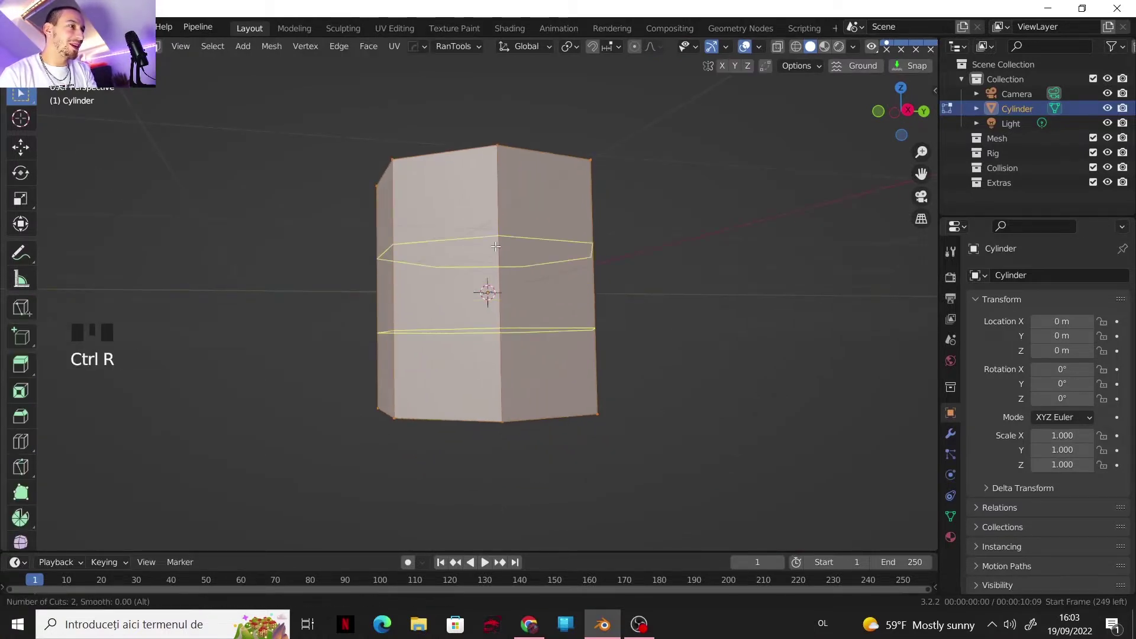
scroll(496, 246, down, 1)
click(496, 246)
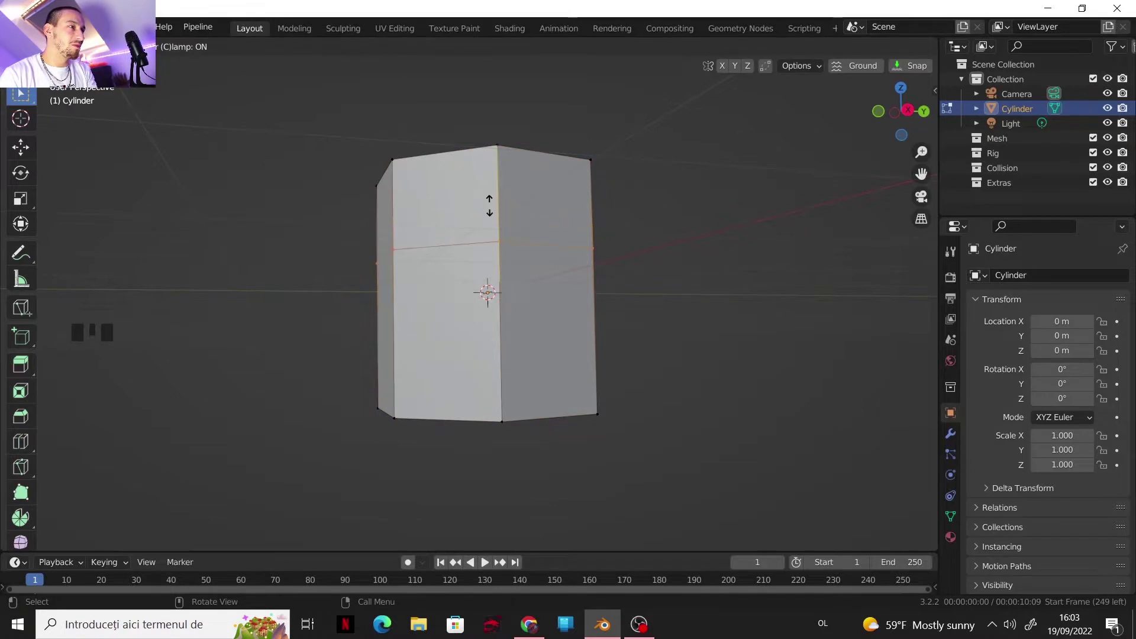
click(485, 194)
- Merge the cylinder's bottom face at its center to form a pointed tip
middle_drag(485, 194, 496, 291)
scroll(489, 237, up, 2)
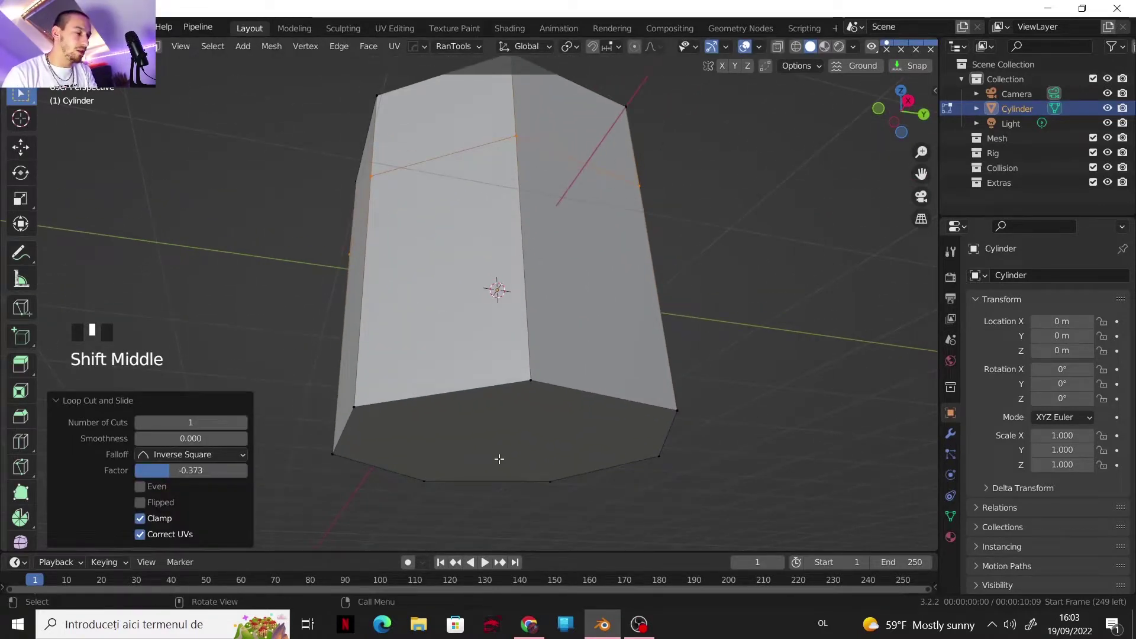
key(3)
click(497, 450)
key(m)
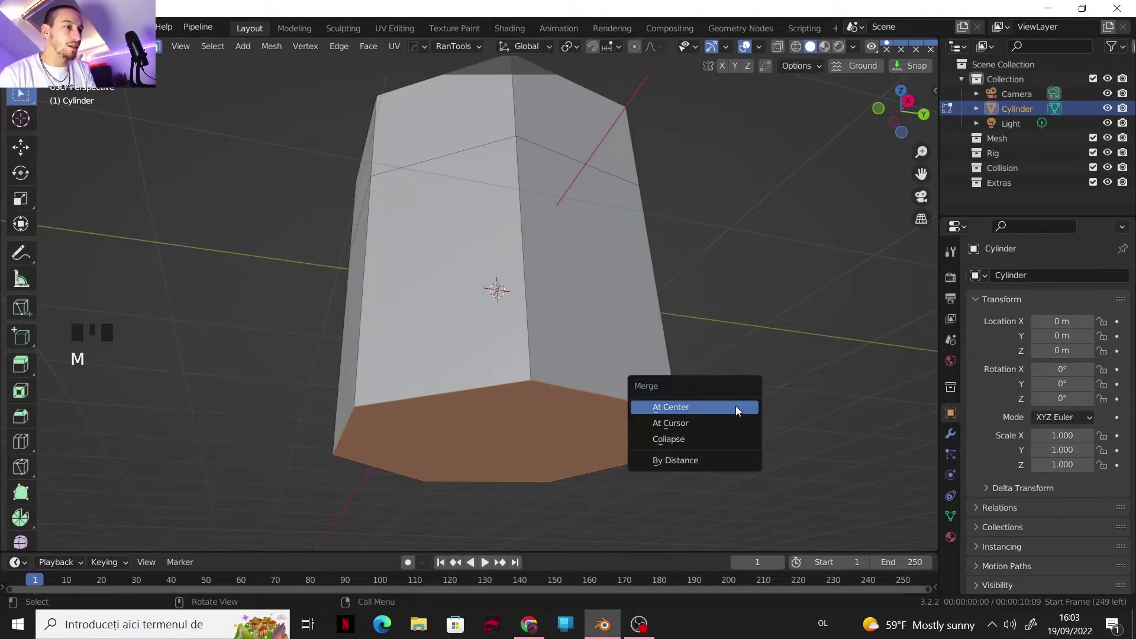
click(725, 407)
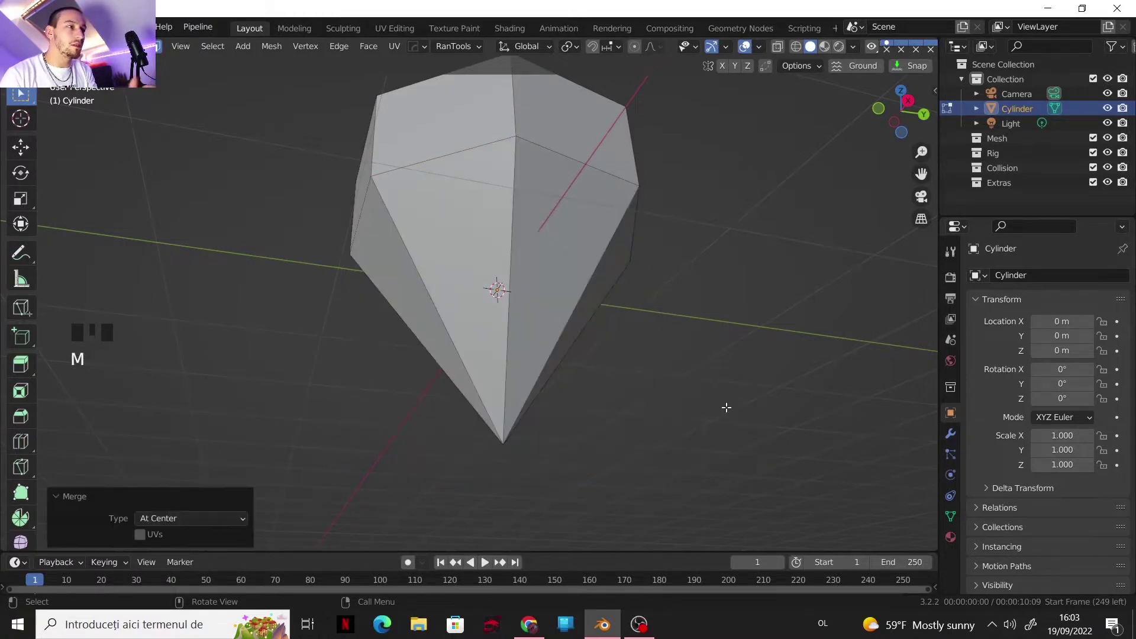
- Scale the top face of the mesh down uniformly to about 0.735
shift+middle_drag(598, 312, 601, 360)
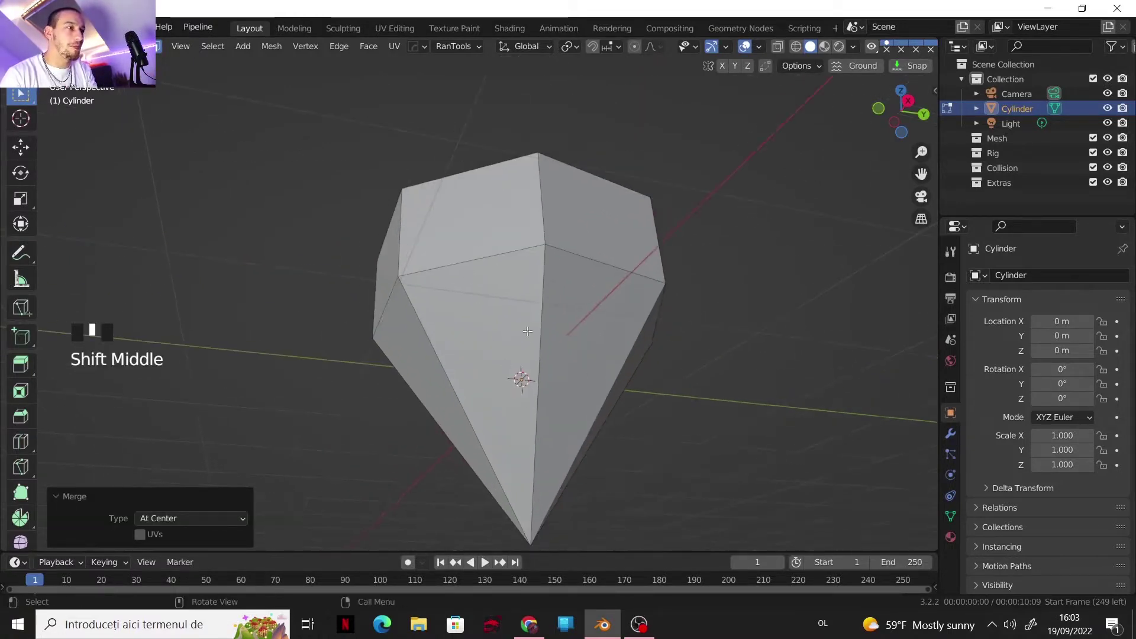
middle_drag(522, 291, 542, 391)
shift+middle_drag(525, 317, 524, 436)
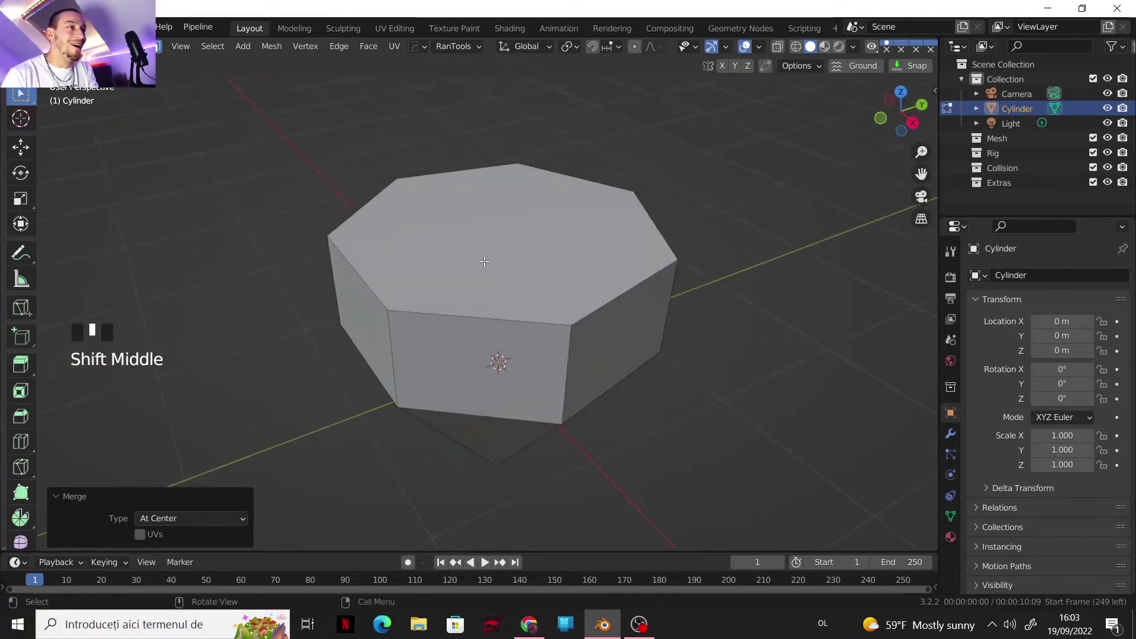
click(484, 261)
key(s)
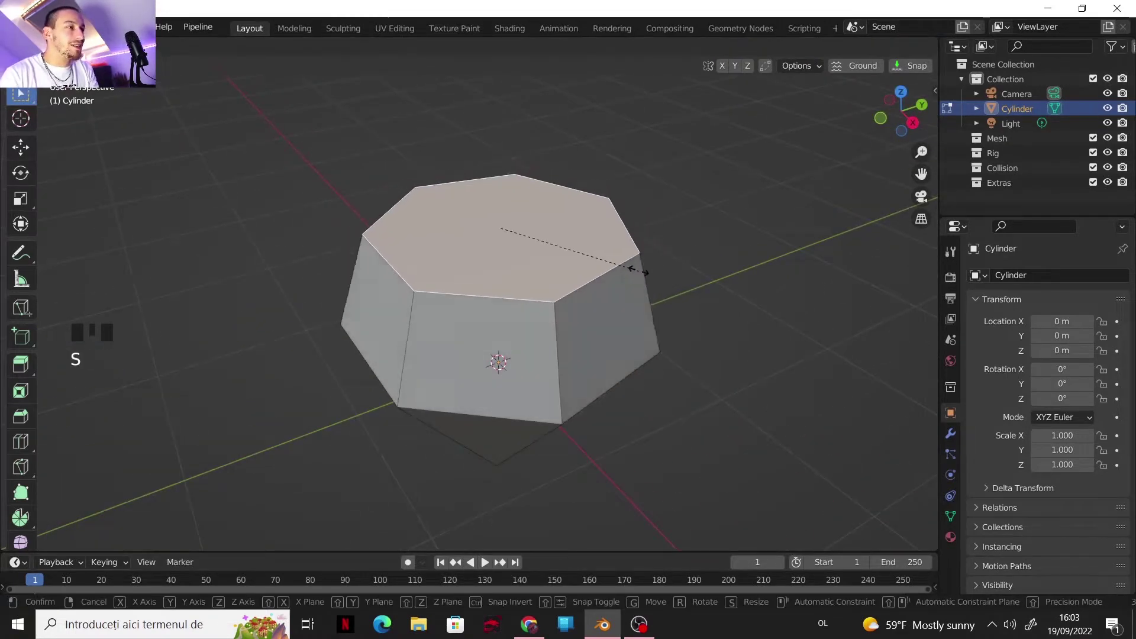
click(621, 260)
- In the right orthographic view, lower the top face along Z by about 0.258 m to flatten the crown
shift+middle_drag(625, 272, 578, 263)
click(905, 114)
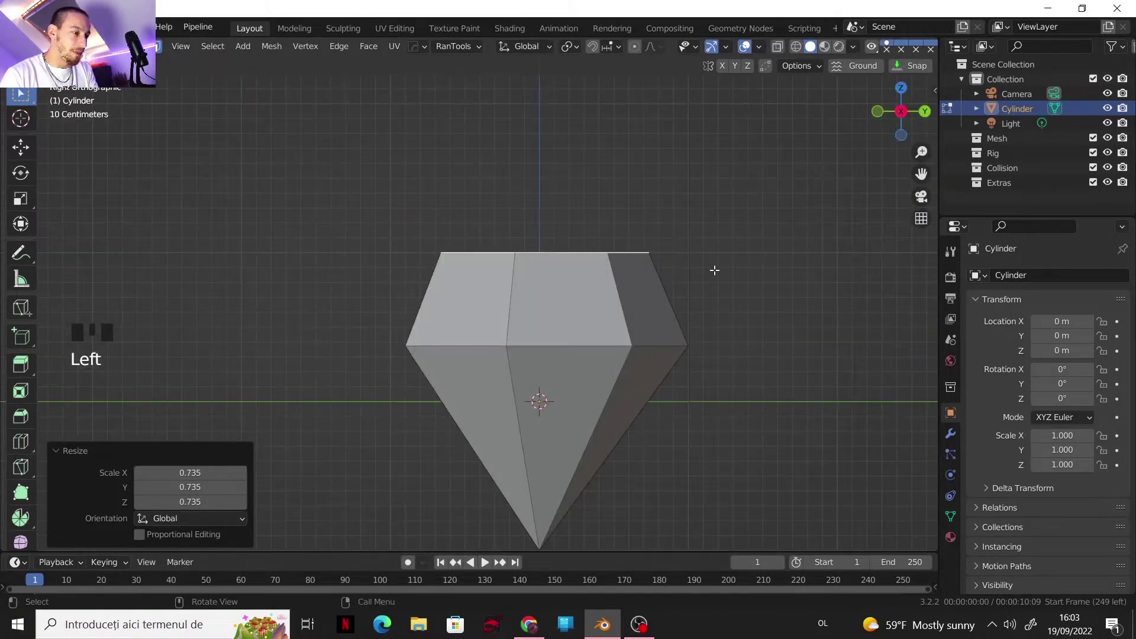
key(g)
key(z)
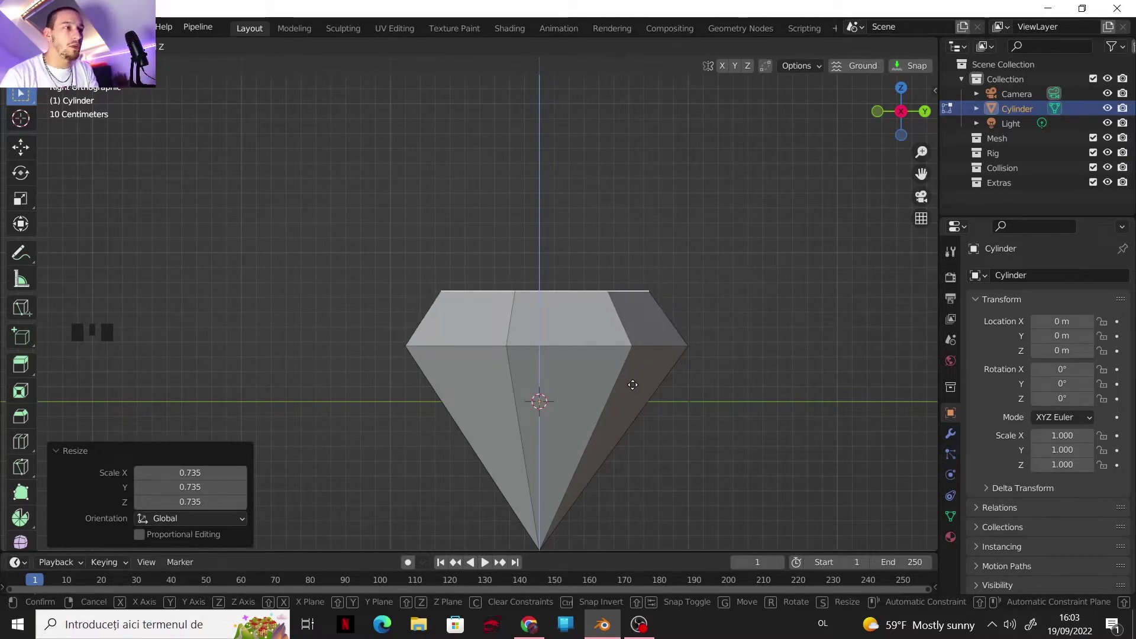
click(633, 384)
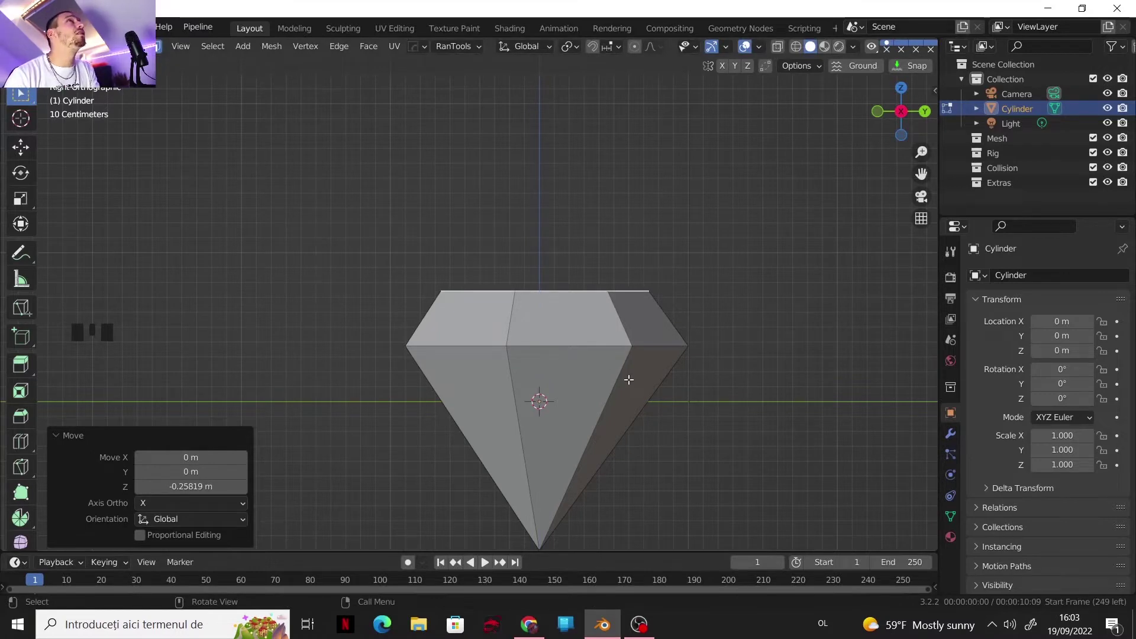
- Inset the heptagonal top face of the crown by a thickness of about 0.372 m
mouse_move(532, 316)
middle_down()
mouse_move(622, 403)
mouse_move(523, 332)
middle_up()
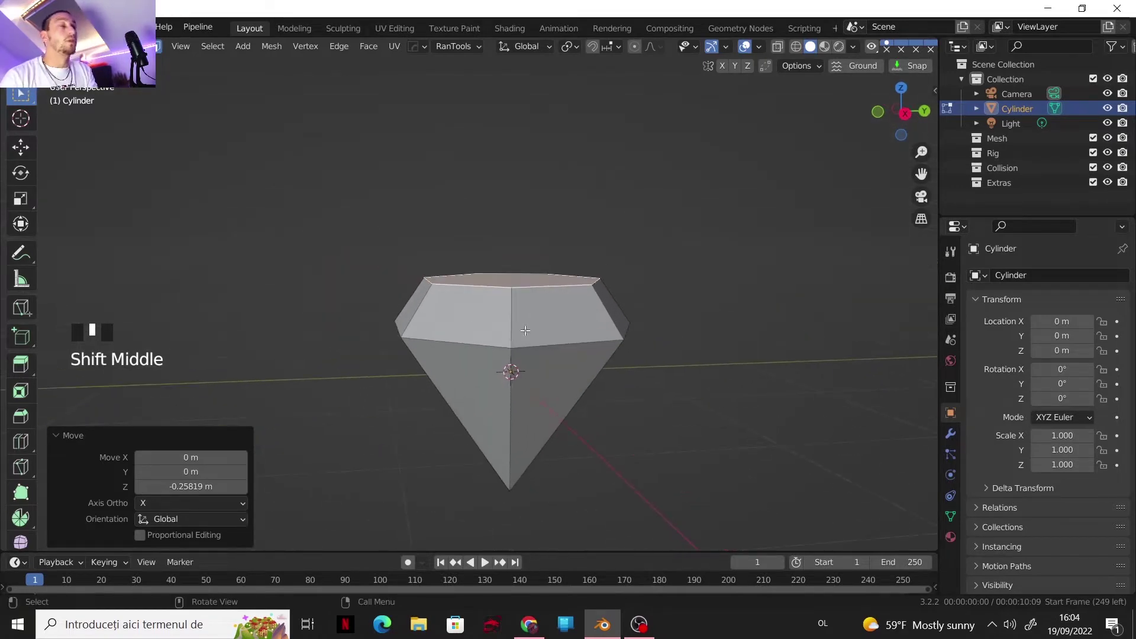
shift+middle_drag(494, 281, 581, 338)
scroll(566, 345, up, 3)
scroll(692, 310, up, 1)
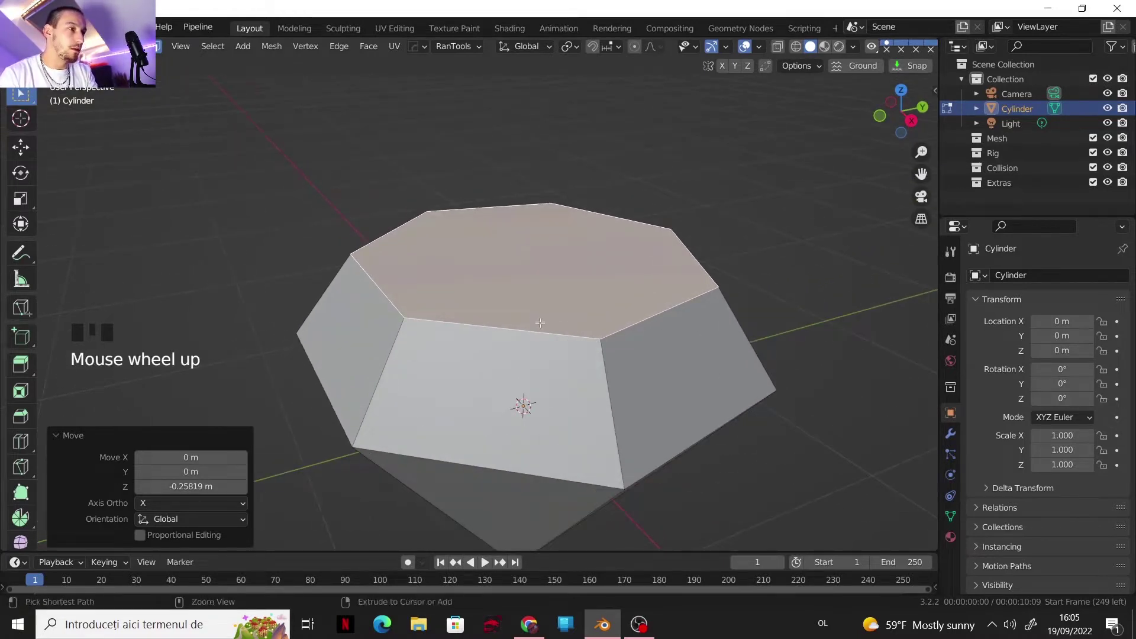
key(ctrl+r)
right_click(515, 328)
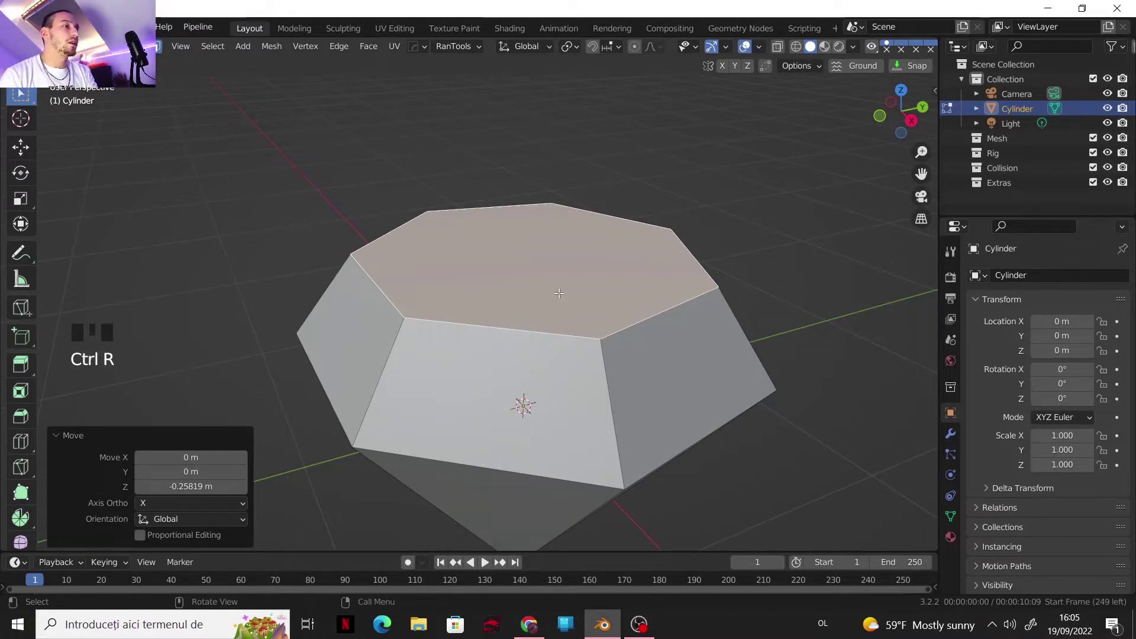
key(i)
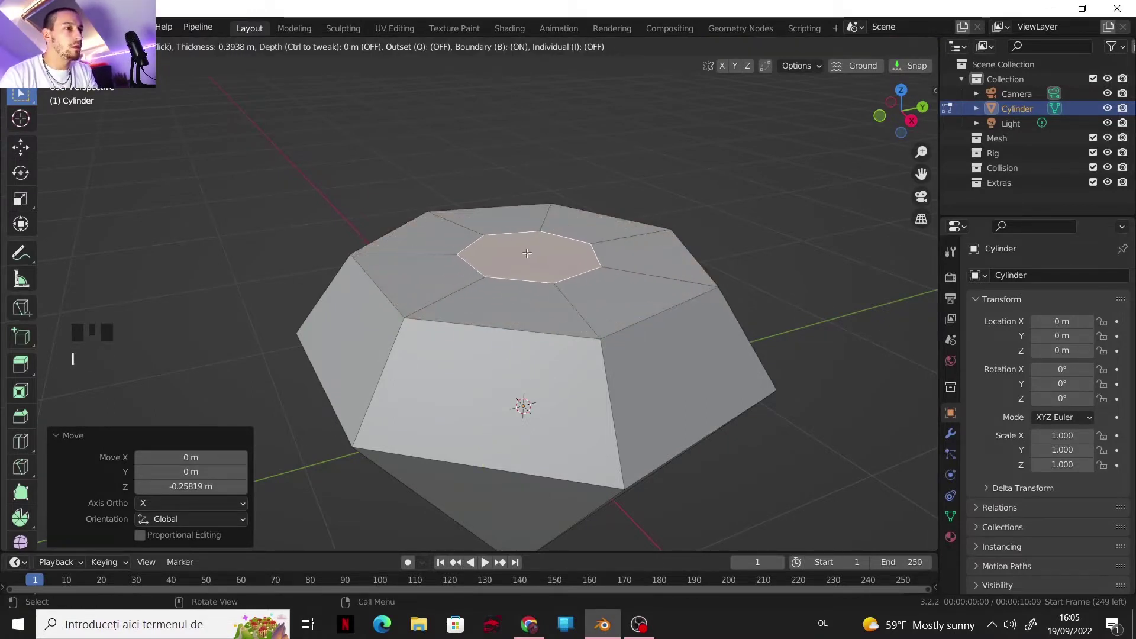
click(538, 259)
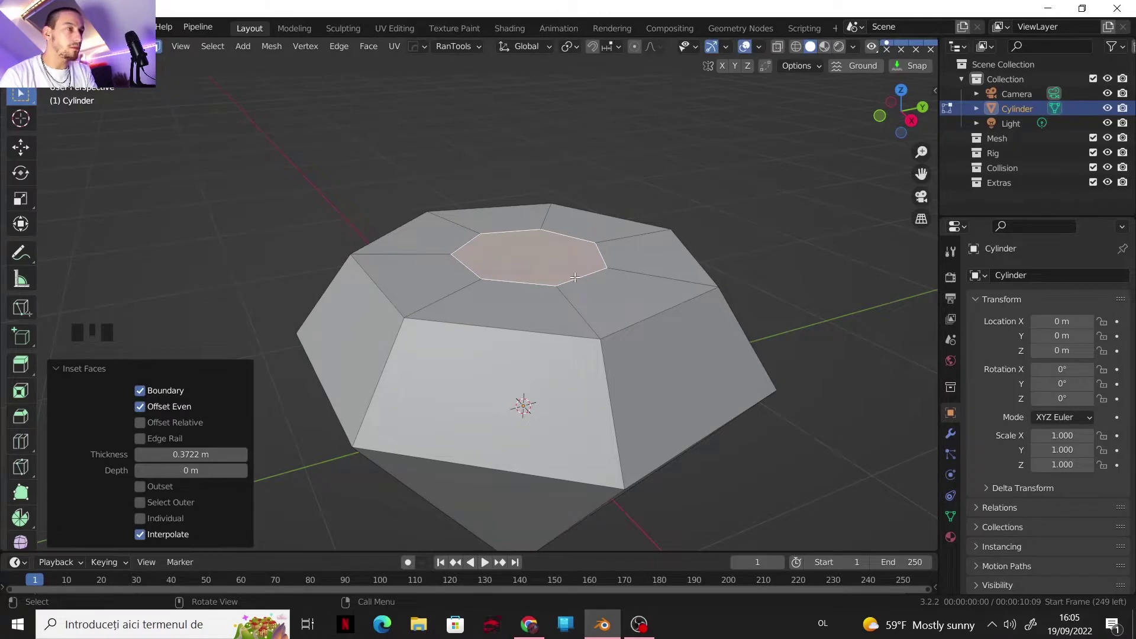
- Scale the inset top face down uniformly to about 0.718, and shrink it a little further in the top orthographic view
key(s)
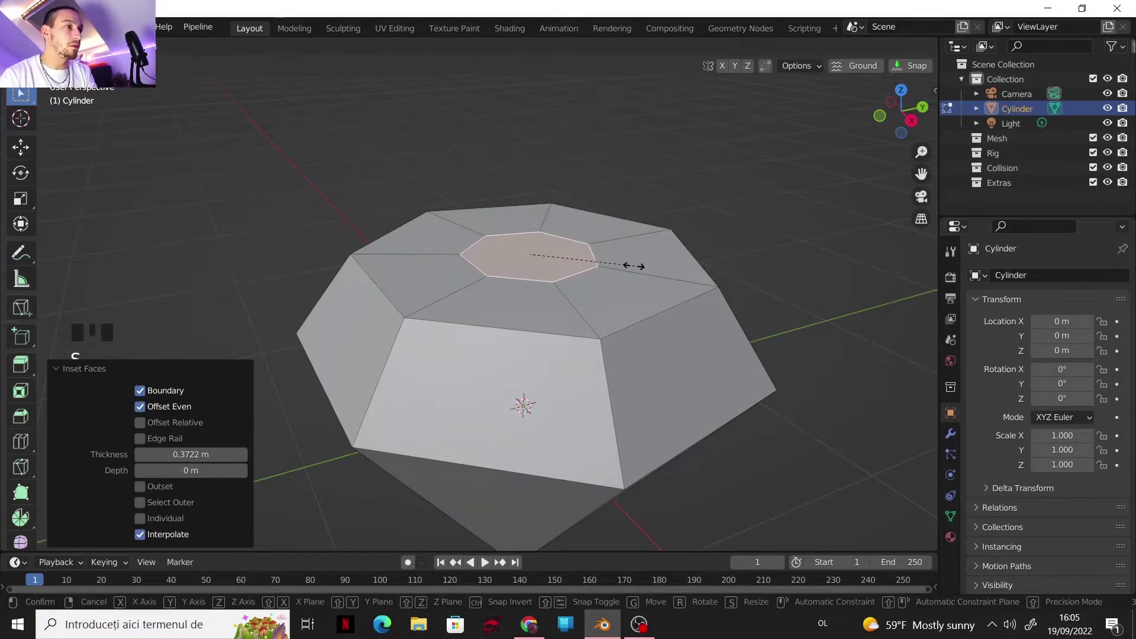
click(615, 257)
middle_click(617, 275)
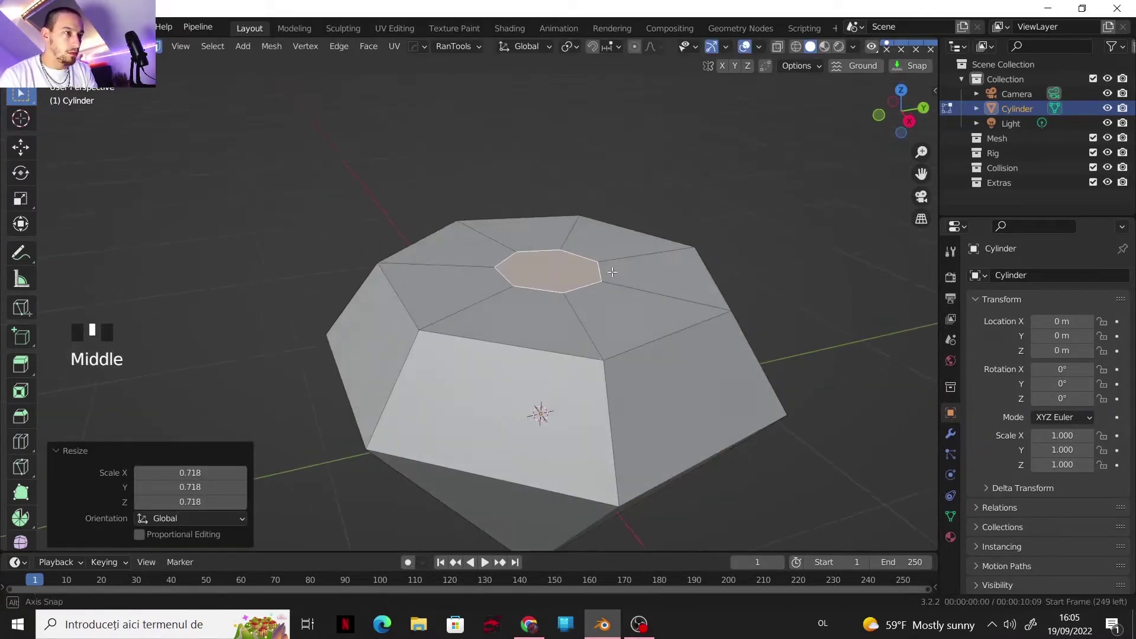
click(915, 95)
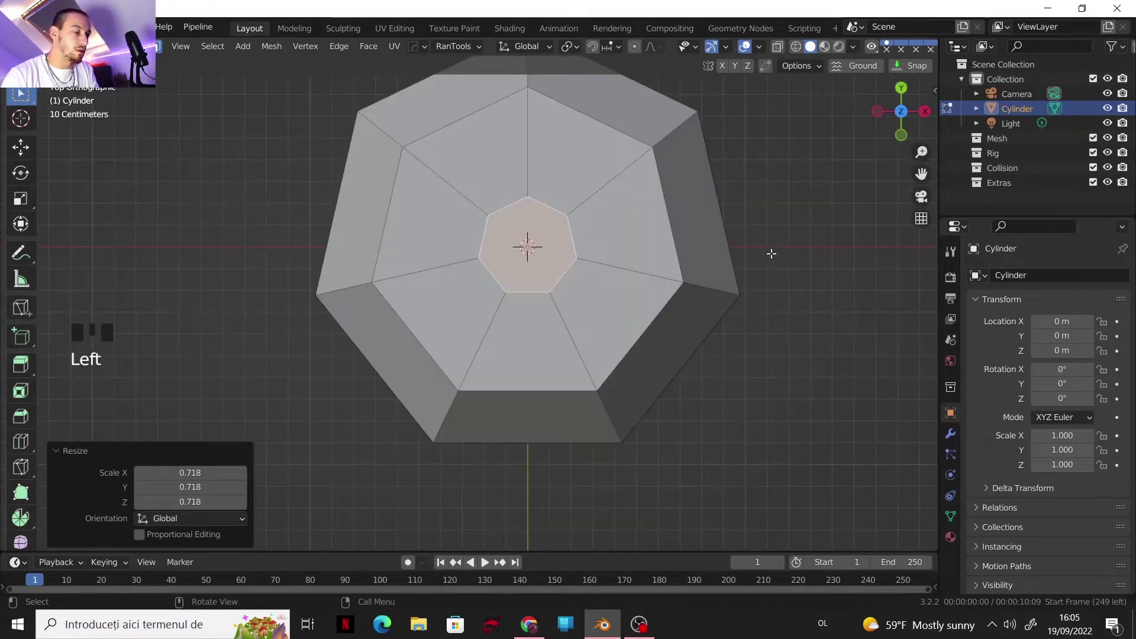
key(s)
click(725, 228)
- Check the cylinder's transform and dimension values in Object Mode, and return to Edit Mode with the values hidden again
key(Tab)
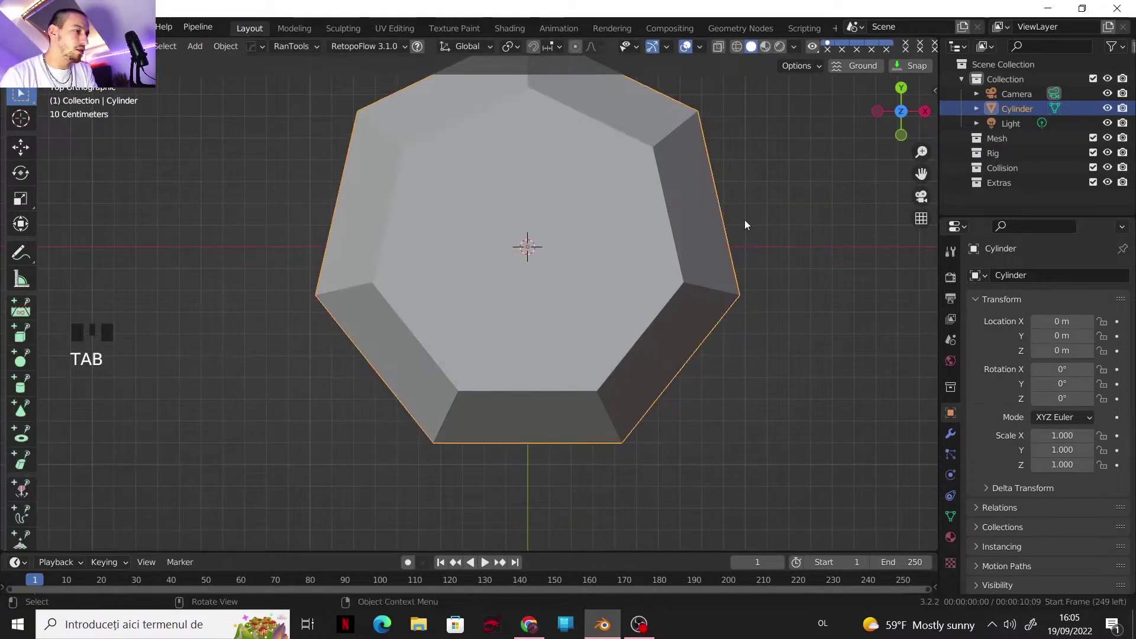
click(932, 90)
click(934, 91)
click(931, 80)
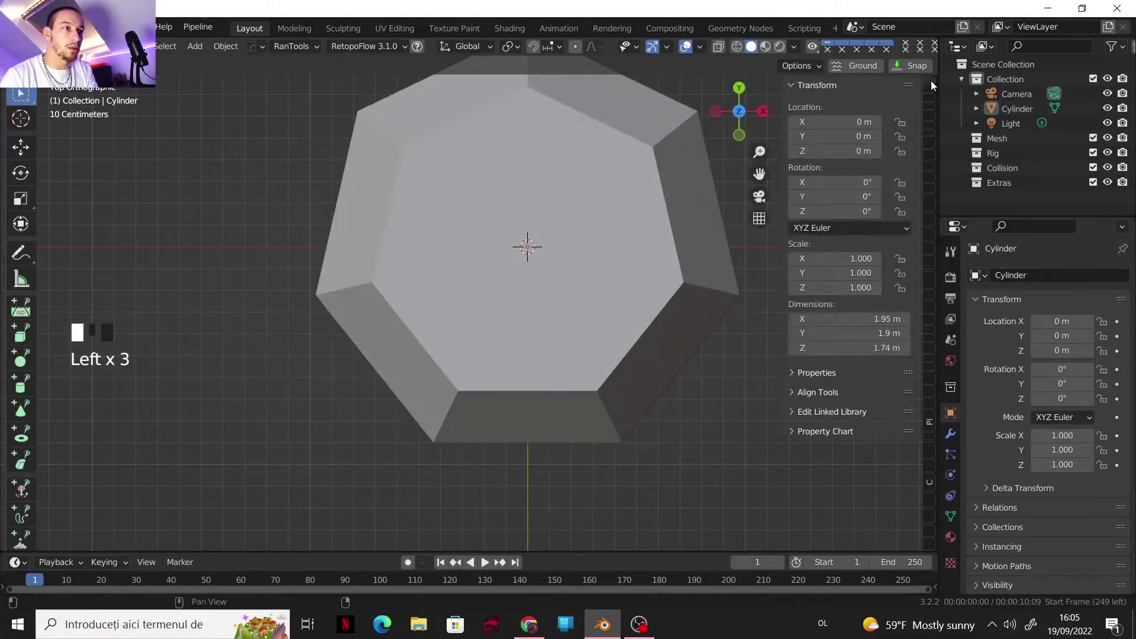
click(627, 262)
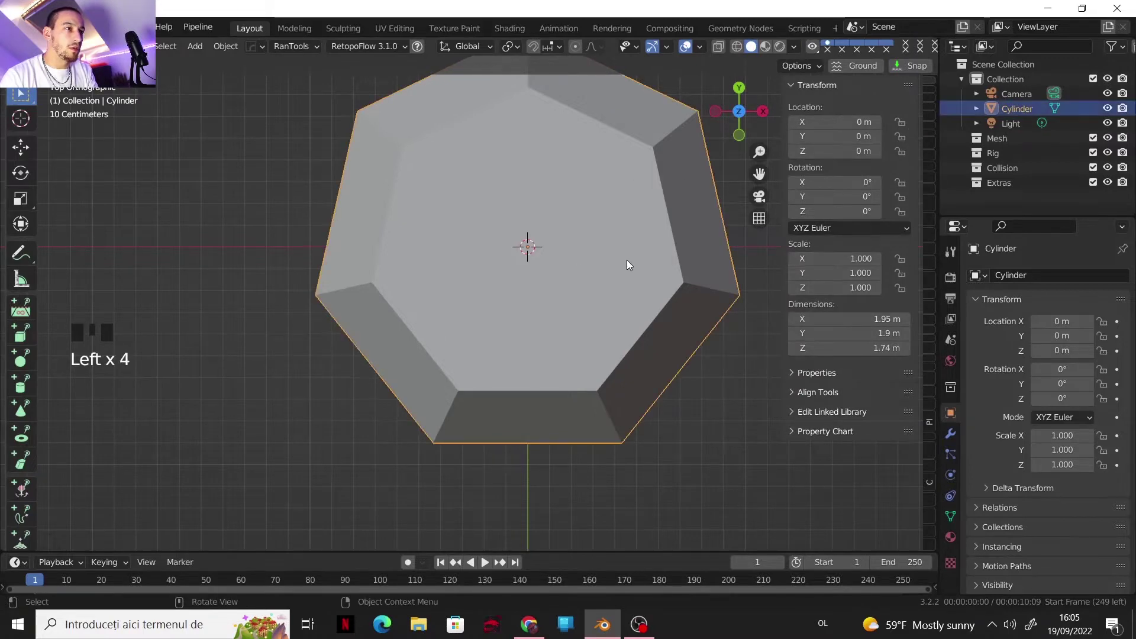
drag(781, 285, 929, 290)
middle_drag(659, 324, 590, 313)
key(Tab)
- Add one centred loop cut with factor 0 down the middle of each of the seven crown segments around the small top face
key(ctrl+r)
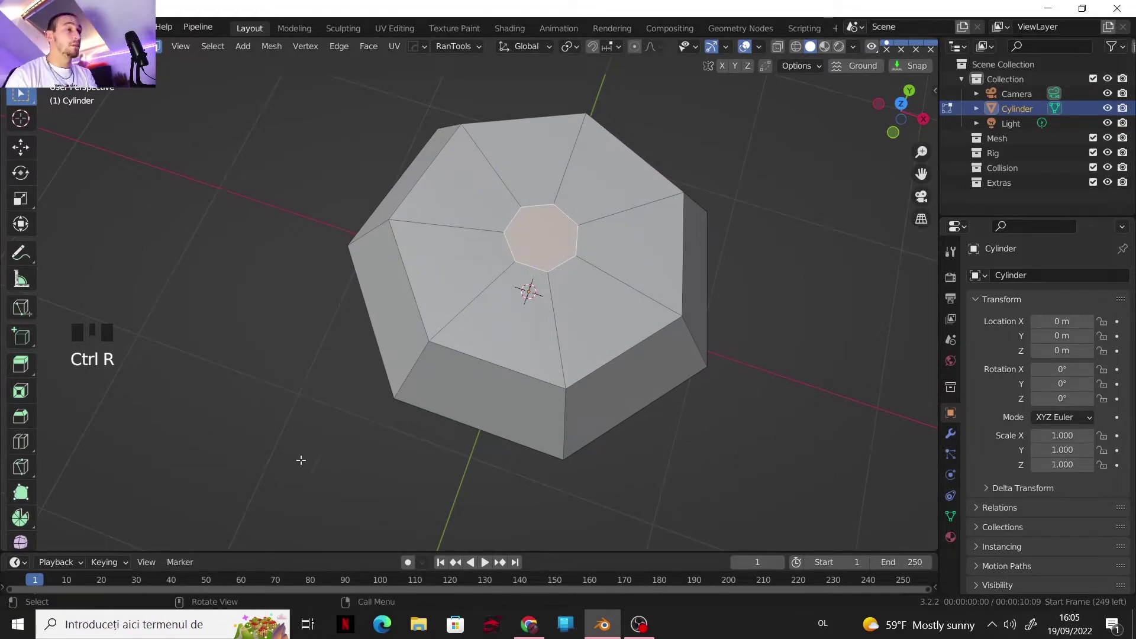
middle_drag(301, 460, 553, 250)
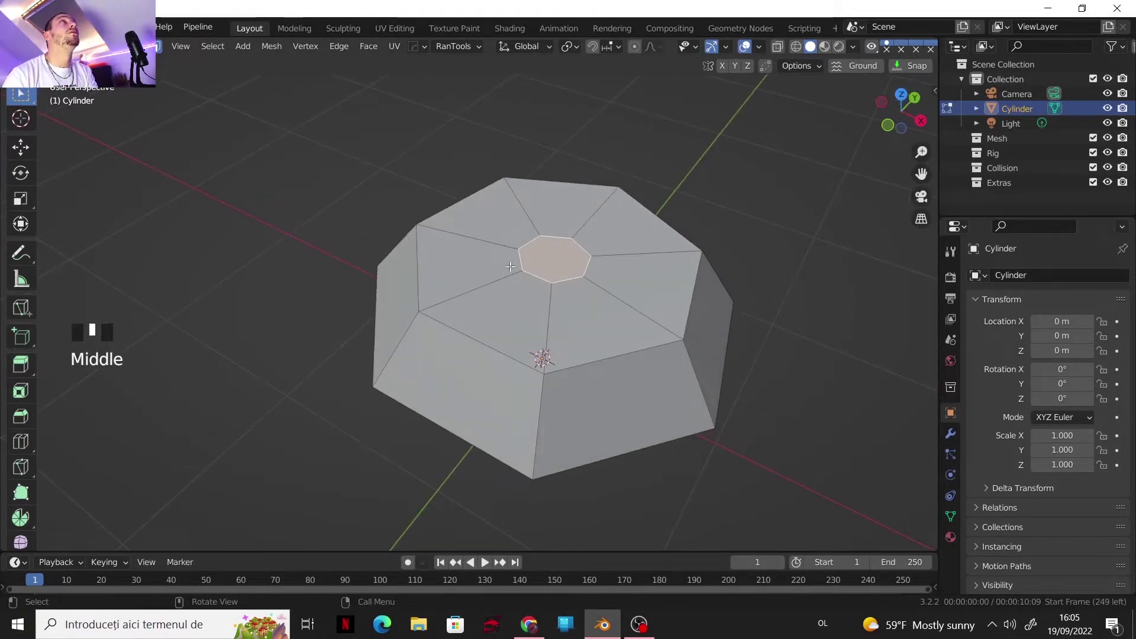
shift+middle_drag(500, 277, 533, 361)
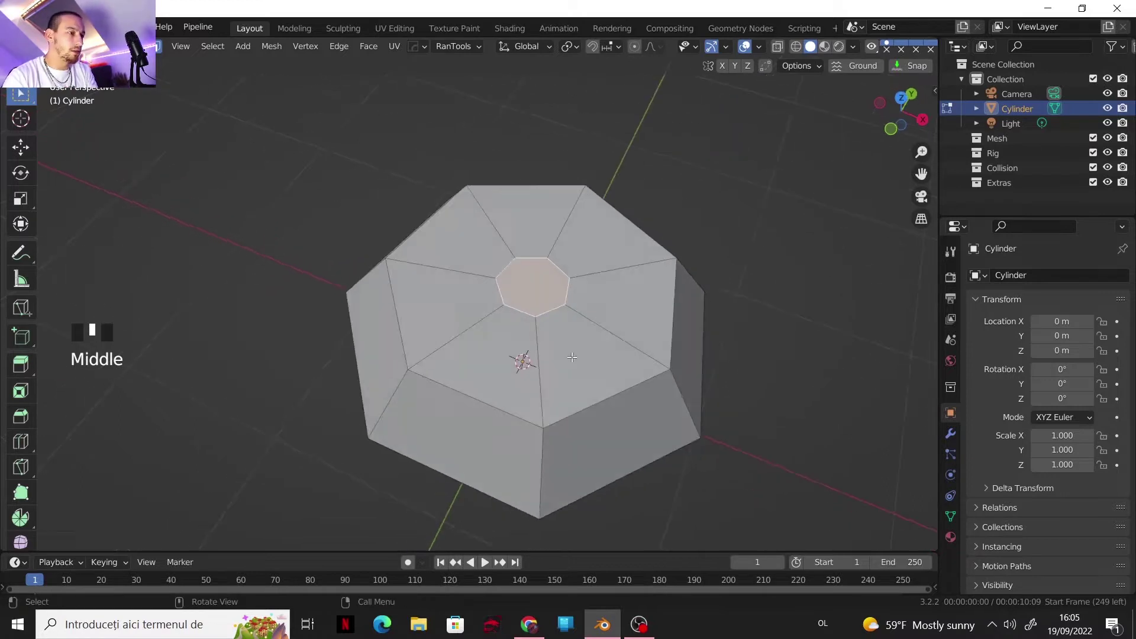
key(ctrl+r)
click(511, 398)
right_click(510, 397)
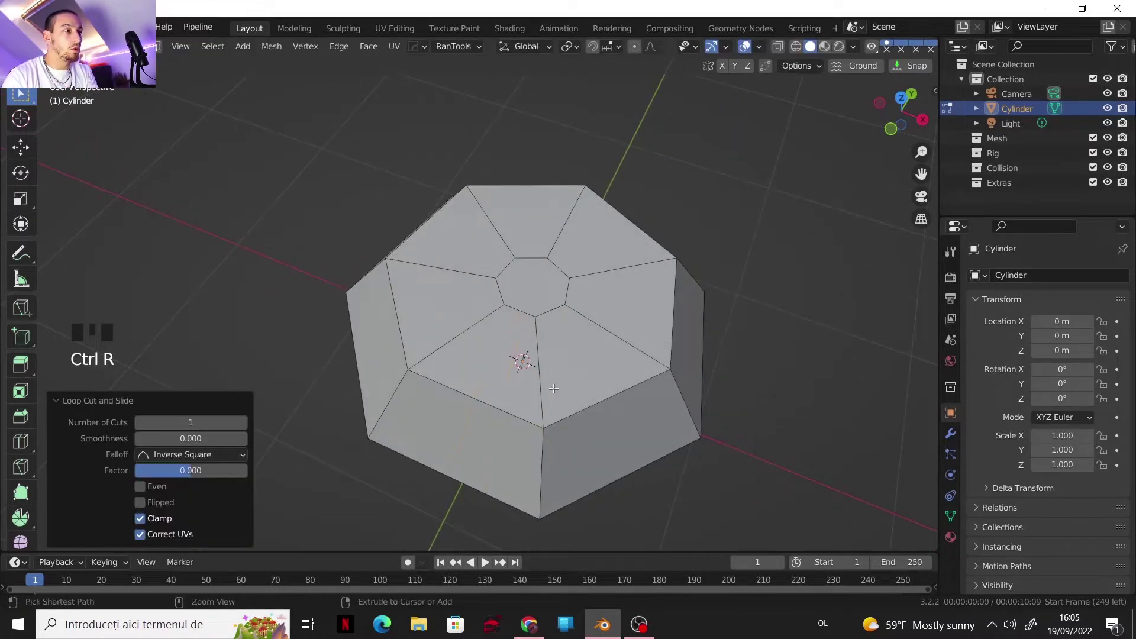
key(ctrl+r)
click(593, 398)
right_click(592, 398)
key(ctrl+r)
click(664, 307)
right_click(665, 307)
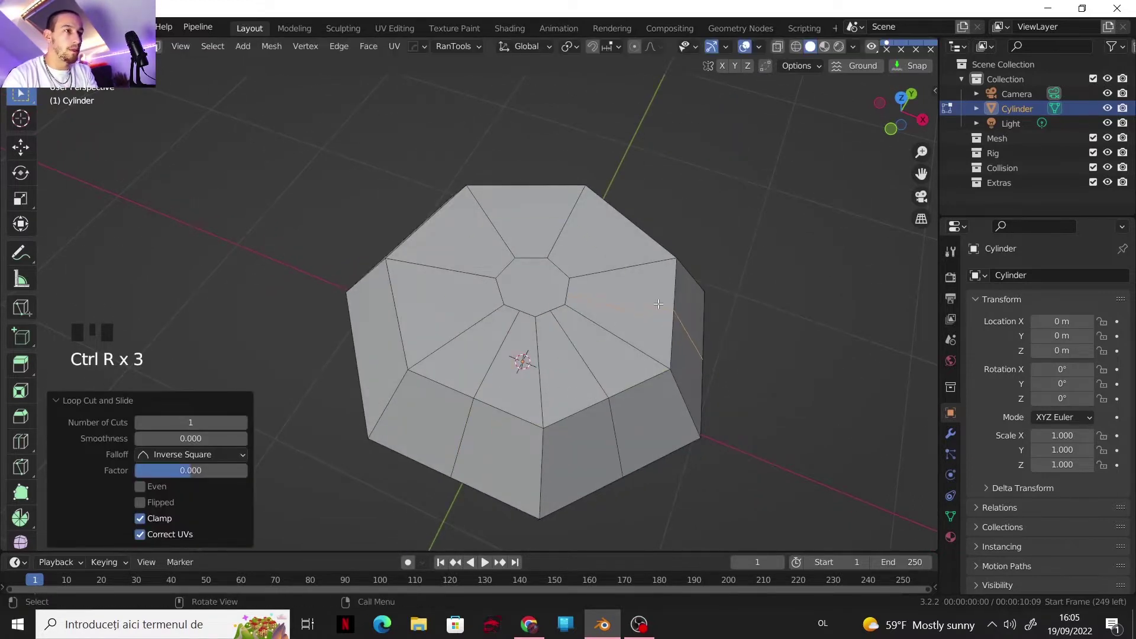
key(ctrl+r)
key(ctrl+r)
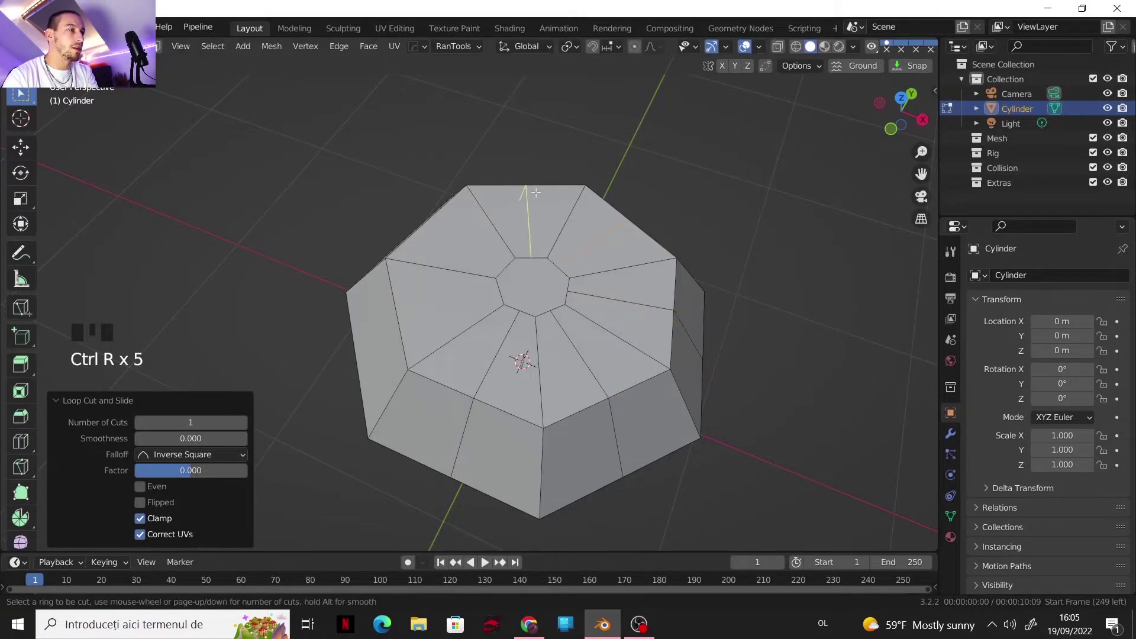
right_click(533, 194)
key(ctrl+r)
click(534, 197)
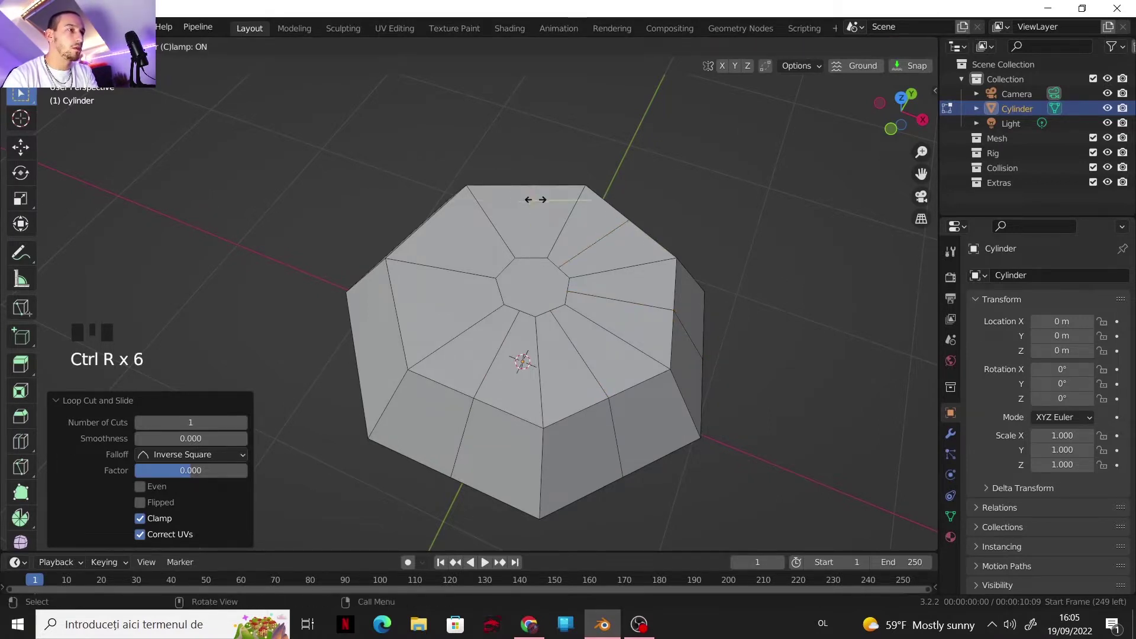
right_click(534, 198)
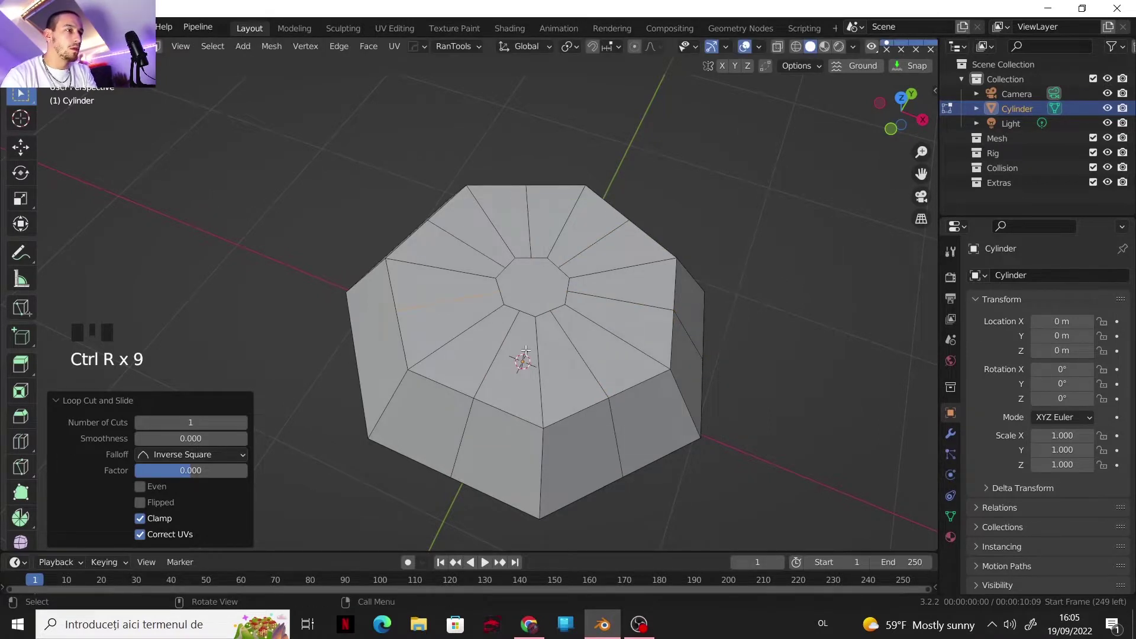
- Select the edge loop around the small top face and round it with LoopTools Circle
scroll(526, 351, up, 2)
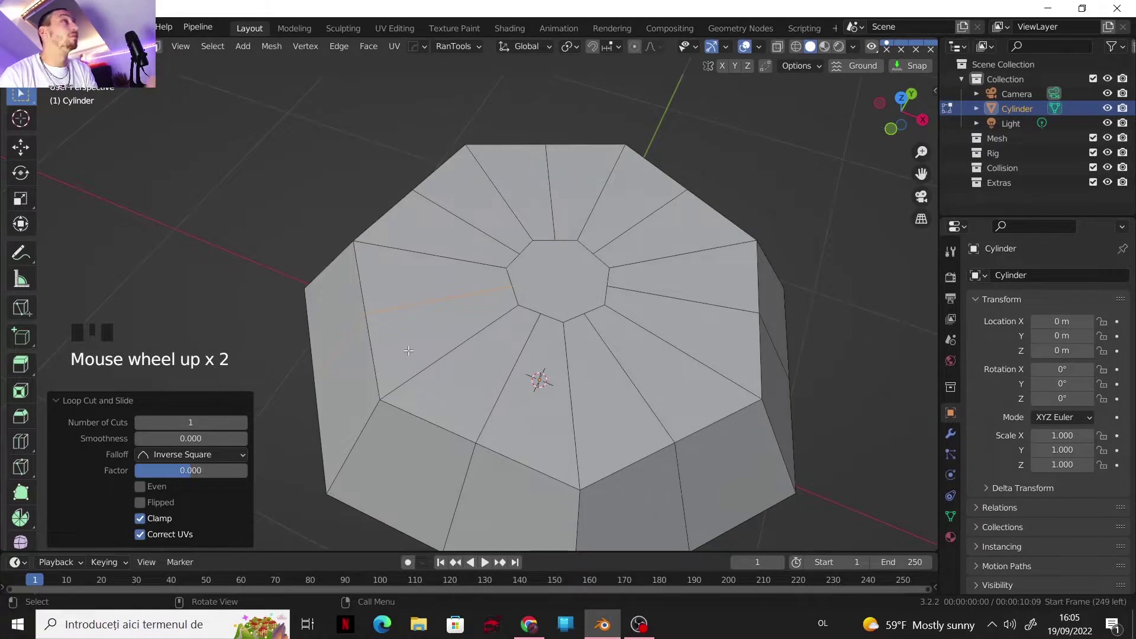
alt+click(517, 306)
right_click(524, 151)
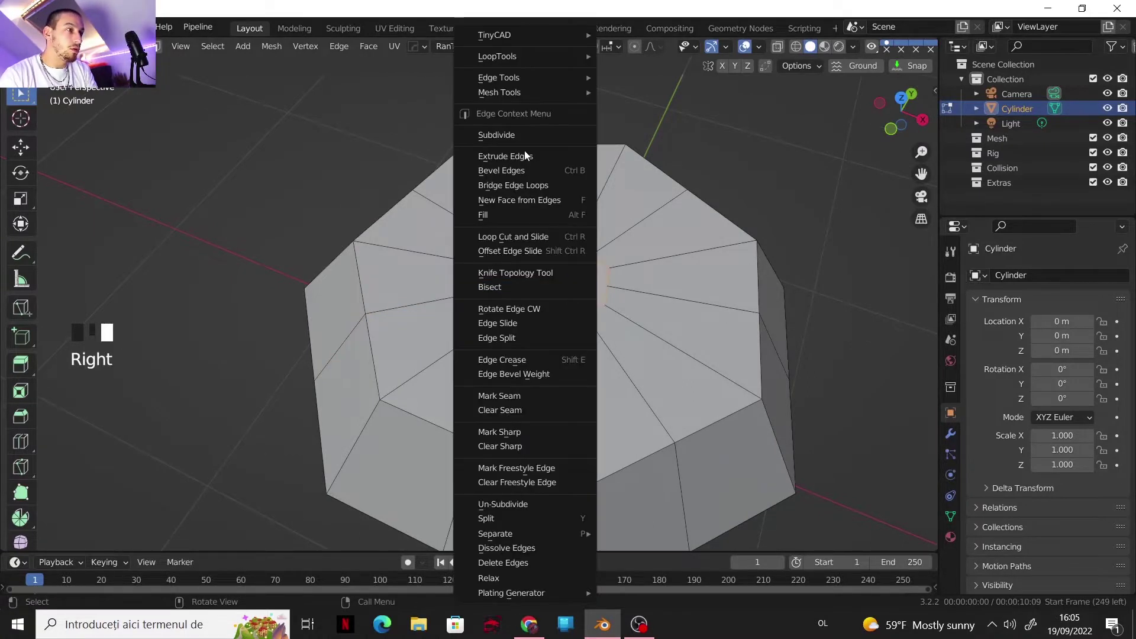
mouse_move(540, 76)
mouse_move(541, 56)
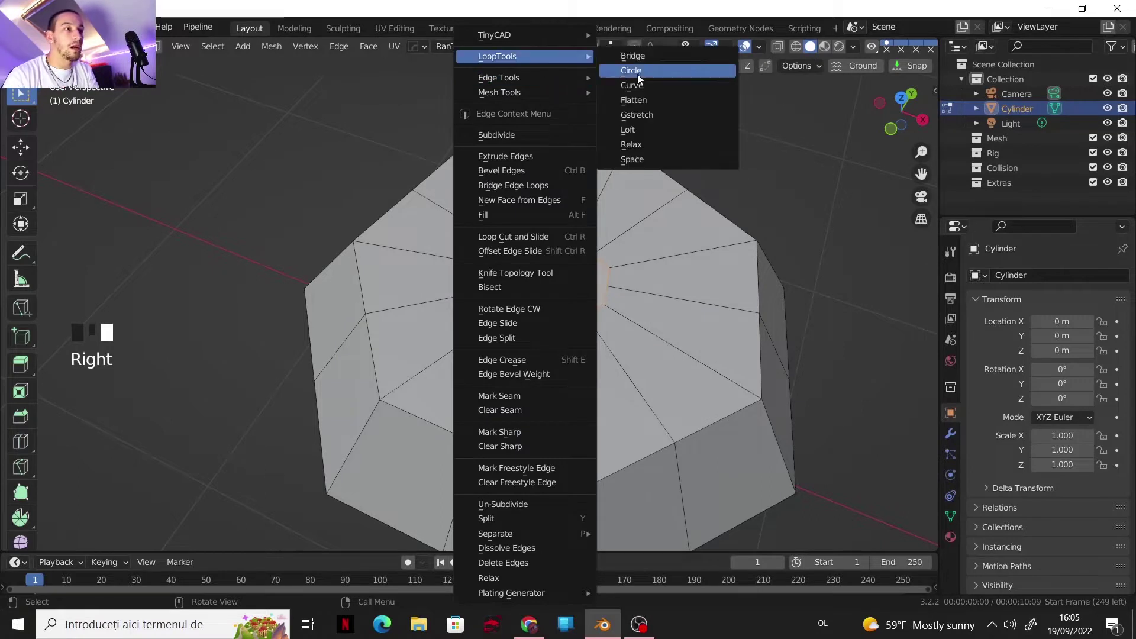
click(637, 70)
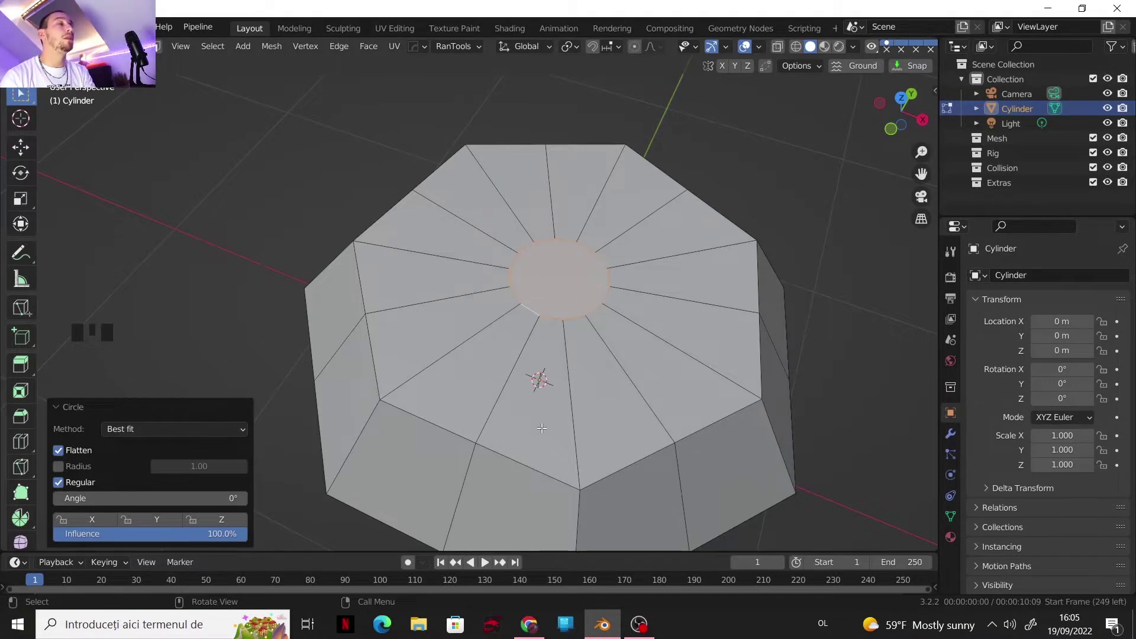
- Extrude the round top face upward about 0.191 m along Z to form the bottle neck
middle_drag(549, 316, 546, 280)
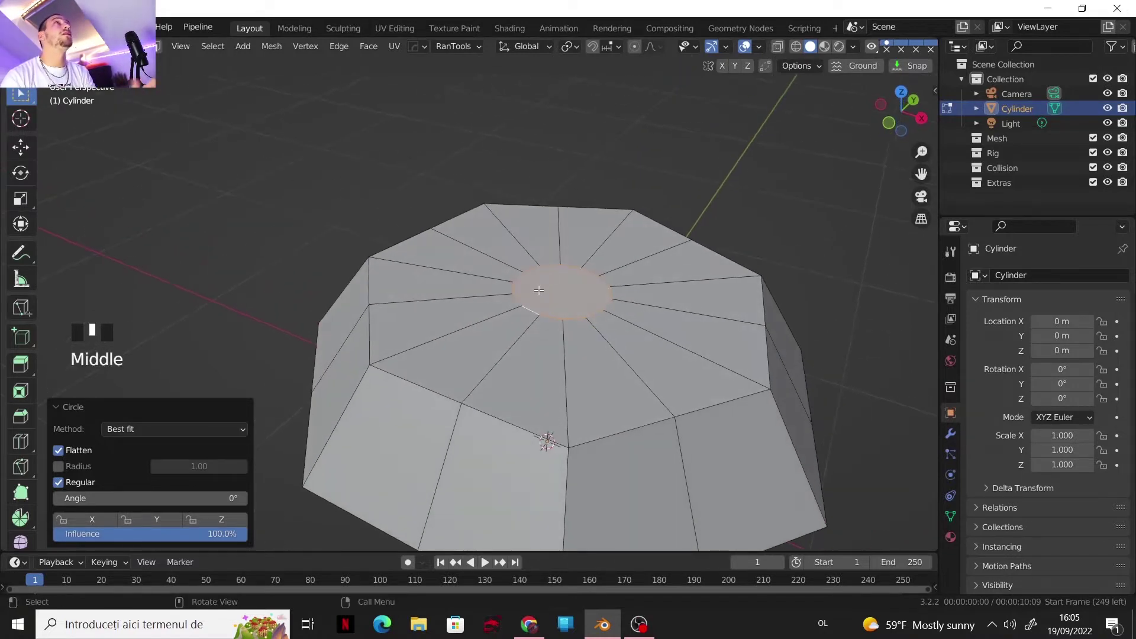
middle_drag(496, 331, 520, 329)
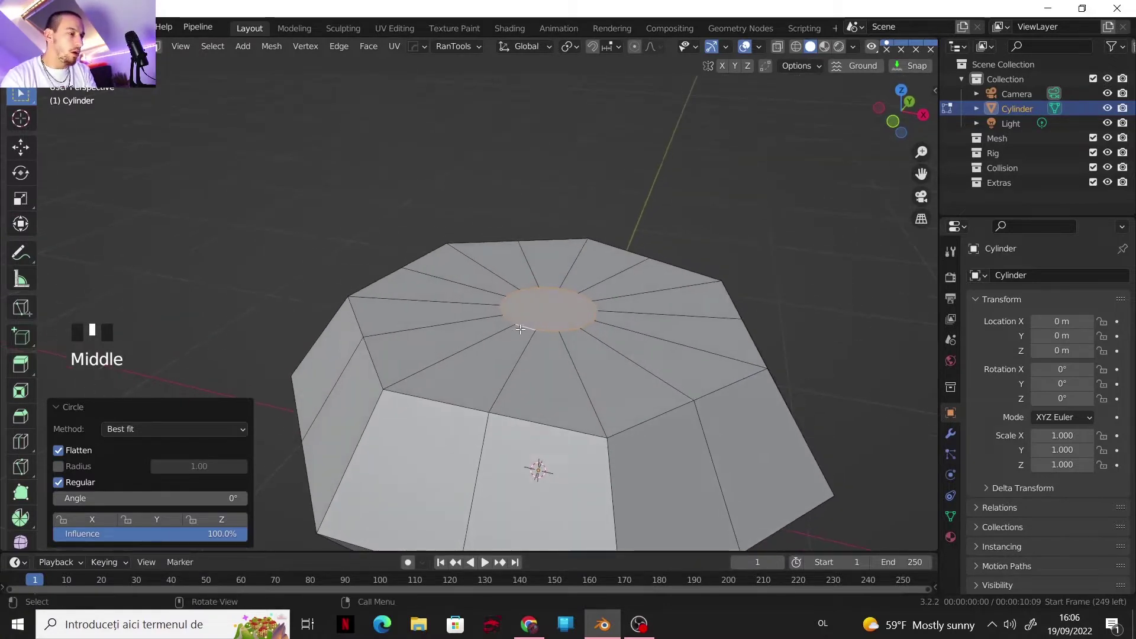
key(3)
key(e)
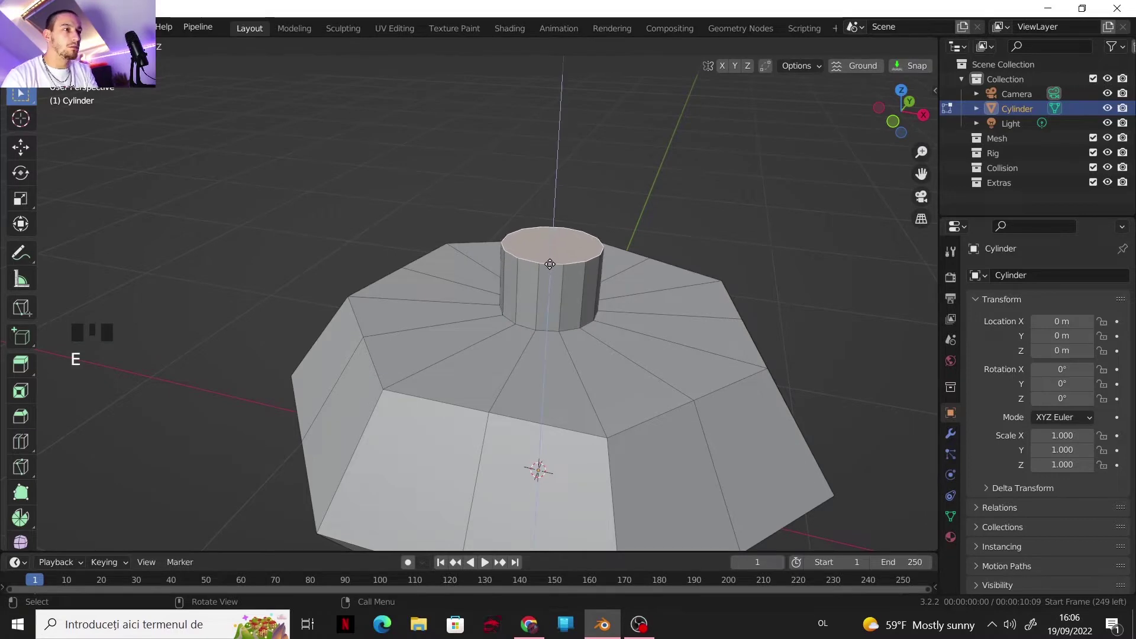
click(504, 305)
- Delete the cap face of the neck to leave the bottle open
shift+middle_drag(504, 304, 478, 351)
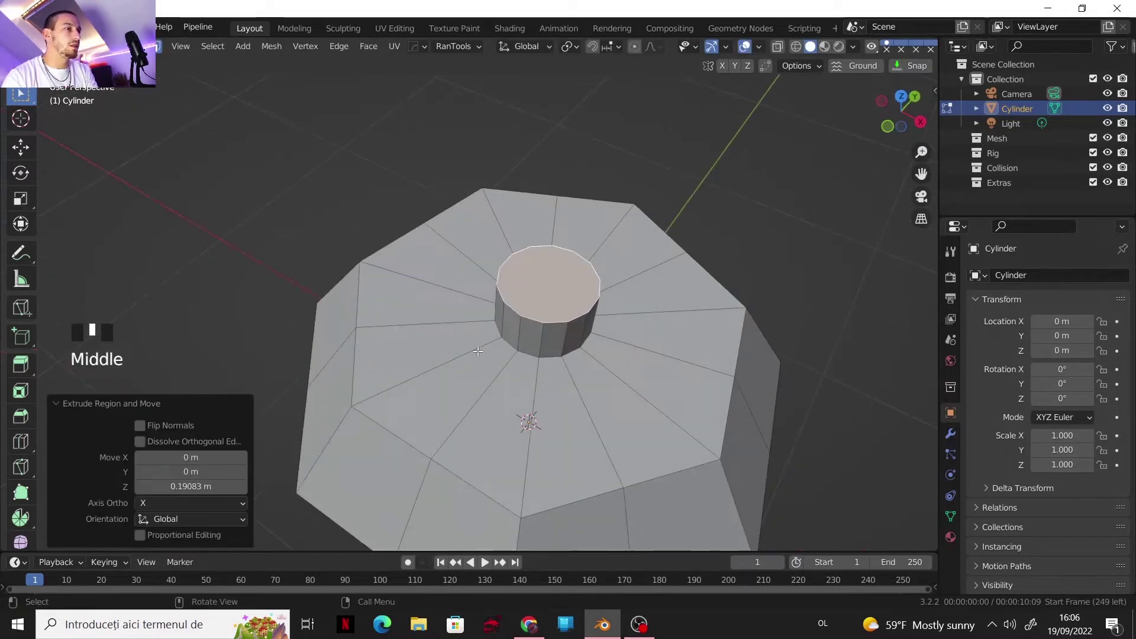
key(Delete)
click(507, 325)
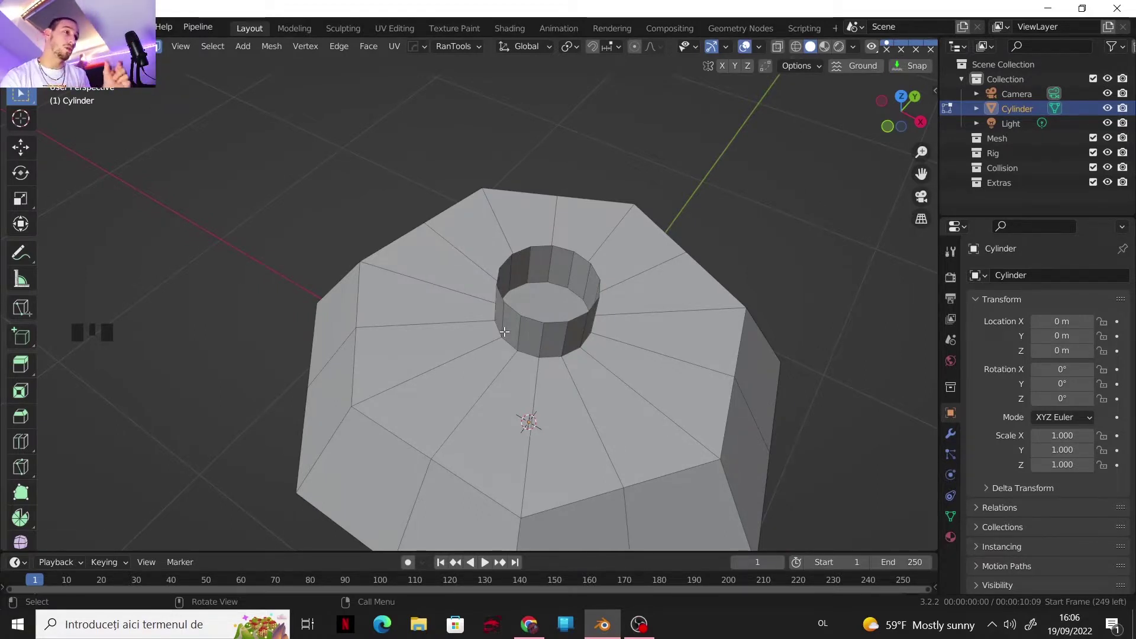
- Examine the bottle's lower facets, crown and open neck from several angles, previewing a loop cut across the lower facets
shift+middle_drag(550, 398, 550, 316)
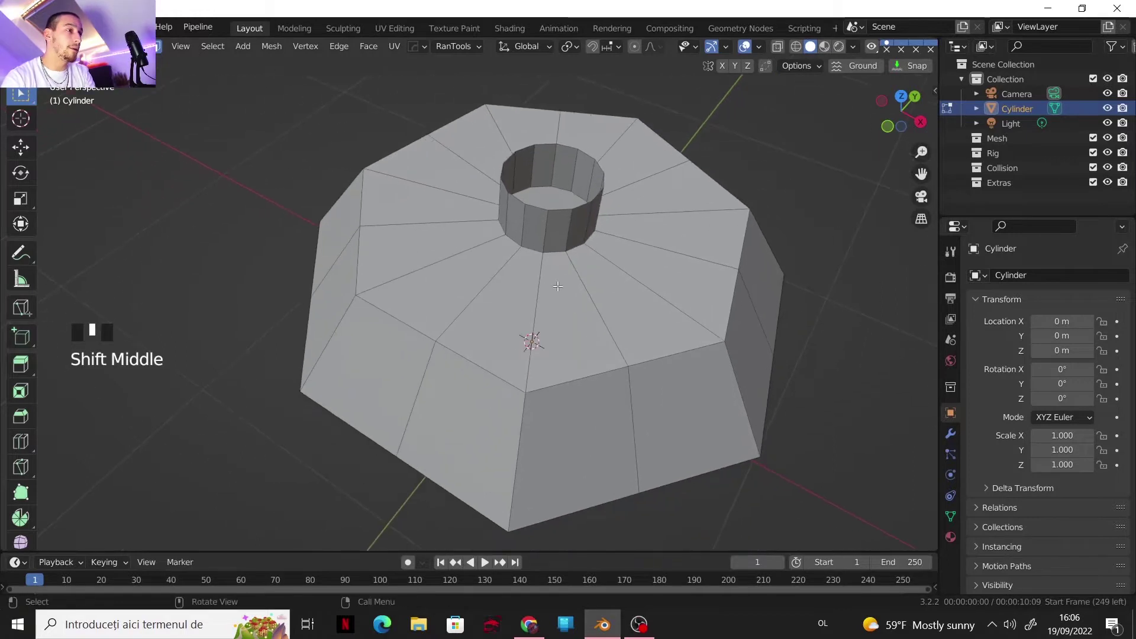
scroll(533, 331, down, 3)
middle_drag(488, 346, 502, 284)
shift+middle_drag(501, 284, 458, 326)
middle_drag(458, 326, 476, 297)
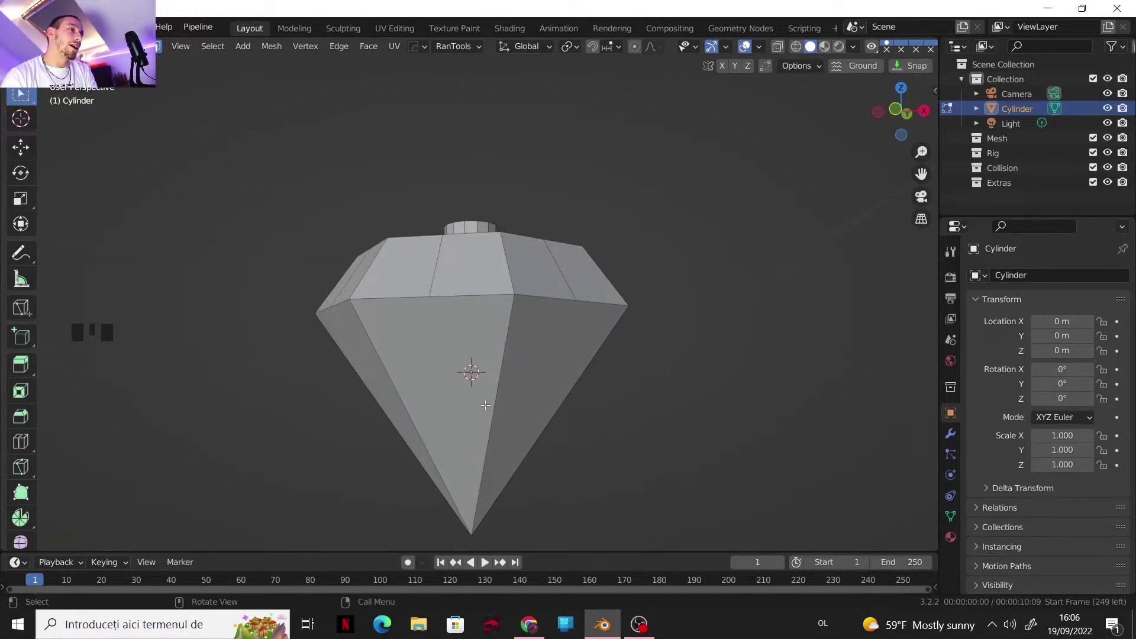
key(ctrl+r)
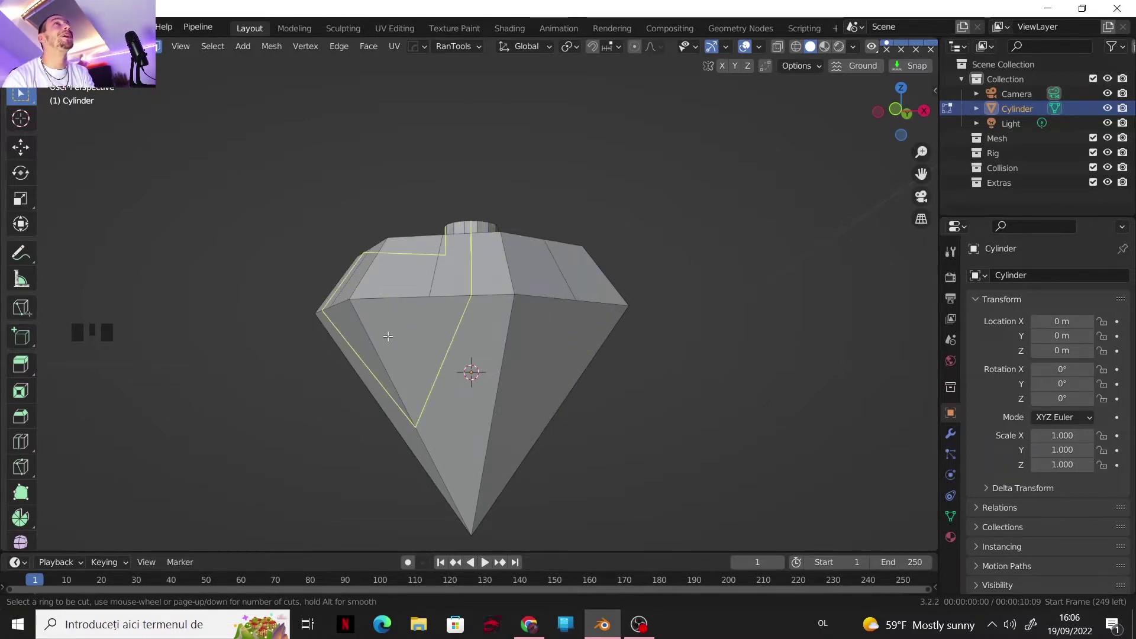
middle_drag(469, 373, 594, 417)
middle_drag(543, 383, 489, 414)
scroll(509, 481, up, 3)
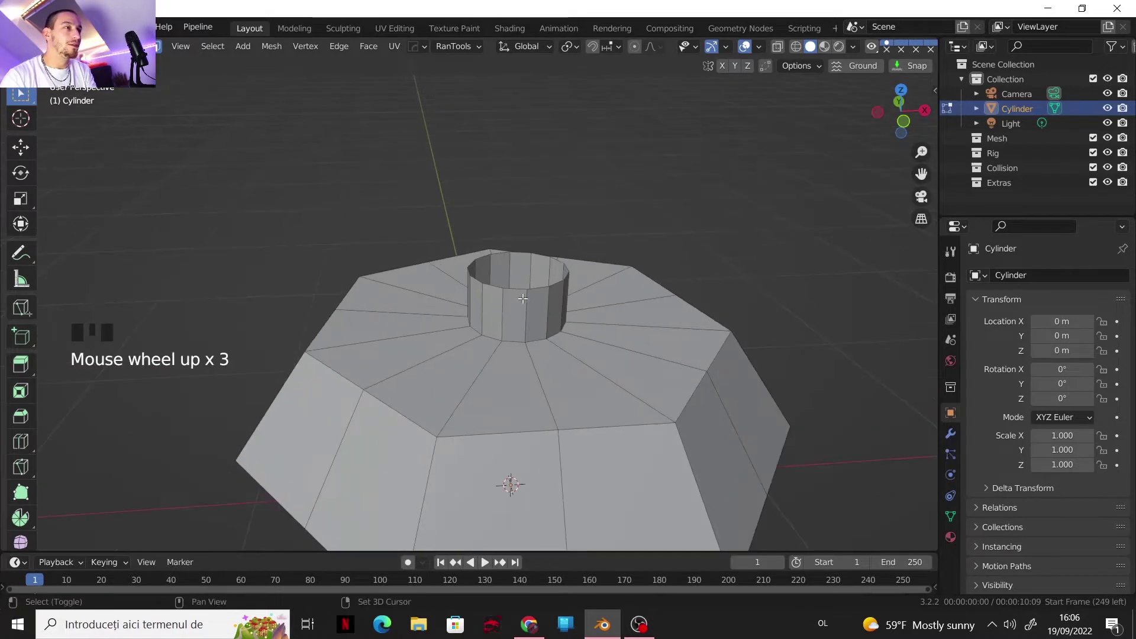
shift+middle_drag(509, 482, 485, 196)
scroll(494, 224, down, 2)
middle_drag(491, 248, 503, 300)
- Extrude the whole bottle mesh in place and scale the new shell by about 1.076 to give the walls thickness
key(a)
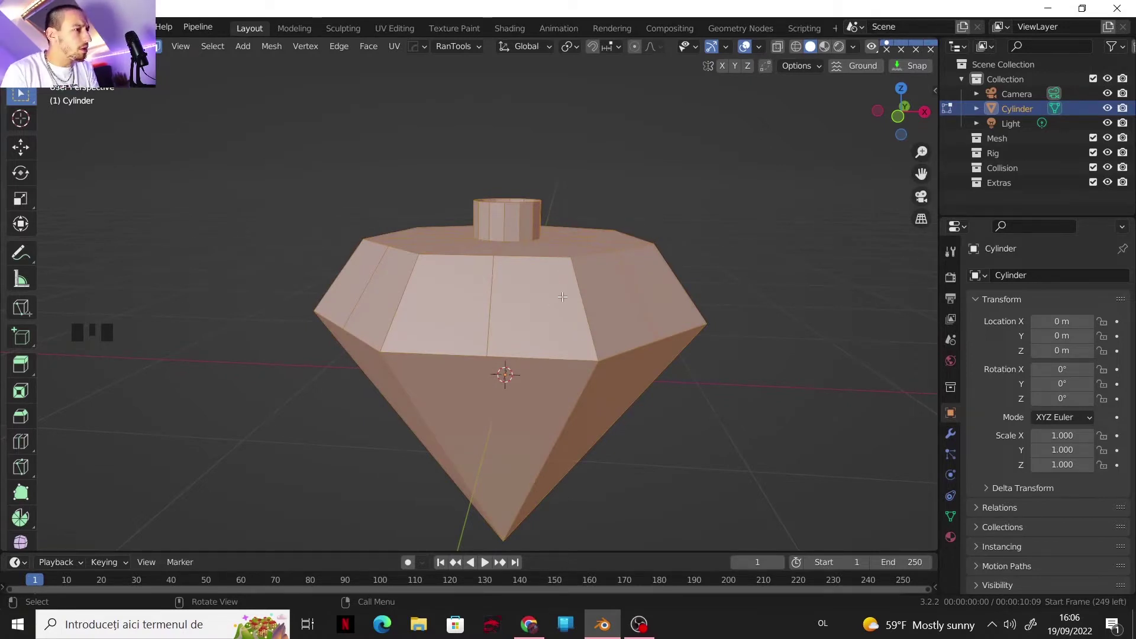
middle_drag(578, 266, 631, 246)
click(898, 116)
scroll(642, 274, down, 3)
scroll(631, 246, up, 2)
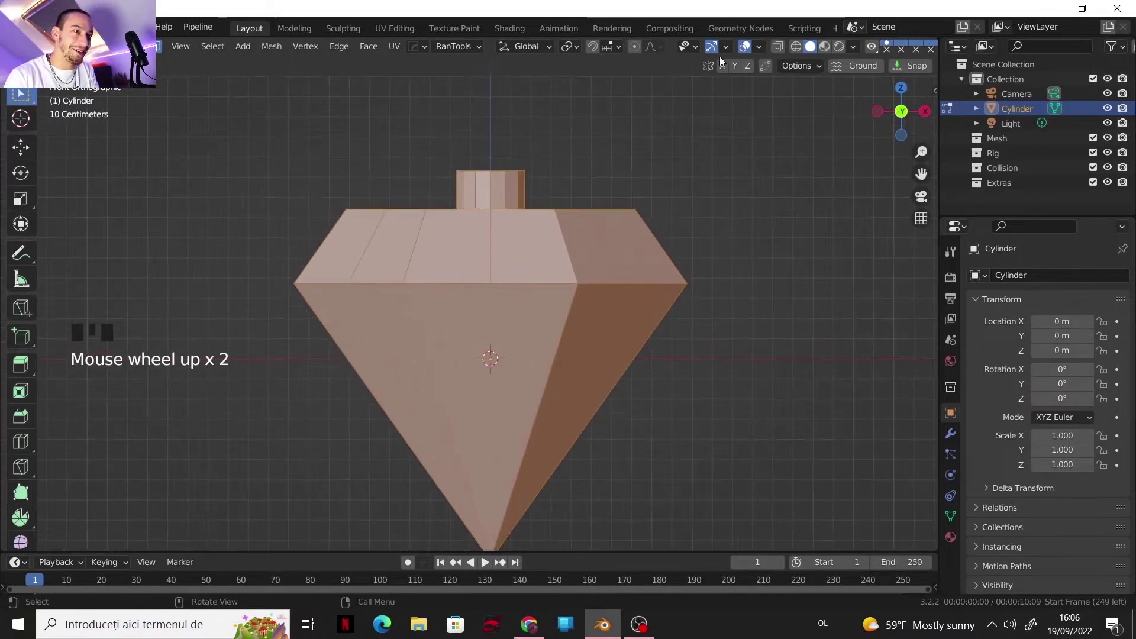
click(777, 47)
shift+middle_drag(776, 136, 747, 88)
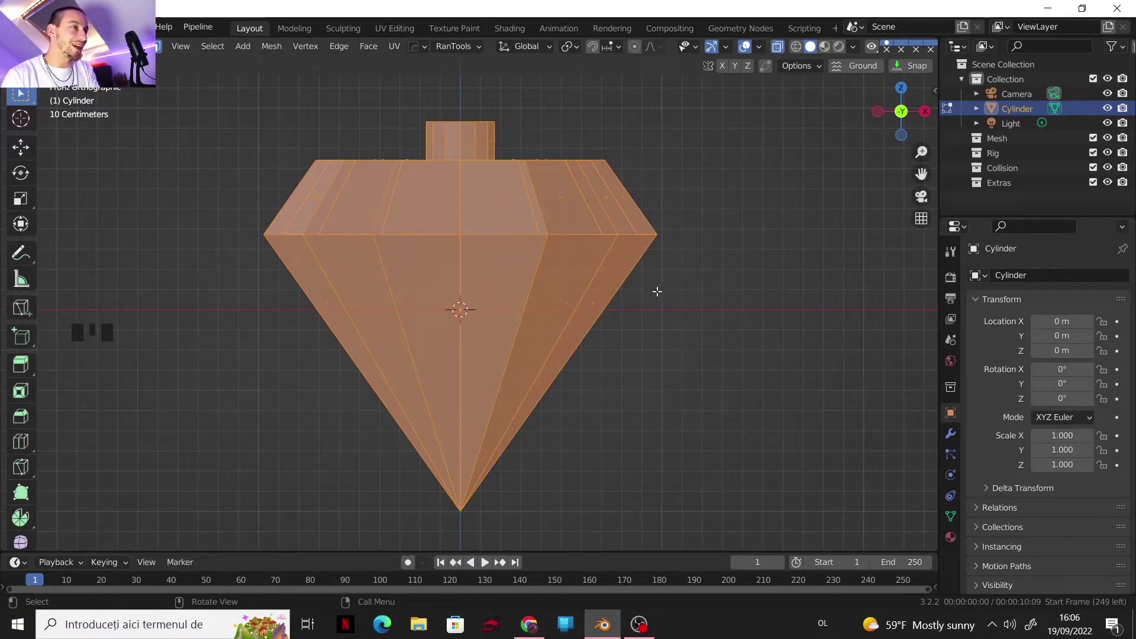
key(e)
right_click(651, 274)
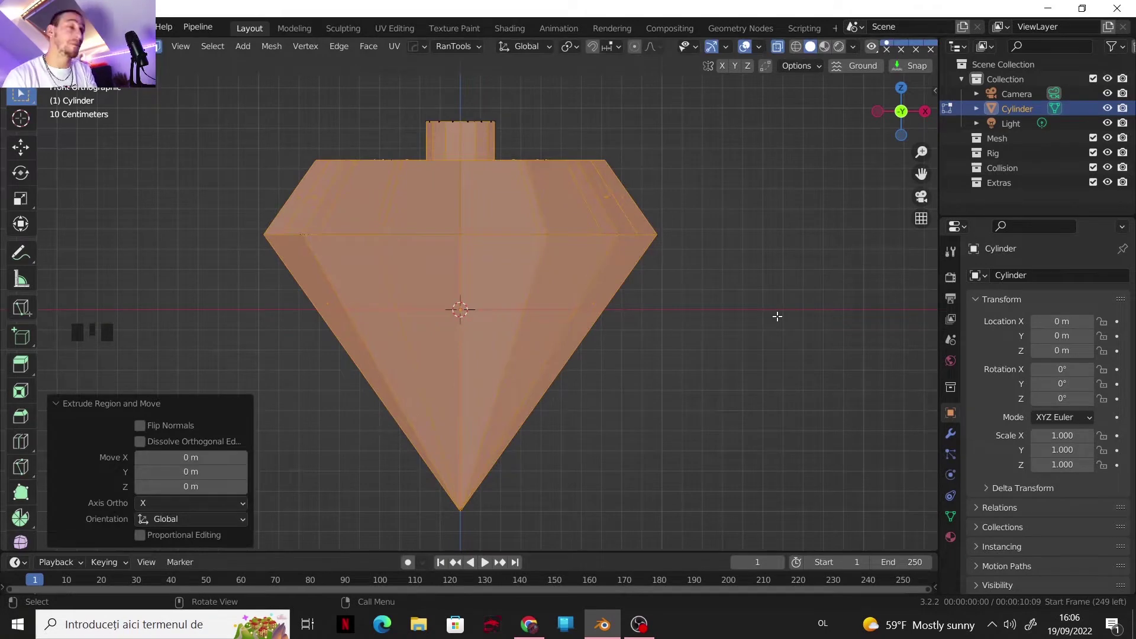
key(s)
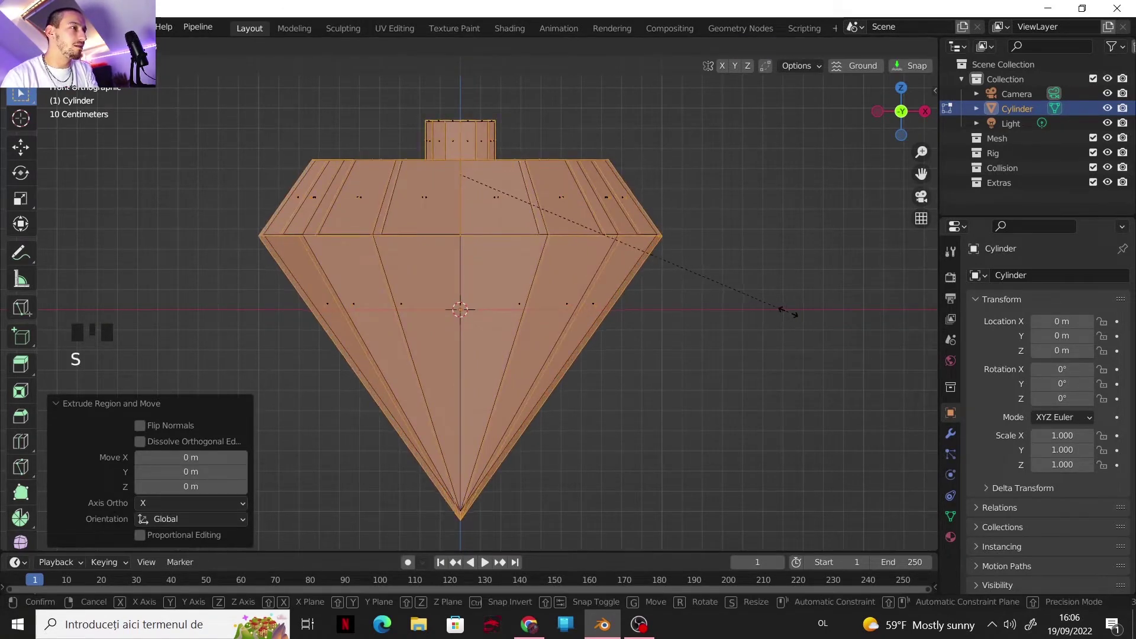
click(811, 314)
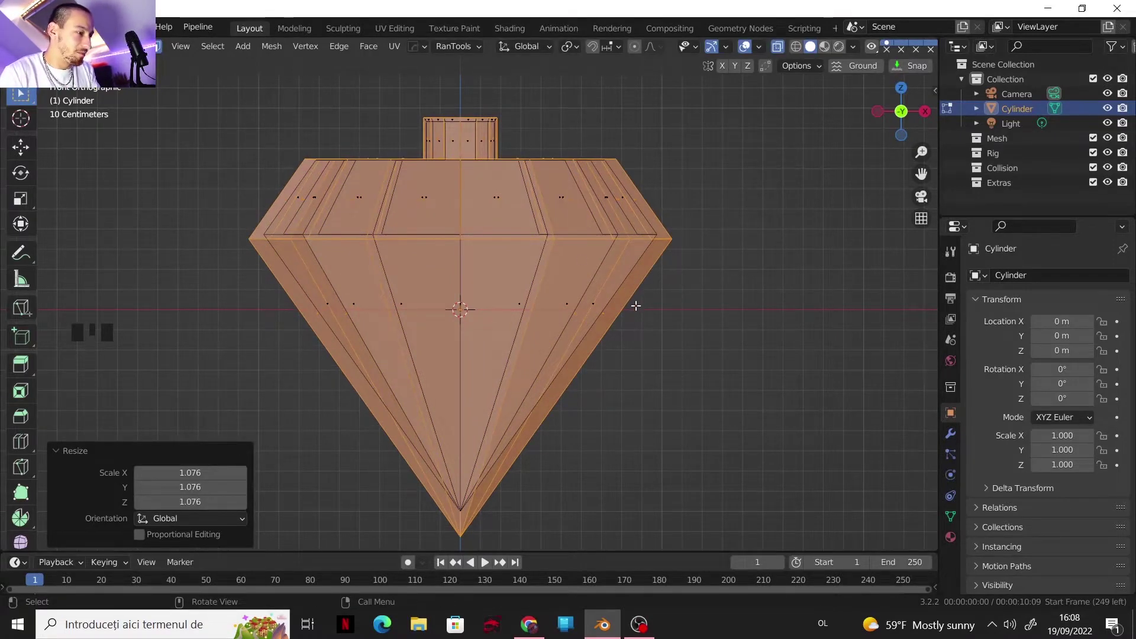
key(g)
key(z)
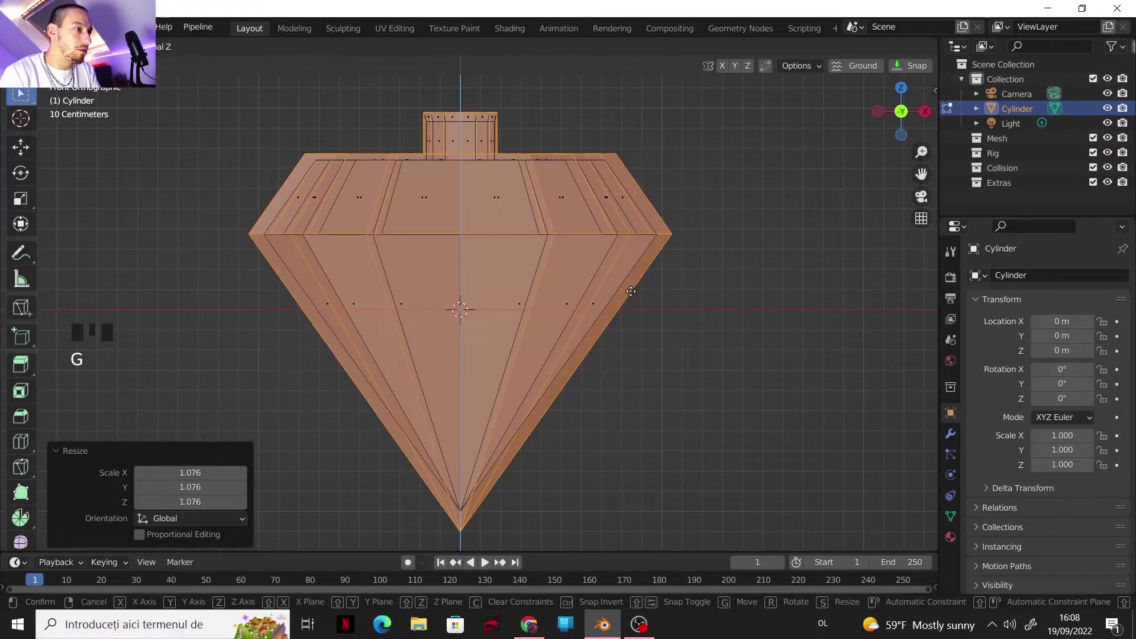
click(624, 272)
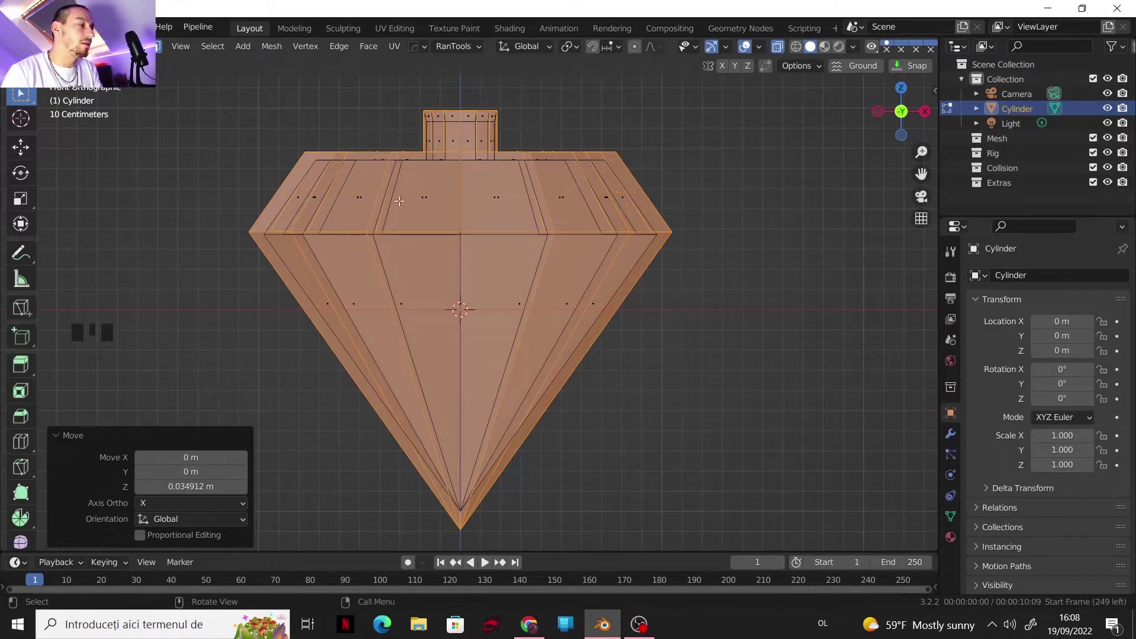
key(ctrl+z)
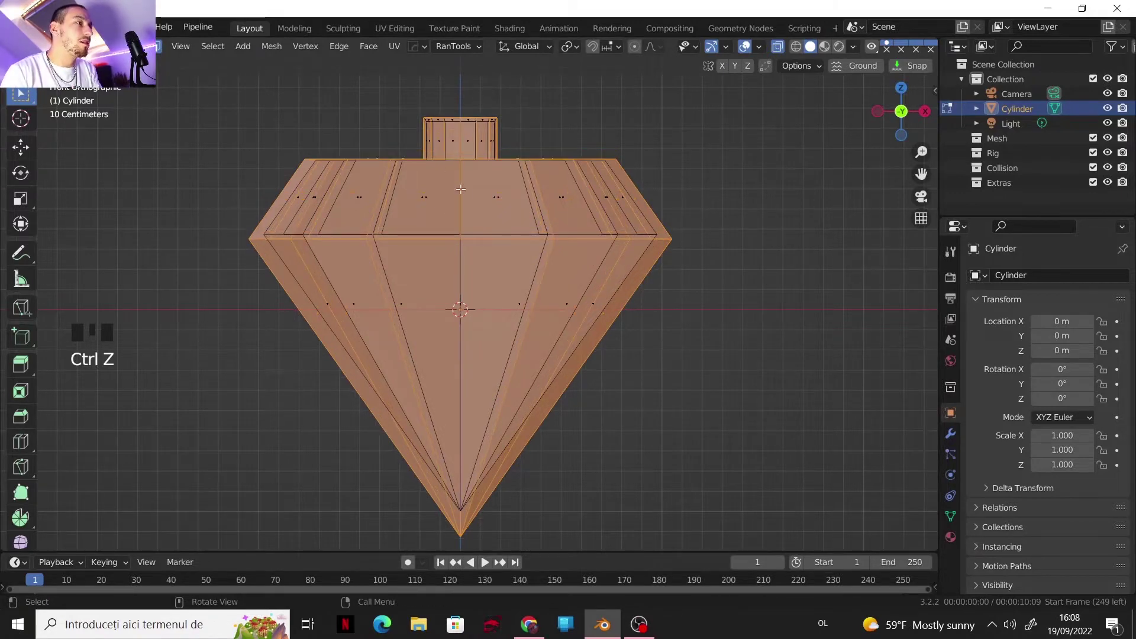
- Move the enlarged outer shell up about 0.032 m along Z to even the gap around the inner shell
key(g)
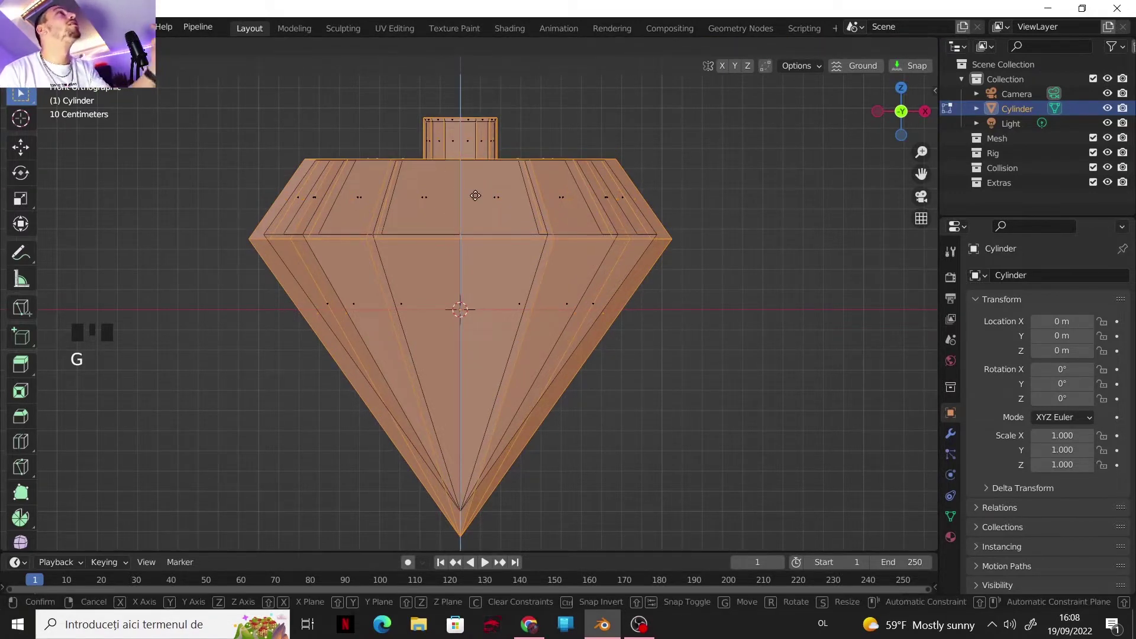
key(z)
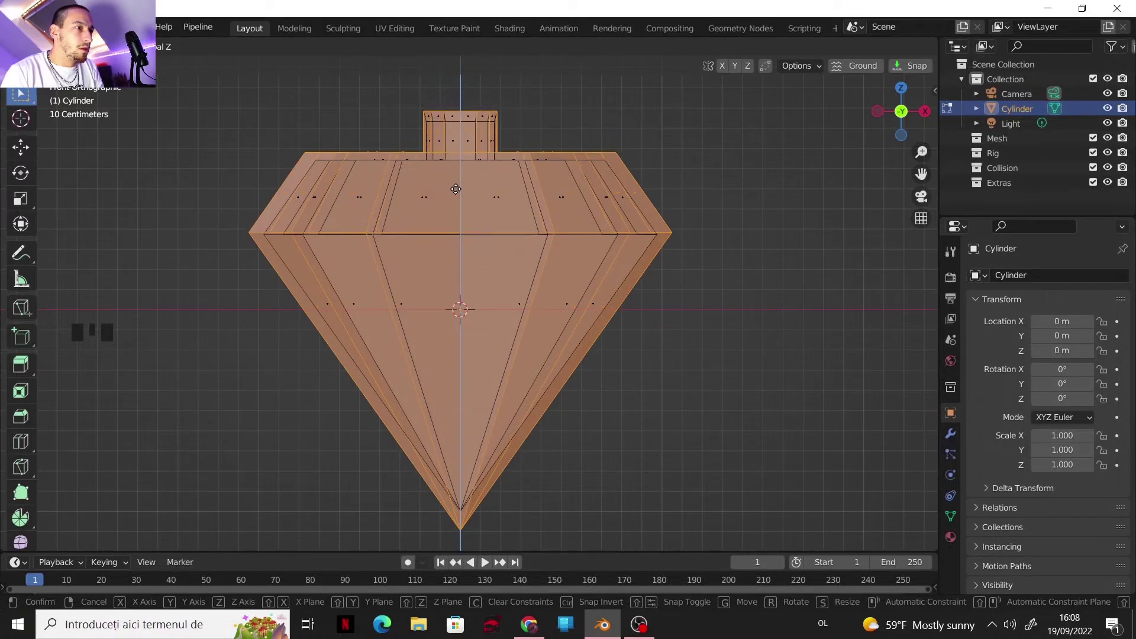
click(455, 189)
- Select the ring of faces joining both shells at the neck opening and flatten it with Z scale 0
shift+middle_drag(455, 188, 500, 381)
scroll(501, 391, up, 4)
shift+middle_drag(507, 429, 487, 259)
click(777, 47)
scroll(467, 479, up, 2)
scroll(488, 259, up, 3)
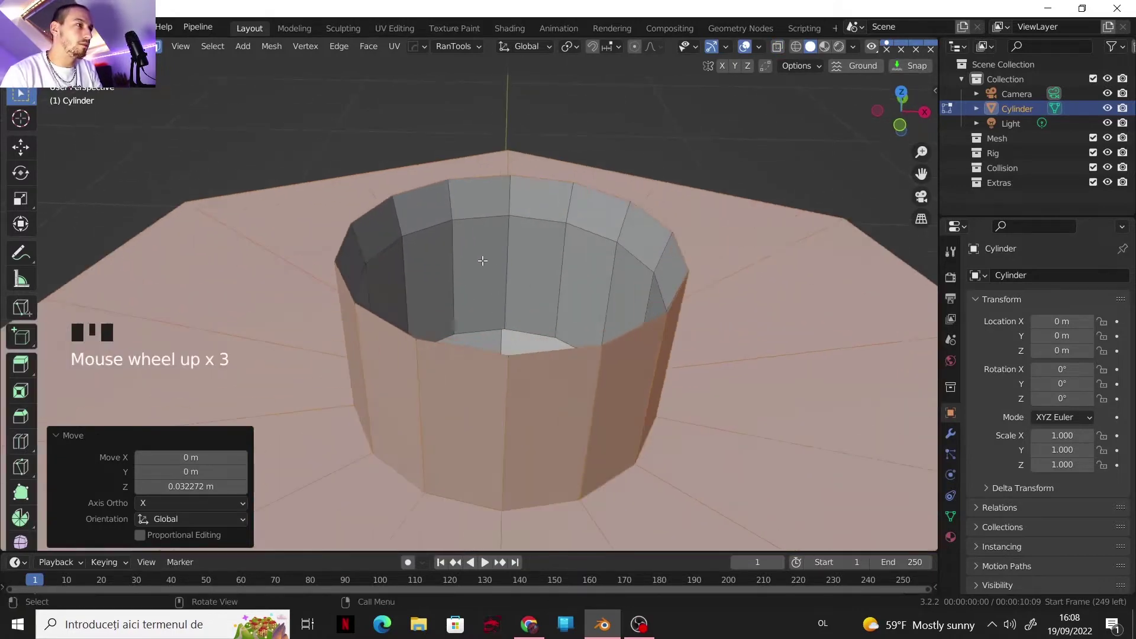
alt+click(456, 209)
key(s)
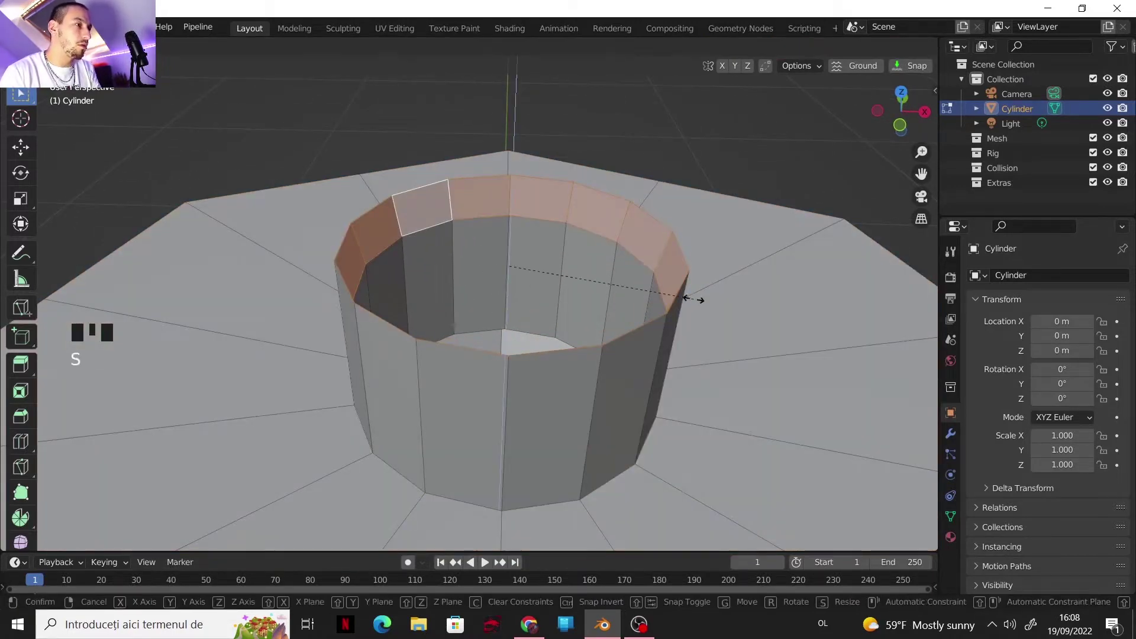
key(0)
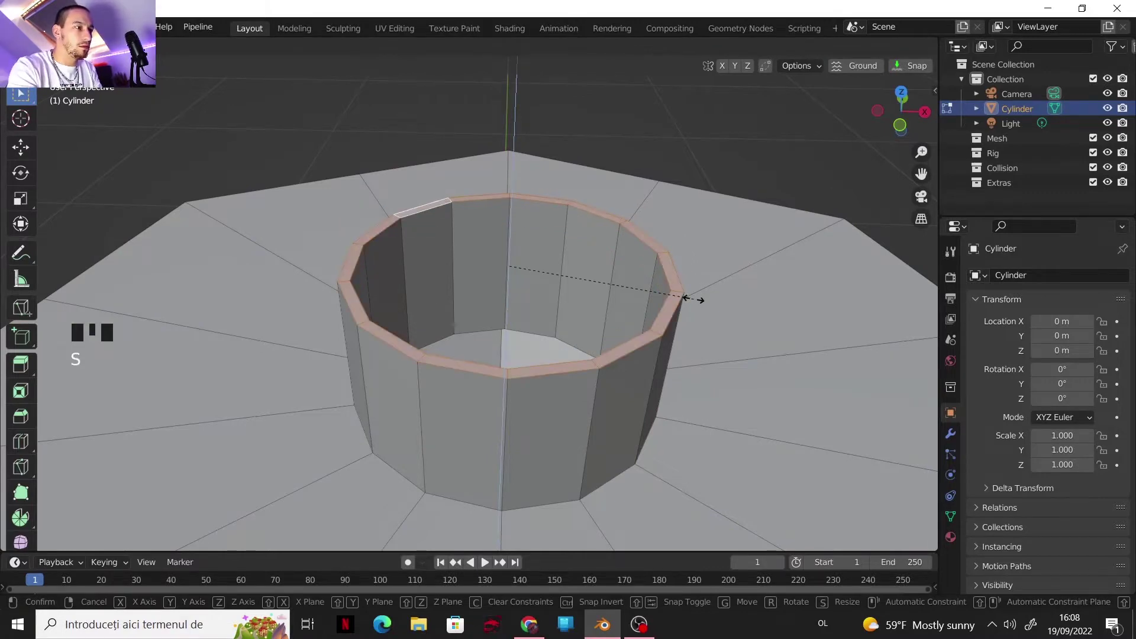
key(Return)
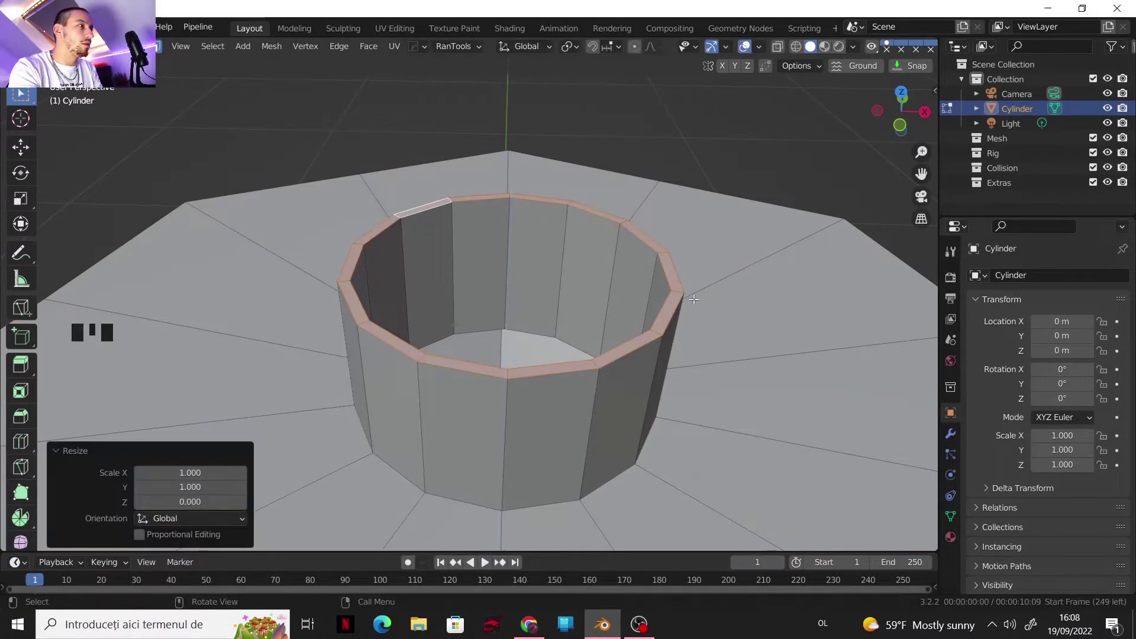
- Select the face loop of the neck's inner wall and scale it inward horizontally to thicken the neck
scroll(625, 286, down, 2)
middle_drag(625, 286, 580, 292)
scroll(580, 292, down, 2)
scroll(581, 293, up, 3)
scroll(472, 243, down, 1)
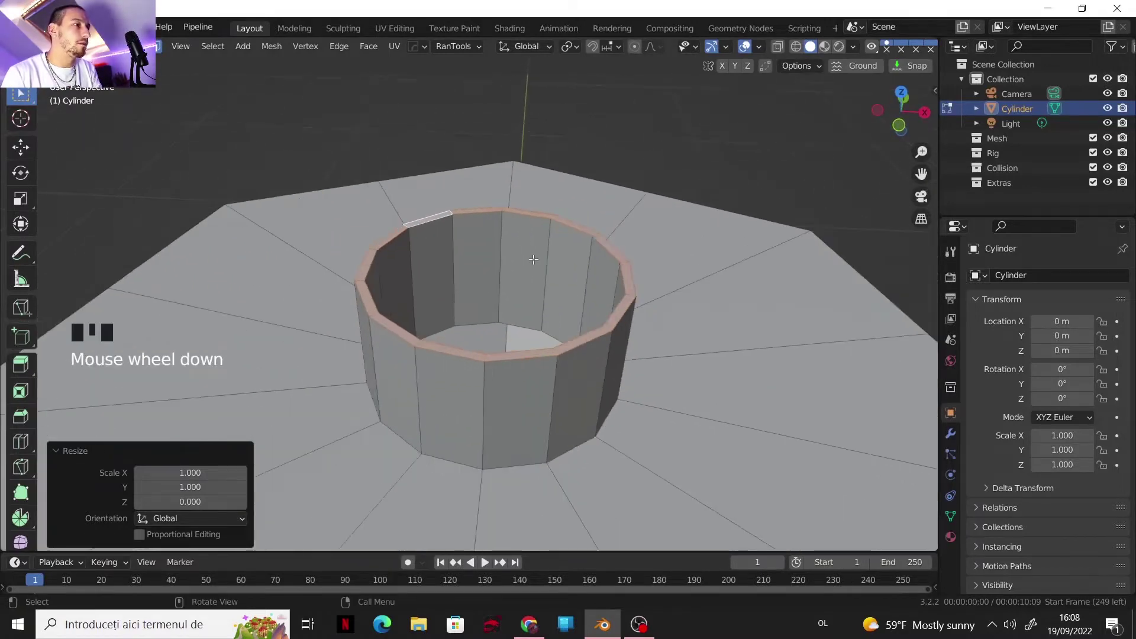
alt+click(454, 246)
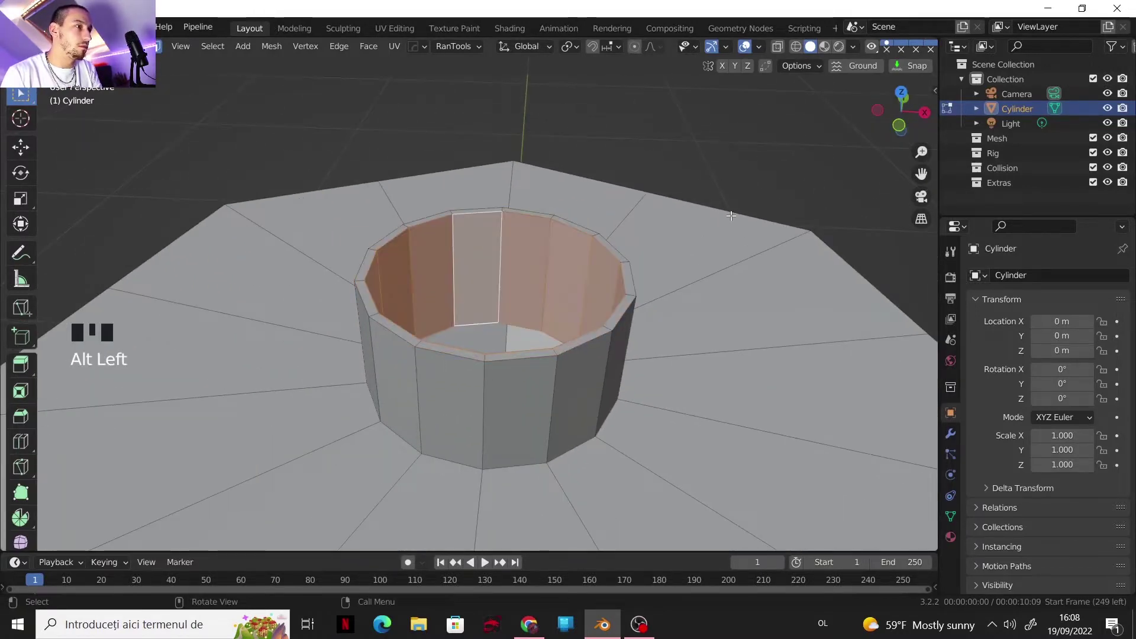
click(898, 125)
click(769, 42)
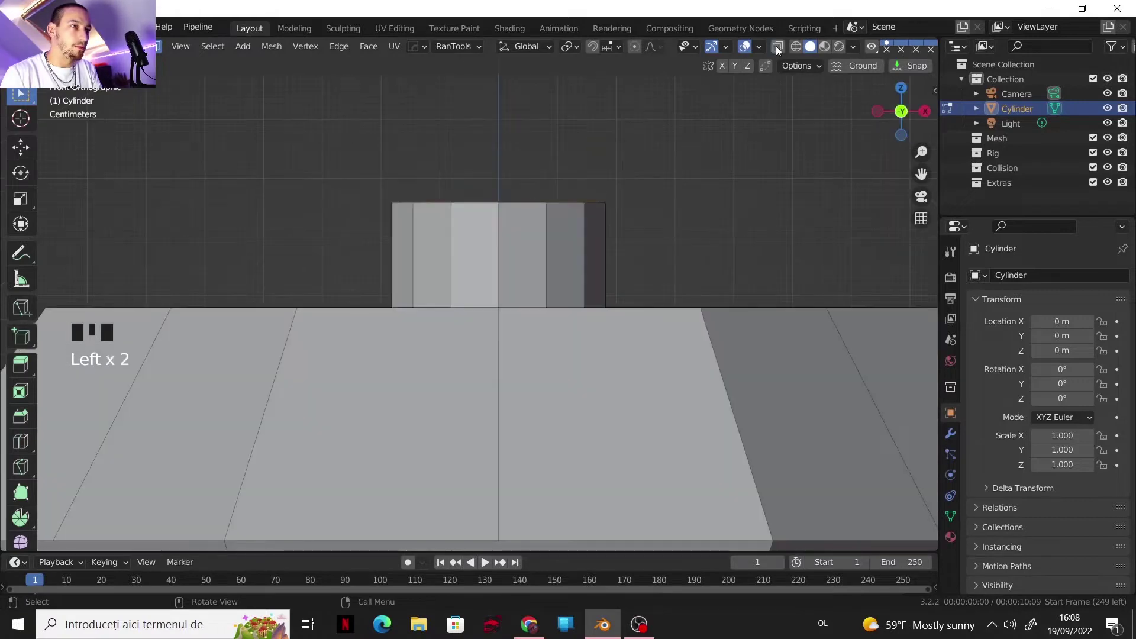
click(776, 45)
key(s)
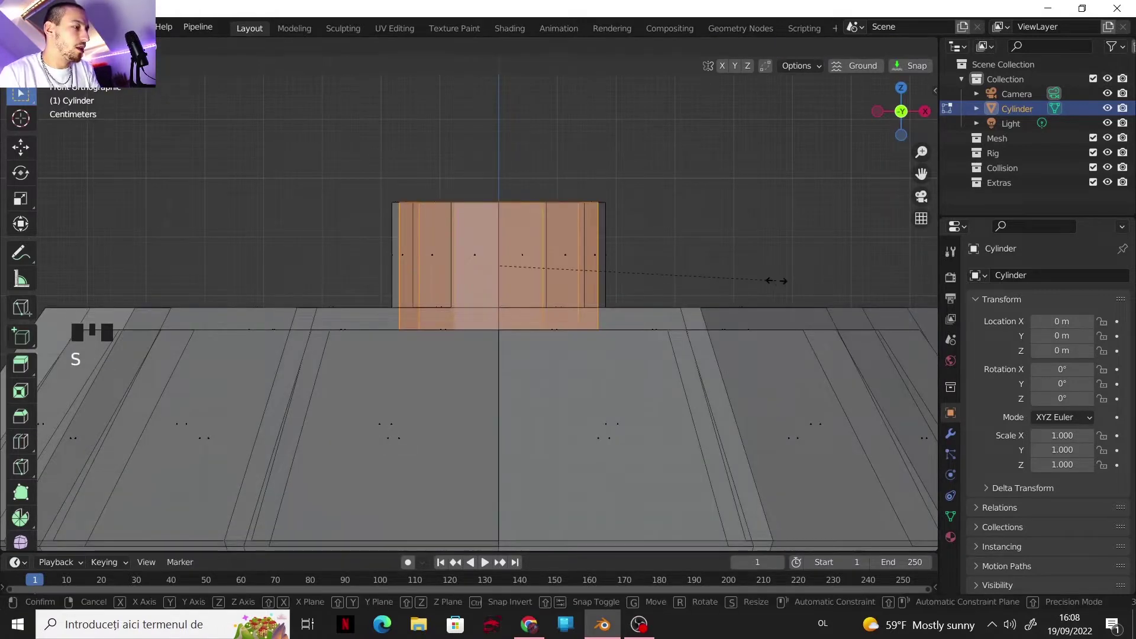
key(x)
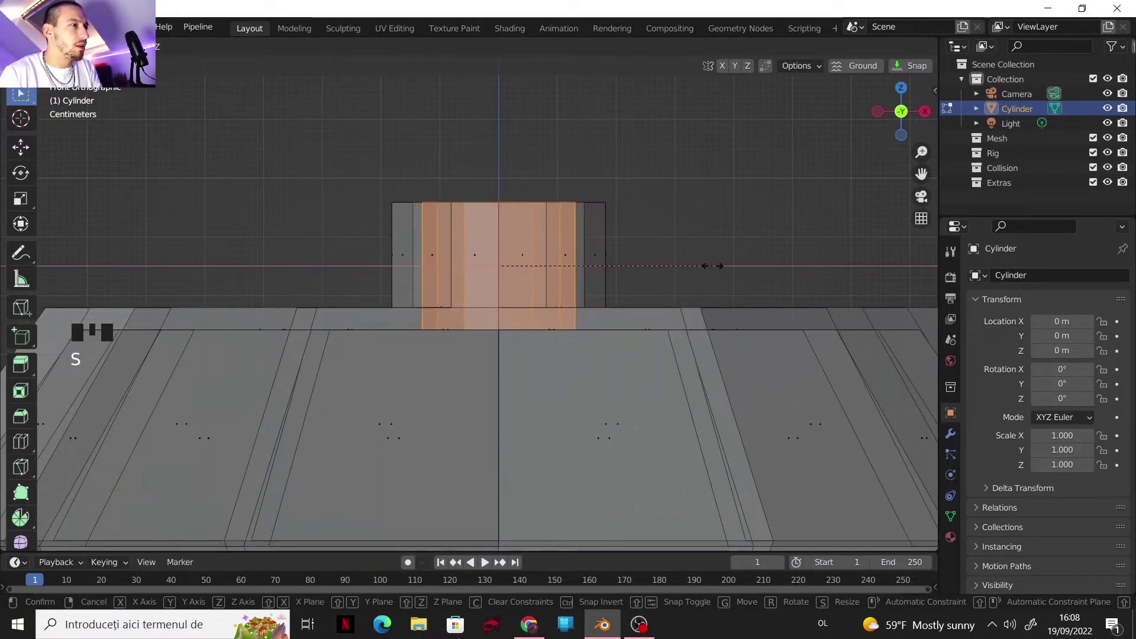
click(713, 267)
- Select the edge loop at the base of the neck's inner wall and move it down about 0.043 m along Z
scroll(631, 309, down, 2)
shift+middle_drag(631, 309, 504, 366)
alt+click(477, 332)
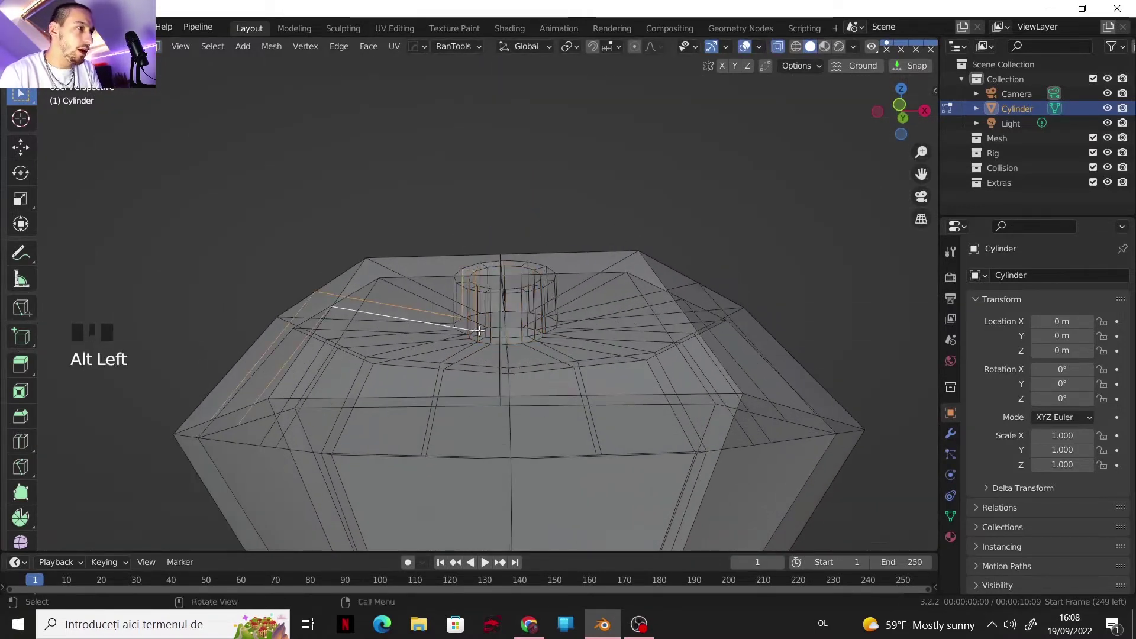
alt+click(481, 330)
click(898, 105)
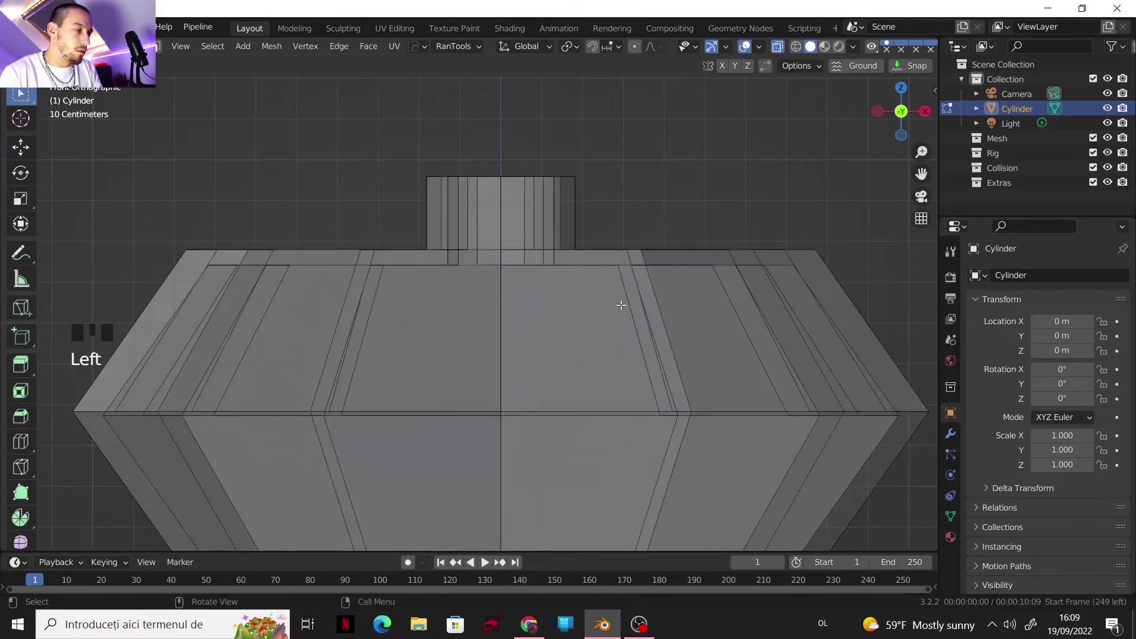
key(g)
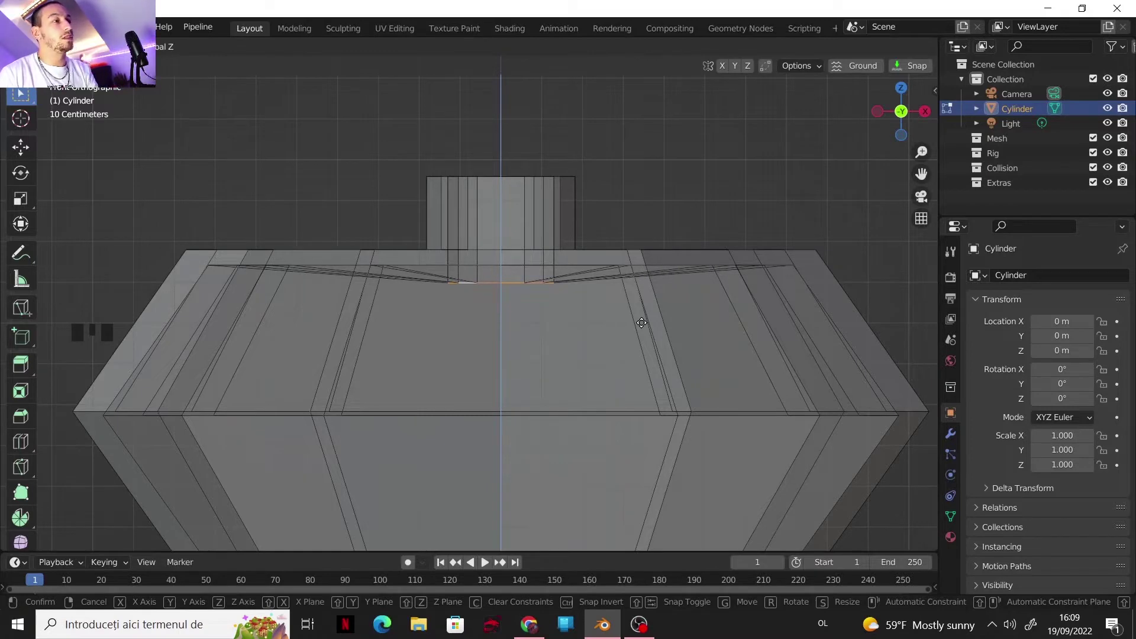
click(641, 323)
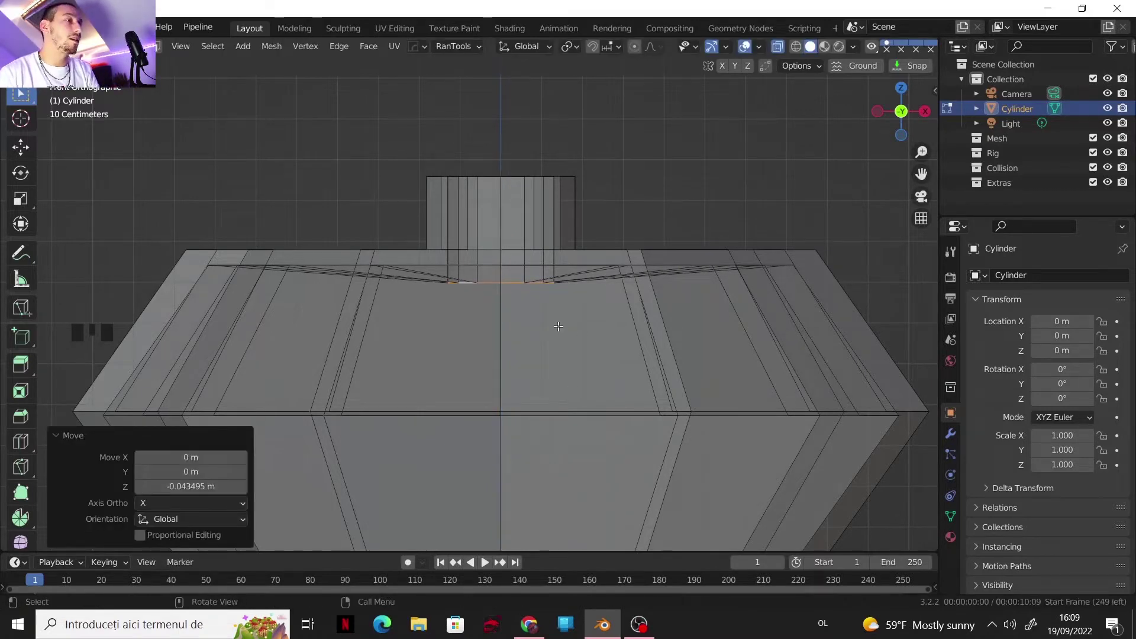
- Move the inner shell's bottom tip vertex up about 0.511 m along Z to thicken the bottle's base
scroll(554, 324, down, 2)
shift+middle_drag(551, 324, 559, 190)
scroll(564, 225, down, 2)
key(g)
key(z)
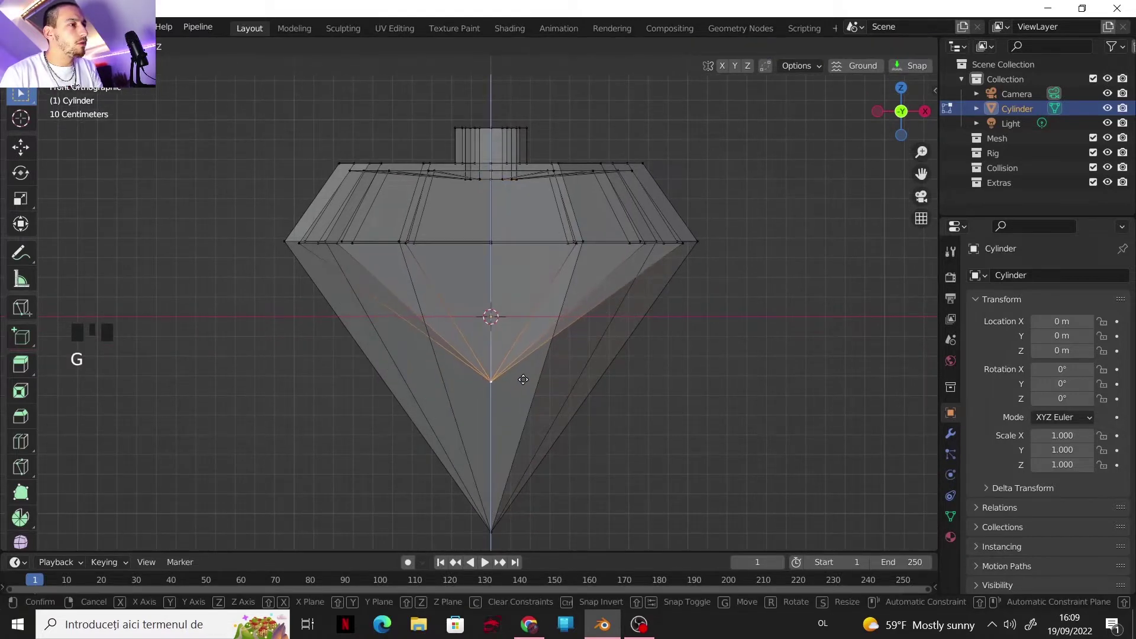
click(525, 410)
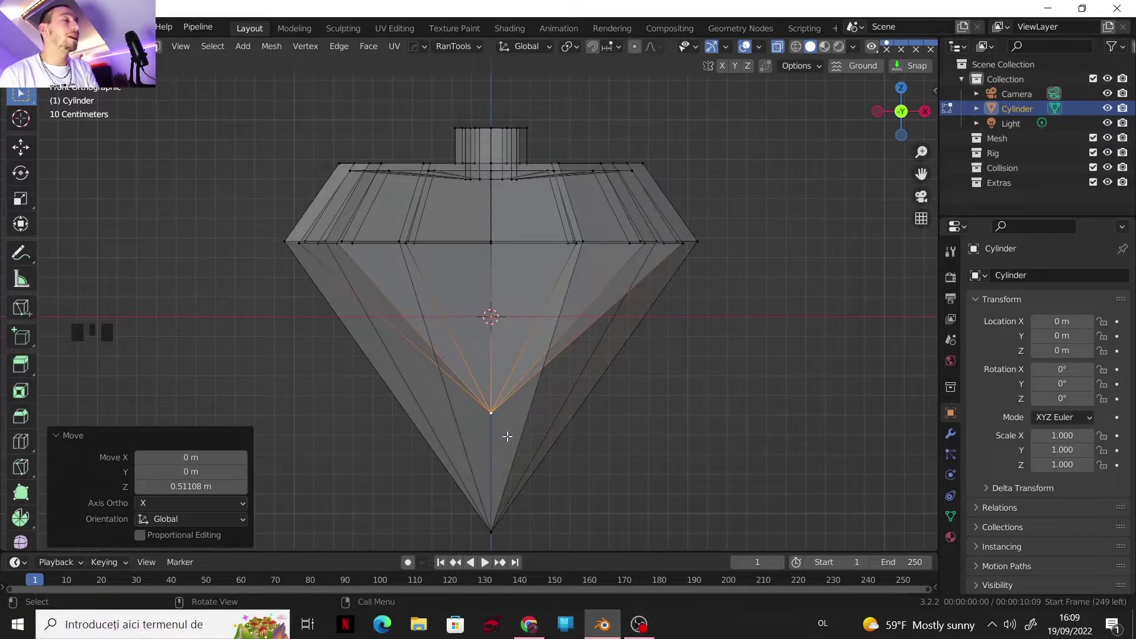
- Turn off X-ray, add a Subdivision Surface modifier to the bottle in Object Mode, and hide its effect in the viewport
scroll(533, 320, down, 2)
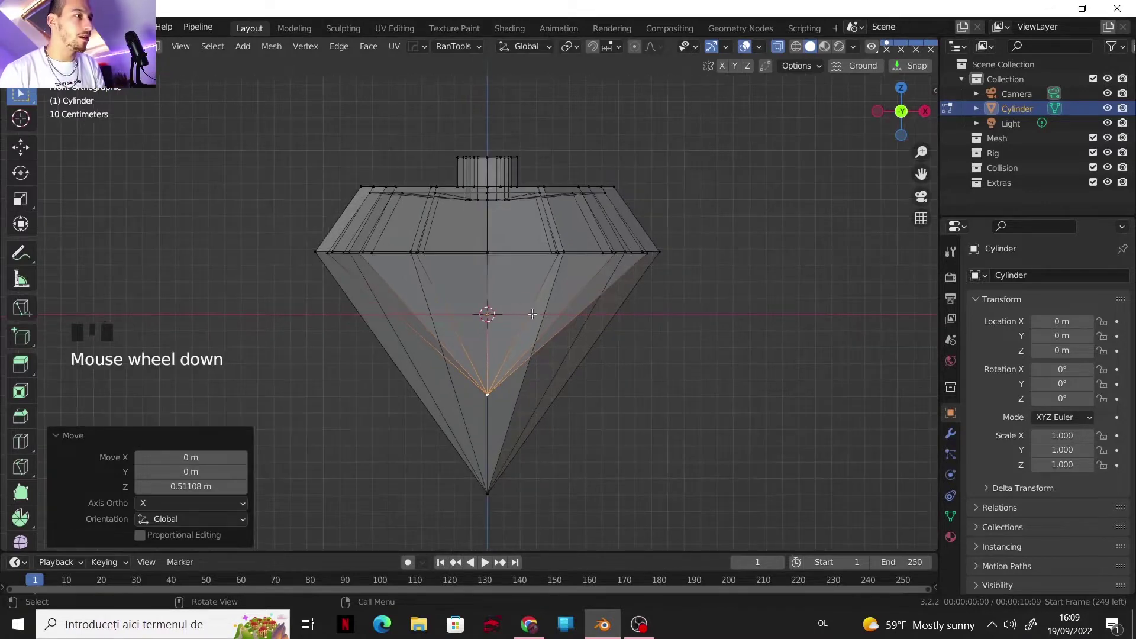
middle_drag(527, 314, 502, 301)
scroll(512, 300, up, 2)
shift+middle_drag(687, 210, 643, 251)
click(777, 45)
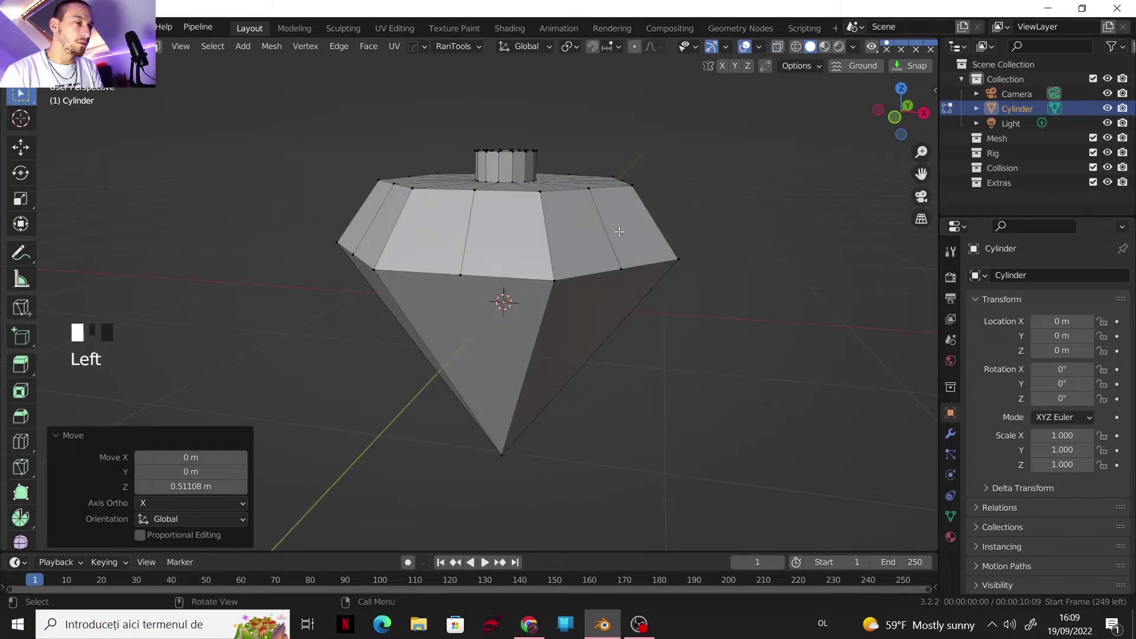
key(Tab)
click(951, 433)
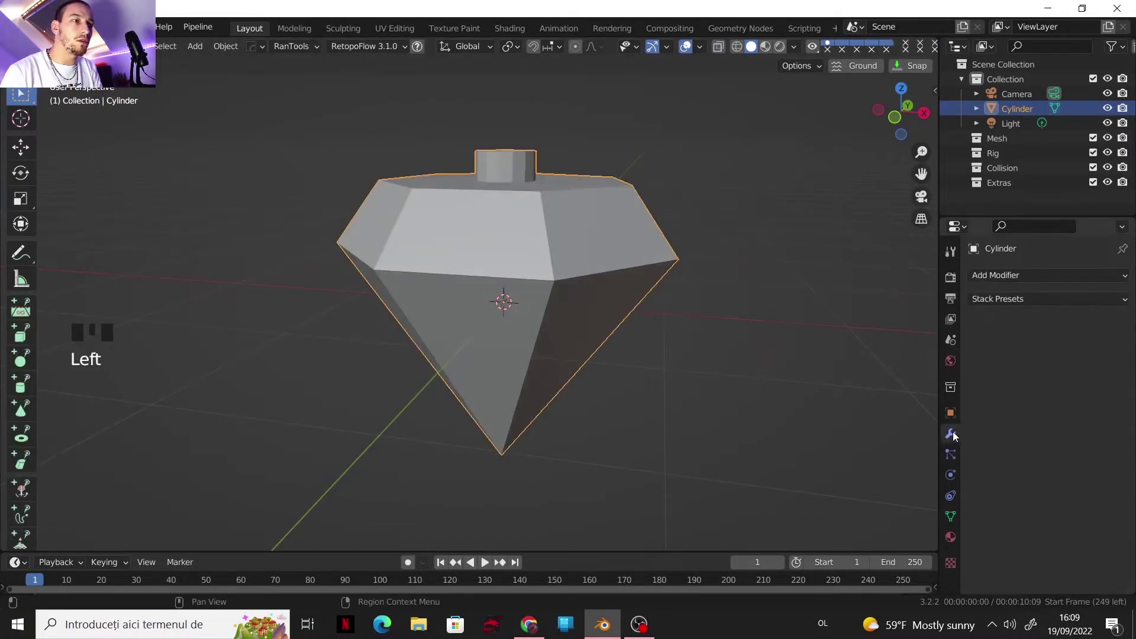
click(990, 282)
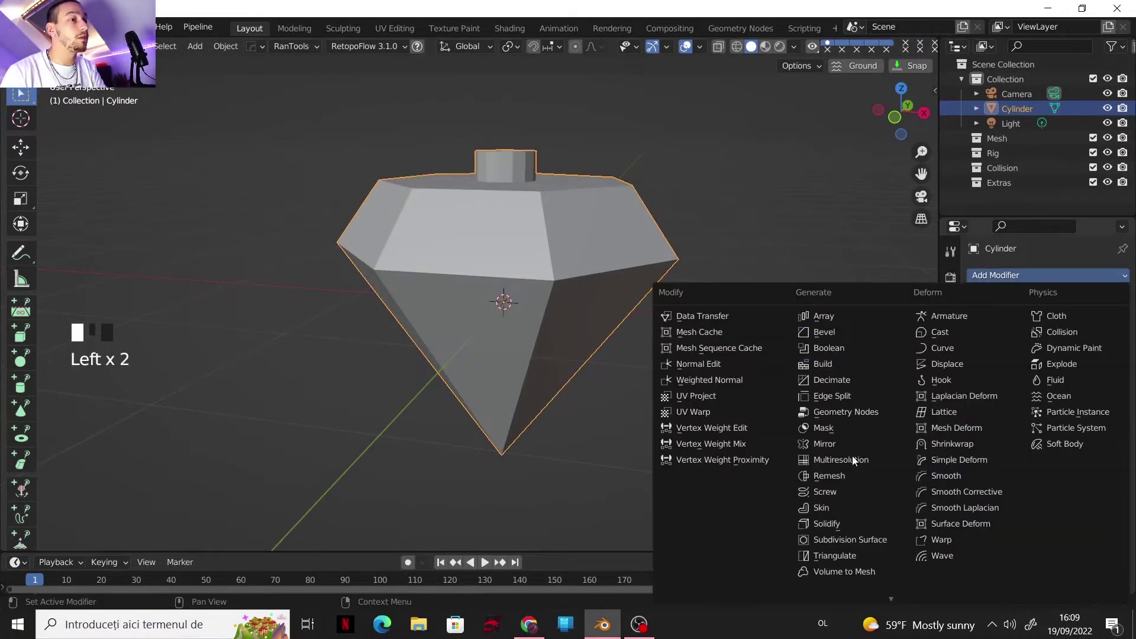
click(850, 539)
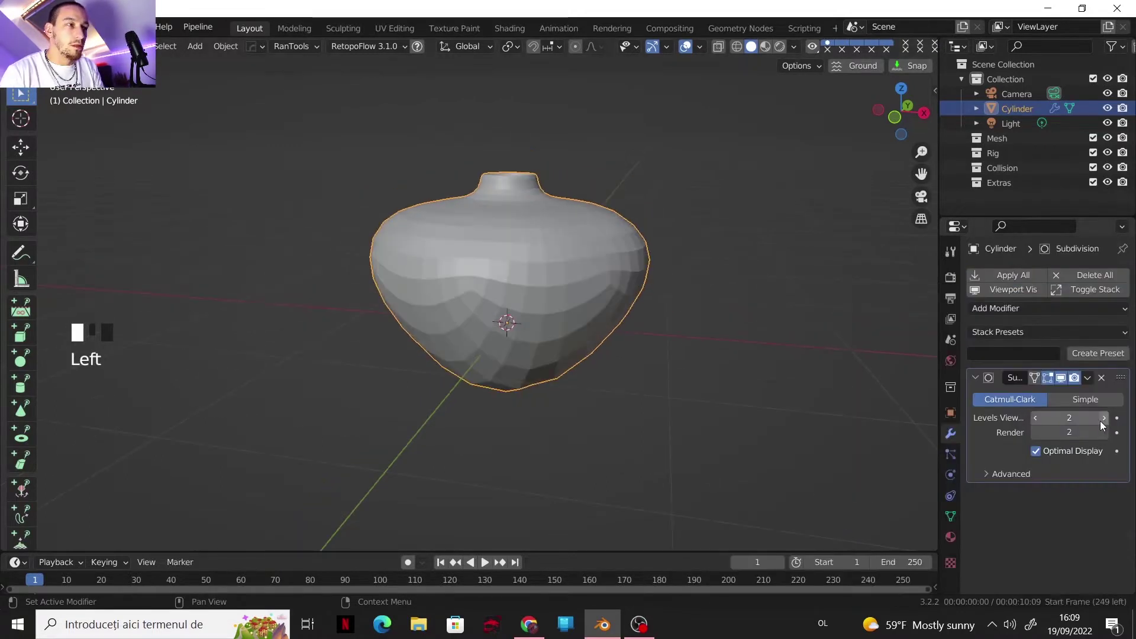
click(1061, 380)
- Shade the bottle smooth and return to Edit Mode with edge selection active
right_click(552, 229)
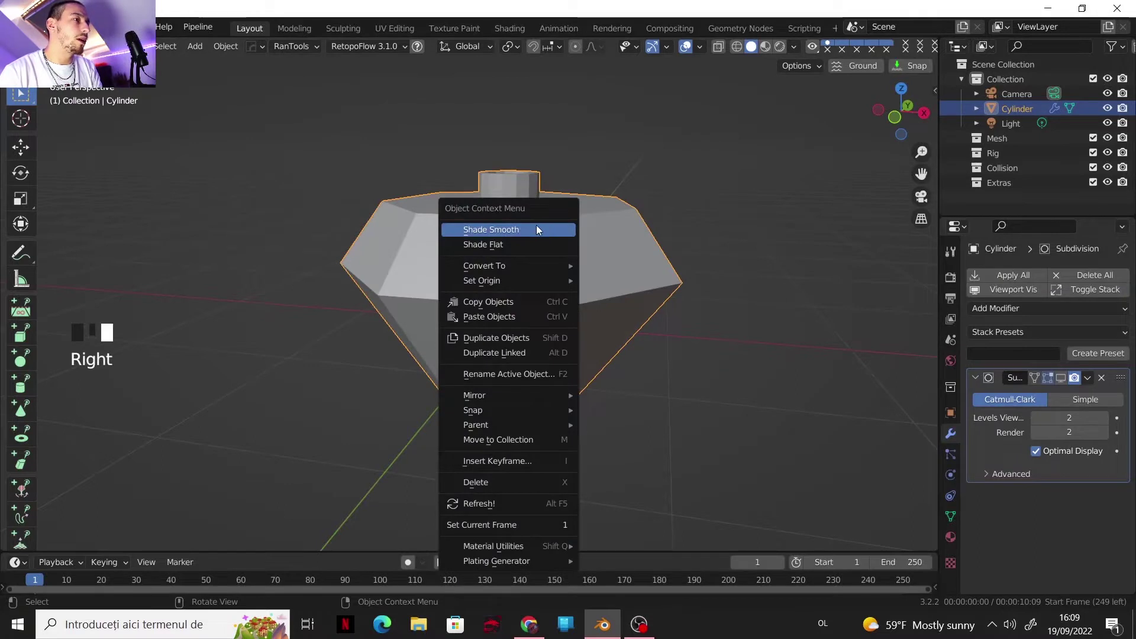
click(535, 228)
key(Tab)
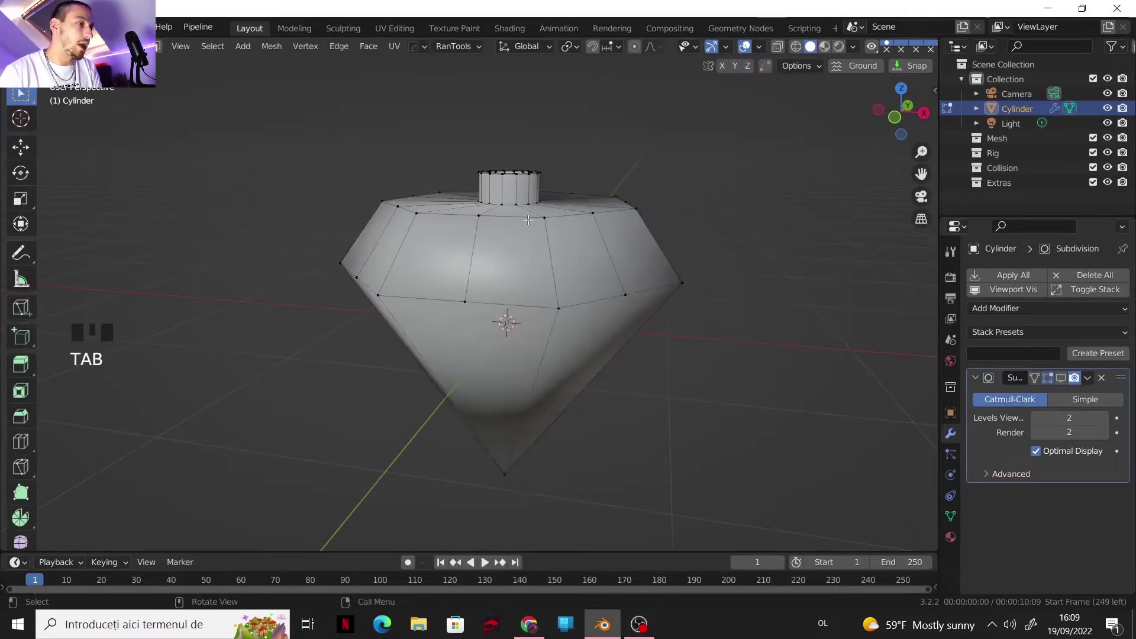
shift+middle_drag(457, 259, 503, 297)
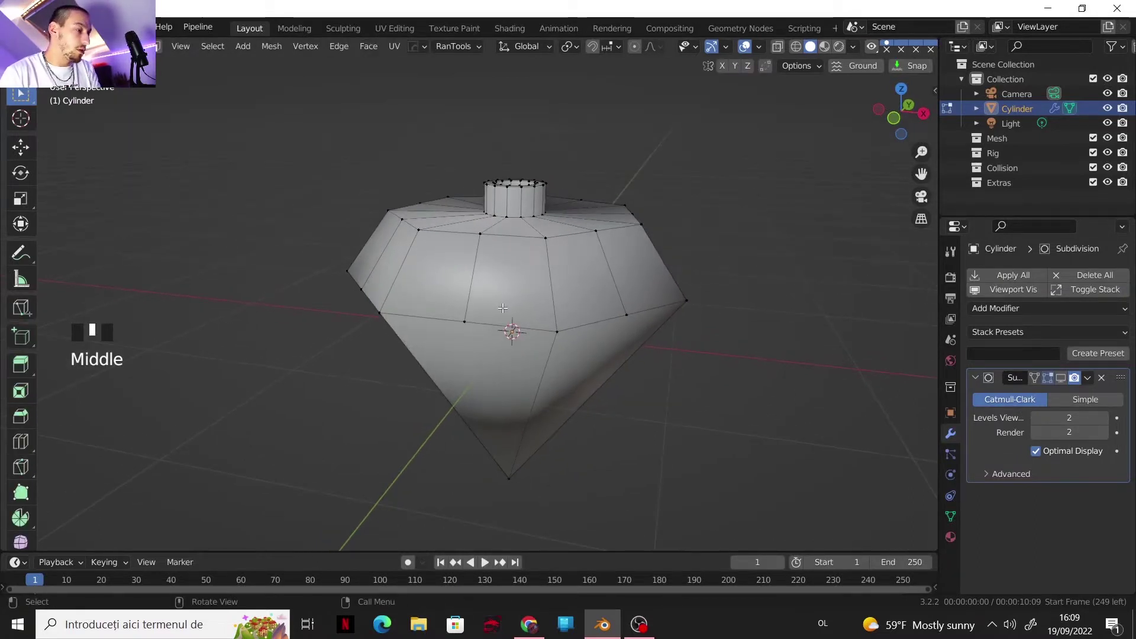
key(2)
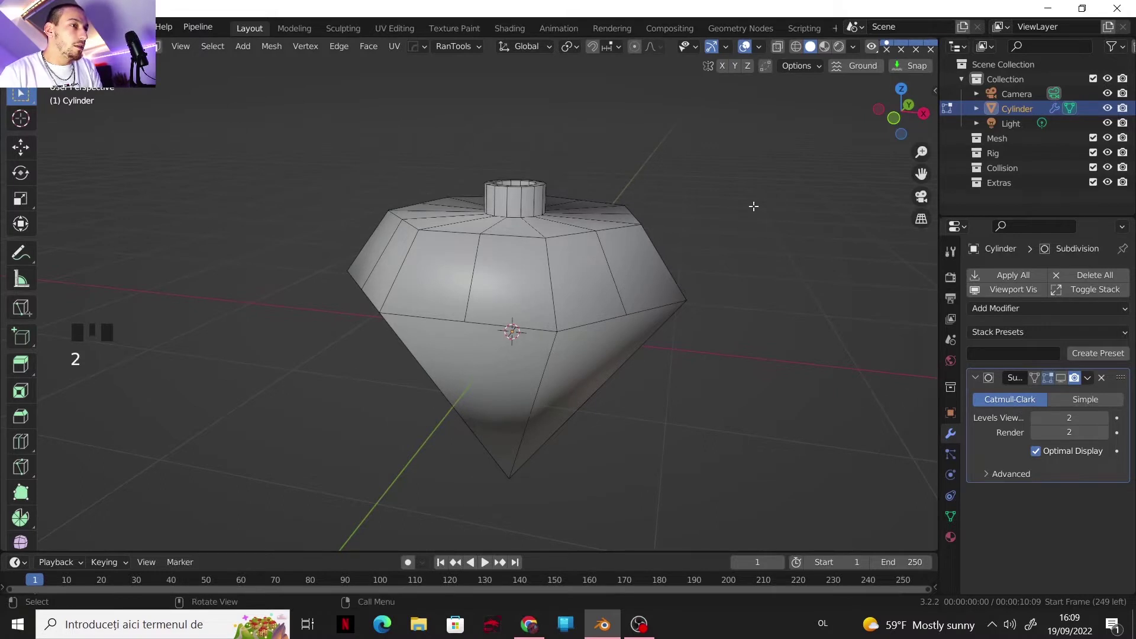
- In front view, select the slanted facet edges running from the bottle's widest ring down to its bottom tip
click(893, 118)
shift+middle_drag(577, 345, 607, 236)
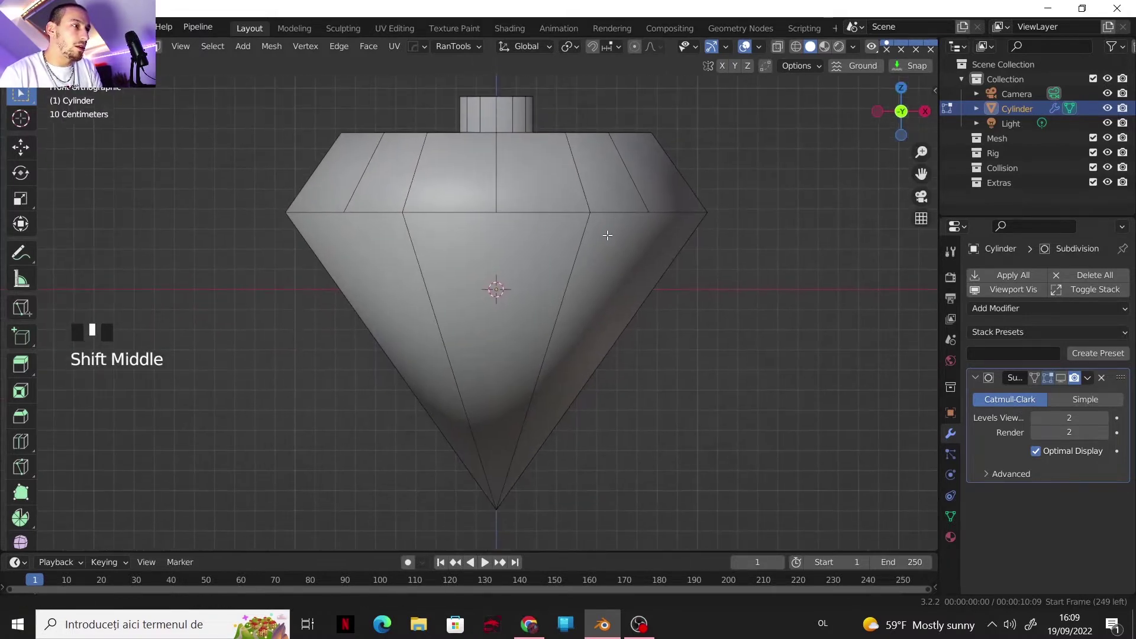
click(337, 285)
shift+click(431, 295)
shift+click(559, 314)
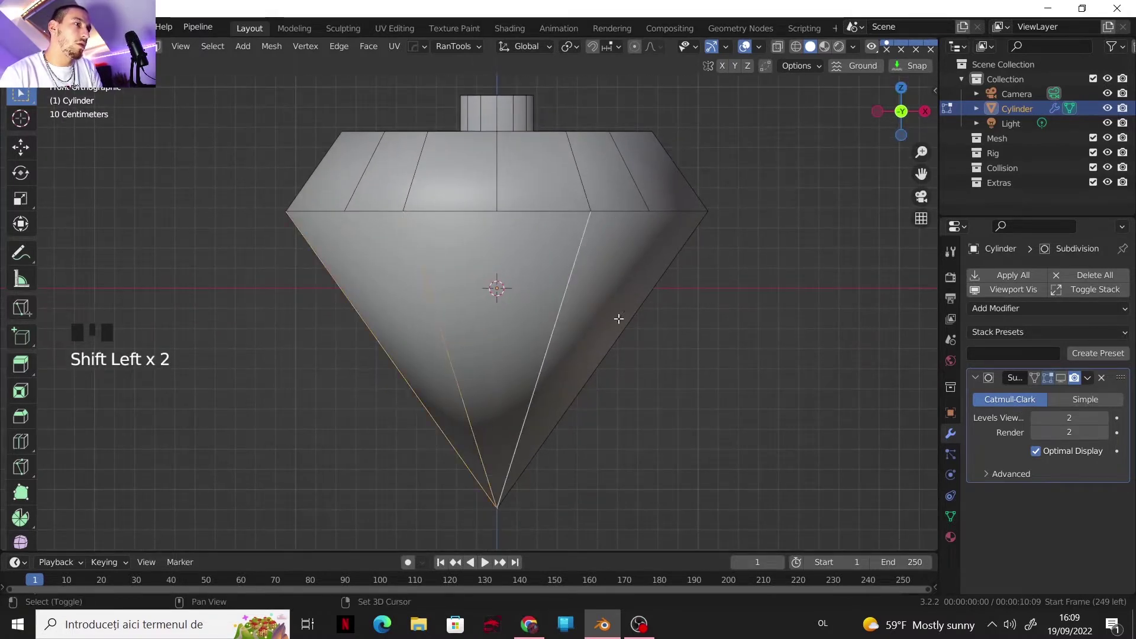
shift+click(619, 307)
- Add the widest ring's horizontal edges across the front and one side of the bottle to the selection
alt+shift+click(545, 212)
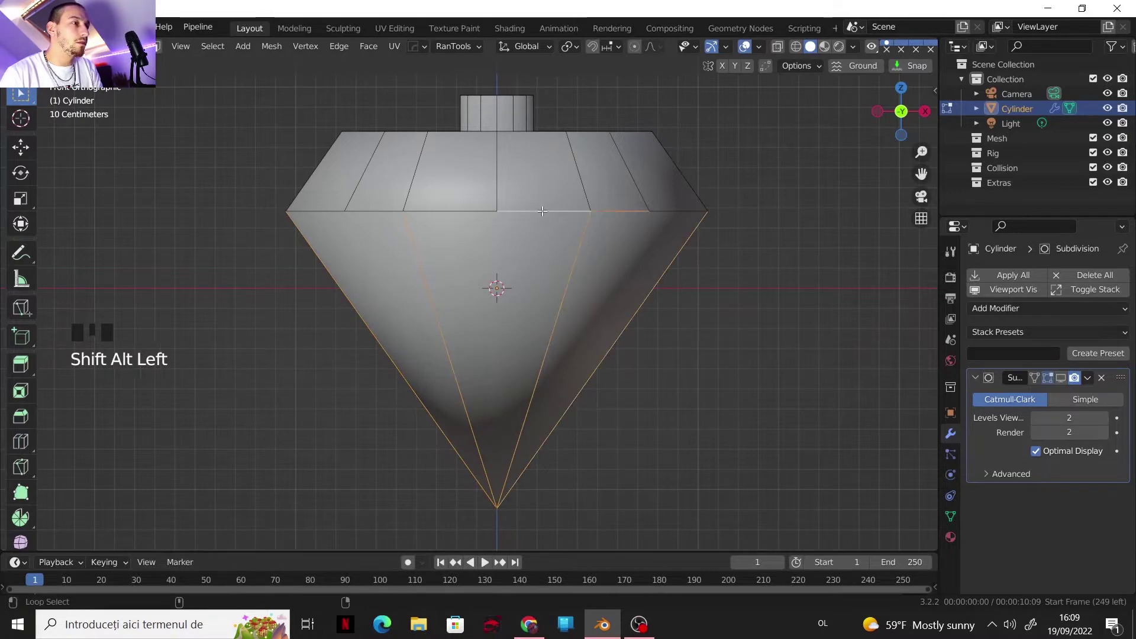
alt+shift+click(468, 208)
alt+shift+click(322, 211)
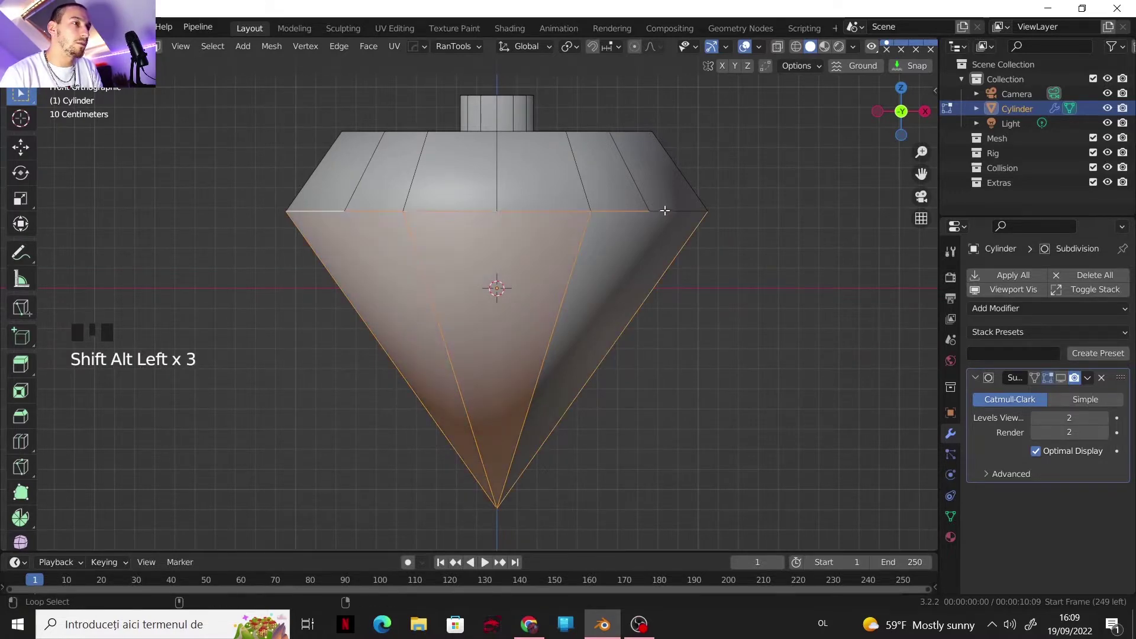
middle_drag(664, 211, 278, 284)
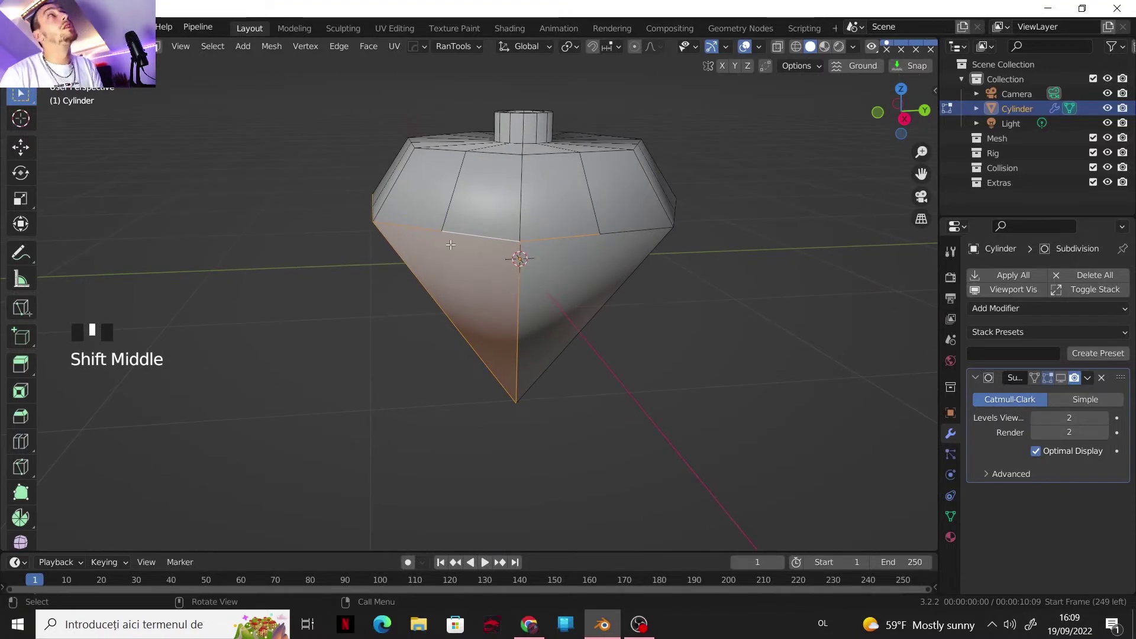
alt+shift+click(615, 230)
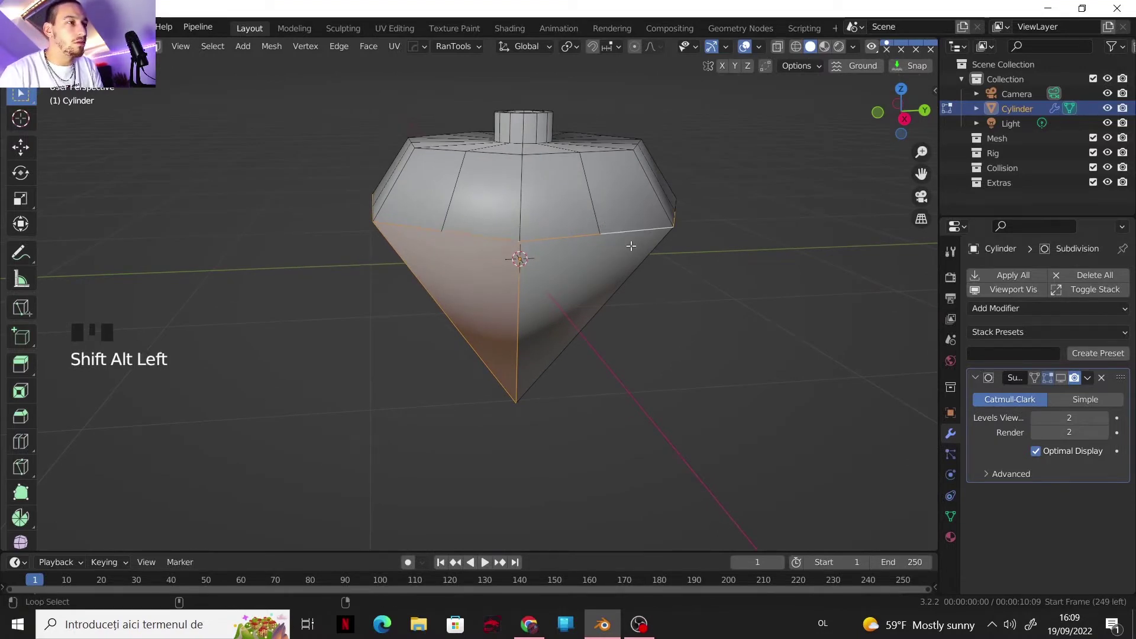
alt+shift+click(632, 247)
- Extend the selection around the next side with its lower slanted edges and widest-ring edges
middle_drag(631, 248, 568, 263)
shift+middle_drag(408, 256, 298, 246)
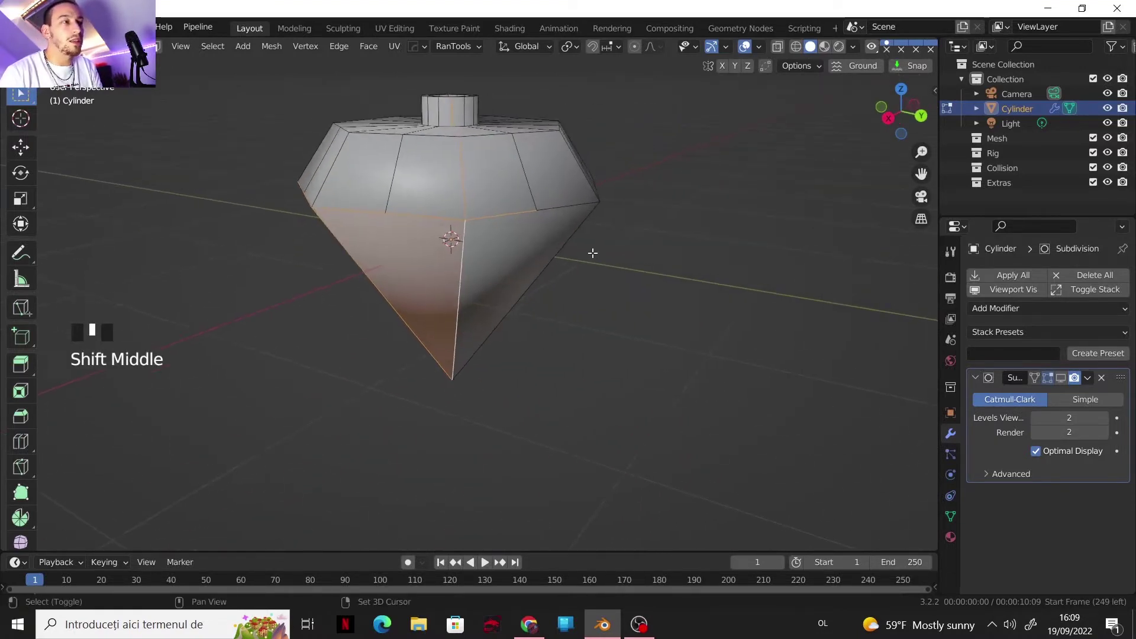
shift+click(570, 240)
alt+shift+click(572, 215)
alt+shift+click(581, 225)
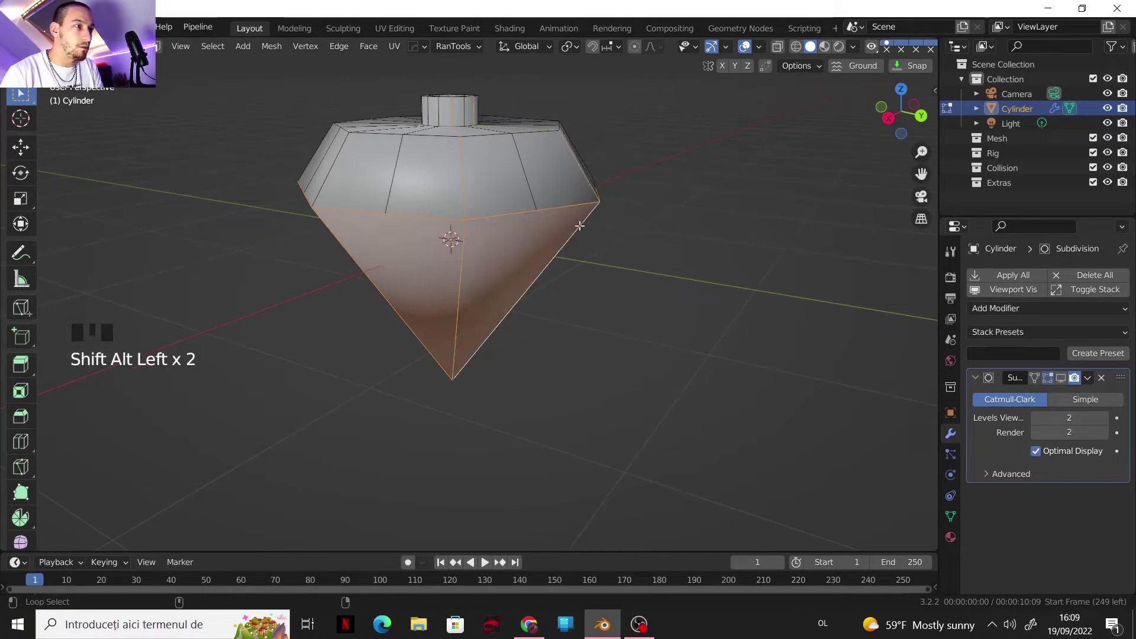
- Continue adding the remaining edges of the widest ring on the far side of the bottle to the selection
middle_drag(583, 228, 460, 292)
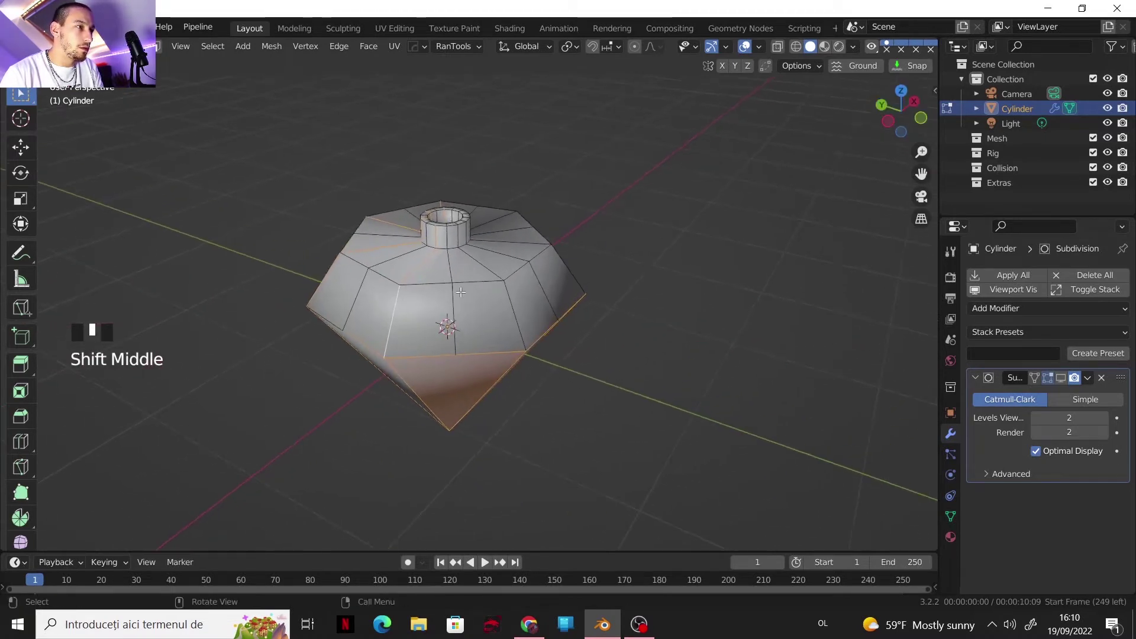
middle_drag(388, 316, 441, 310)
shift+middle_drag(442, 310, 471, 308)
alt+shift+click(472, 311)
alt+shift+click(310, 271)
alt+shift+click(364, 227)
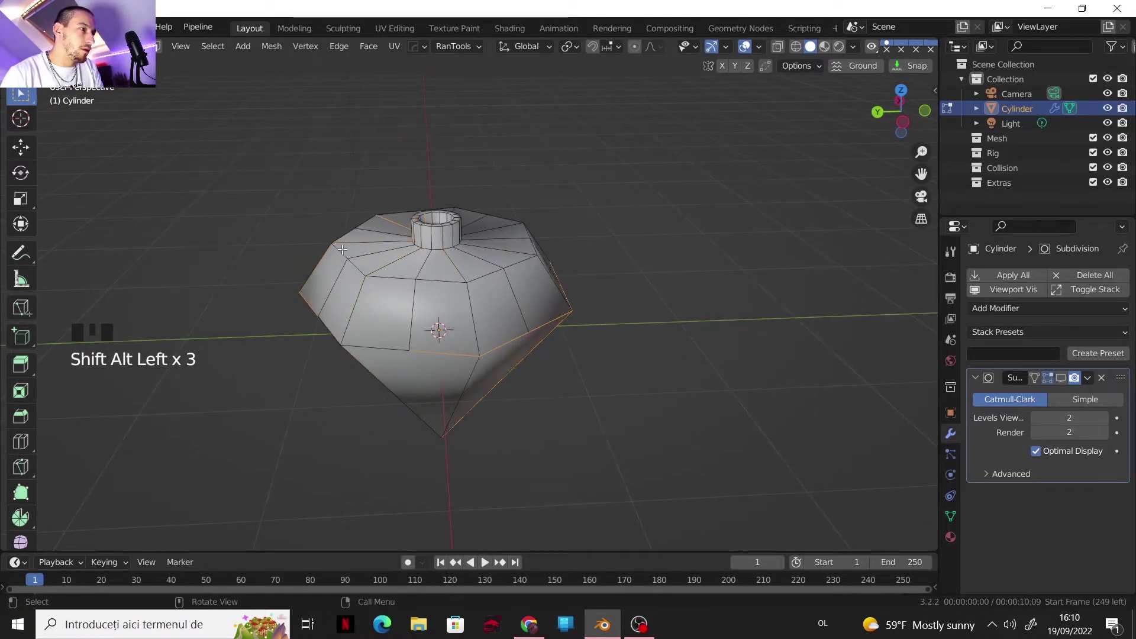
- Add the shoulder rim edges and the neck's base and top edge loops to the selection
middle_drag(381, 220, 528, 281)
alt+shift+click(495, 310)
scroll(528, 302, up, 2)
alt+shift+click(528, 302)
shift+middle_drag(528, 280, 533, 327)
alt+shift+click(495, 251)
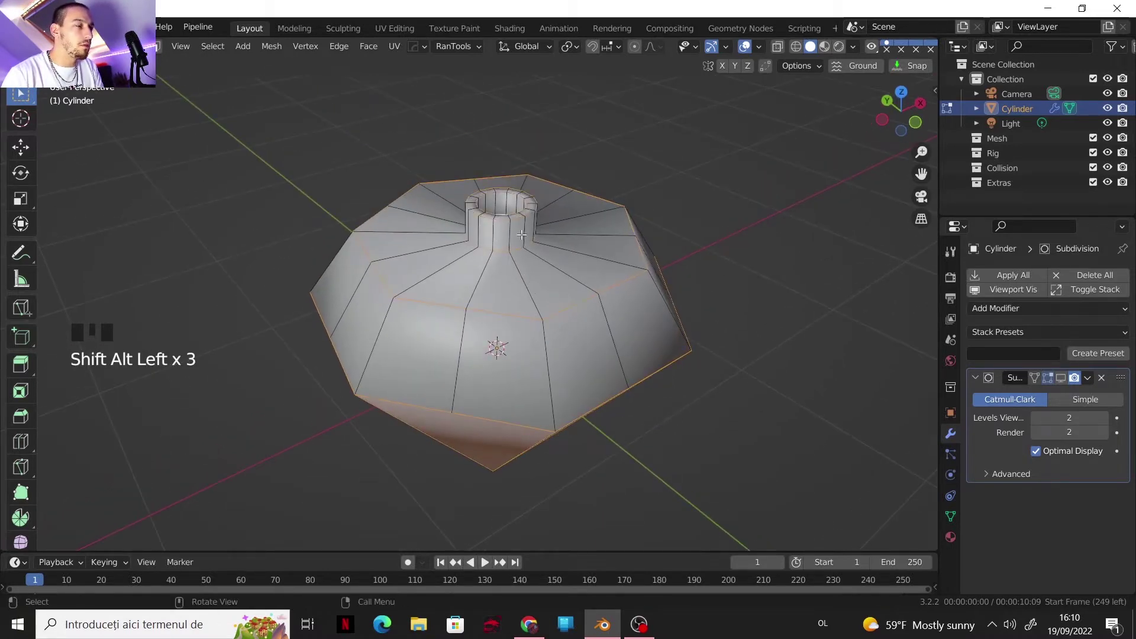
- Add the slanted corner edges between the shoulder rim and the widest ring, all around the bottle, to the selection
scroll(590, 273, up, 1)
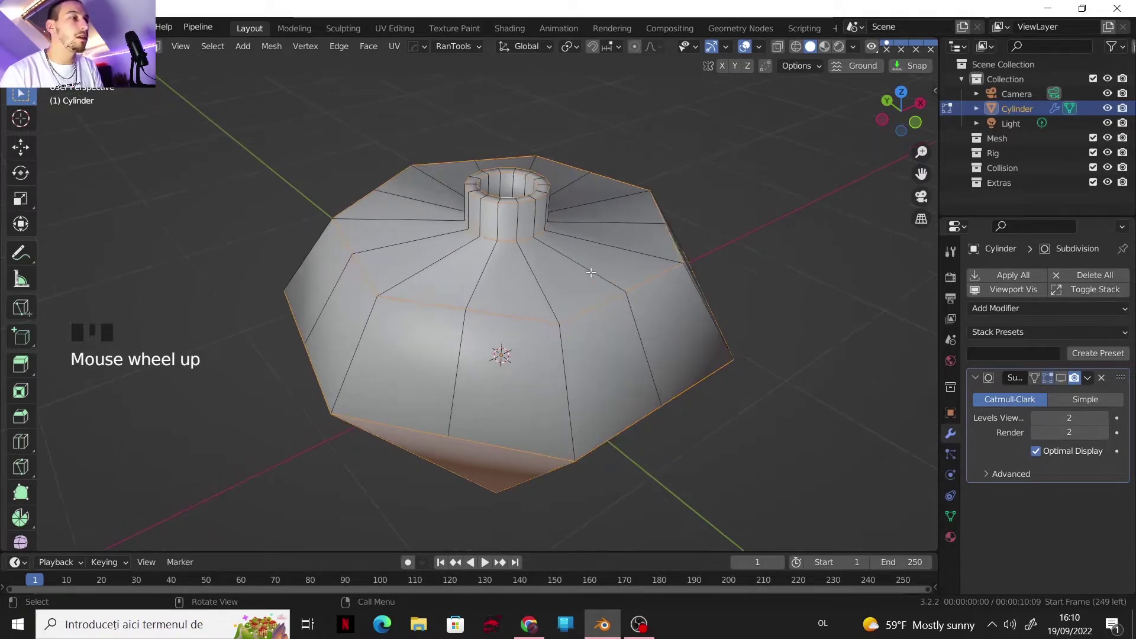
shift+click(561, 362)
shift+click(373, 362)
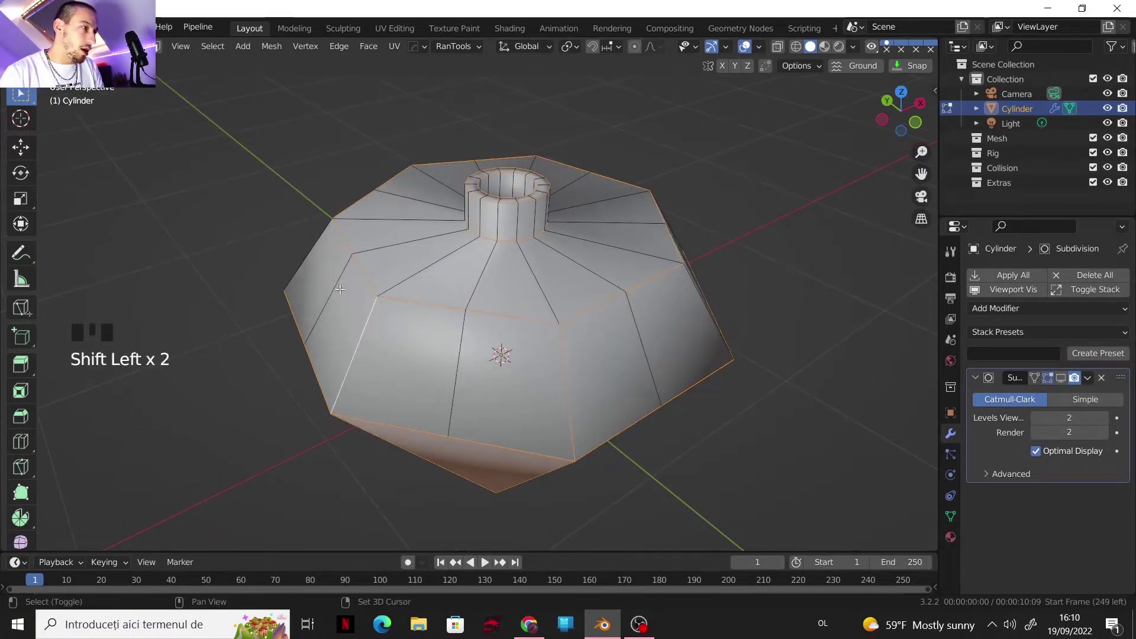
shift+click(374, 362)
middle_drag(374, 362, 765, 319)
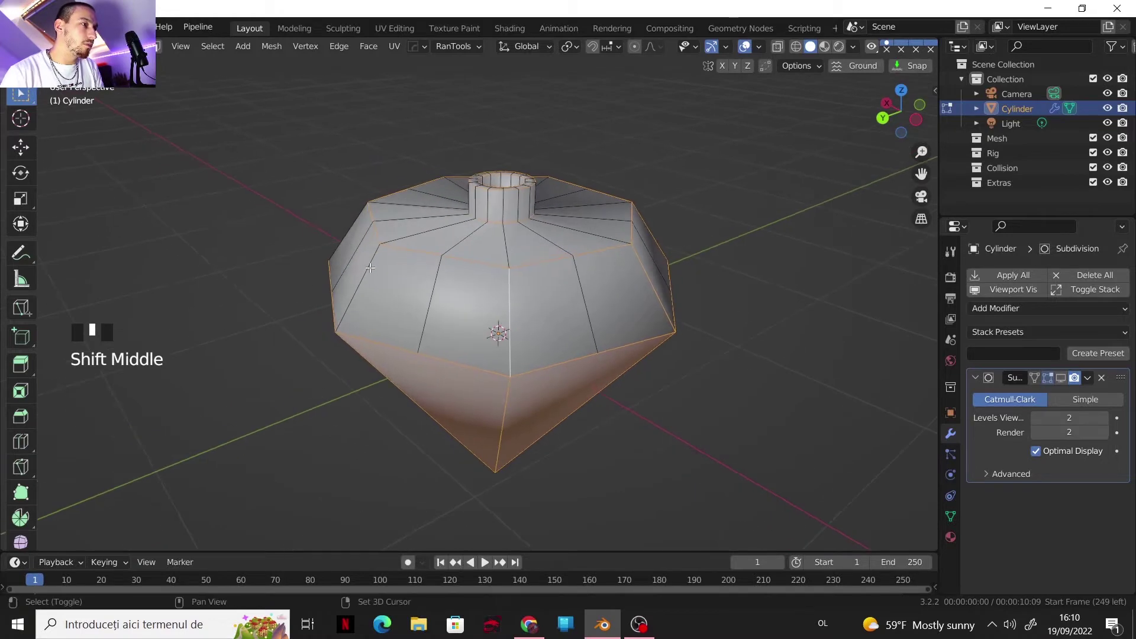
shift+click(355, 267)
middle_drag(355, 267, 452, 280)
shift+click(368, 275)
shift+middle_drag(368, 275, 461, 357)
shift+click(552, 303)
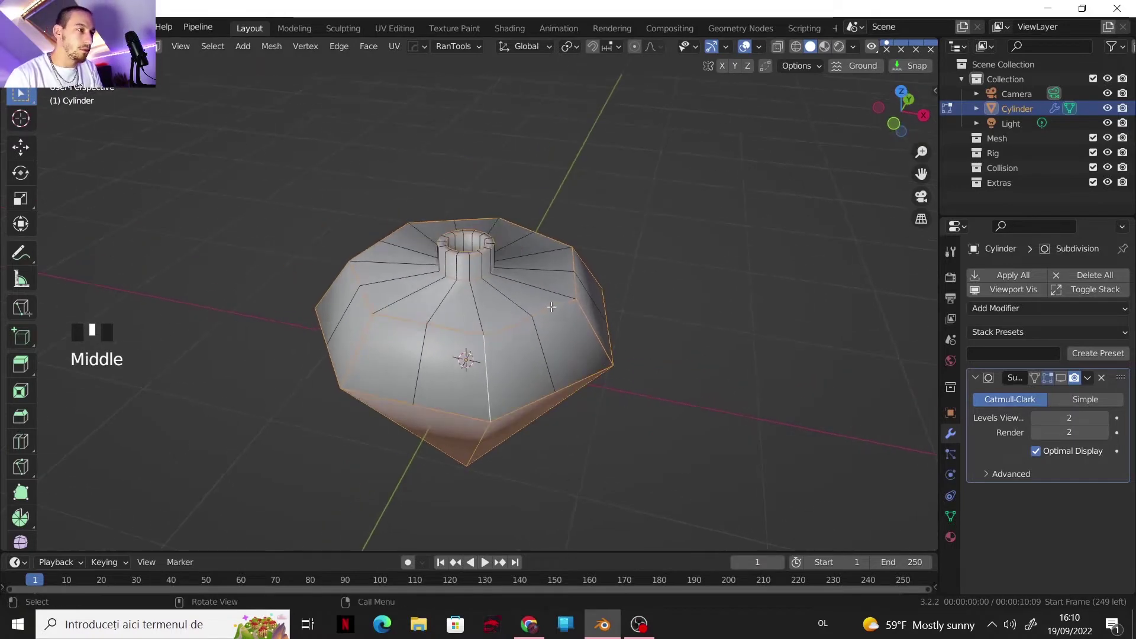
- Add the edge loop at the bottom of the neck's inner wall to the selection
scroll(518, 267, up, 2)
middle_drag(518, 267, 469, 237)
scroll(469, 234, up, 4)
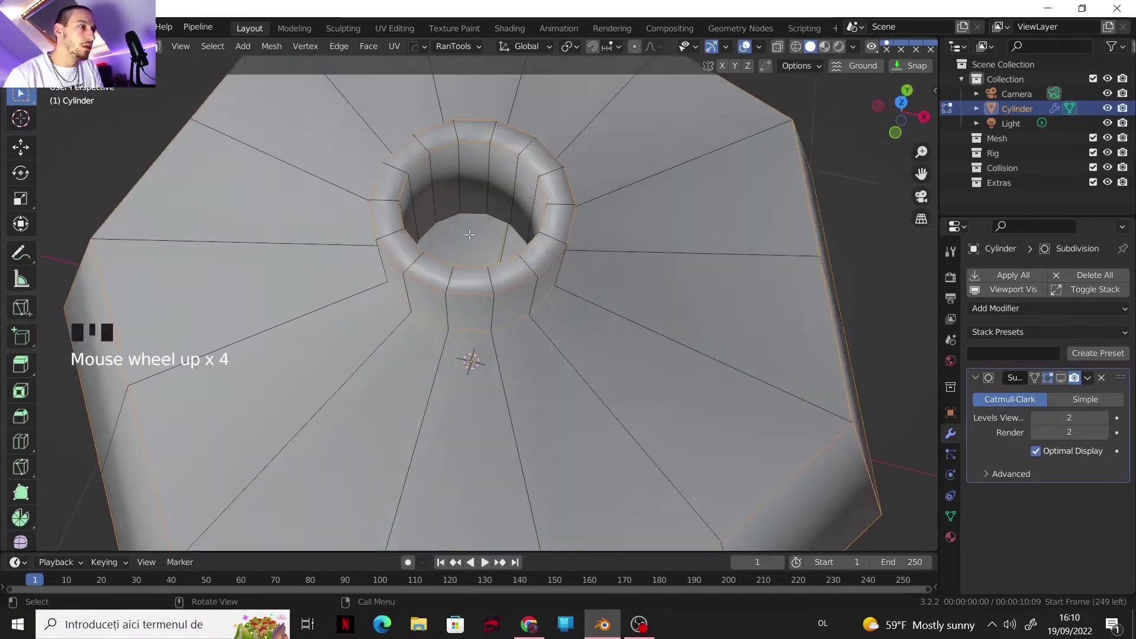
alt+shift+click(473, 217)
scroll(472, 217, down, 3)
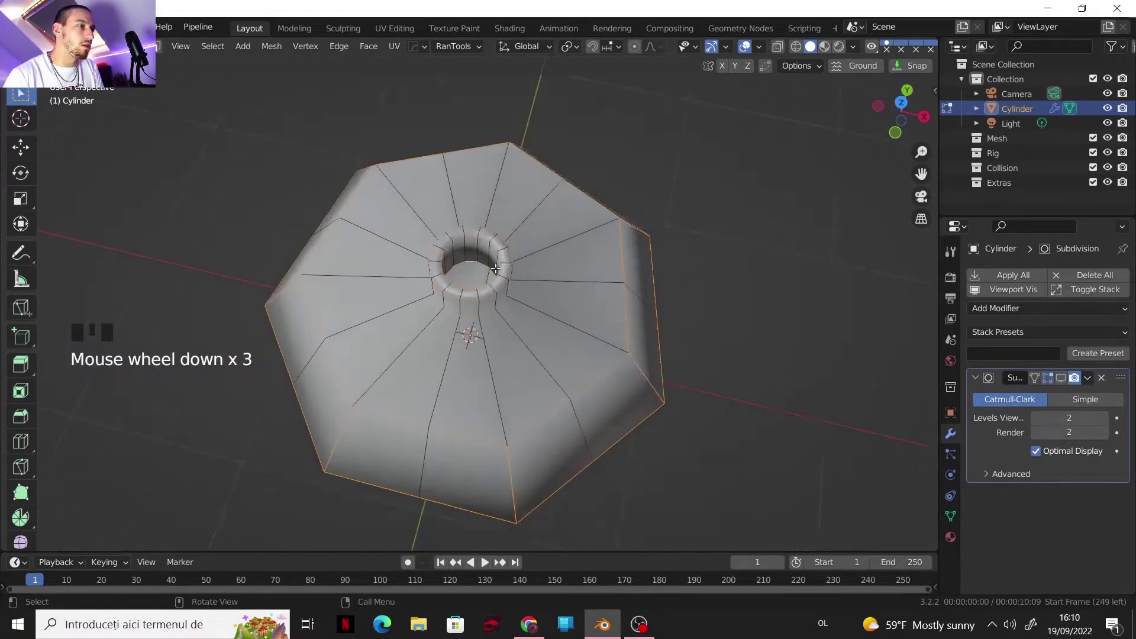
middle_drag(472, 218, 455, 240)
scroll(455, 240, up, 1)
shift+middle_drag(674, 459, 647, 387)
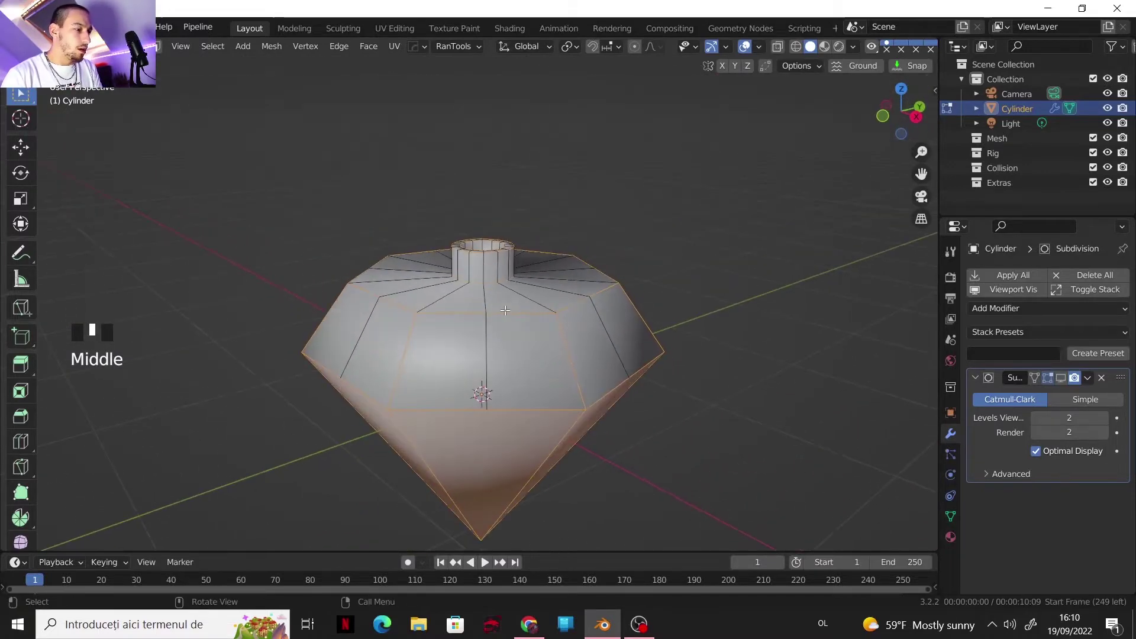
- Bevel the selected edges with a width of about 0.0121 m and 2 segments, and return to Object Mode
key(ctrl+b)
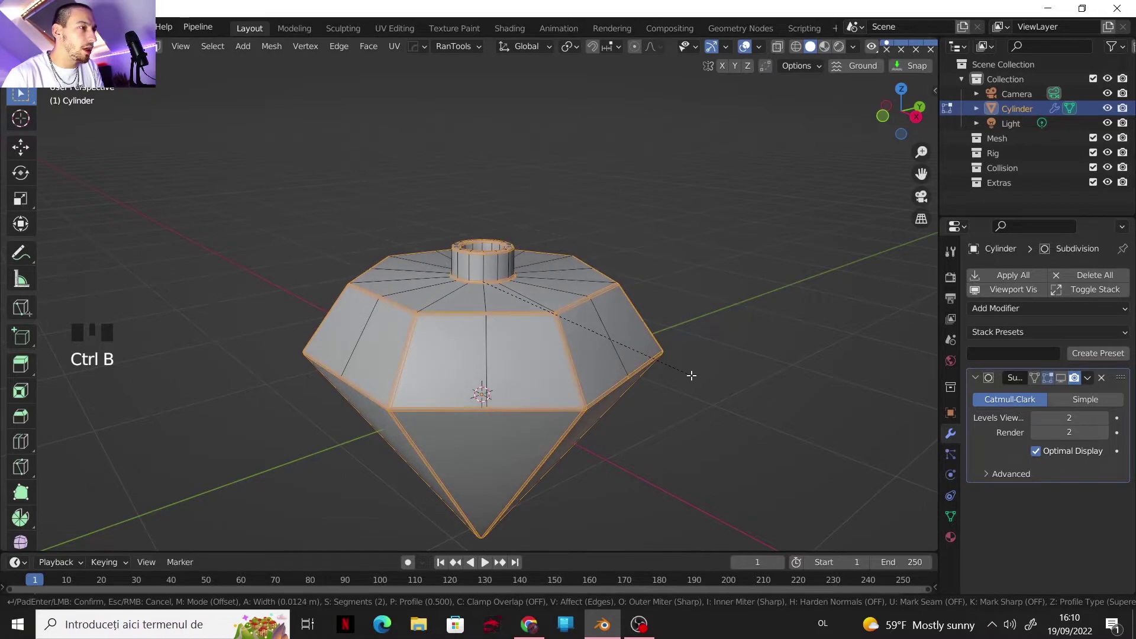
scroll(691, 375, up, 1)
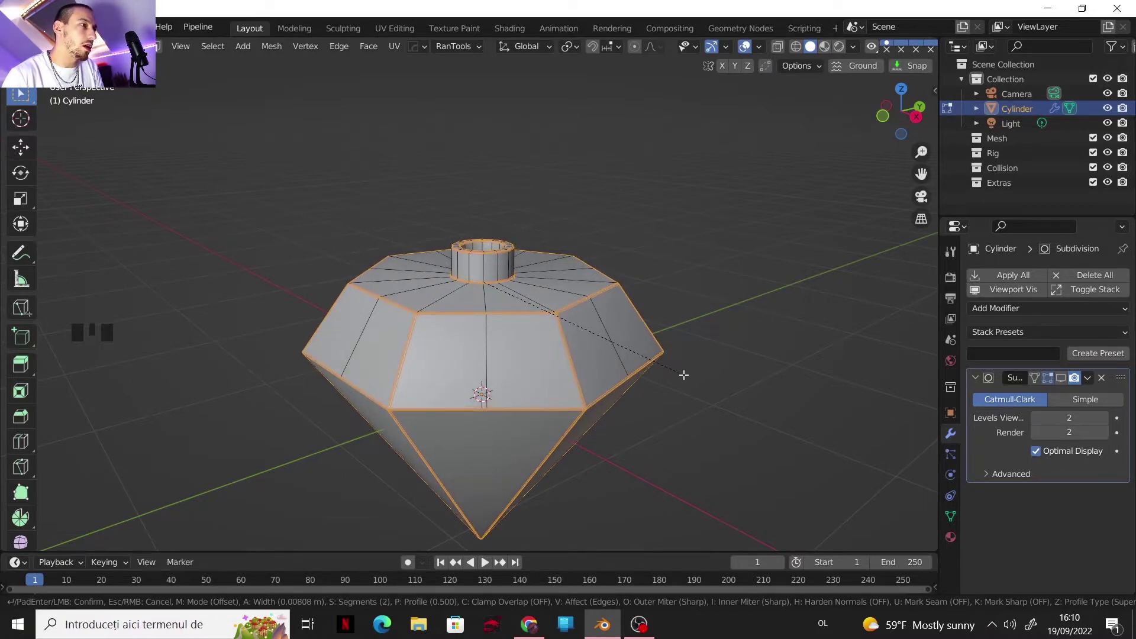
click(690, 375)
scroll(636, 375, down, 2)
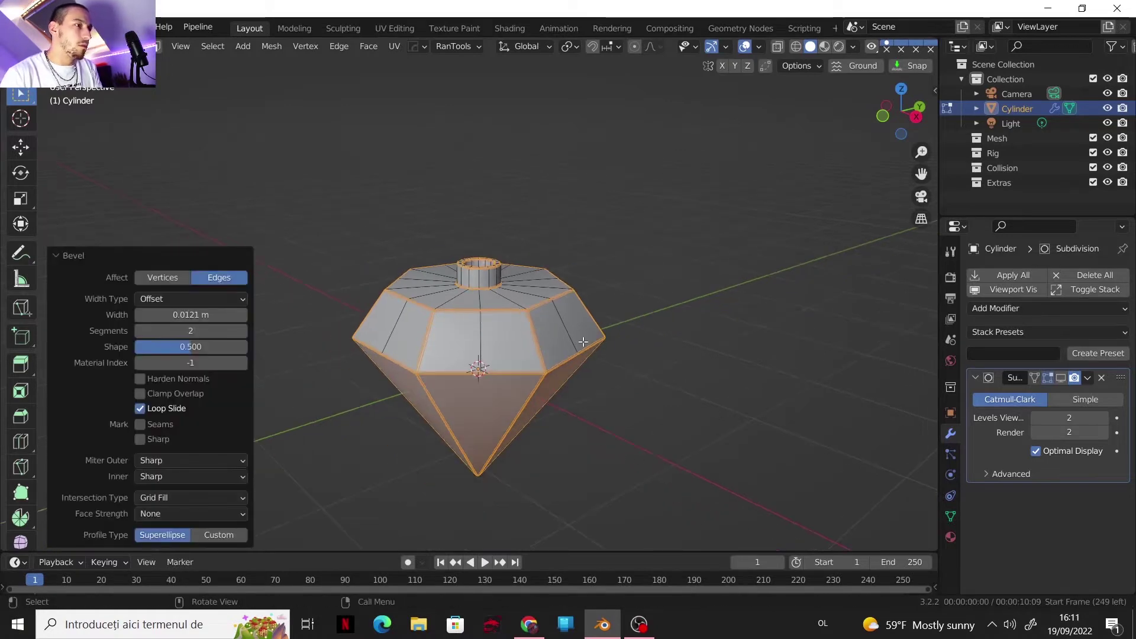
scroll(582, 341, up, 2)
key(Tab)
- In front view, enable the Subdivision modifier in the viewport and turn on X-ray to check the inner shell
click(889, 119)
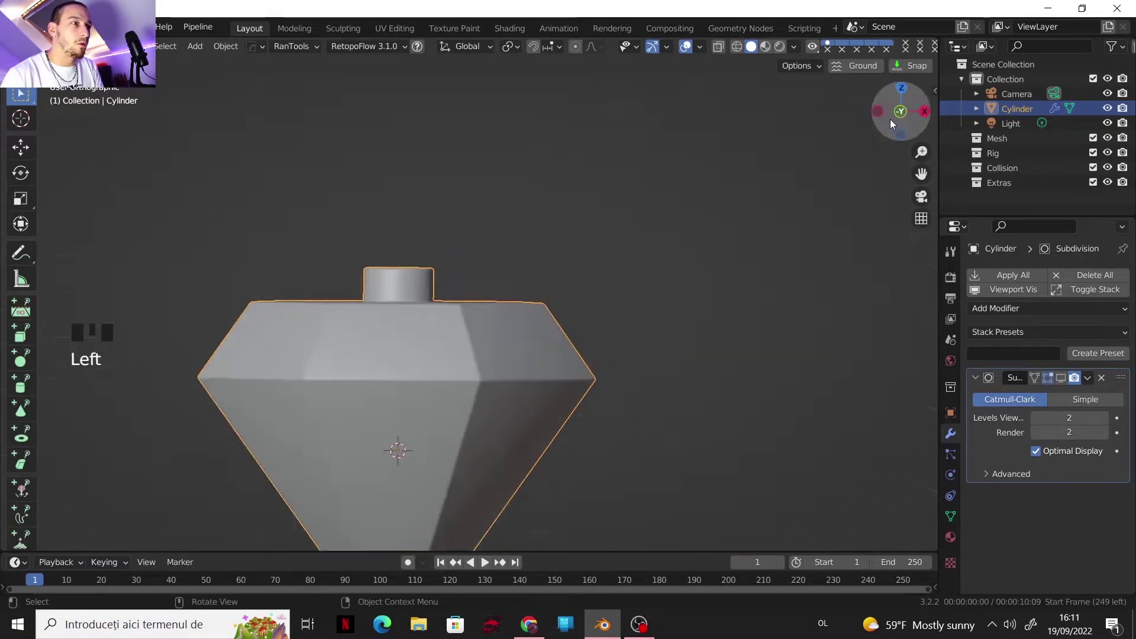
scroll(650, 311, down, 2)
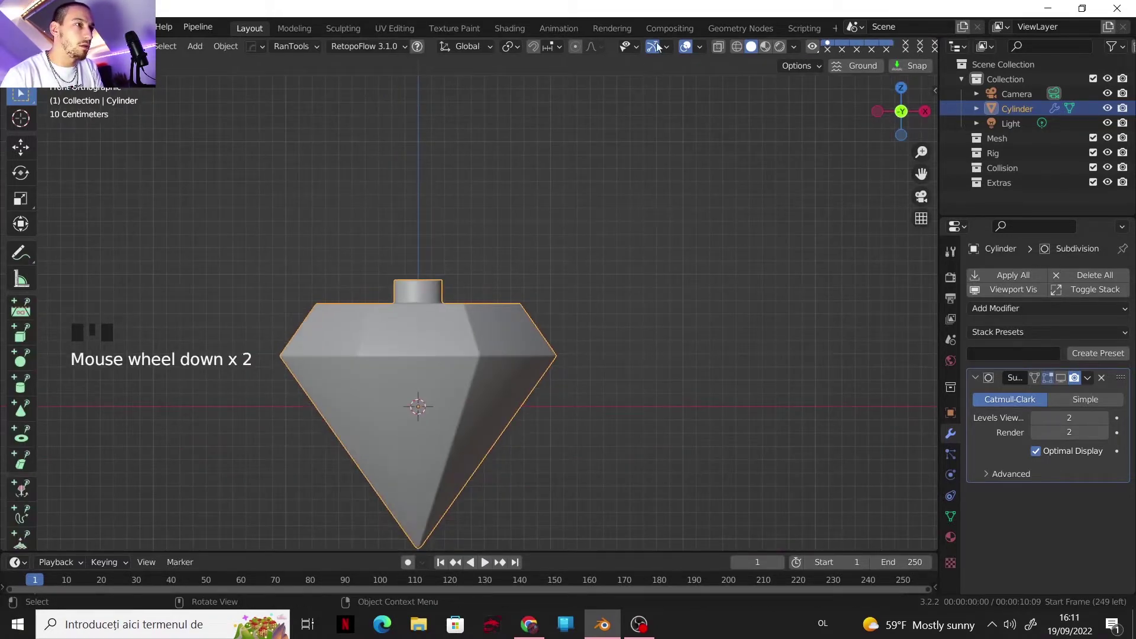
click(1062, 378)
shift+middle_drag(560, 270, 588, 226)
click(716, 50)
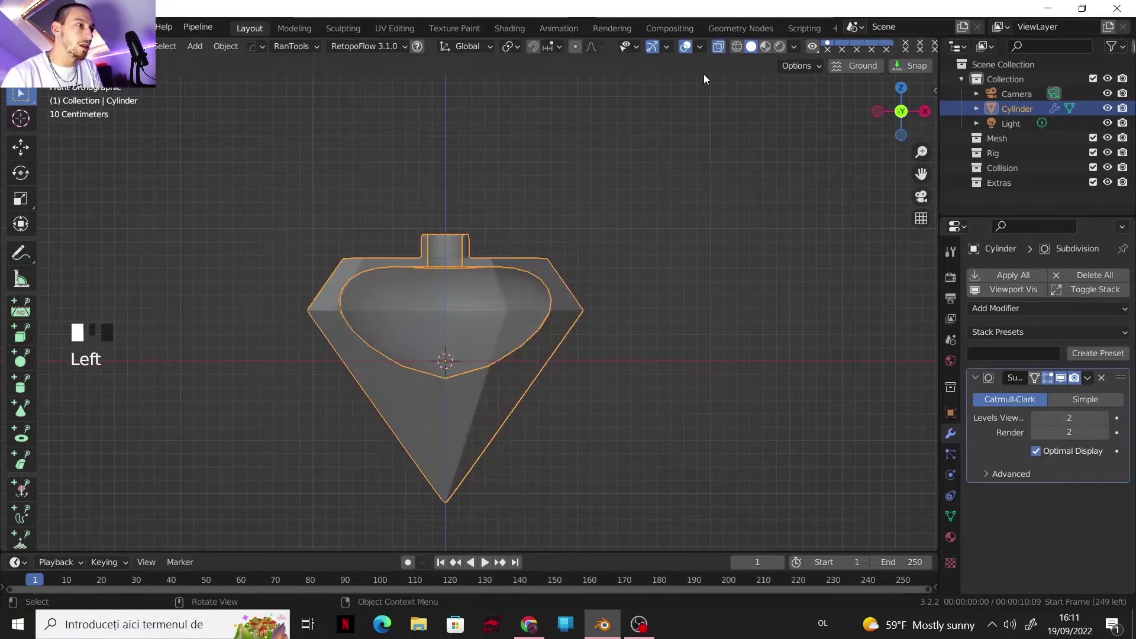
scroll(512, 283, up, 2)
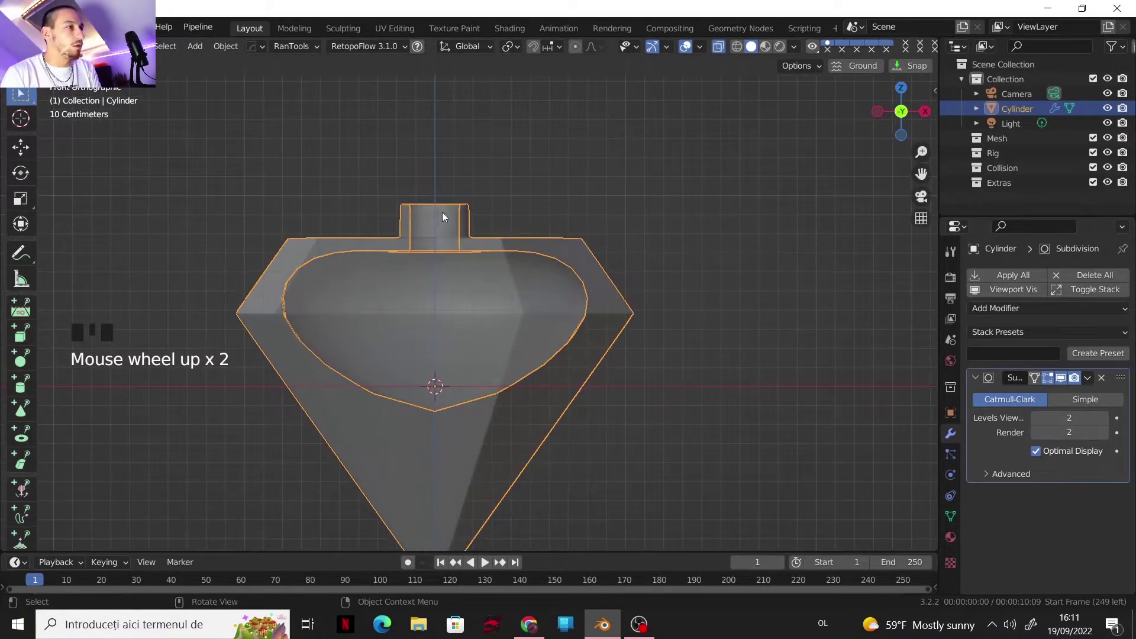
shift+middle_drag(481, 318, 490, 275)
shift+middle_drag(492, 325, 480, 276)
- In Edit Mode, show the modifier on the editing cage and move the inner shell's bottom tip vertex down about 0.807 m along Z
key(Tab)
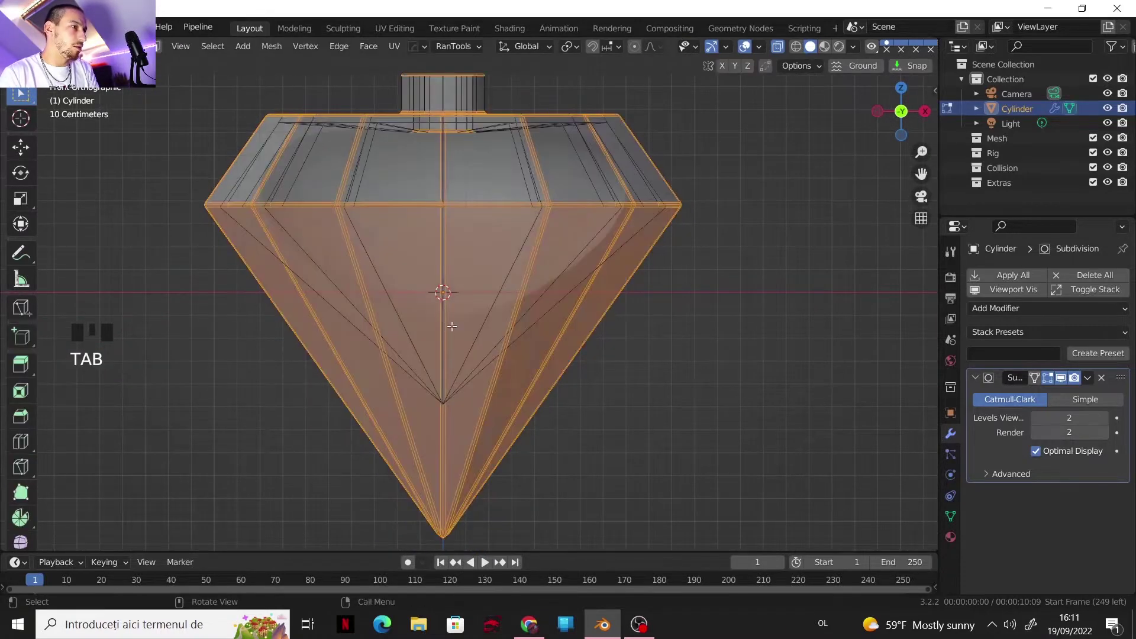
key(1)
click(444, 400)
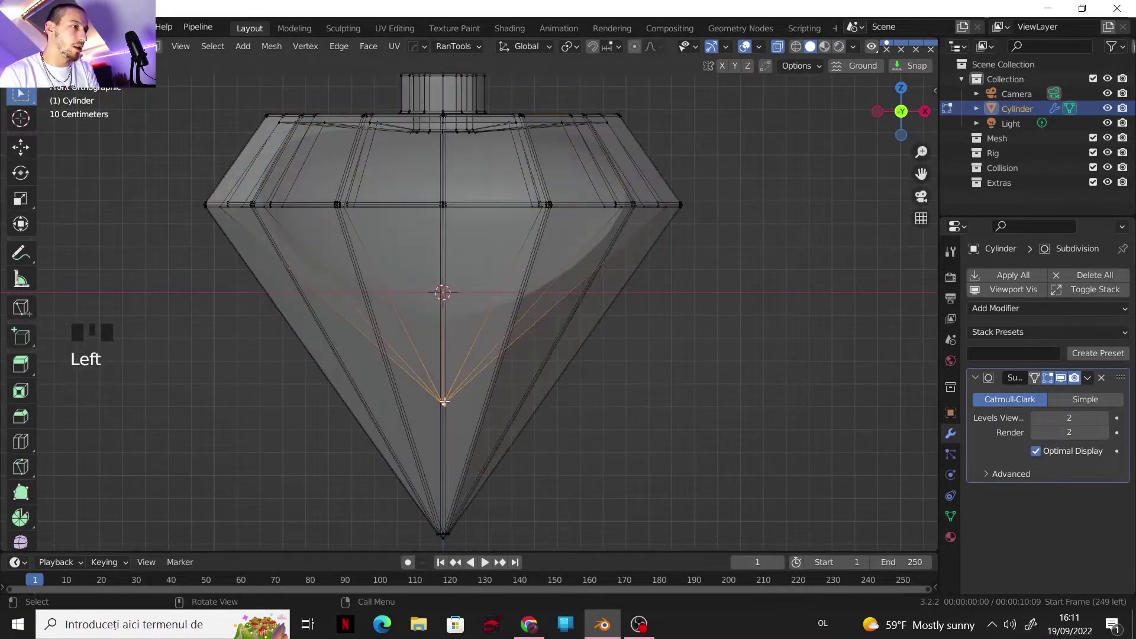
click(1033, 377)
key(g)
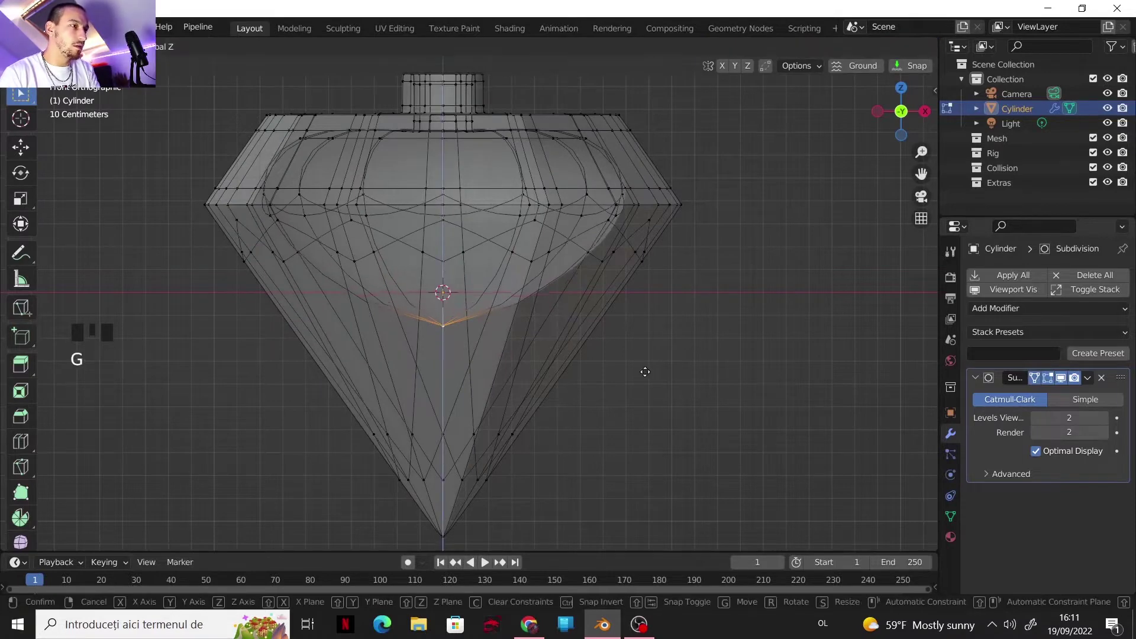
key(z)
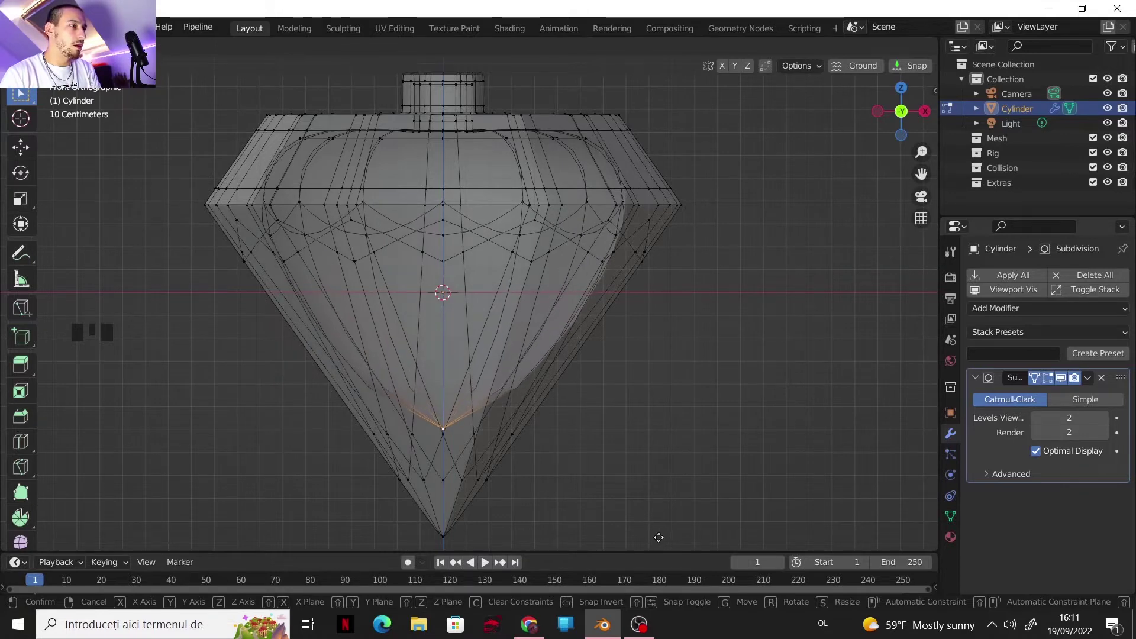
click(659, 539)
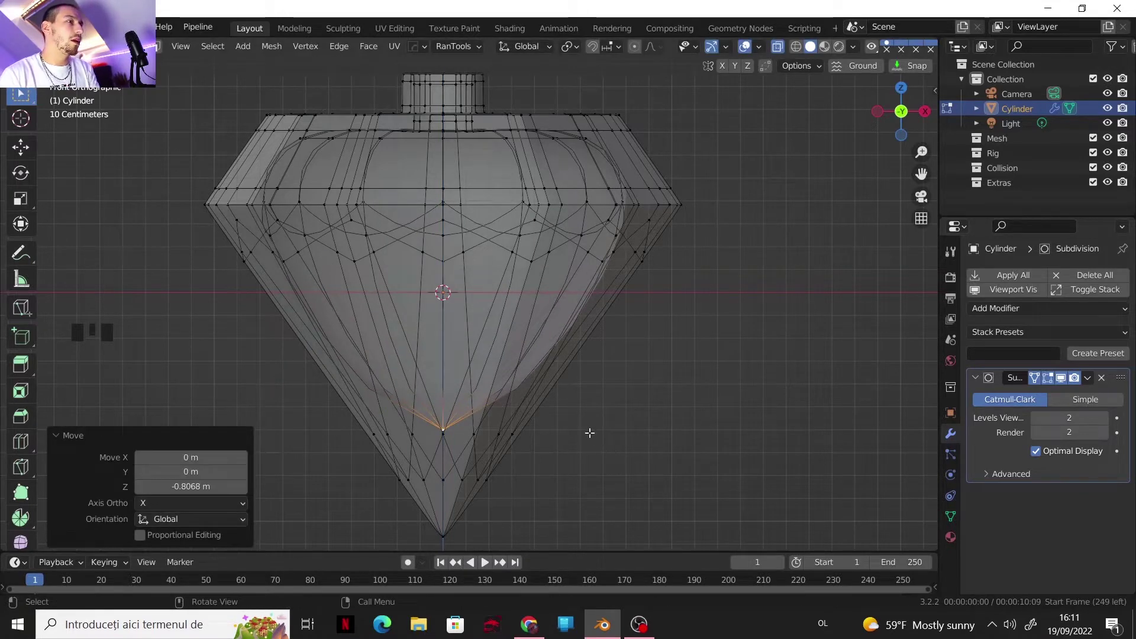
- Add one loop cut around the inner shell's top face with a slide factor of about -0.764, and view it from the front
key(Tab)
shift+middle_drag(601, 334, 605, 369)
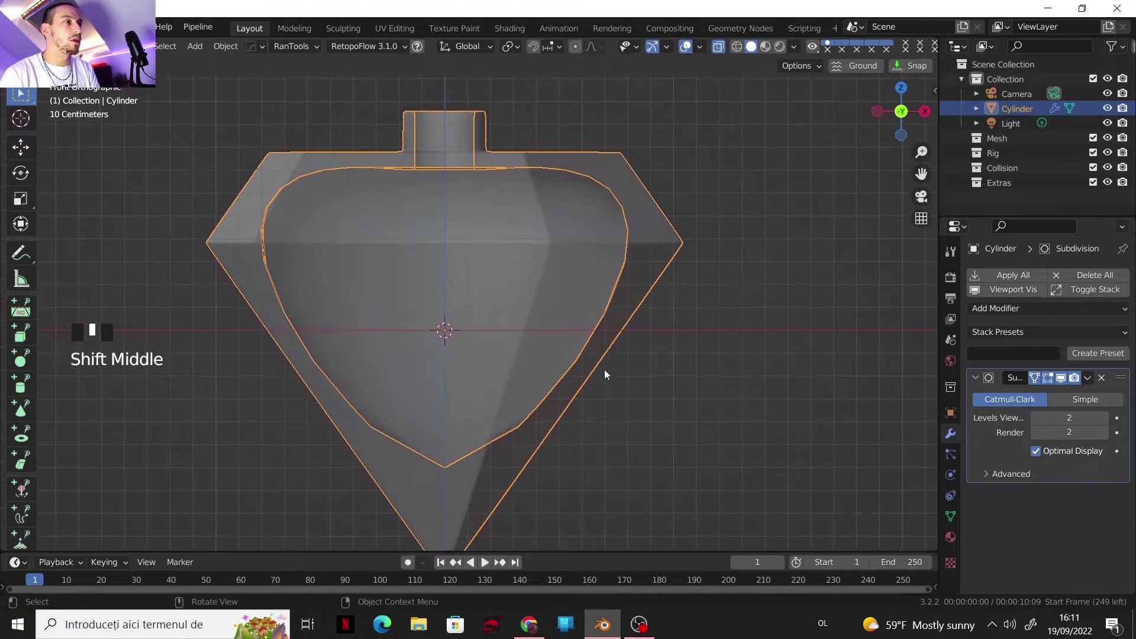
key(Tab)
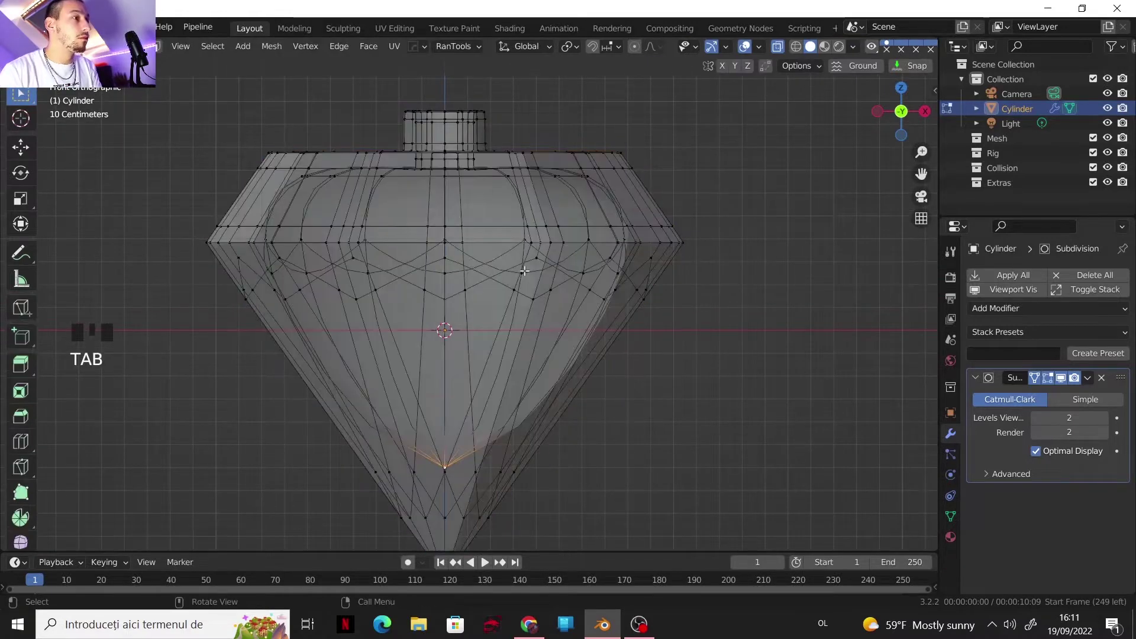
shift+middle_drag(513, 218, 475, 266)
scroll(475, 266, up, 3)
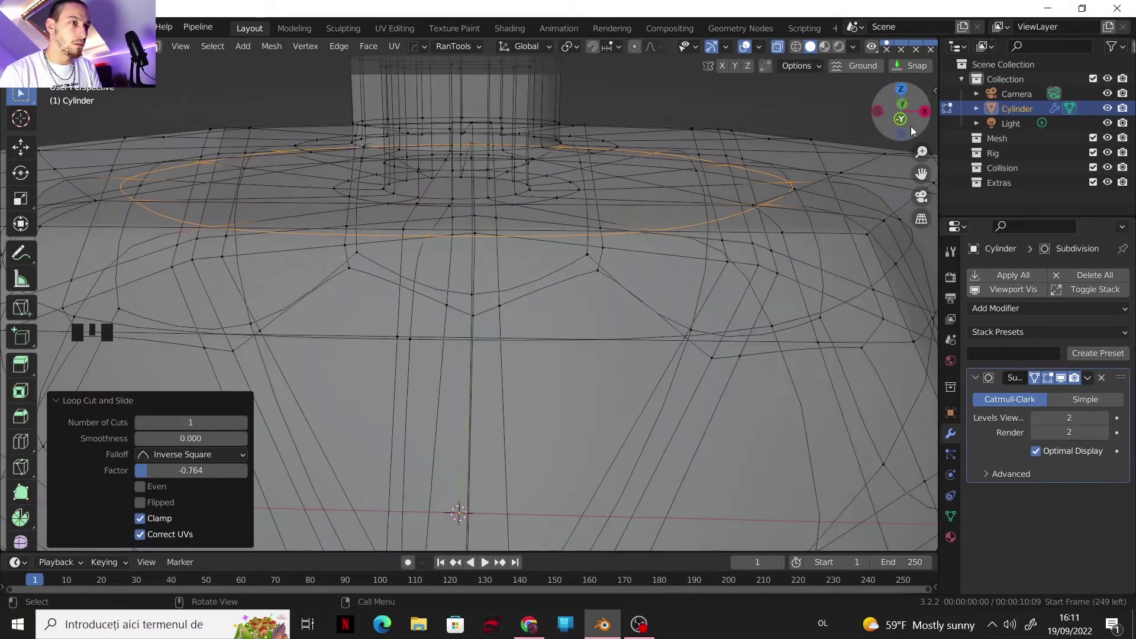
click(900, 112)
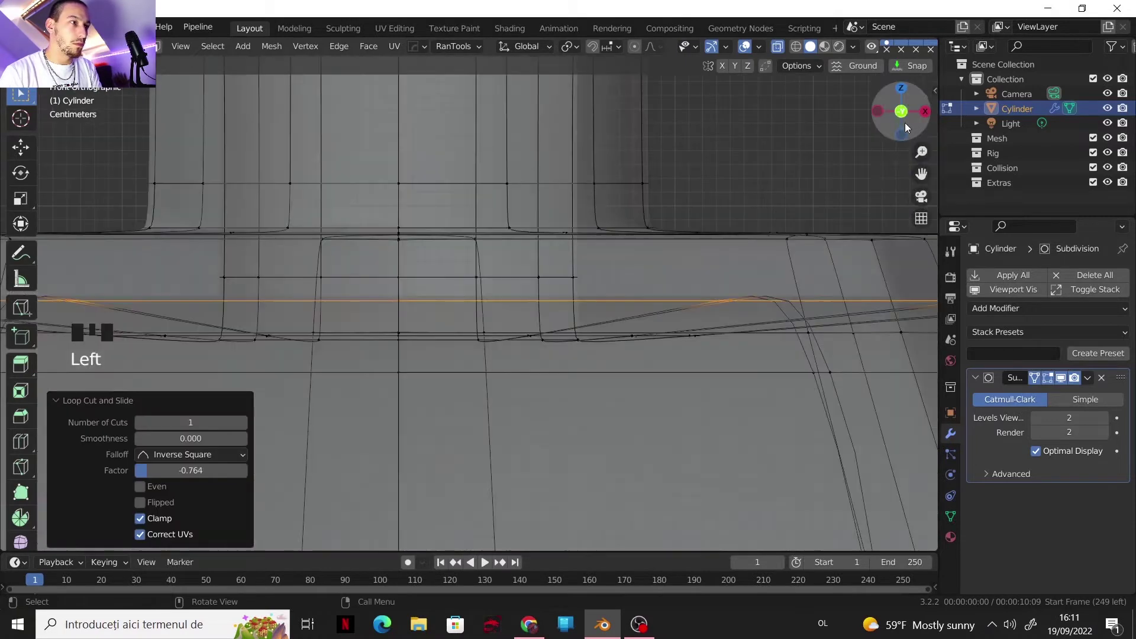
scroll(664, 256, down, 4)
shift+middle_drag(665, 256, 685, 144)
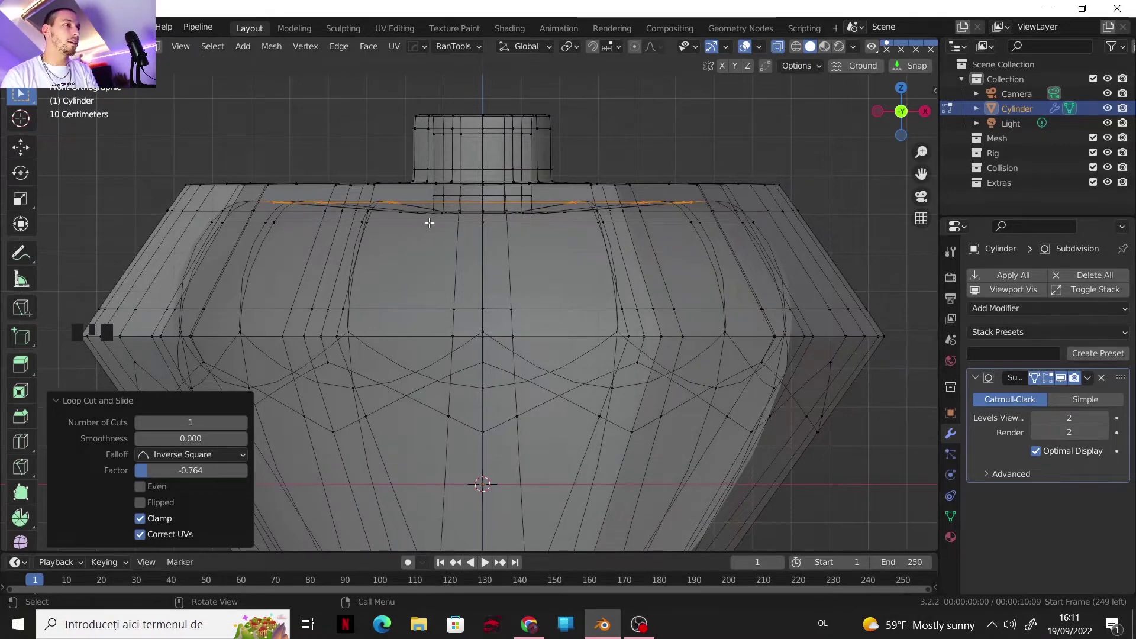
- Examine the smoothed inner shell inside the bottle in Object Mode, from the front and in perspective
scroll(439, 247, down, 2)
shift+middle_drag(446, 333, 453, 237)
scroll(452, 238, down, 1)
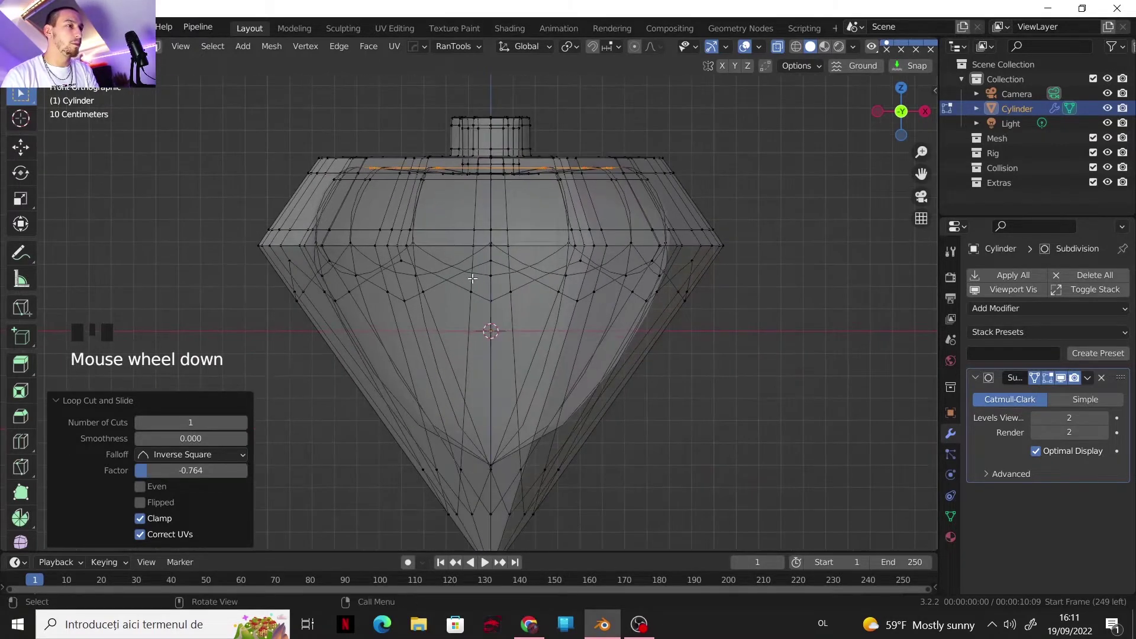
shift+middle_drag(472, 279, 468, 258)
key(Tab)
scroll(461, 237, down, 2)
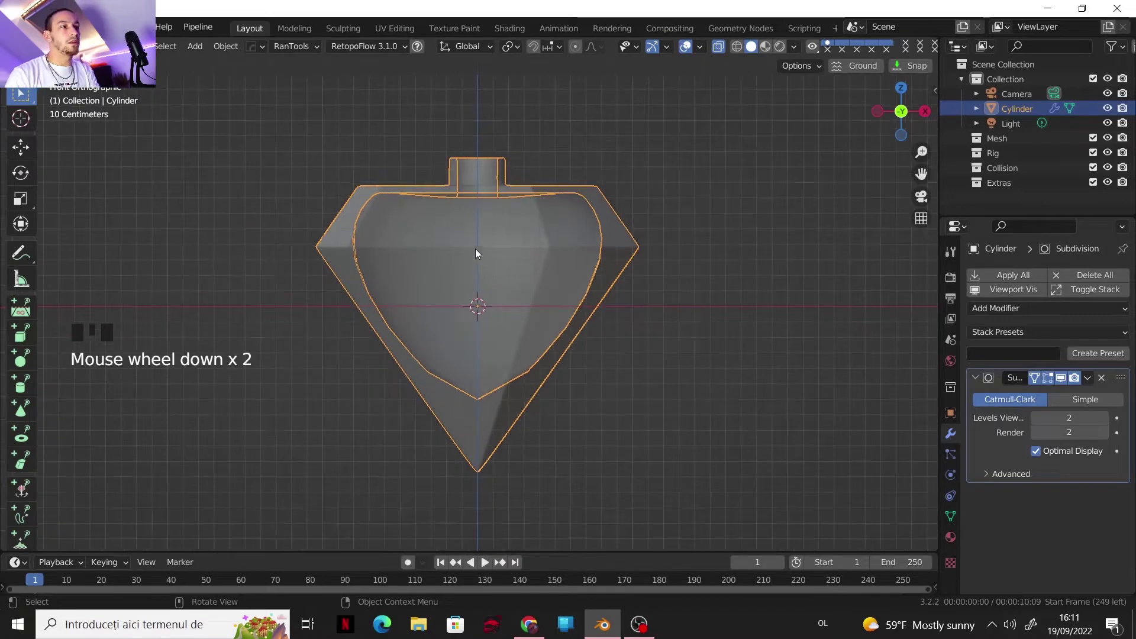
middle_drag(506, 259, 439, 327)
shift+middle_drag(439, 327, 449, 351)
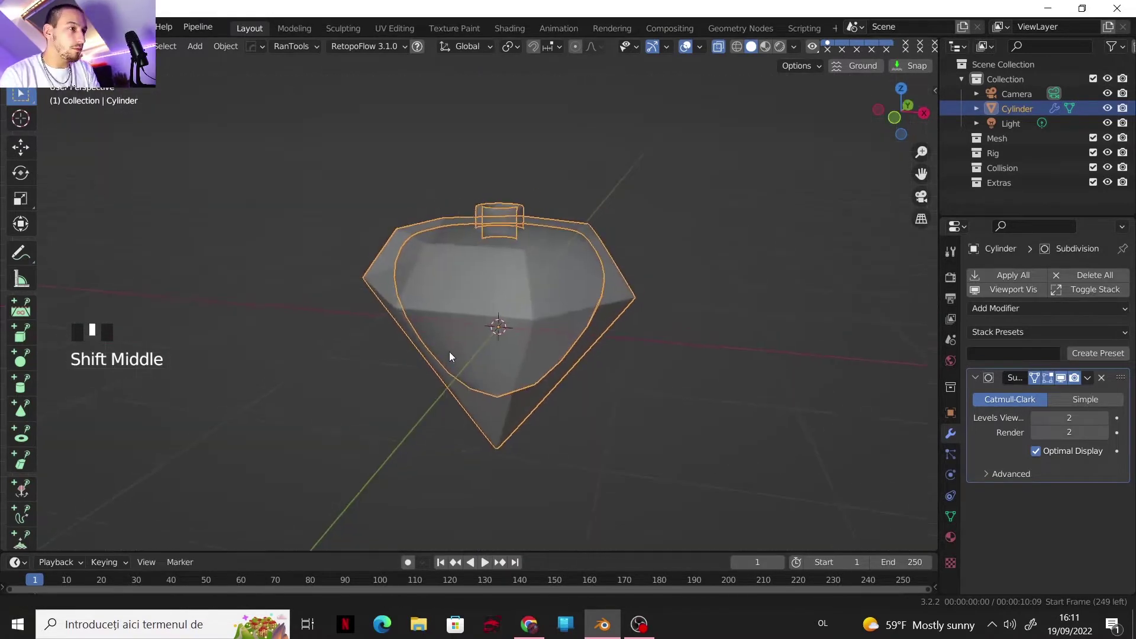
scroll(448, 350, up, 2)
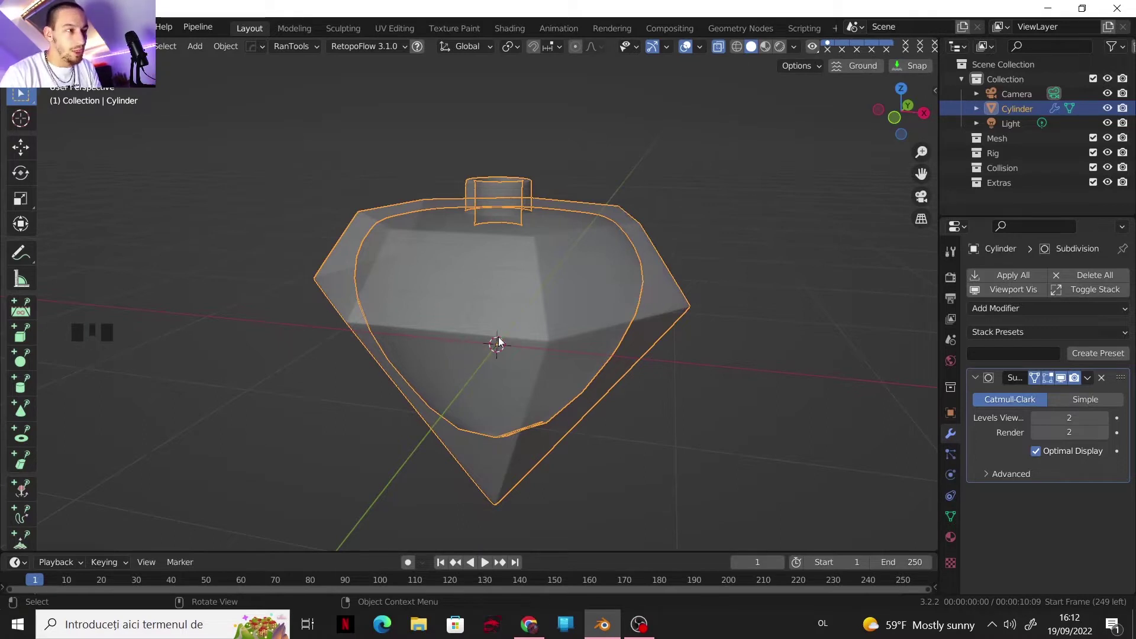
scroll(499, 343, up, 2)
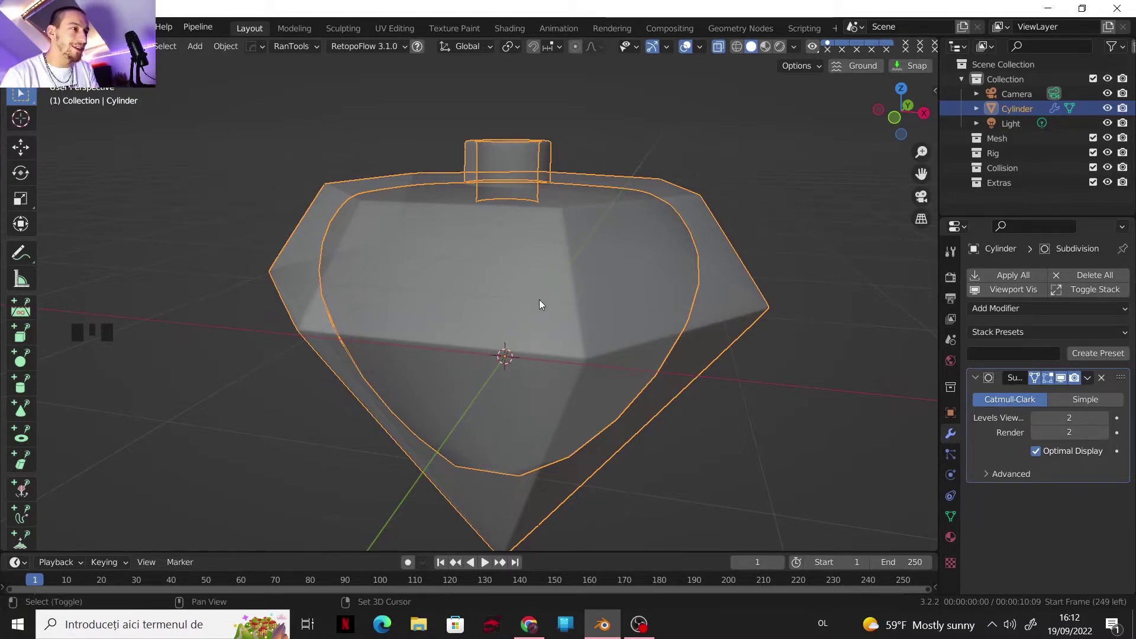
shift+middle_drag(538, 299, 520, 290)
- In Edit Mode with face selection and X-ray off, circle-select the inner shell's bottom faces through the neck opening
key(Tab)
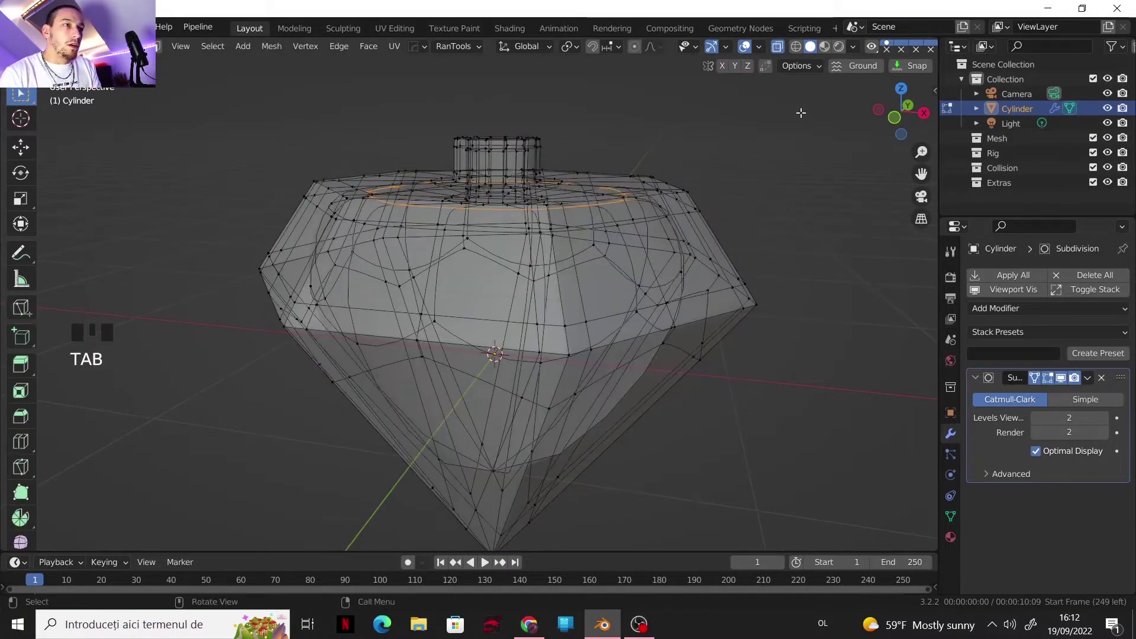
key(3)
middle_drag(511, 283, 535, 269)
scroll(534, 292, up, 2)
scroll(535, 269, up, 4)
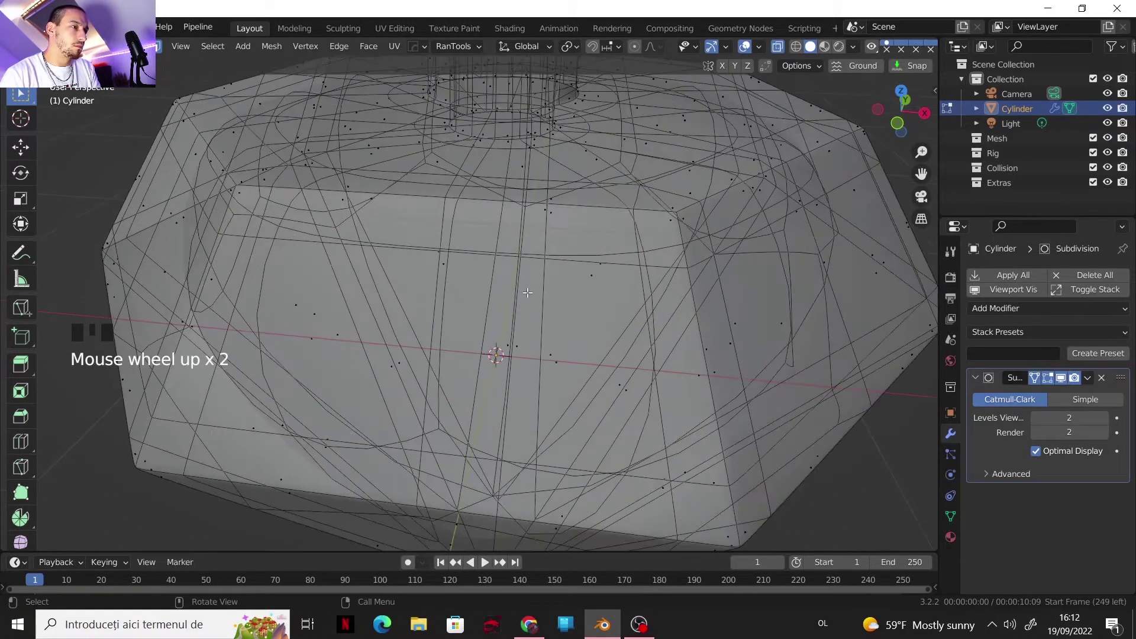
click(776, 47)
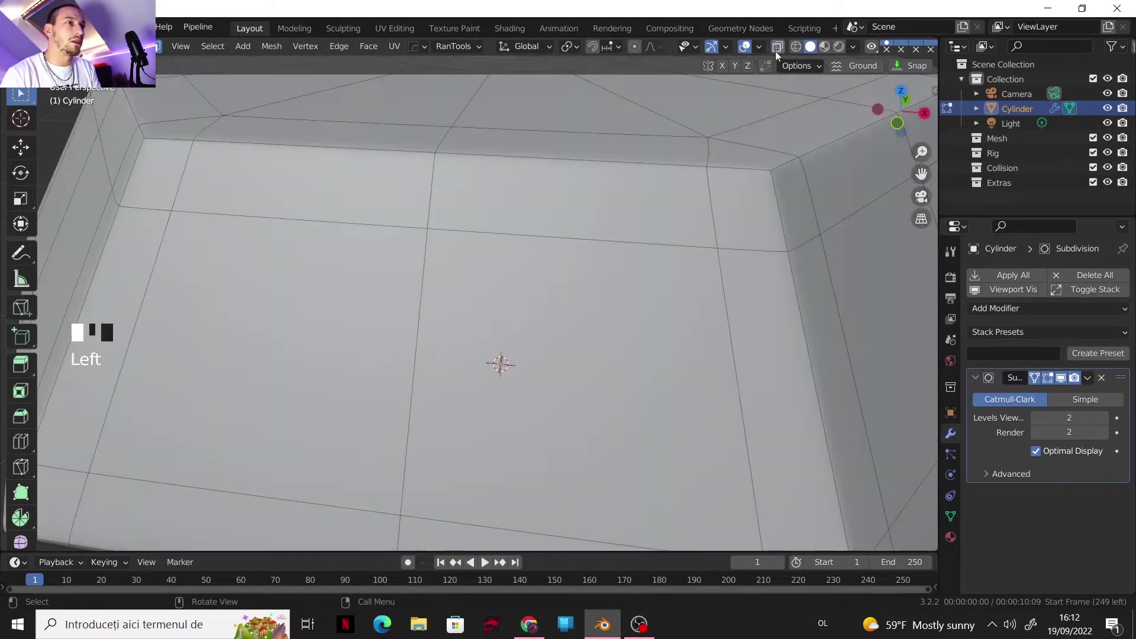
middle_drag(520, 231, 514, 327)
scroll(541, 201, down, 3)
scroll(515, 327, up, 3)
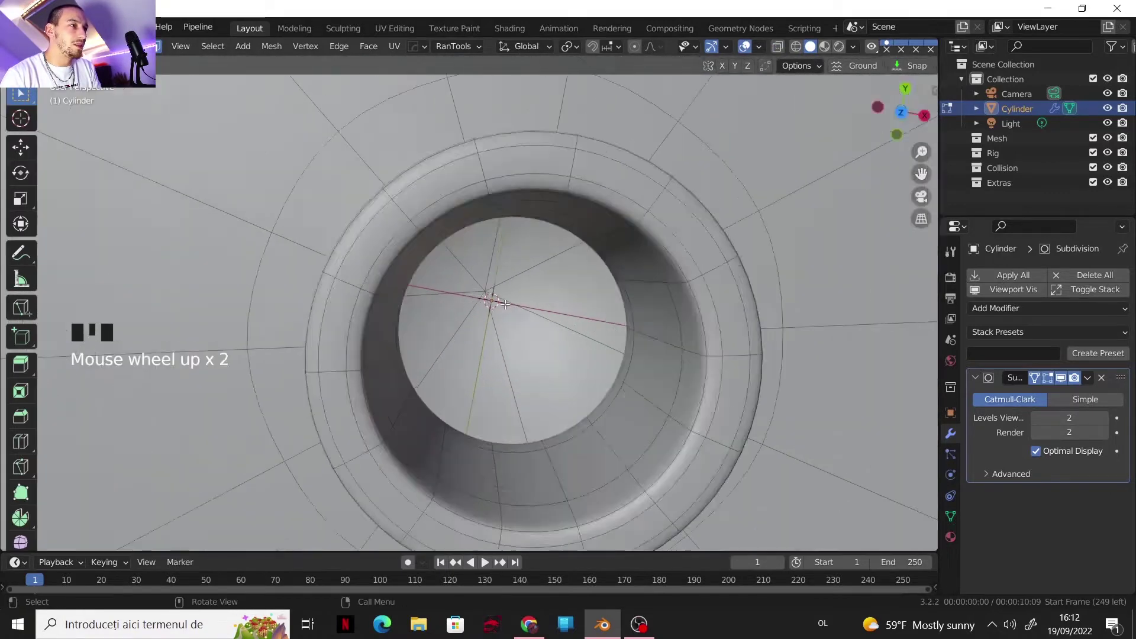
key(c)
click(490, 297)
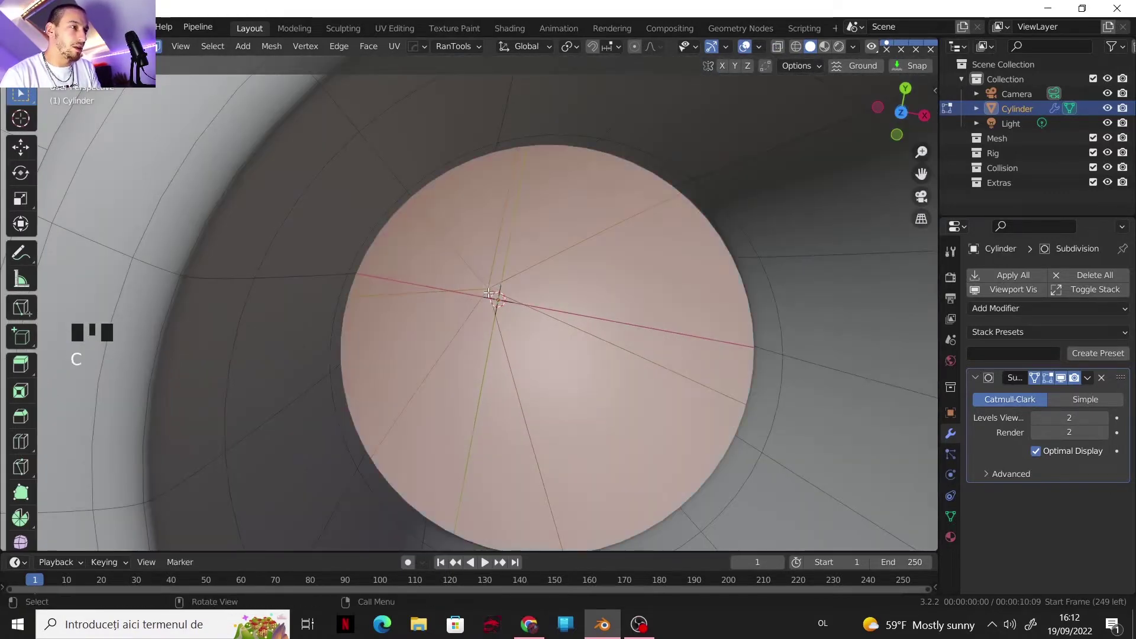
scroll(491, 297, down, 4)
shift+middle_drag(495, 299, 450, 370)
scroll(464, 390, up, 3)
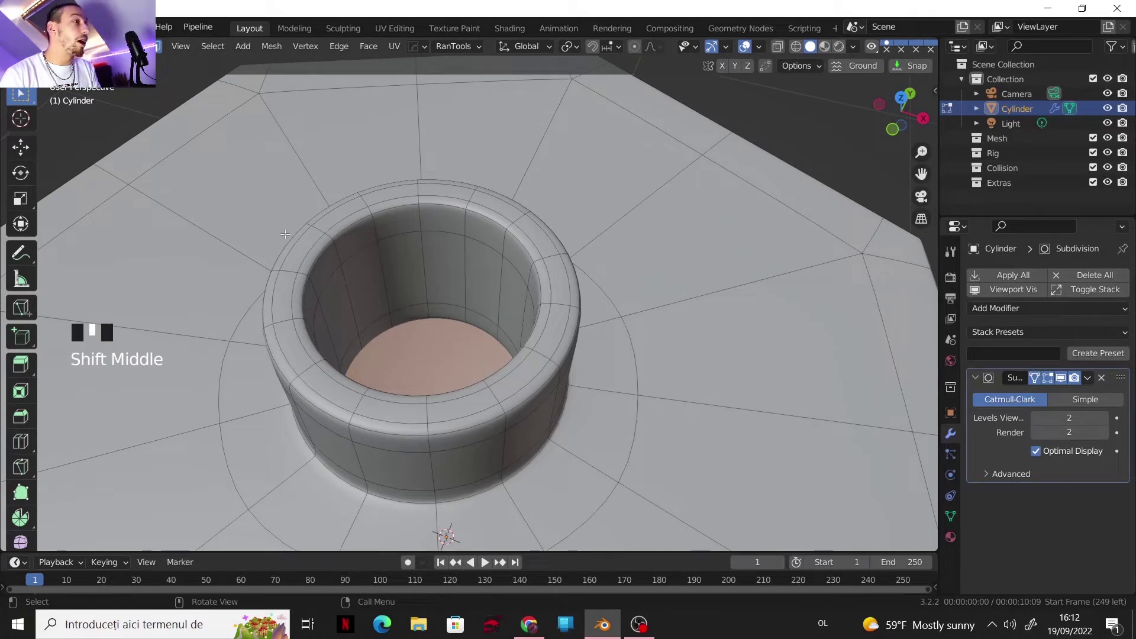
- Grow the face selection three times with Select More to cover the inner shell
click(214, 47)
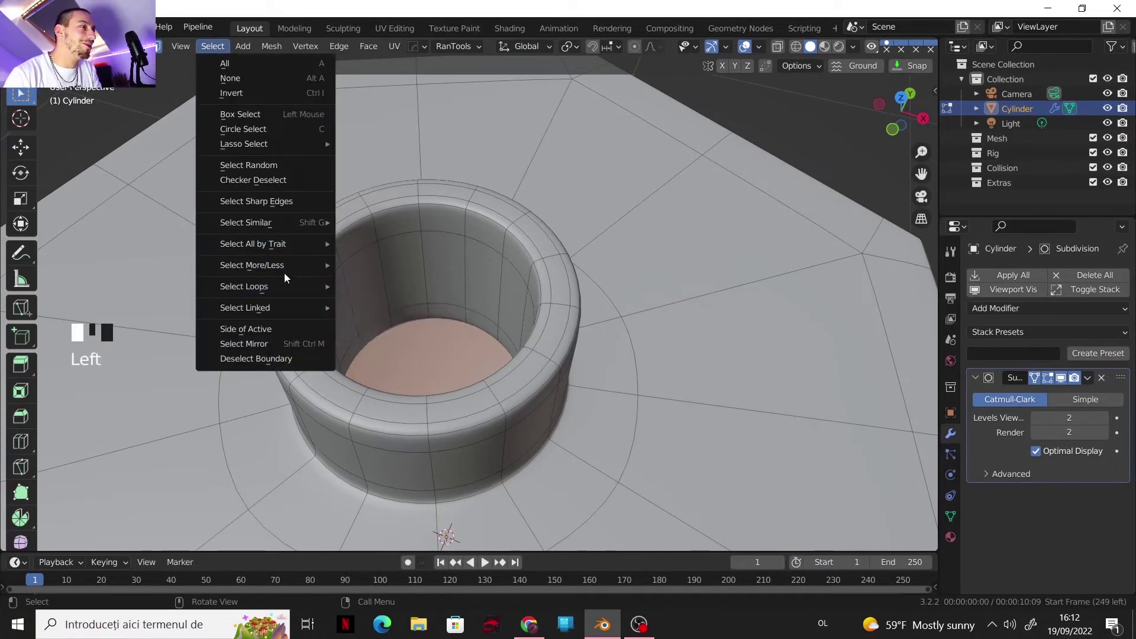
mouse_move(287, 267)
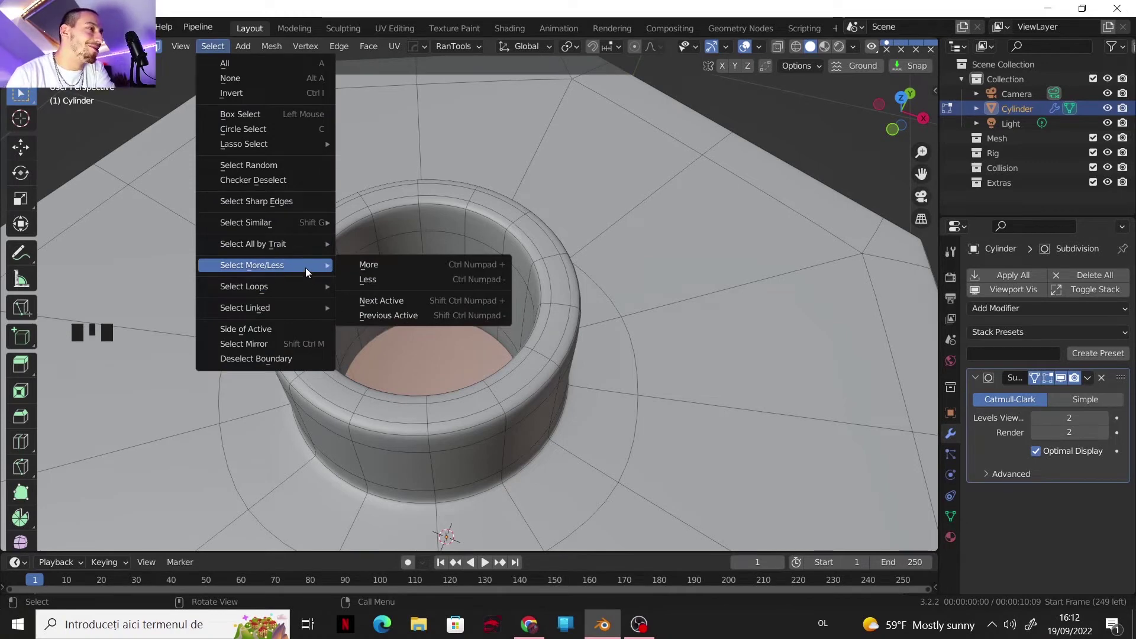
click(378, 267)
click(212, 47)
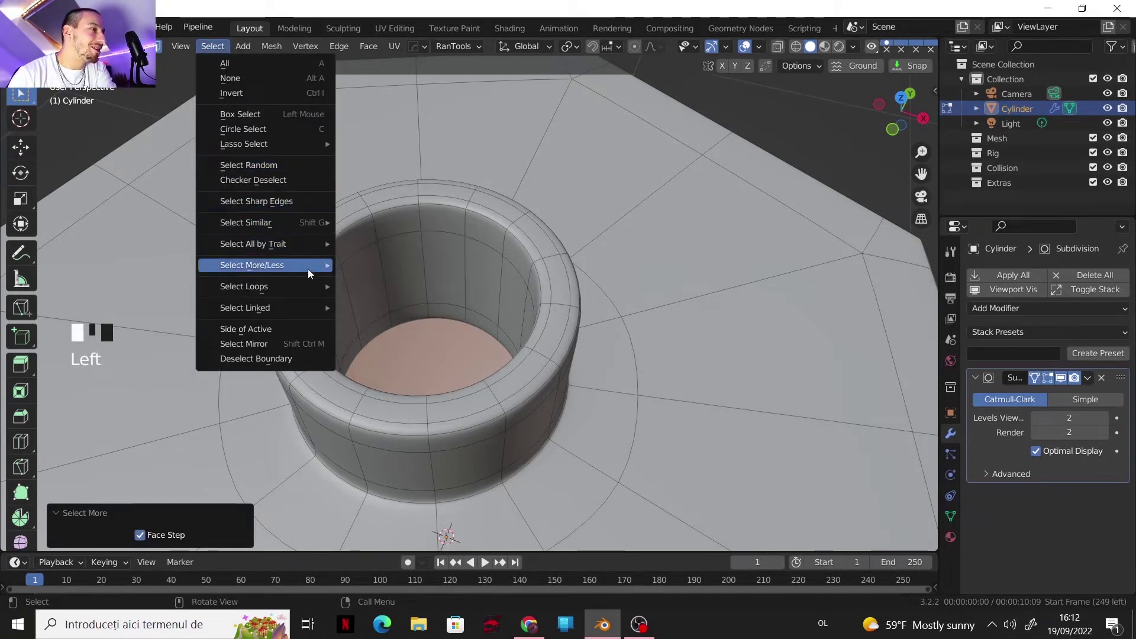
mouse_move(308, 267)
click(357, 265)
click(181, 46)
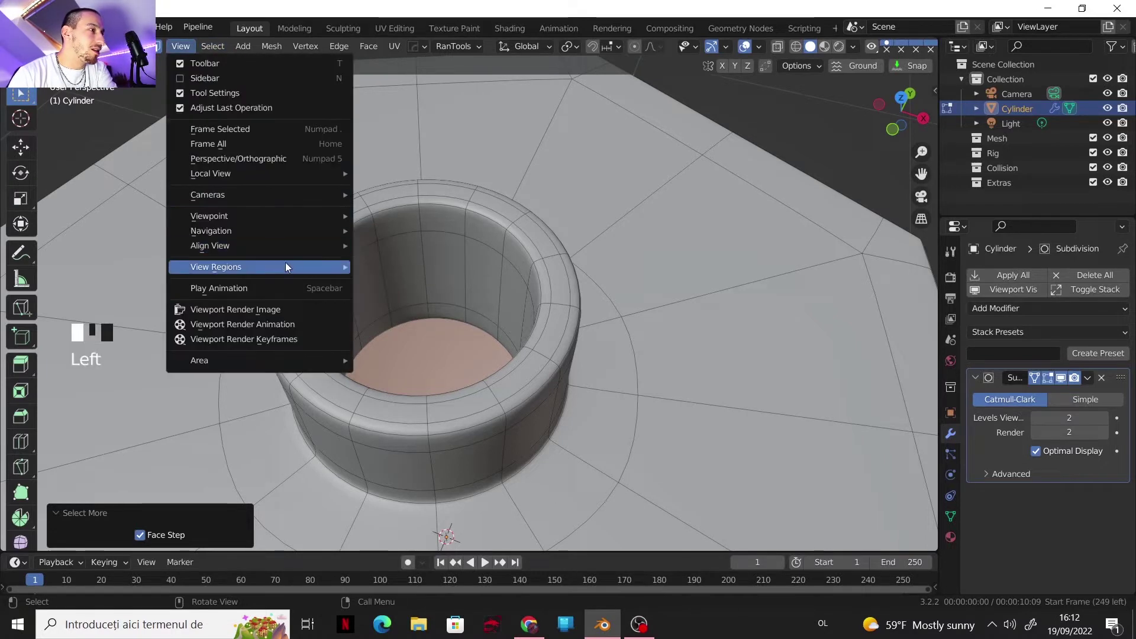
click(213, 46)
click(213, 46)
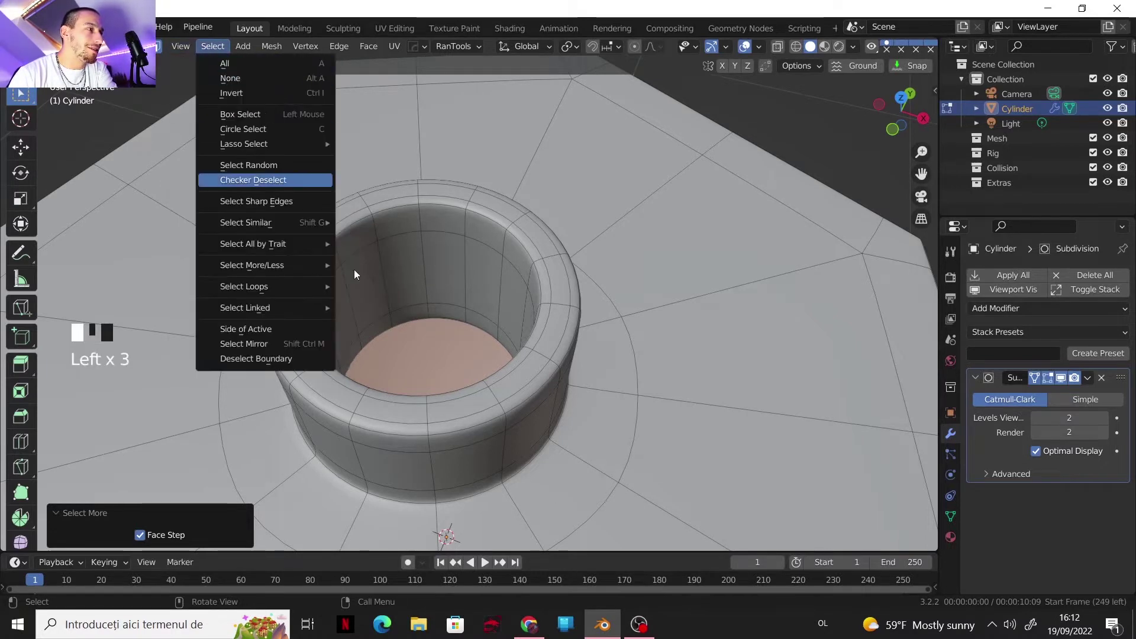
mouse_move(313, 286)
mouse_move(304, 263)
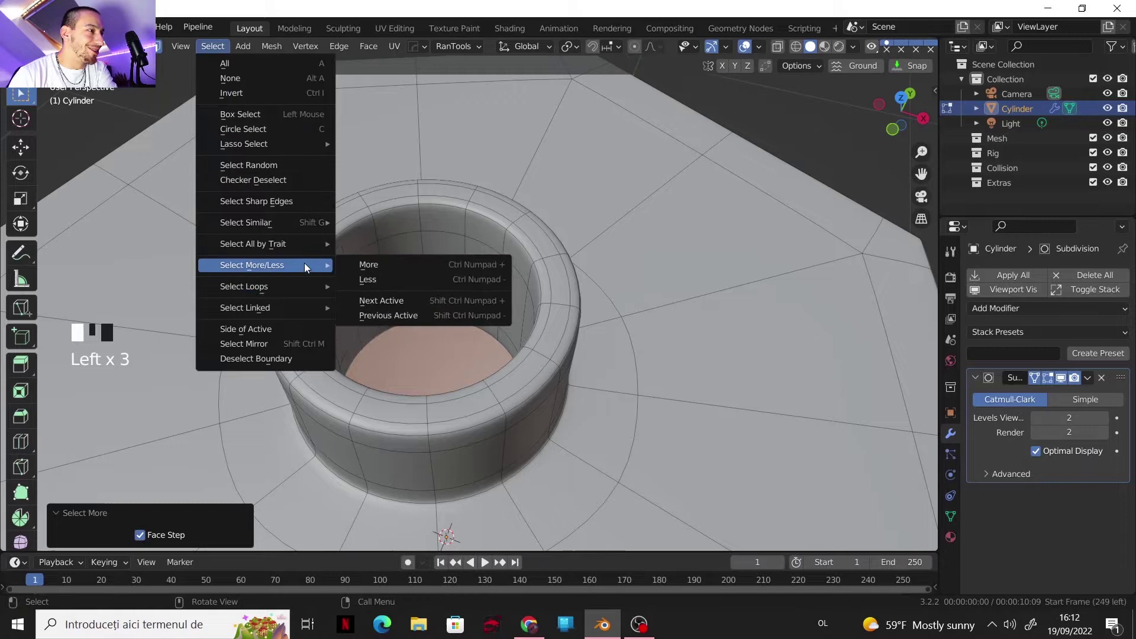
click(354, 259)
scroll(391, 279, down, 6)
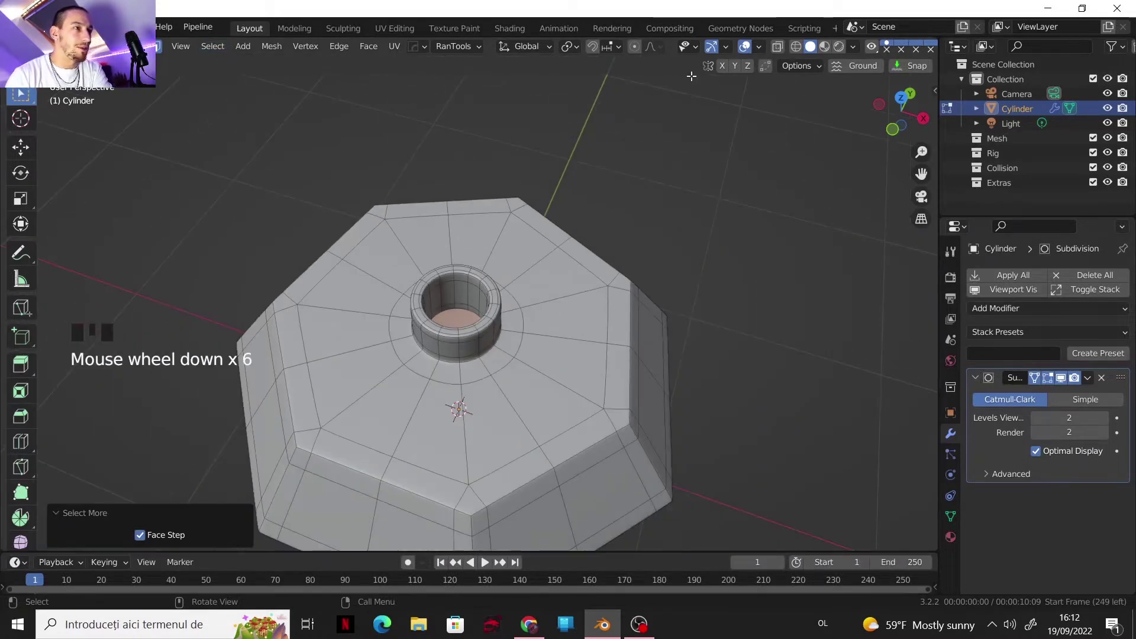
- Turn on X-ray and hide the Subdivision modifier in the viewport to inspect the selection's border around the neck
click(776, 48)
middle_drag(627, 306, 649, 243)
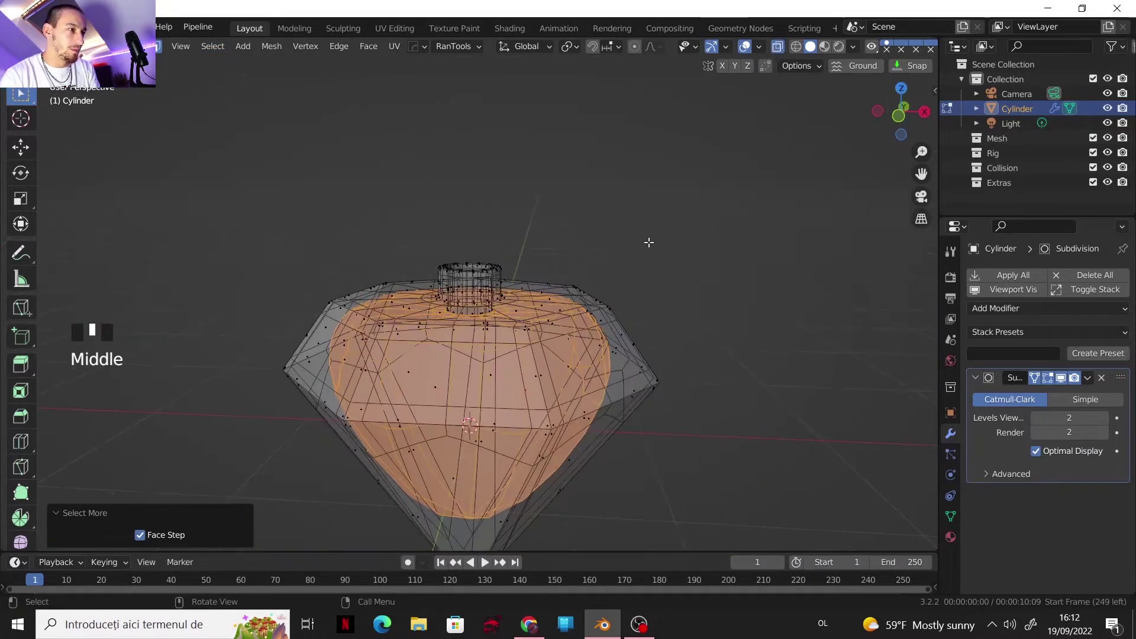
click(898, 117)
scroll(558, 286, up, 4)
middle_drag(558, 286, 423, 260)
scroll(497, 326, up, 5)
click(1060, 377)
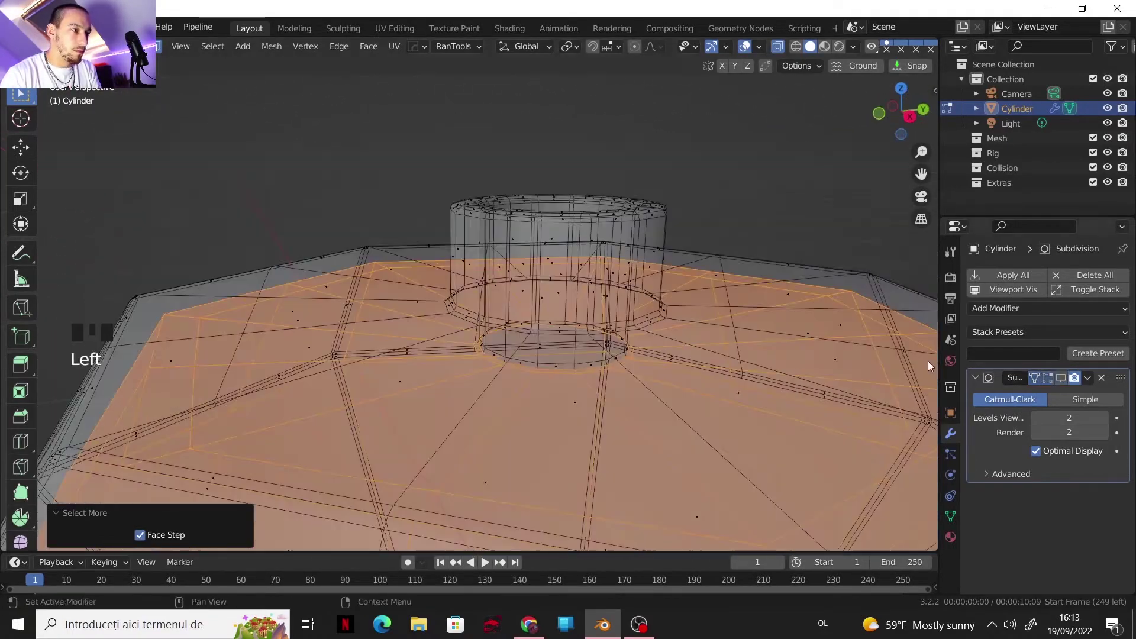
scroll(640, 317, down, 1)
shift+middle_drag(640, 318, 631, 383)
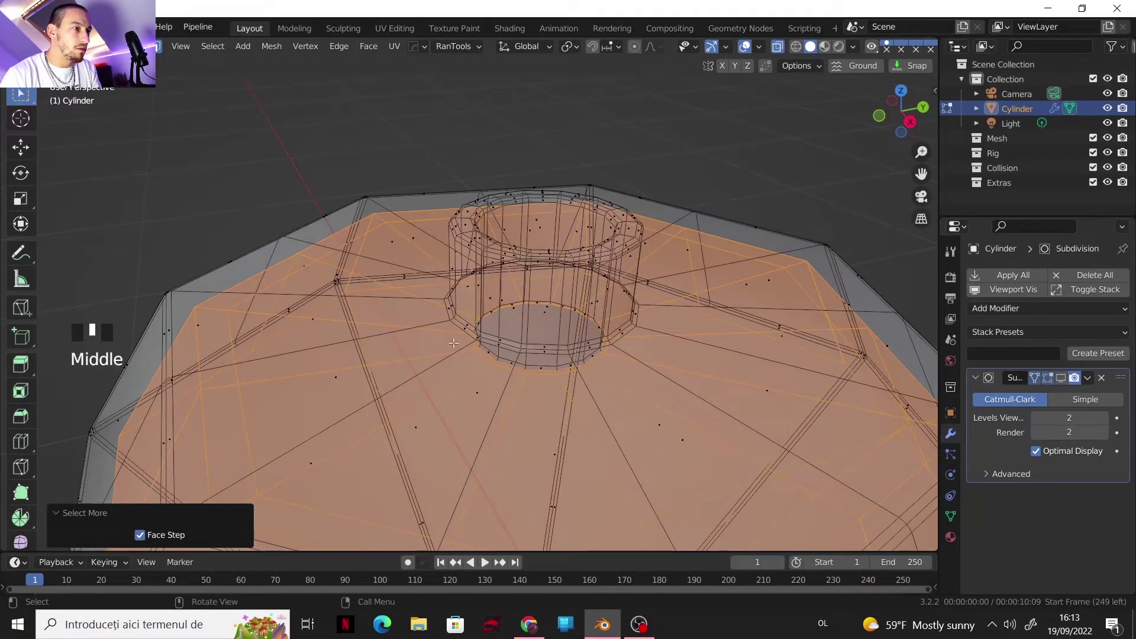
- Shrink the selection once with Select Less to exclude the faces at the base of the neck
click(207, 46)
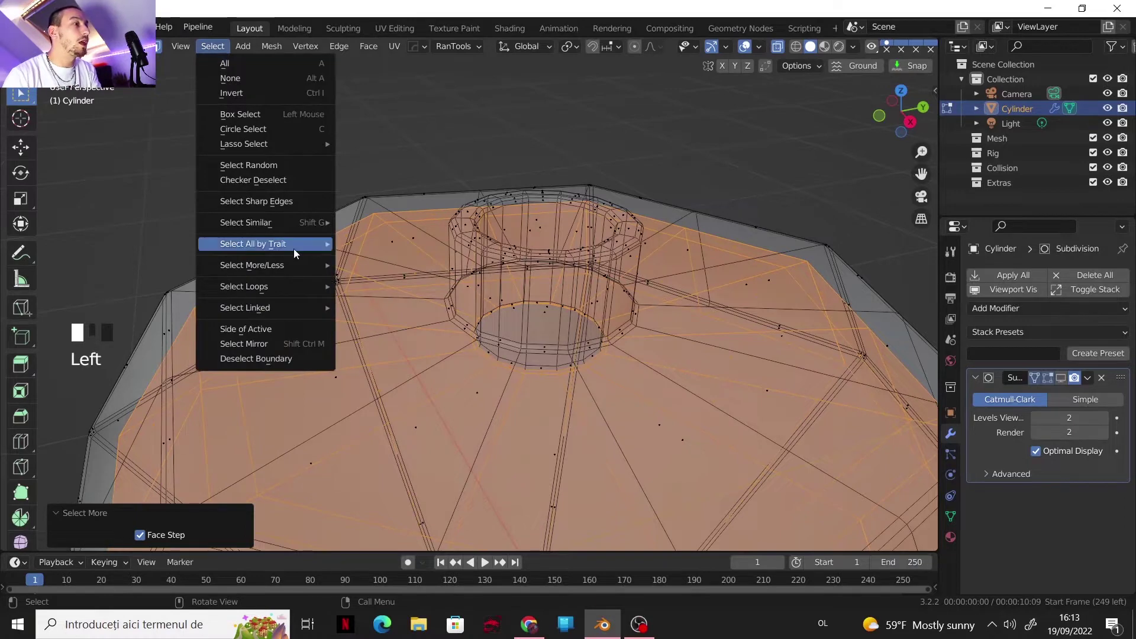
mouse_move(291, 261)
click(382, 280)
scroll(556, 353, down, 3)
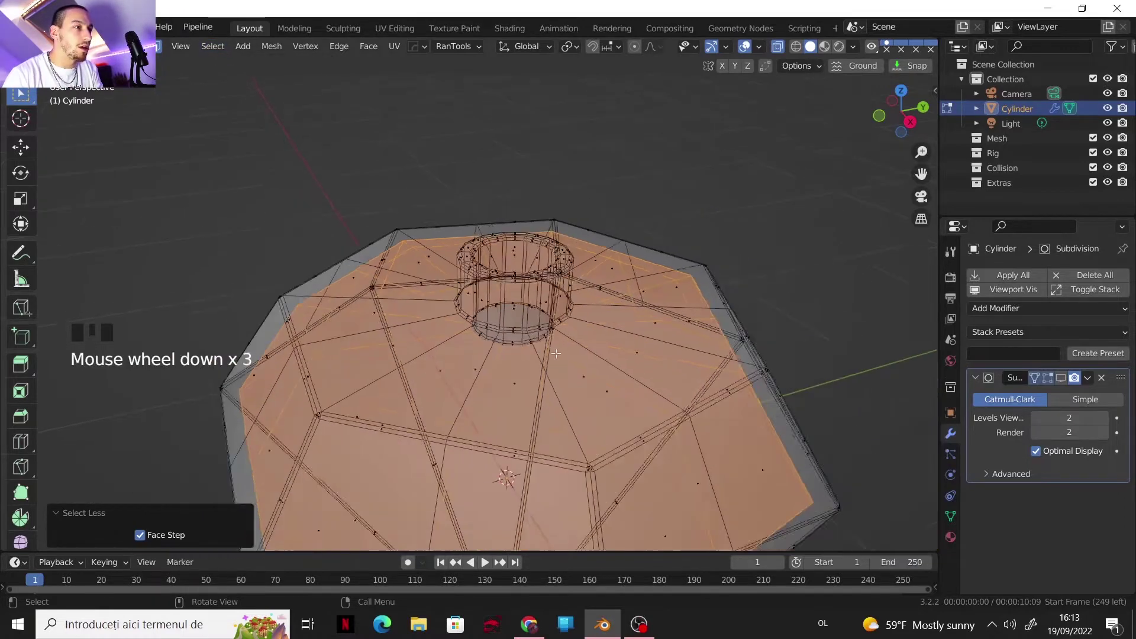
scroll(556, 353, down, 4)
shift+middle_drag(556, 353, 631, 285)
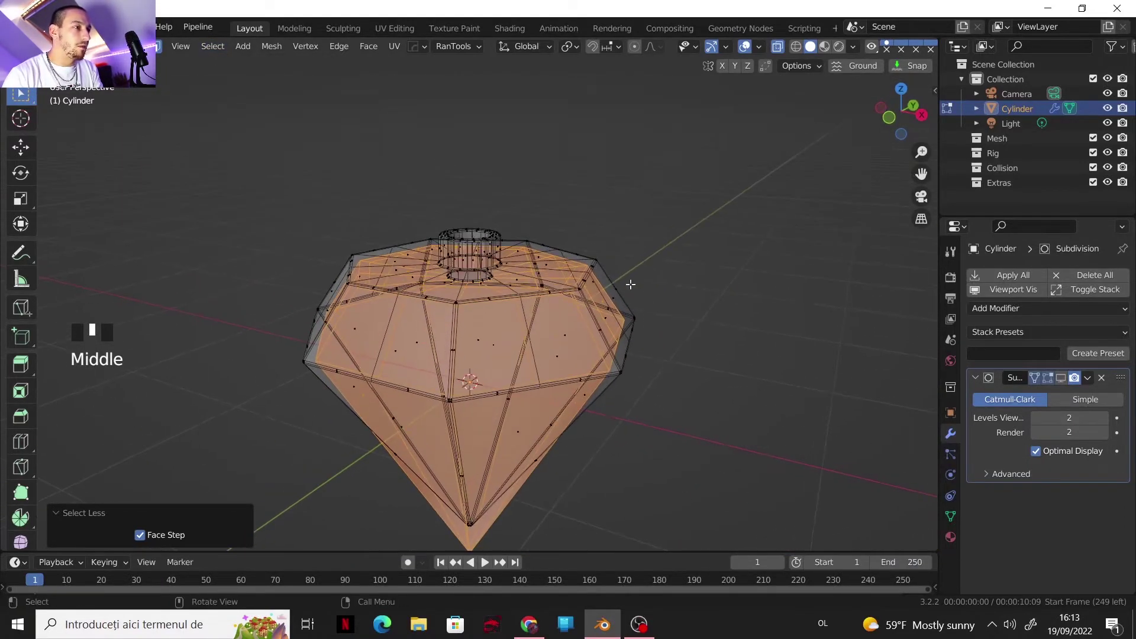
- Duplicate the selected inner shell faces in place, separate the copy into its own object, and return to Object Mode
key(shift+d)
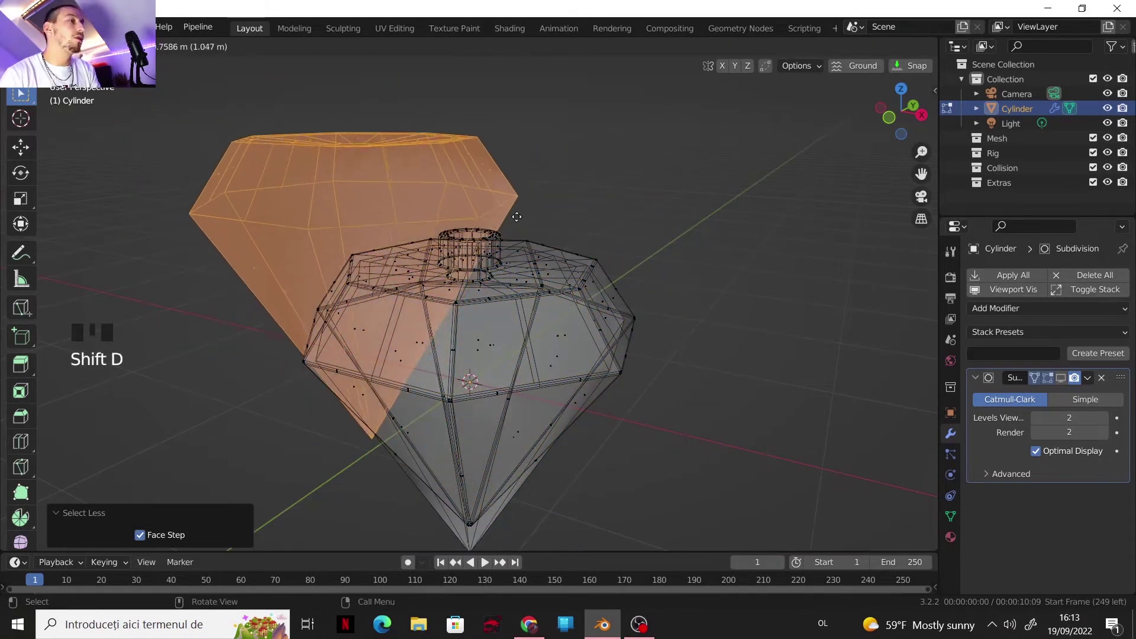
right_click(566, 267)
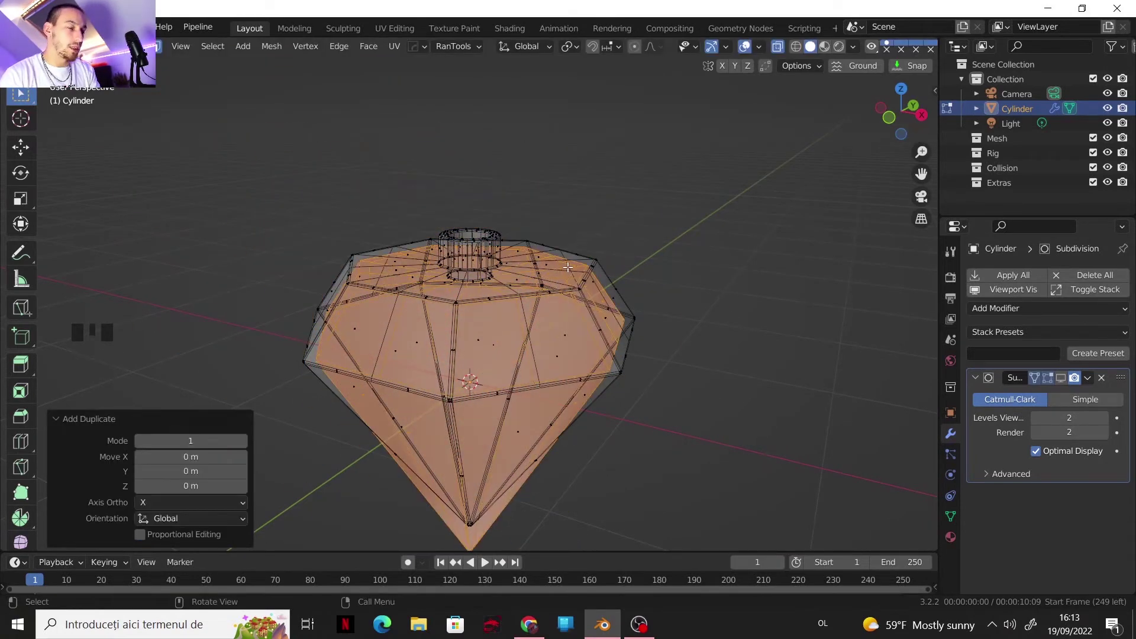
key(p)
click(579, 279)
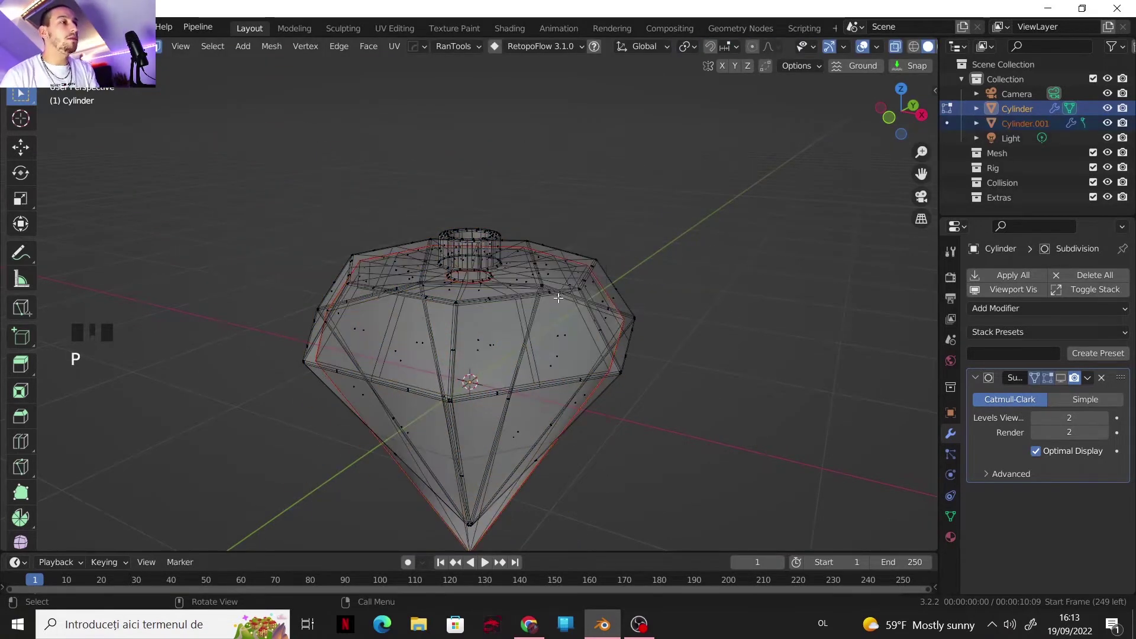
key(Tab)
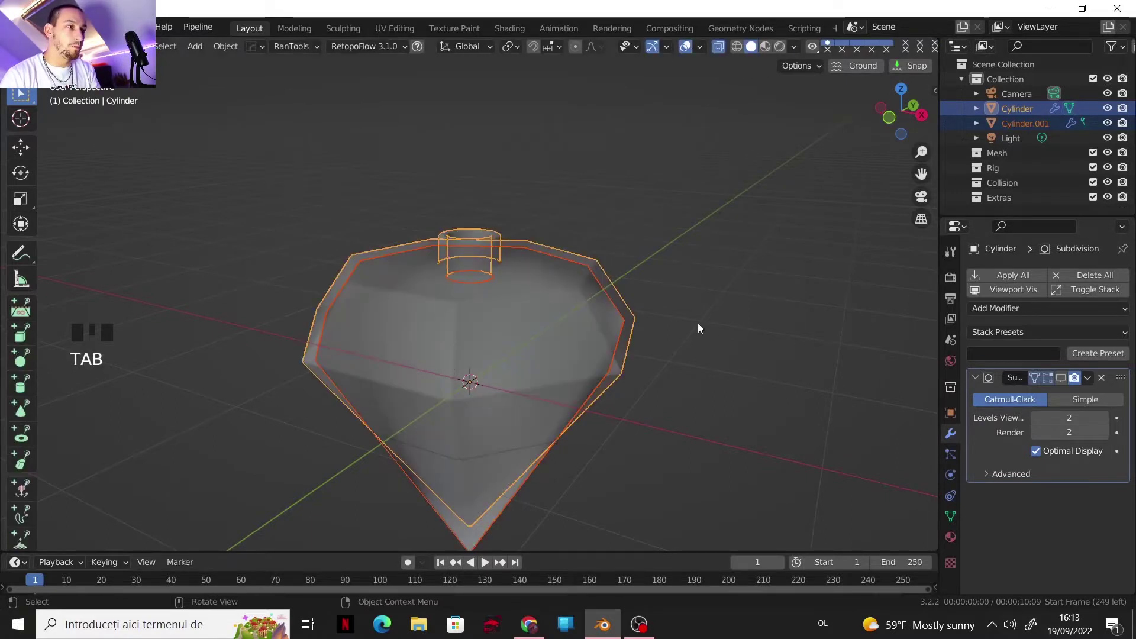
- Show the Subdivision modifier in the viewport for both the bottle and the separated inner shell
click(623, 300)
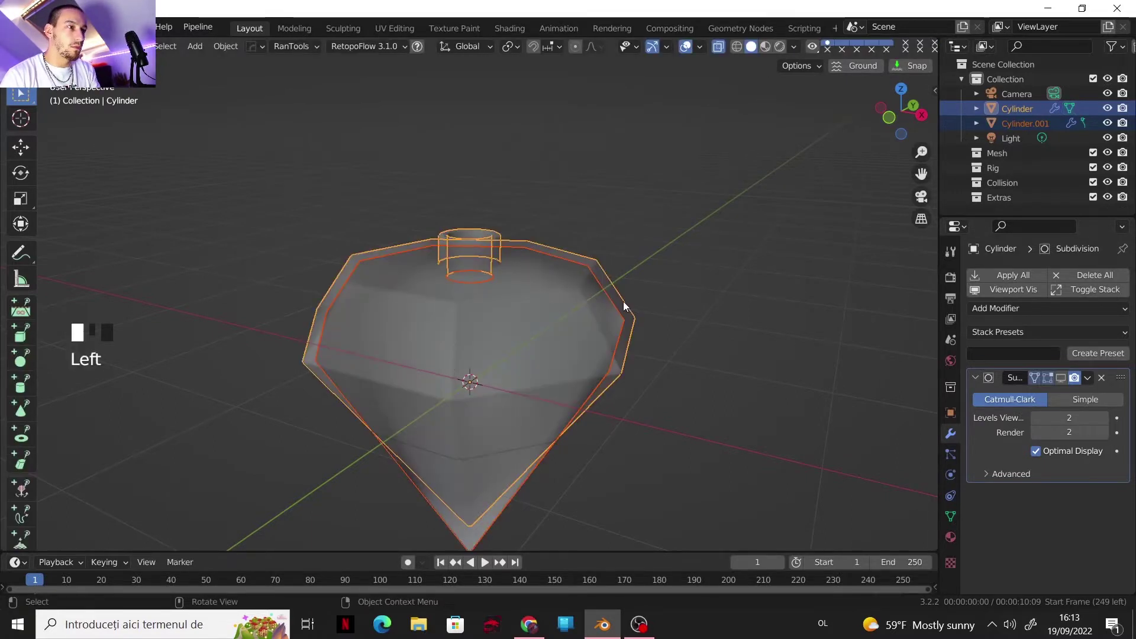
click(1057, 377)
click(607, 364)
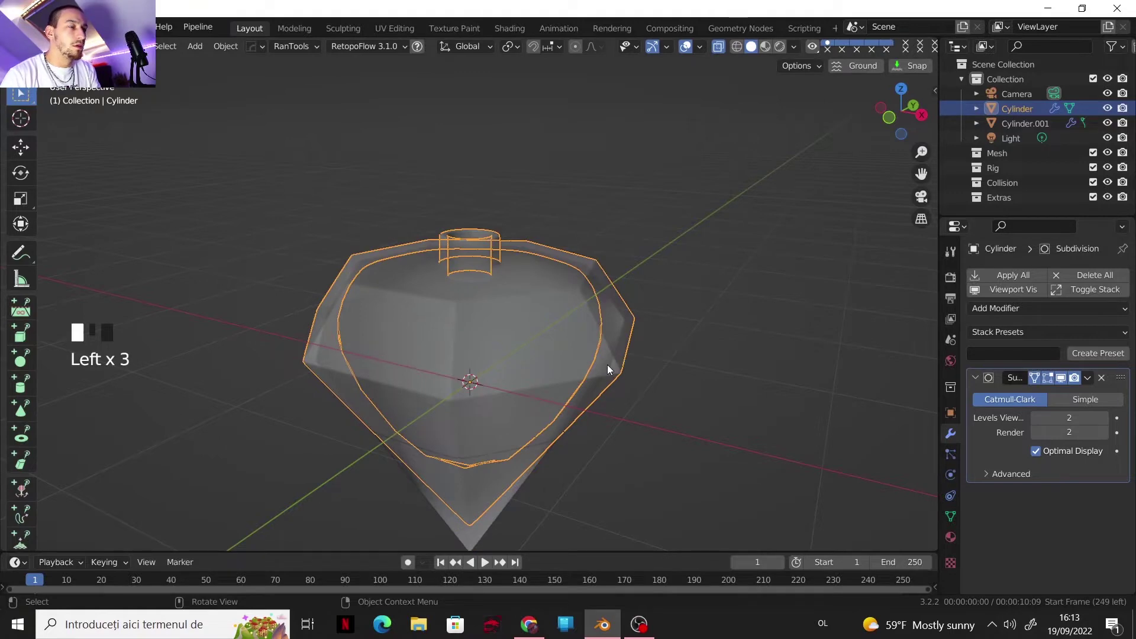
click(1062, 378)
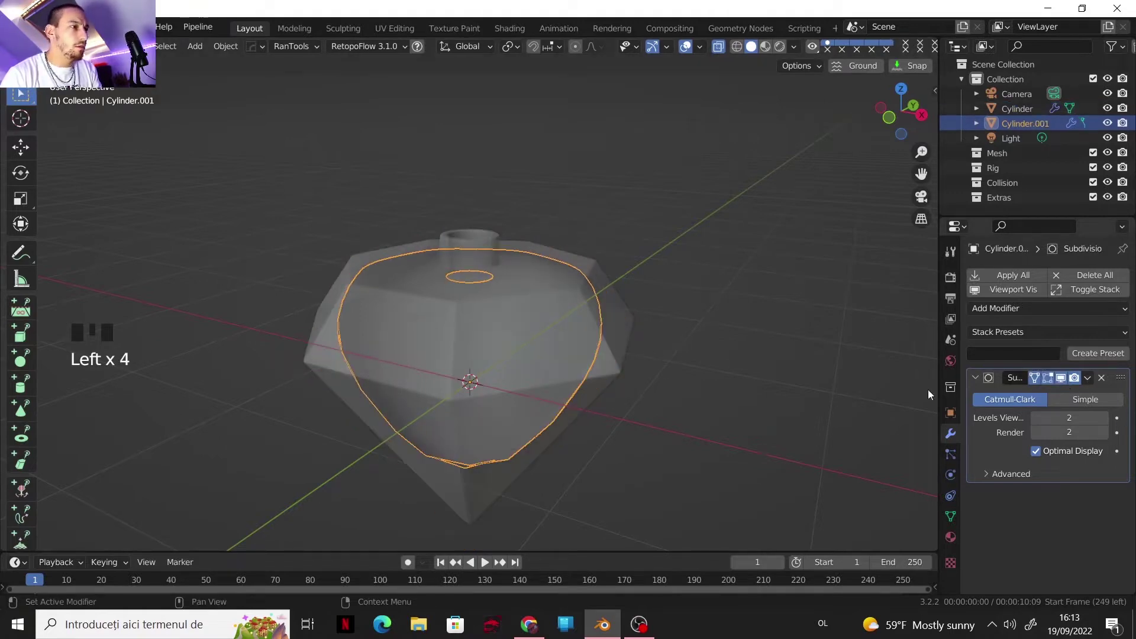
- Turn off X-ray, isolate the separated inner shell in Local View, and enter Edit Mode on it
click(715, 47)
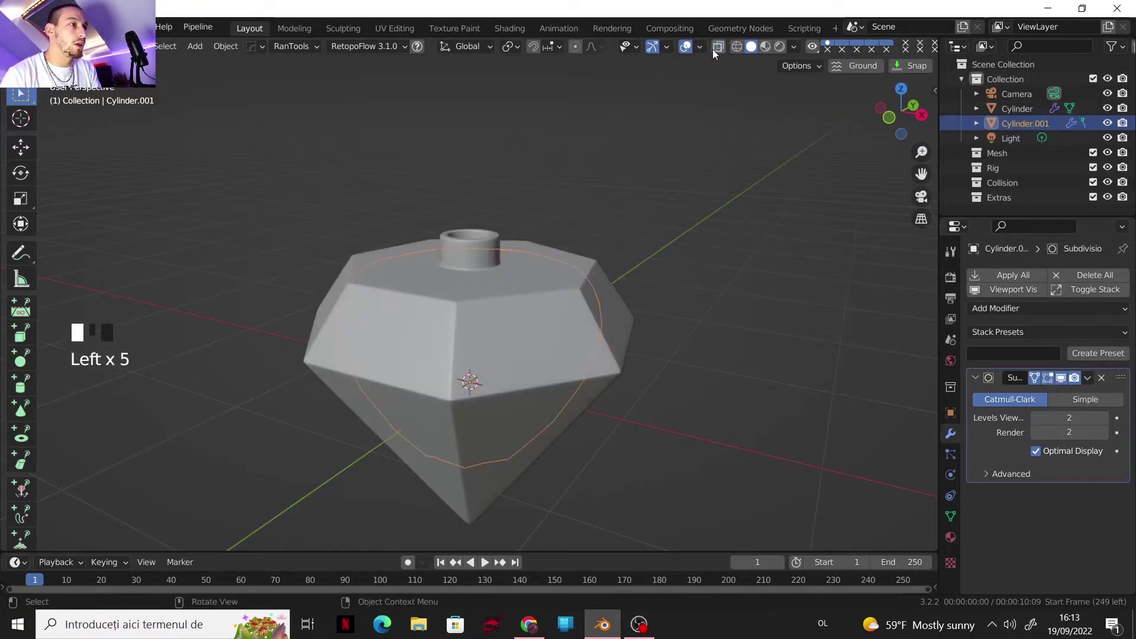
key(slash)
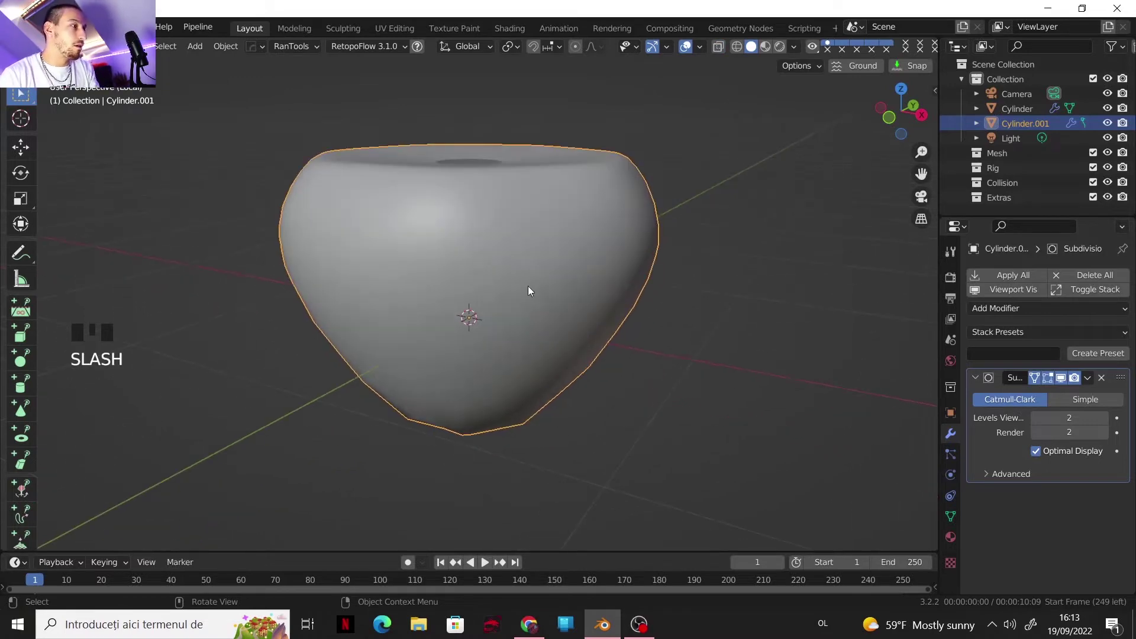
middle_drag(530, 294, 514, 341)
scroll(481, 224, down, 2)
scroll(513, 339, up, 2)
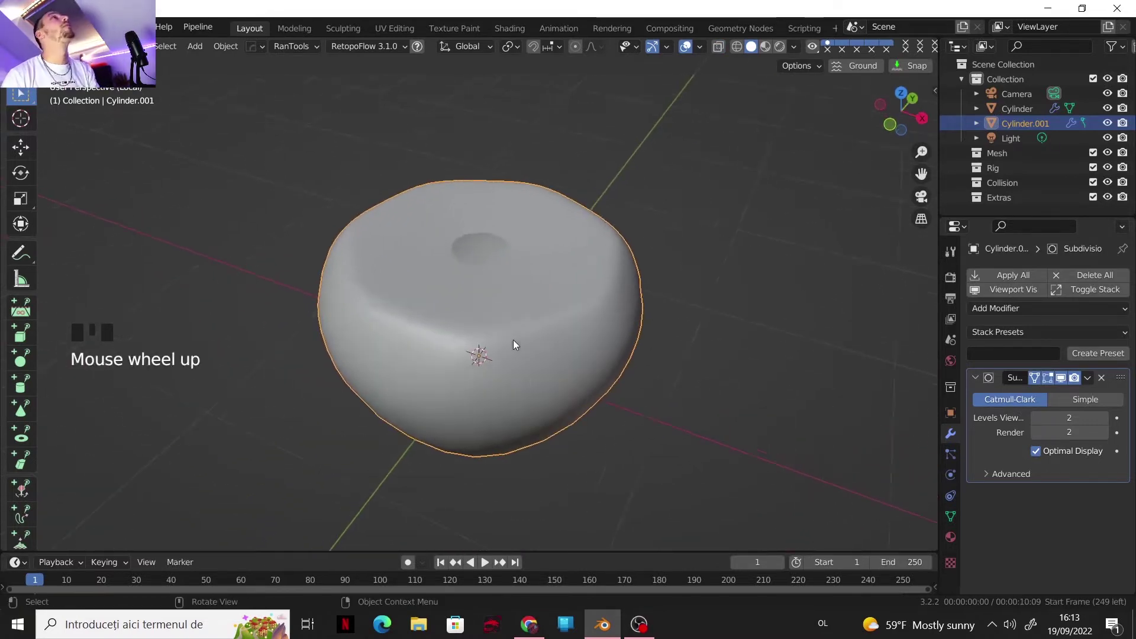
scroll(512, 342, up, 1)
mouse_move(498, 290)
shift+middle_down()
mouse_move(487, 314)
mouse_move(486, 291)
shift+middle_up()
key(Tab)
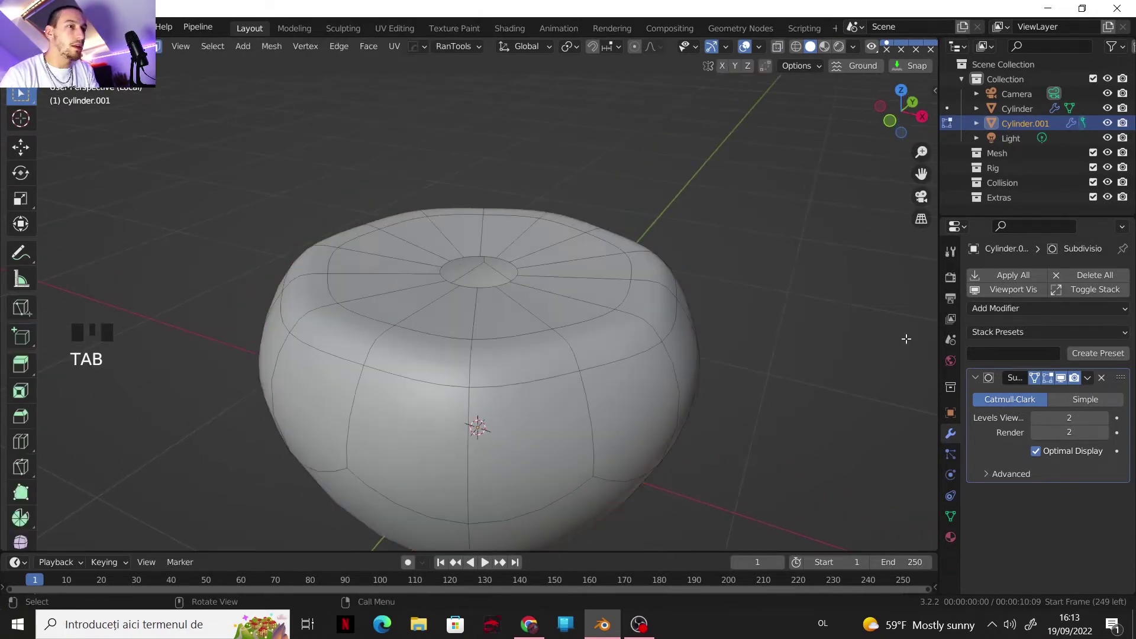
- Hide the Subdivision modifier in the viewport and add one loop cut around the upper side faces, slid upward with factor about -0.267
click(1060, 377)
middle_drag(497, 337, 486, 287)
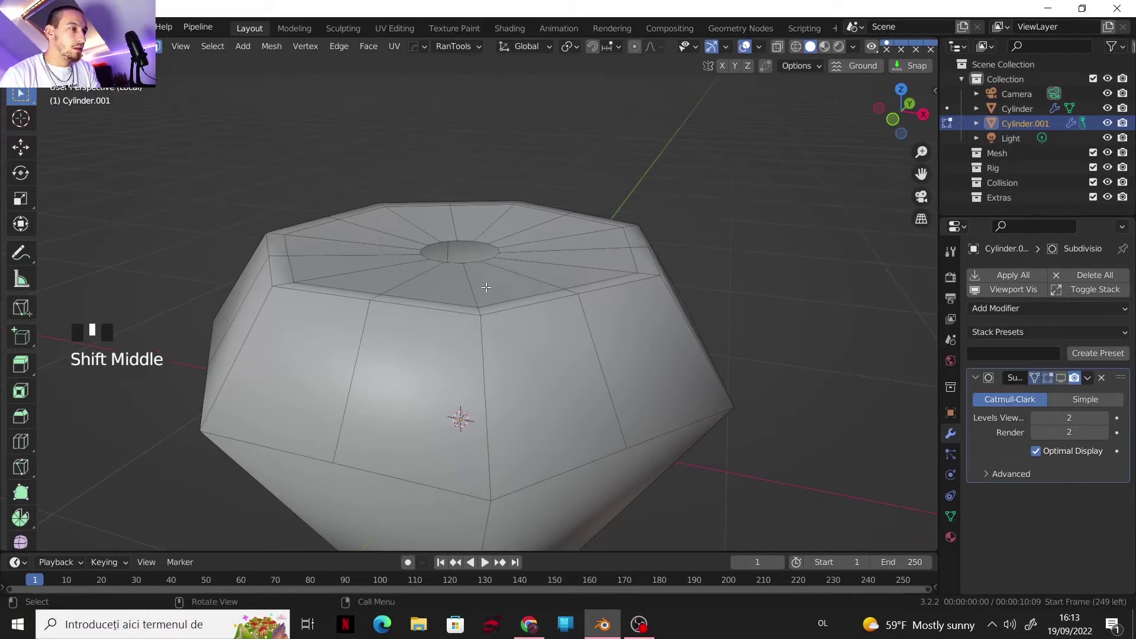
key(ctrl+r)
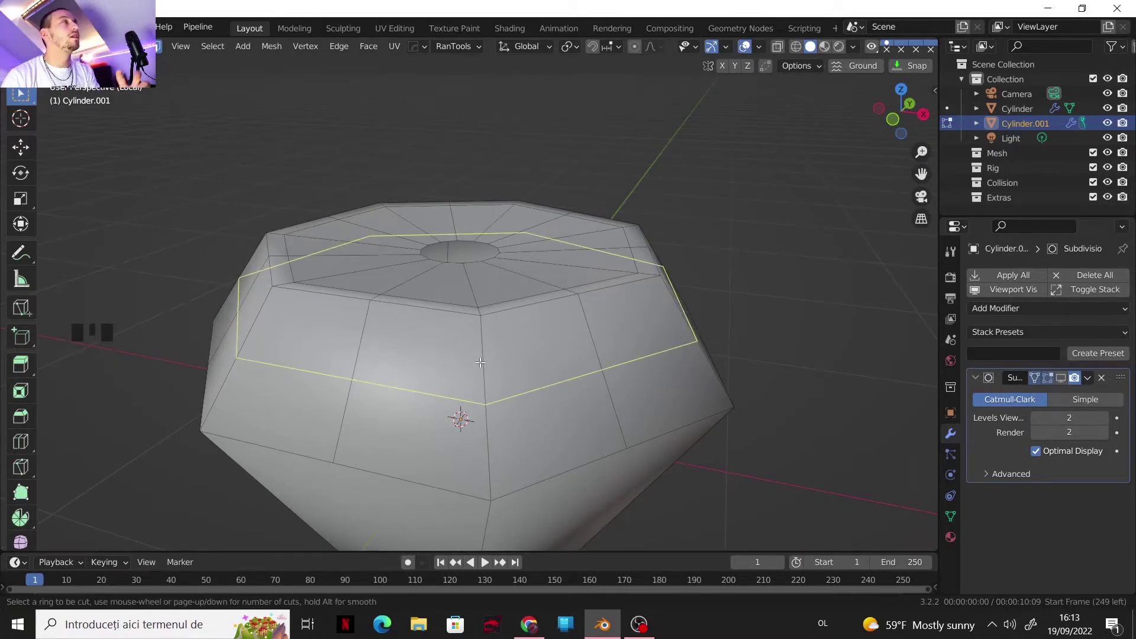
click(480, 362)
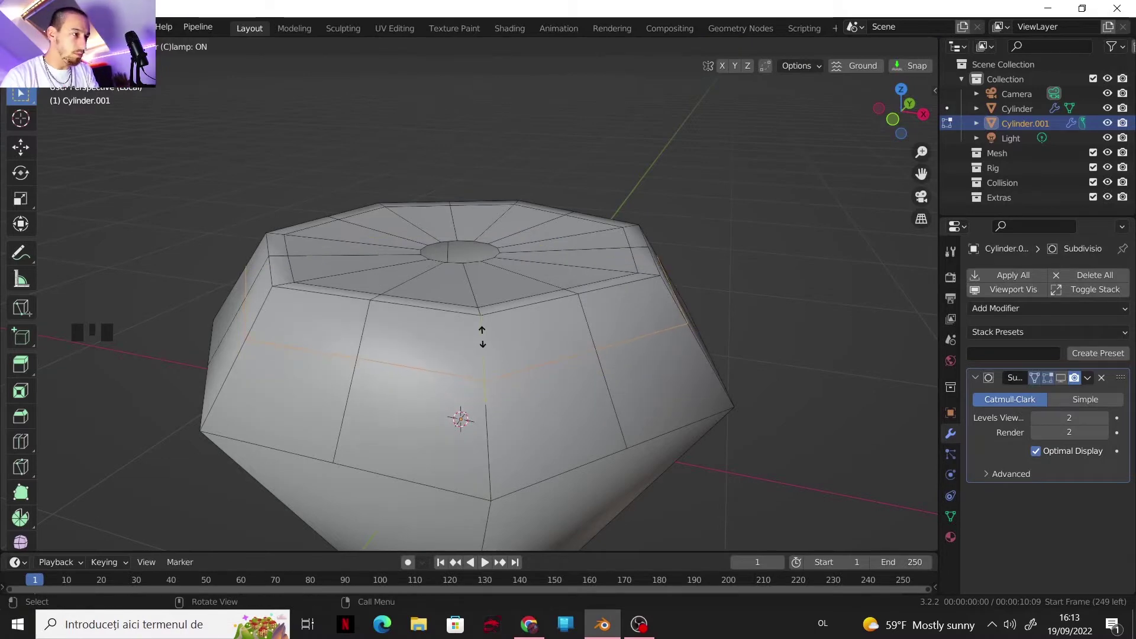
click(482, 337)
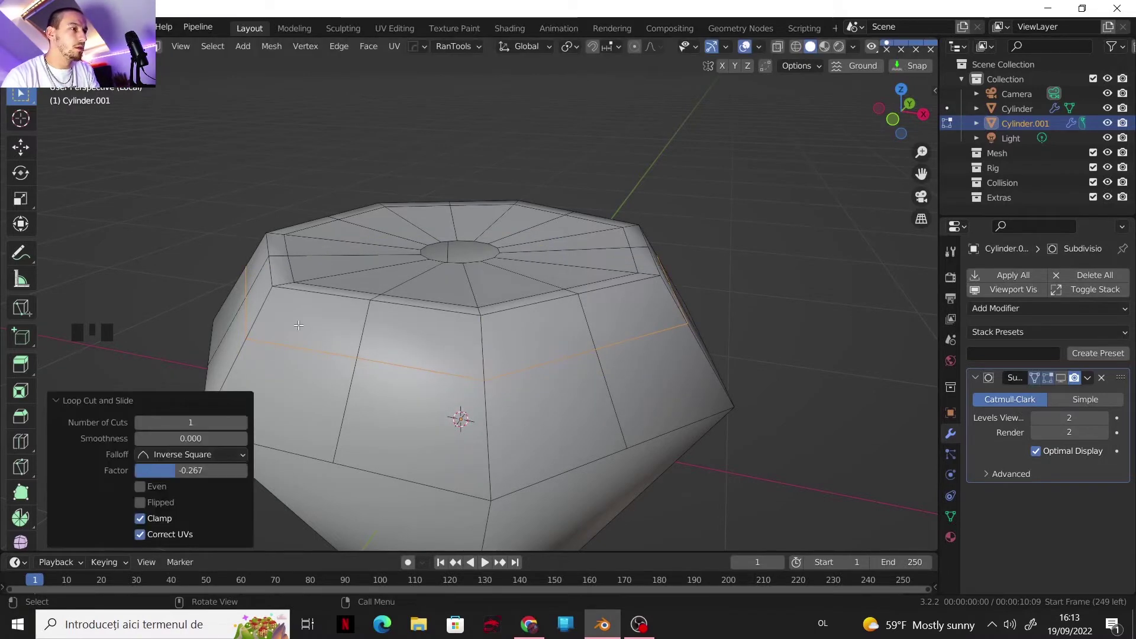
- Delete the face loops above the new cut, including the rim faces and the whole top surface of the inner shell
key(3)
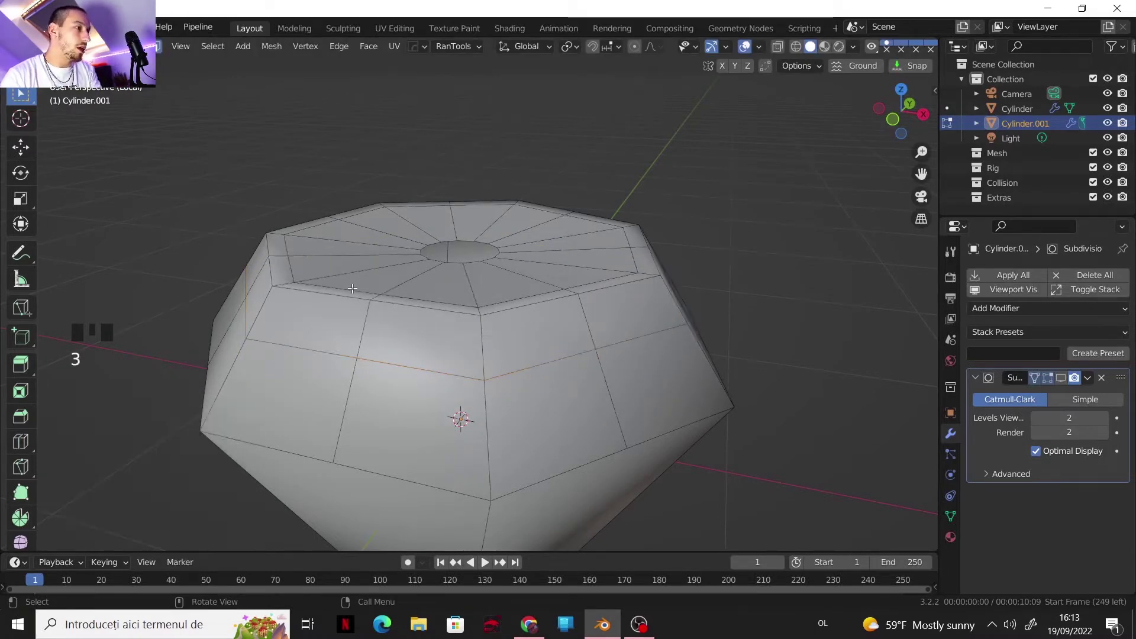
alt+click(482, 313)
alt+shift+click(468, 289)
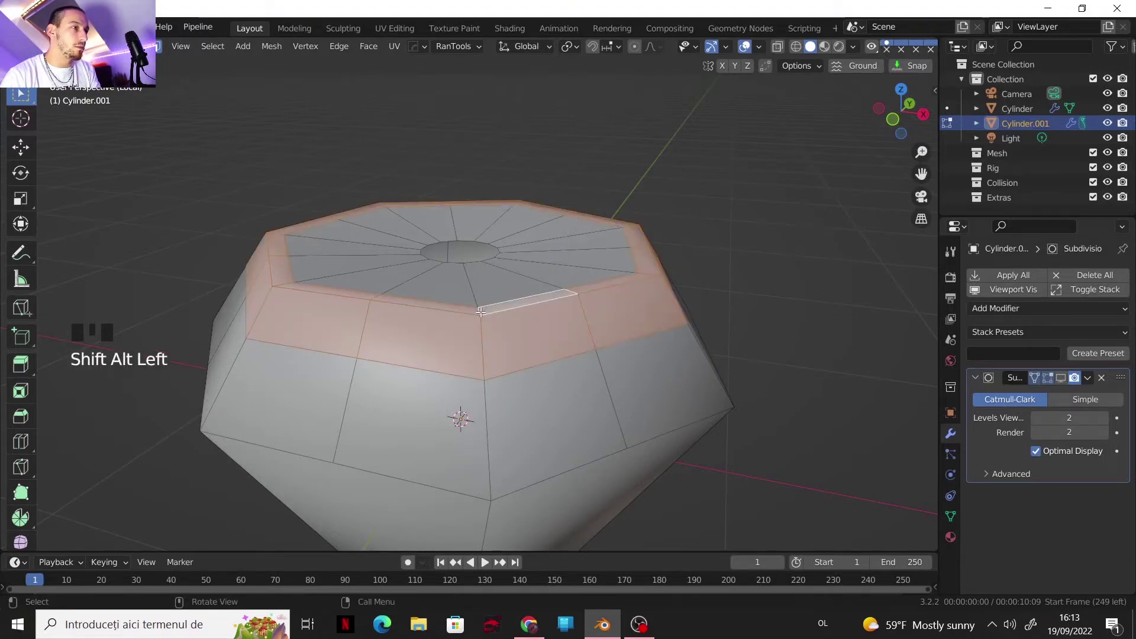
alt+shift+click(473, 296)
key(Delete)
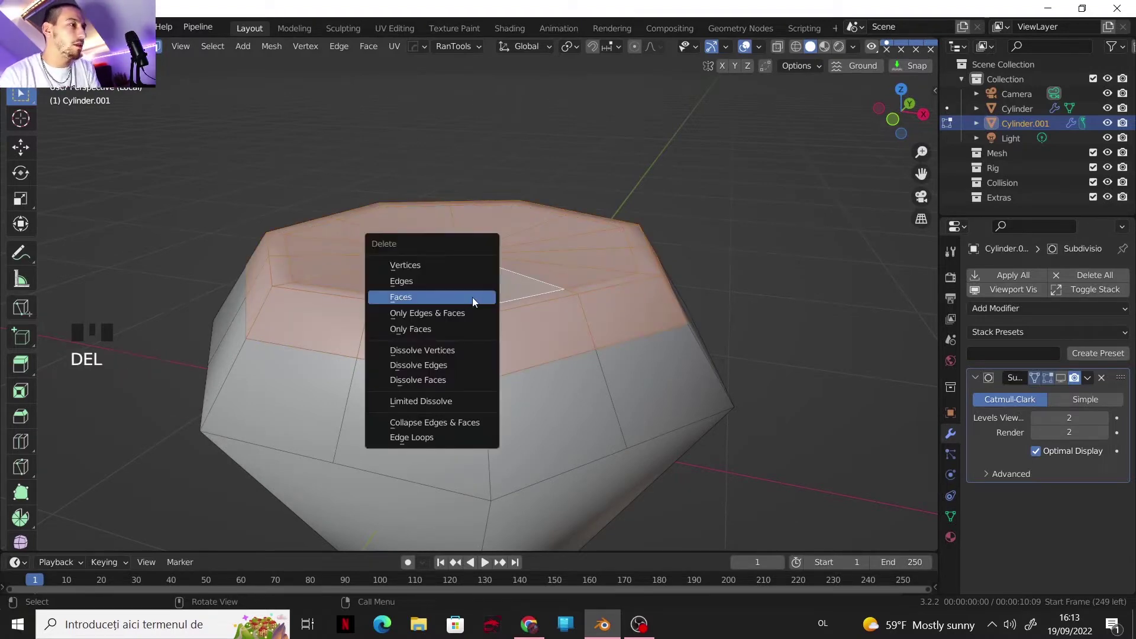
click(472, 297)
- Close the open top by extruding its edge loop, scaling it inward to about 0.43, and merging it at the center
shift+middle_drag(438, 362, 448, 390)
key(2)
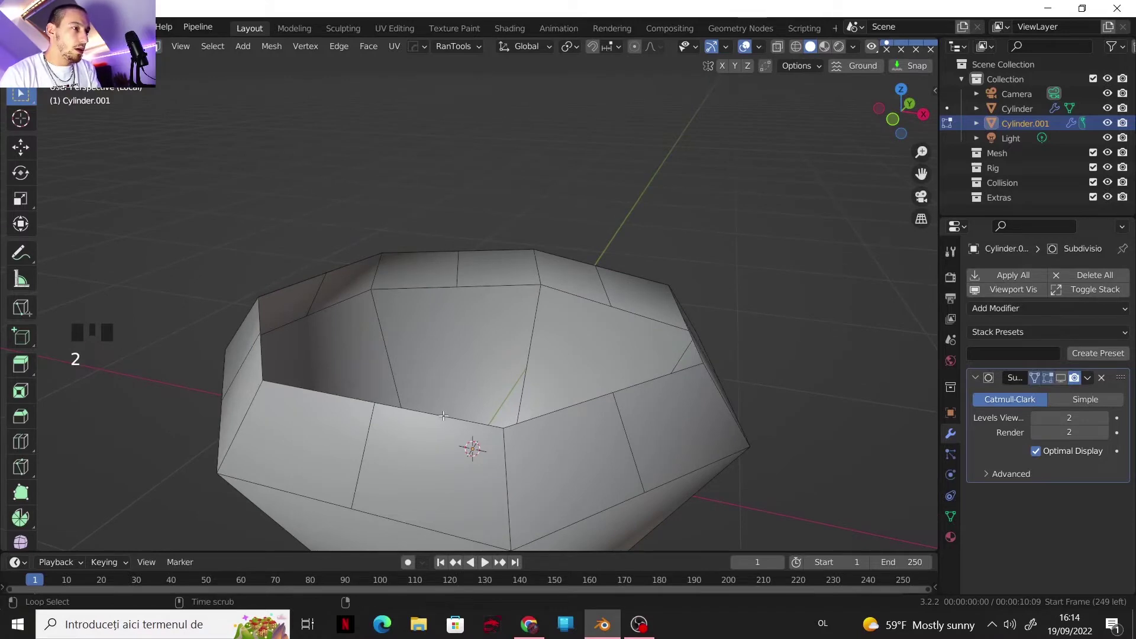
alt+click(475, 393)
key(e)
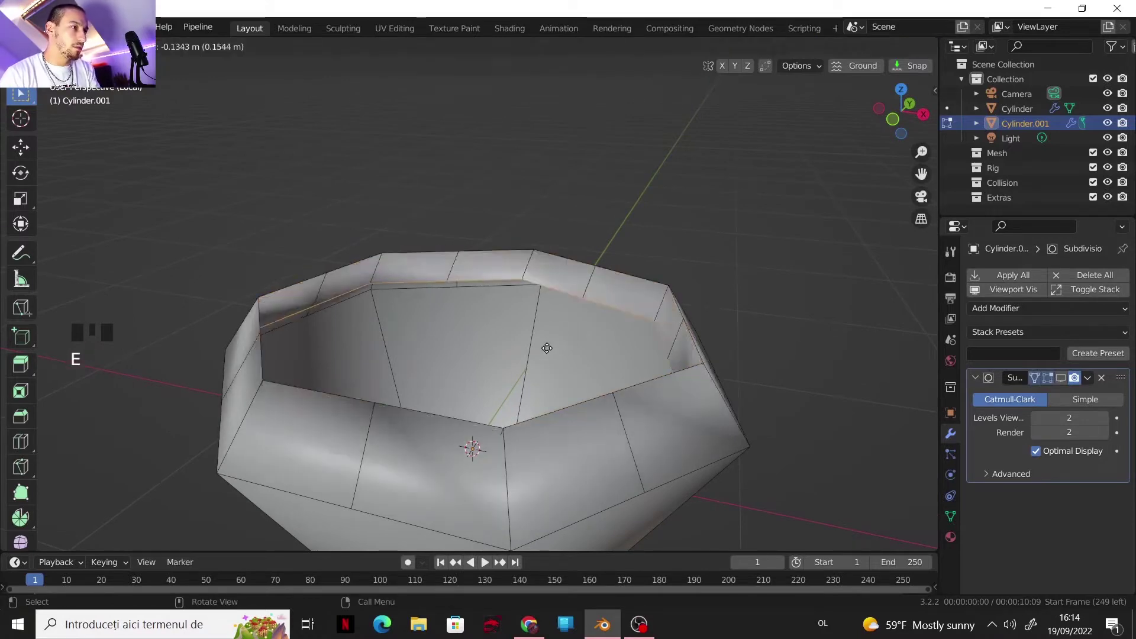
right_click(559, 349)
key(s)
click(497, 322)
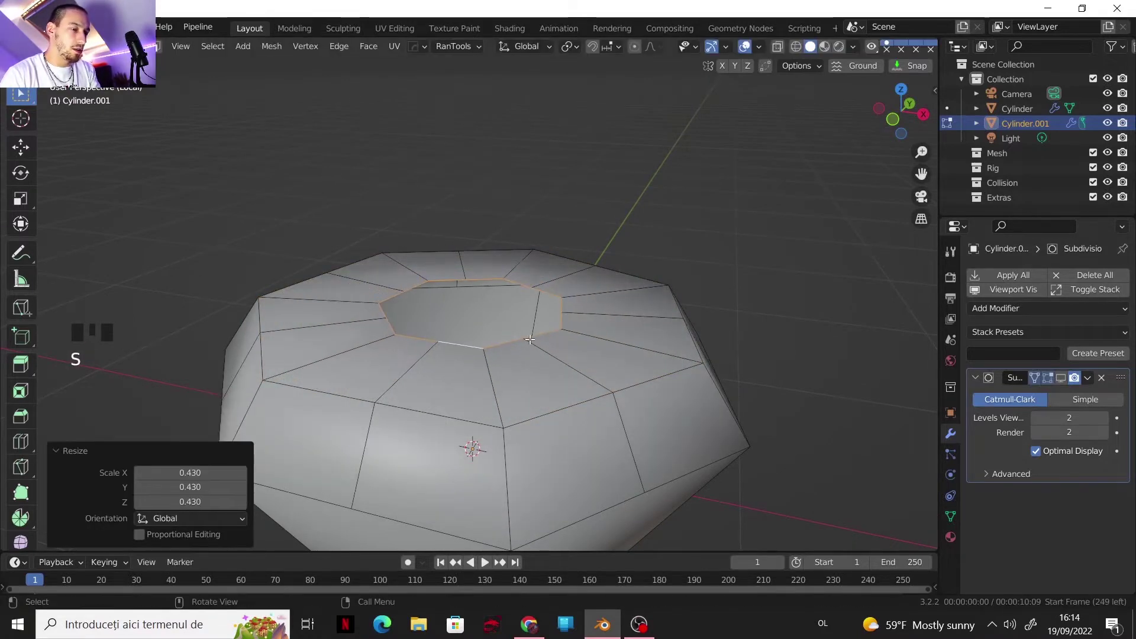
key(m)
click(530, 339)
key(Tab)
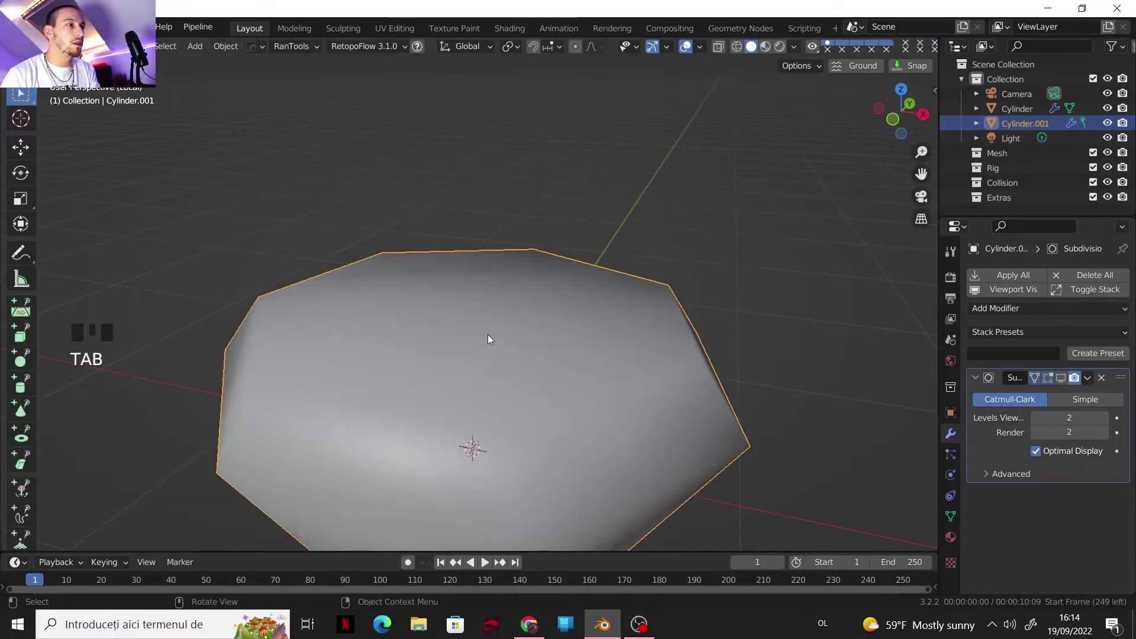
- Add a loop cut just below the liquid's upper rim and show the Subdivision modifier in the viewport from Object Mode
scroll(487, 335, down, 3)
shift+middle_drag(488, 335, 513, 278)
key(Tab)
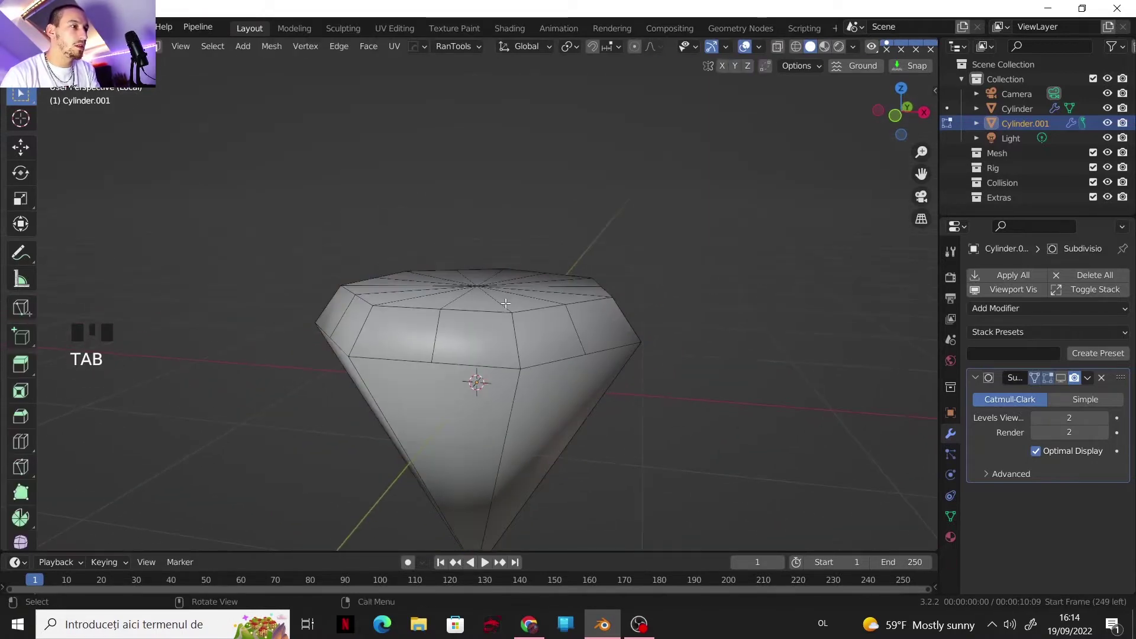
scroll(513, 278, up, 2)
key(ctrl+r)
click(519, 338)
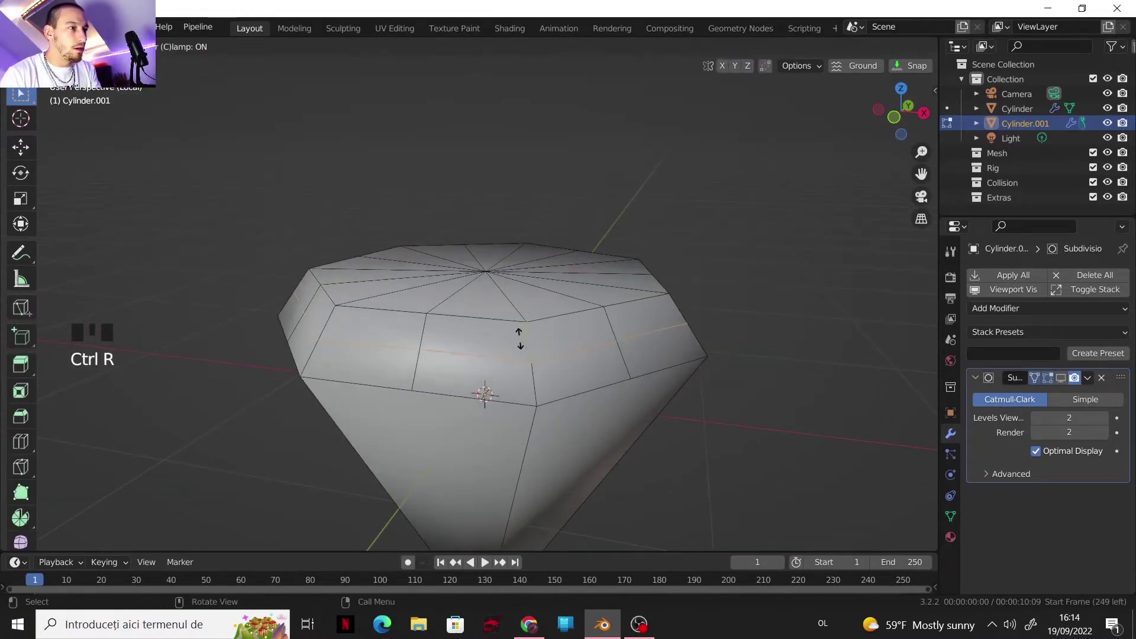
click(500, 306)
key(Tab)
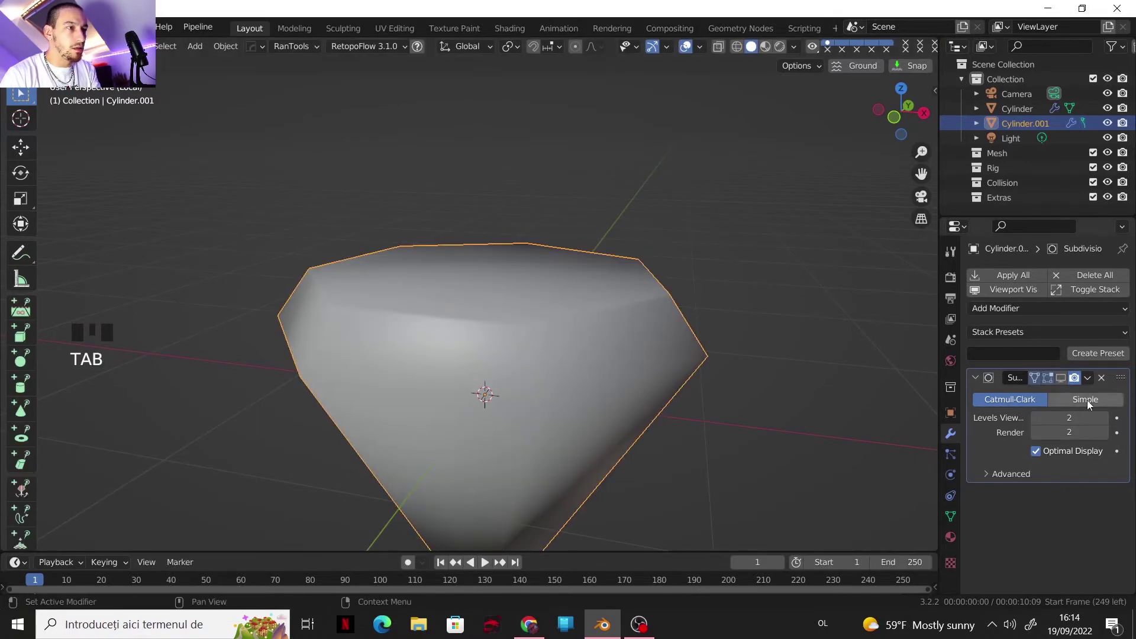
click(1061, 377)
middle_drag(642, 328, 648, 318)
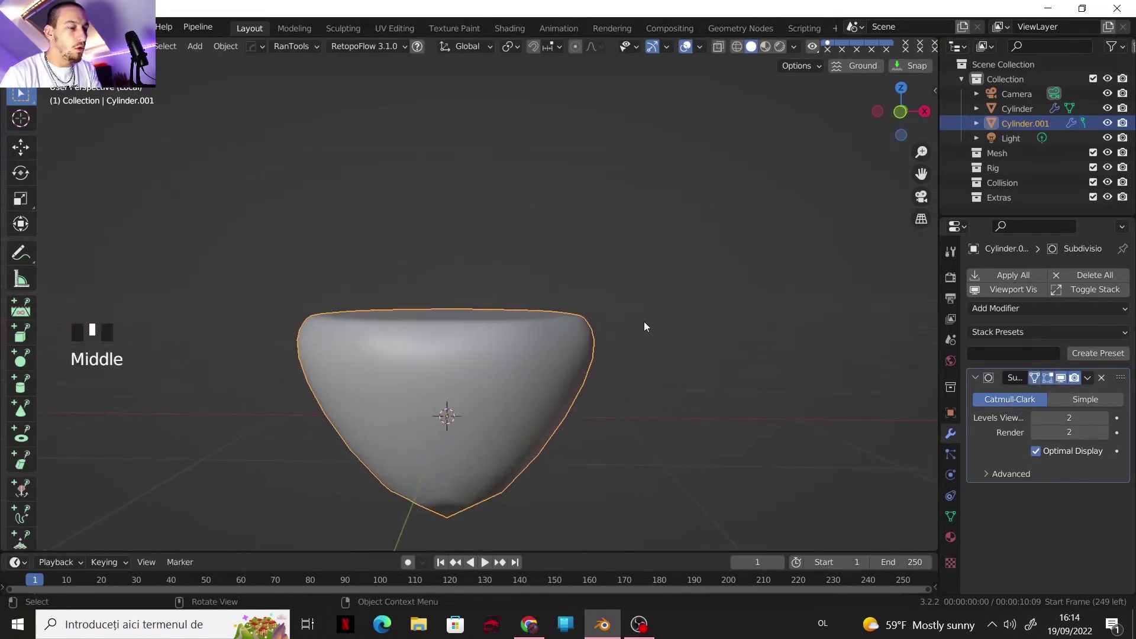
- Leave Local View, show the scene from the front with X-ray on, and enter Edit Mode on the bottle
key(slash)
scroll(710, 248, down, 2)
click(882, 119)
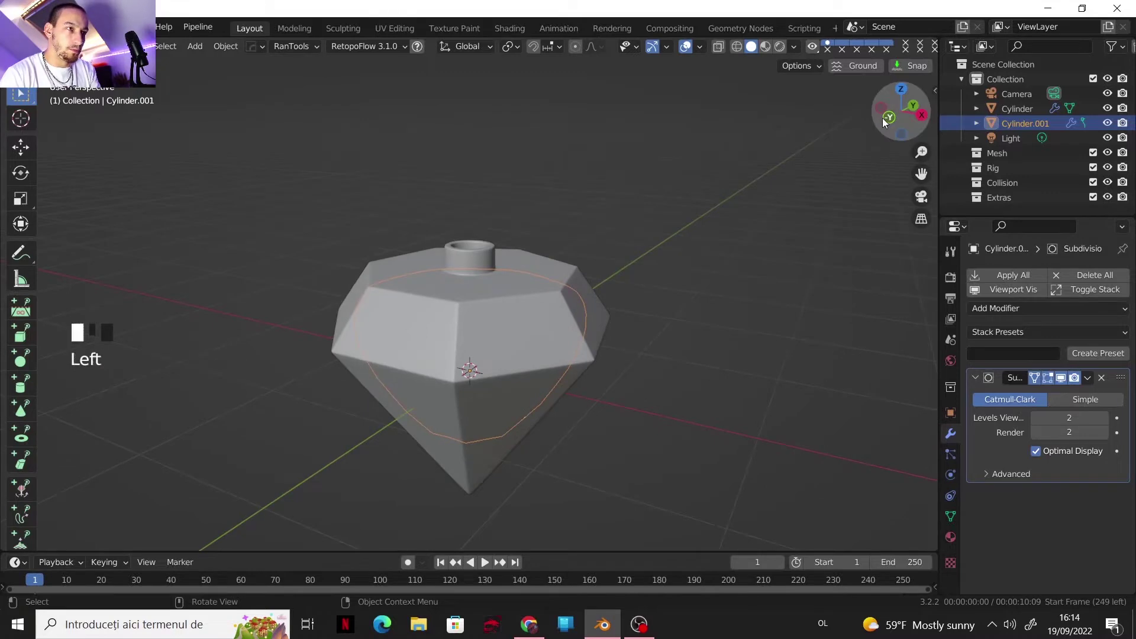
click(718, 46)
shift+middle_drag(493, 307, 498, 268)
scroll(499, 269, up, 3)
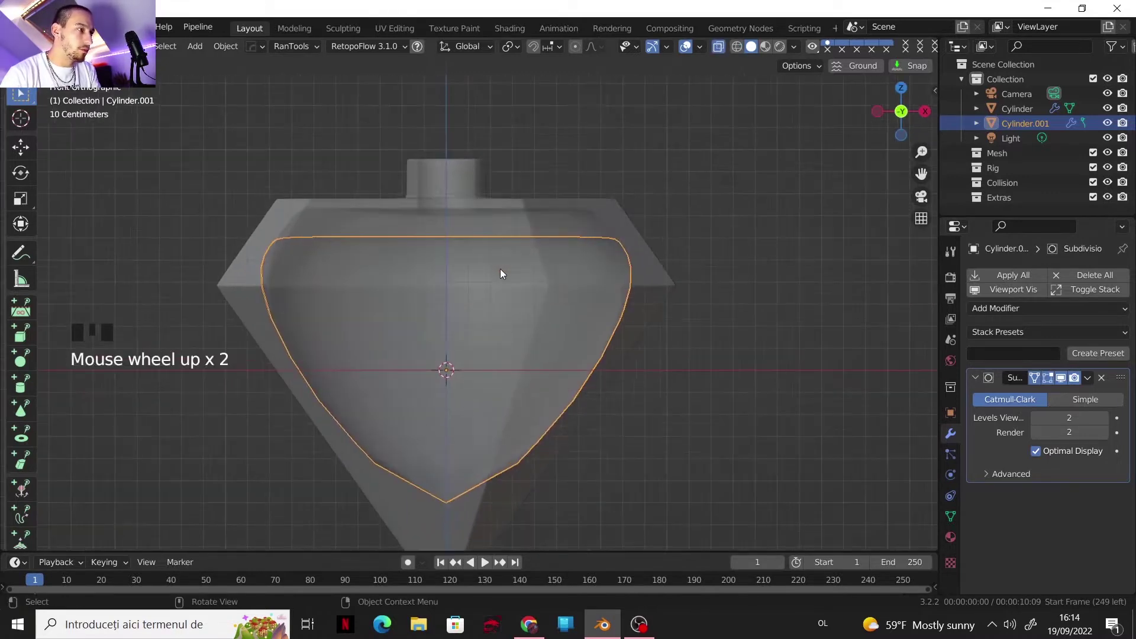
scroll(527, 259, up, 1)
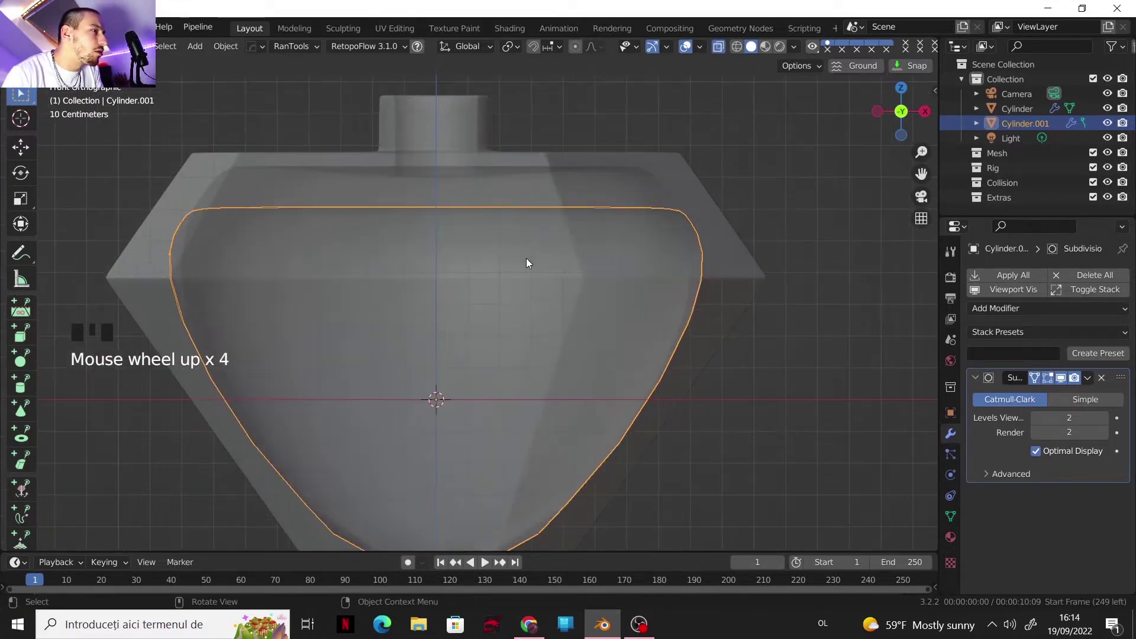
click(680, 241)
key(Tab)
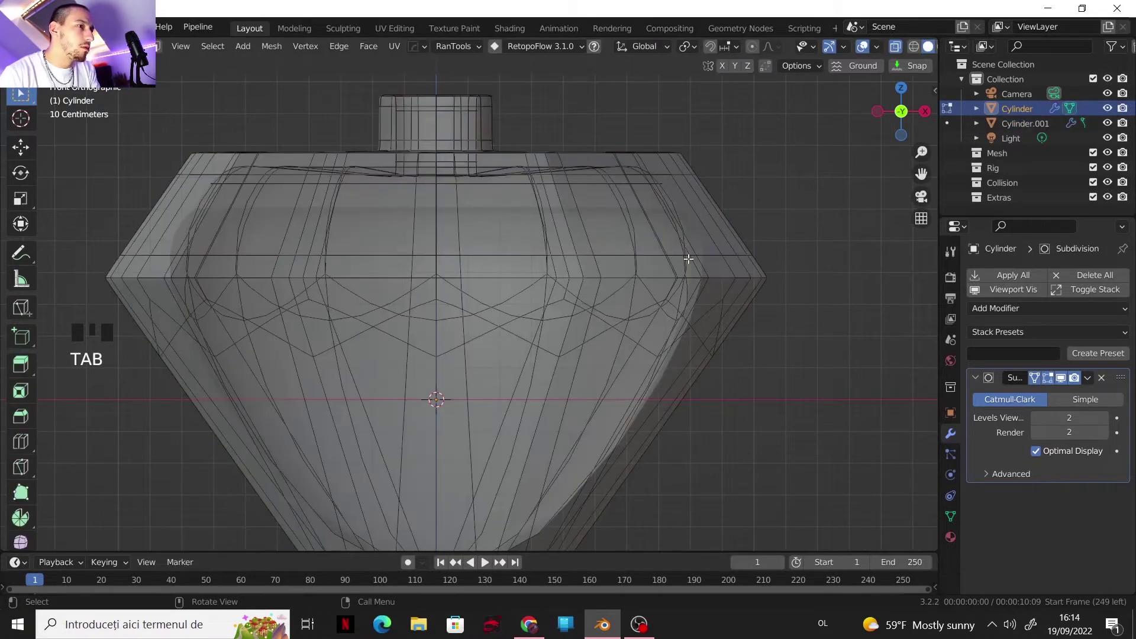
key(ctrl+t)
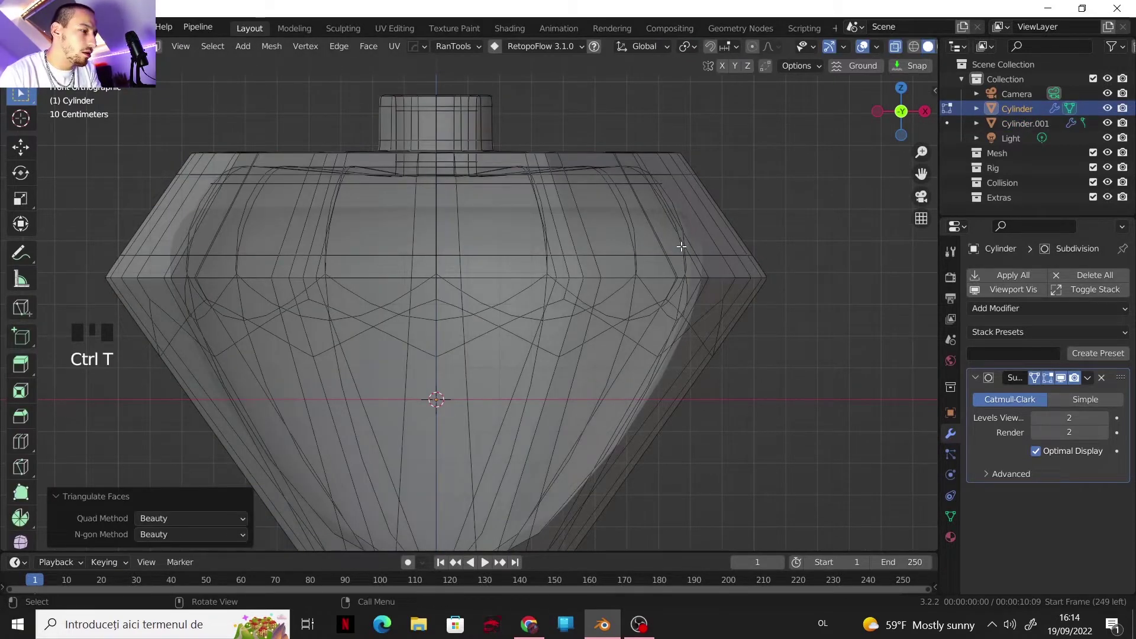
key(ctrl+z)
key(ctrl+r)
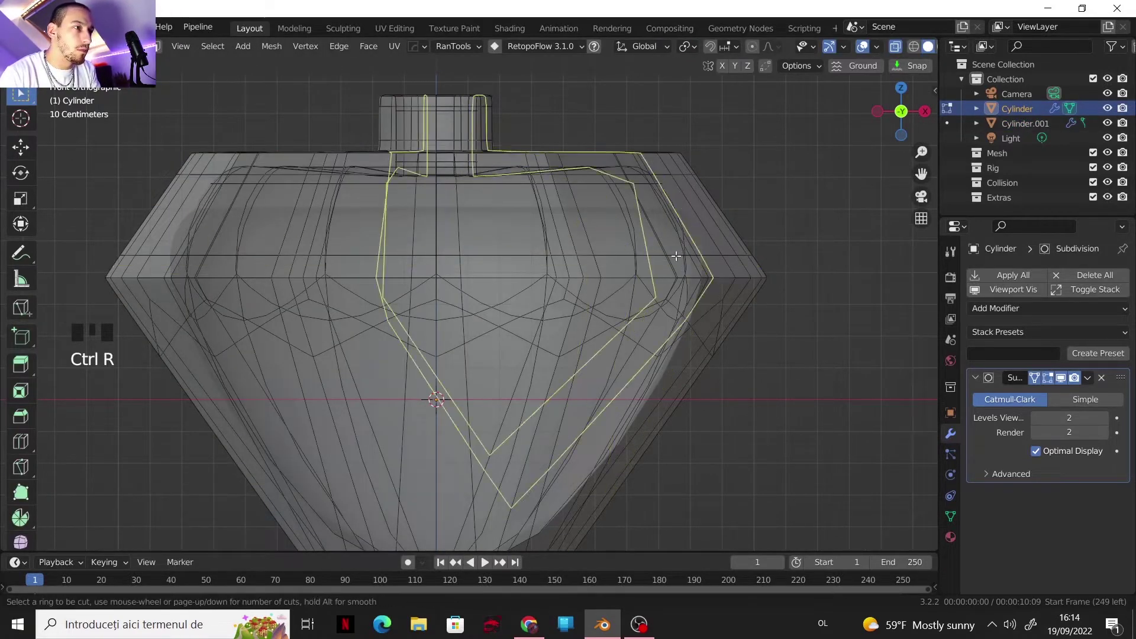
key(ctrl+z)
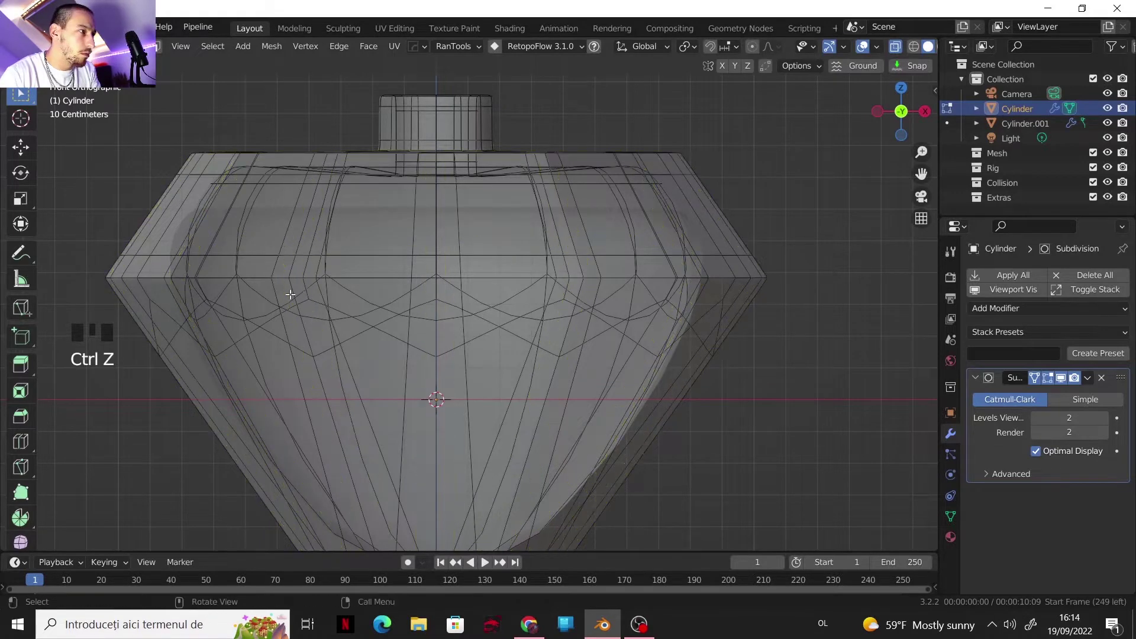
key(ctrl+z)
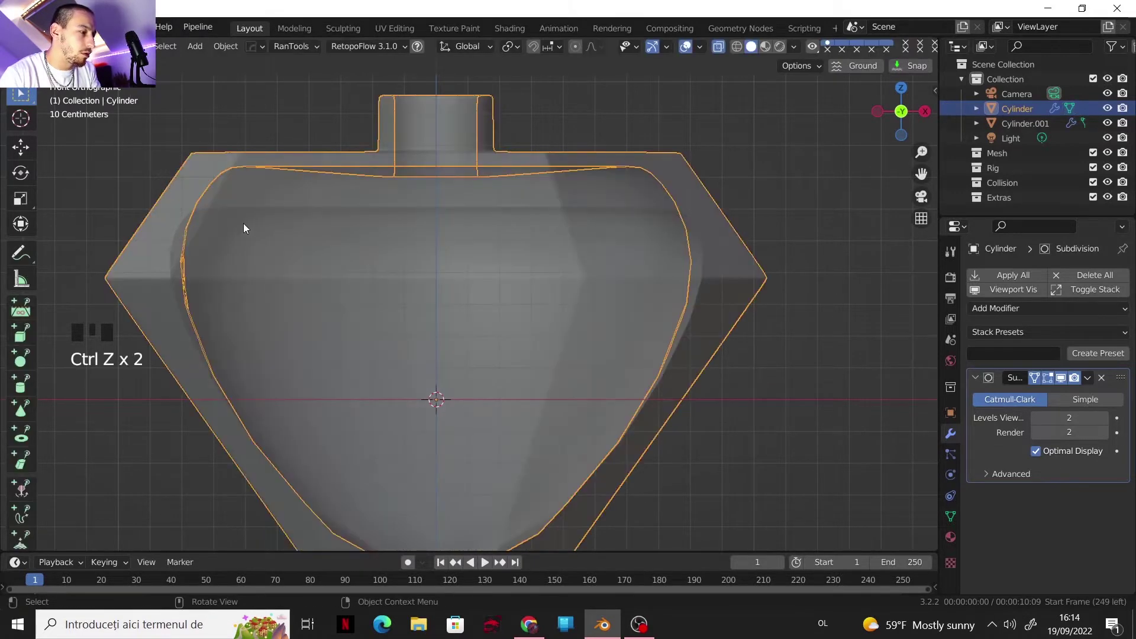
- Add one loop cut around the upper part of the bottle's inner wall with factor about 0.084, and return to Object Mode
key(Tab)
scroll(284, 267, down, 2)
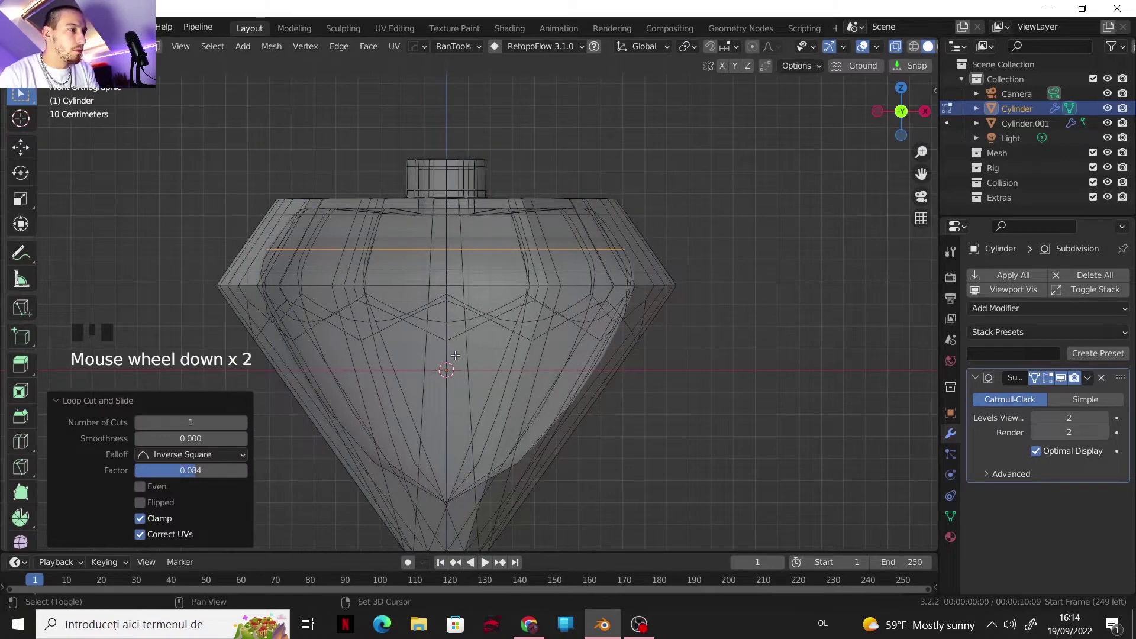
shift+middle_drag(456, 355, 461, 315)
key(Tab)
- Turn off X-ray and inspect the bottle's solid shape around the neck and upper facets
shift+middle_drag(544, 269, 475, 255)
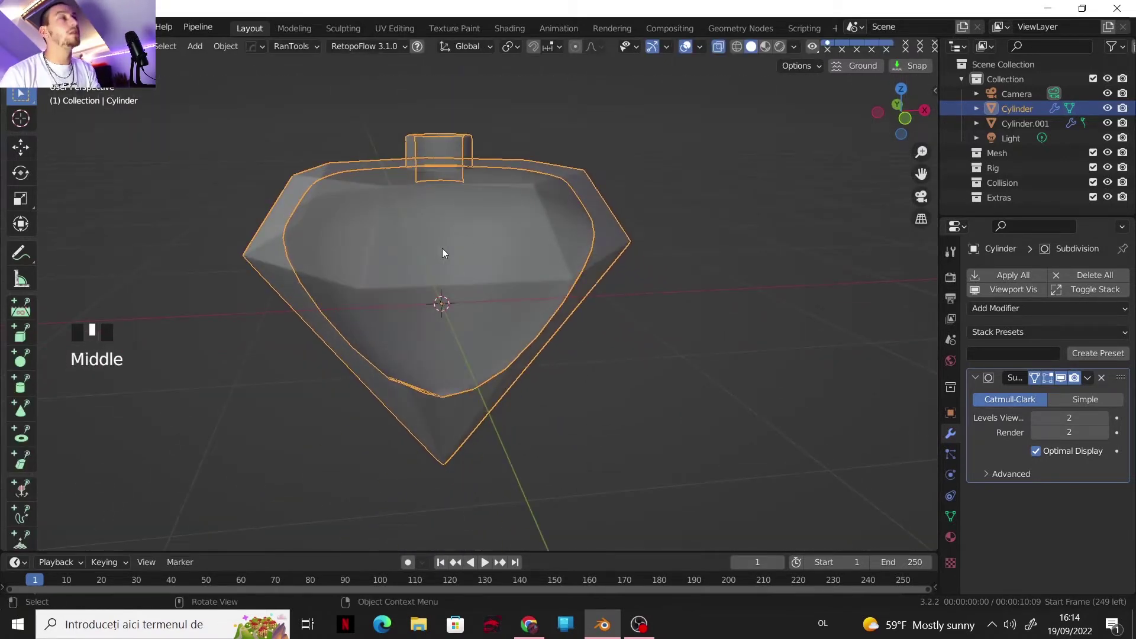
shift+middle_drag(494, 296, 537, 311)
scroll(510, 327, up, 1)
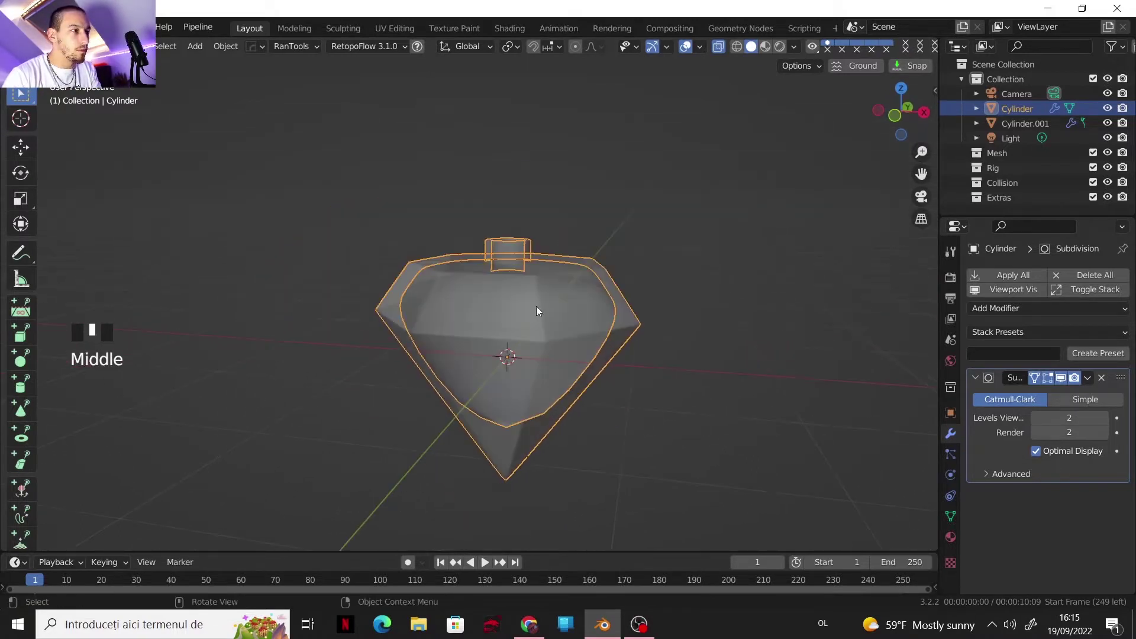
click(719, 47)
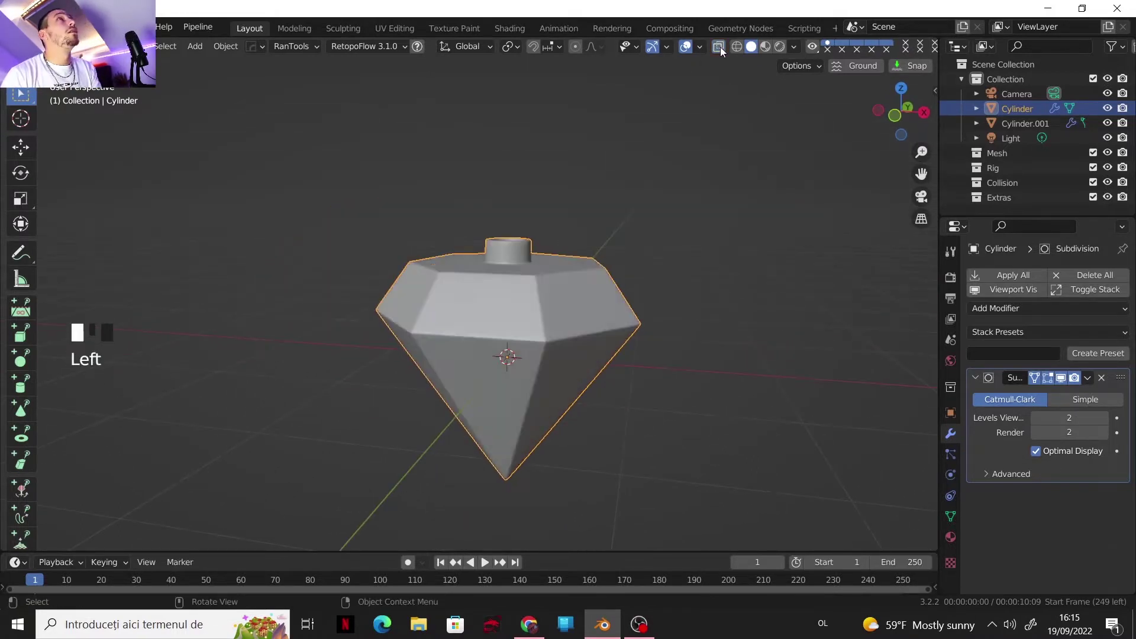
shift+middle_drag(596, 278, 516, 306)
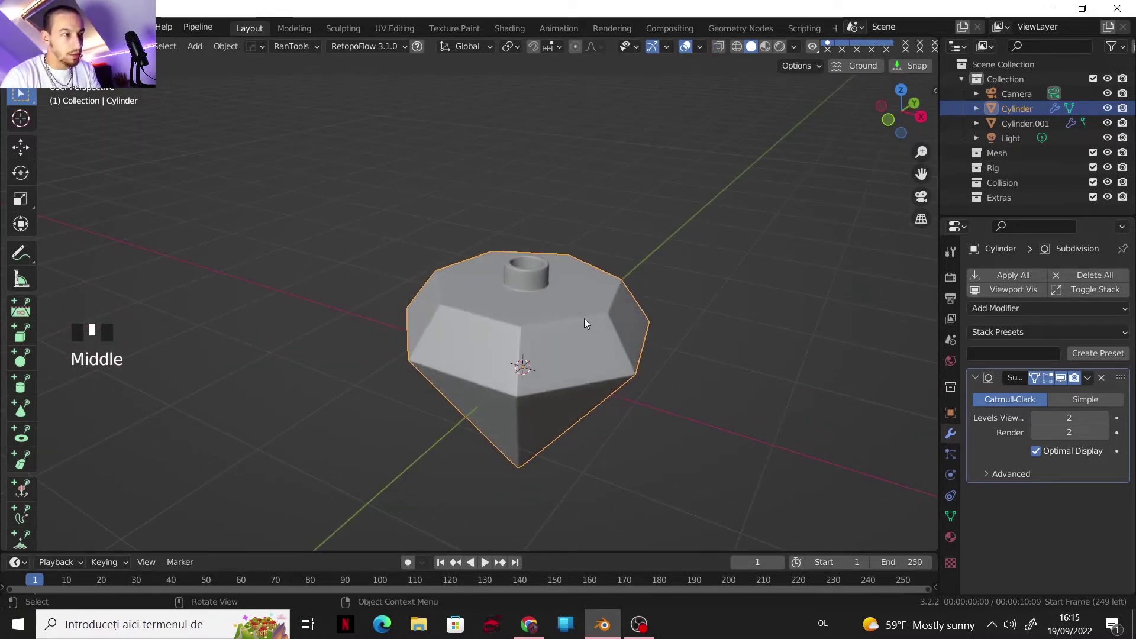
scroll(568, 337, up, 4)
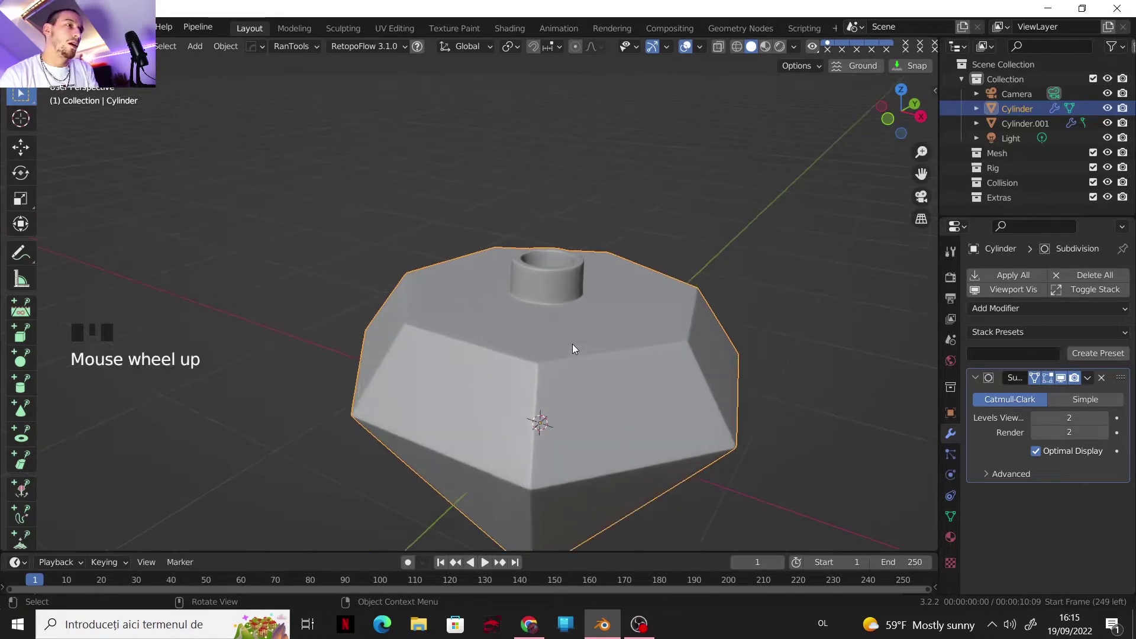
shift+middle_drag(573, 343, 533, 253)
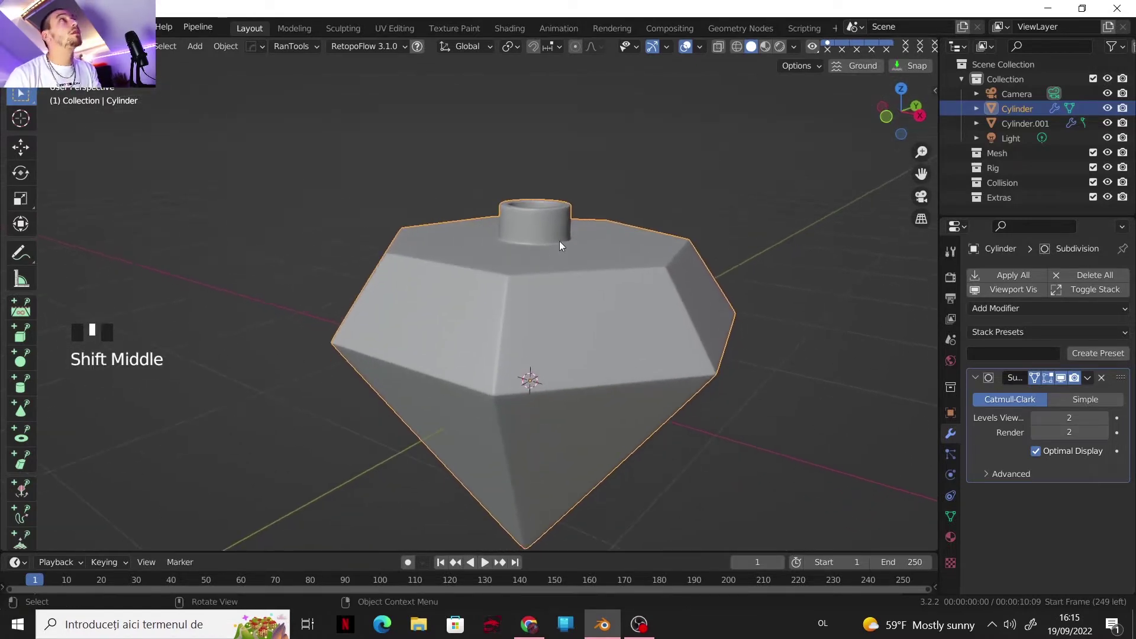
shift+middle_drag(508, 304, 525, 347)
- Select the outer face loop of the bottle's neck, snap the 3D cursor to it, and return to Object Mode
click(528, 289)
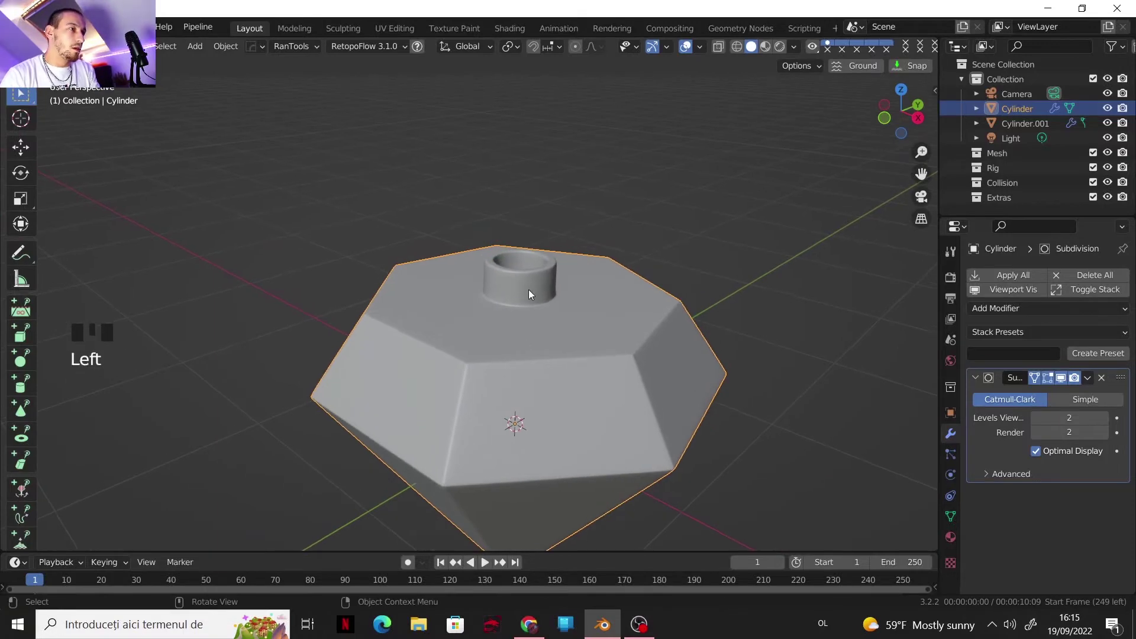
key(Tab)
key(3)
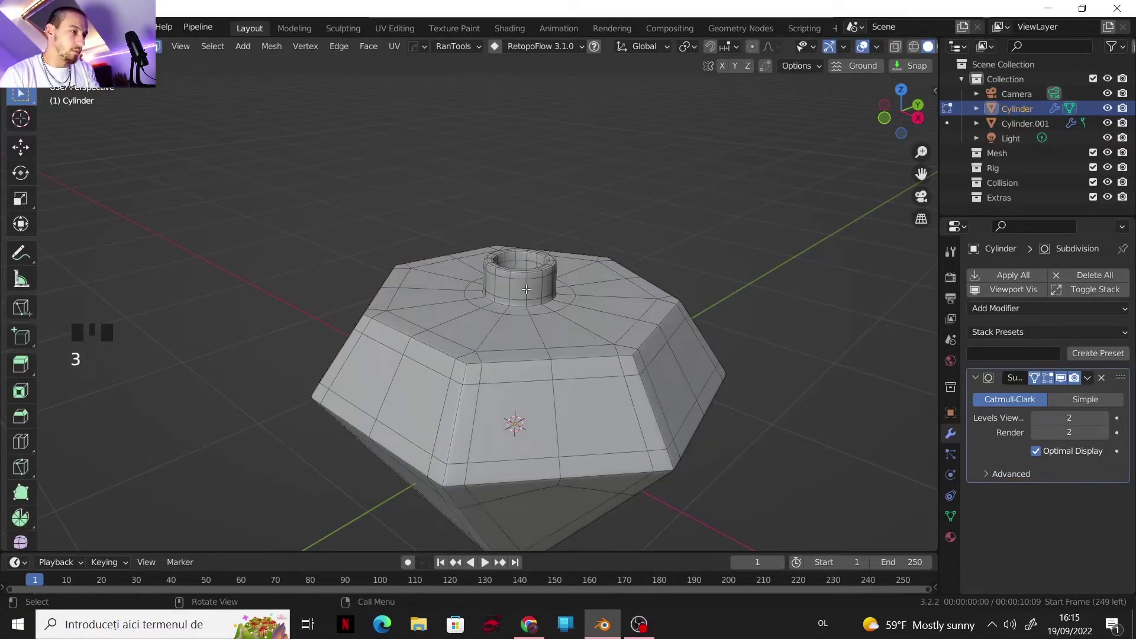
alt+click(523, 290)
key(shift+s)
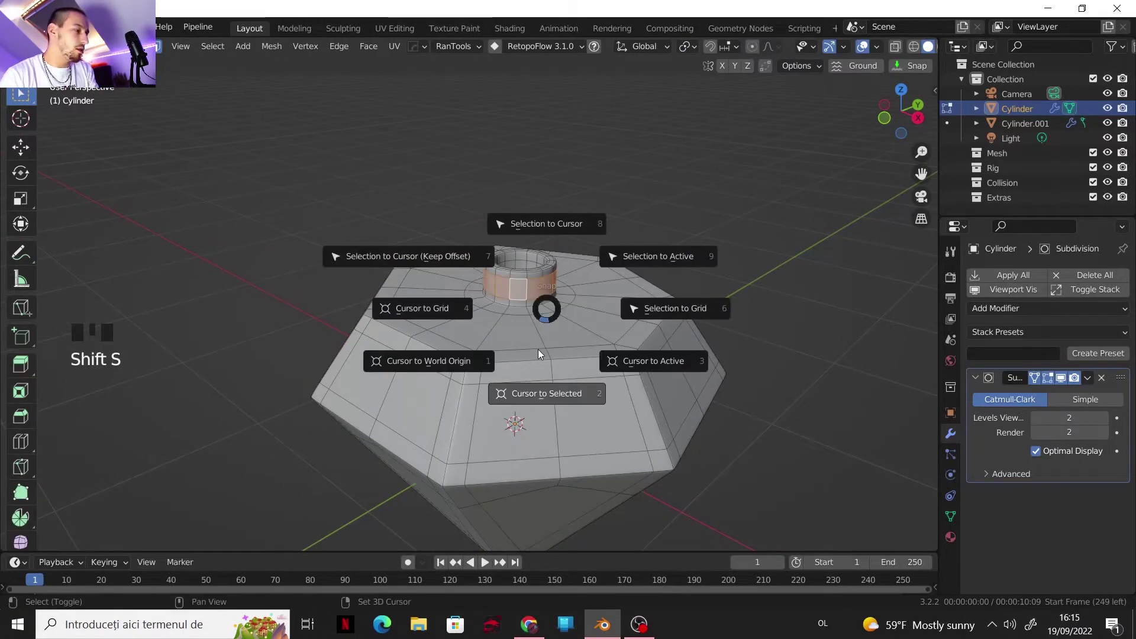
click(550, 383)
key(Tab)
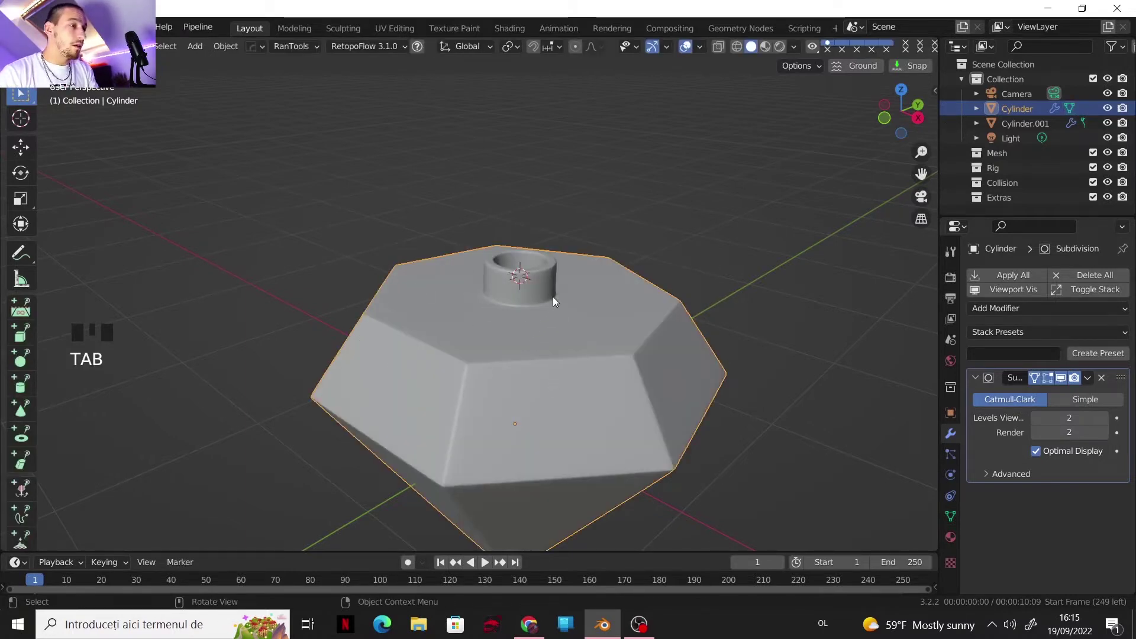
- Add a cylinder at the 3D cursor on the bottle neck with 32 vertices, radius 0.189 m and depth 0.17 m
key(shift+a)
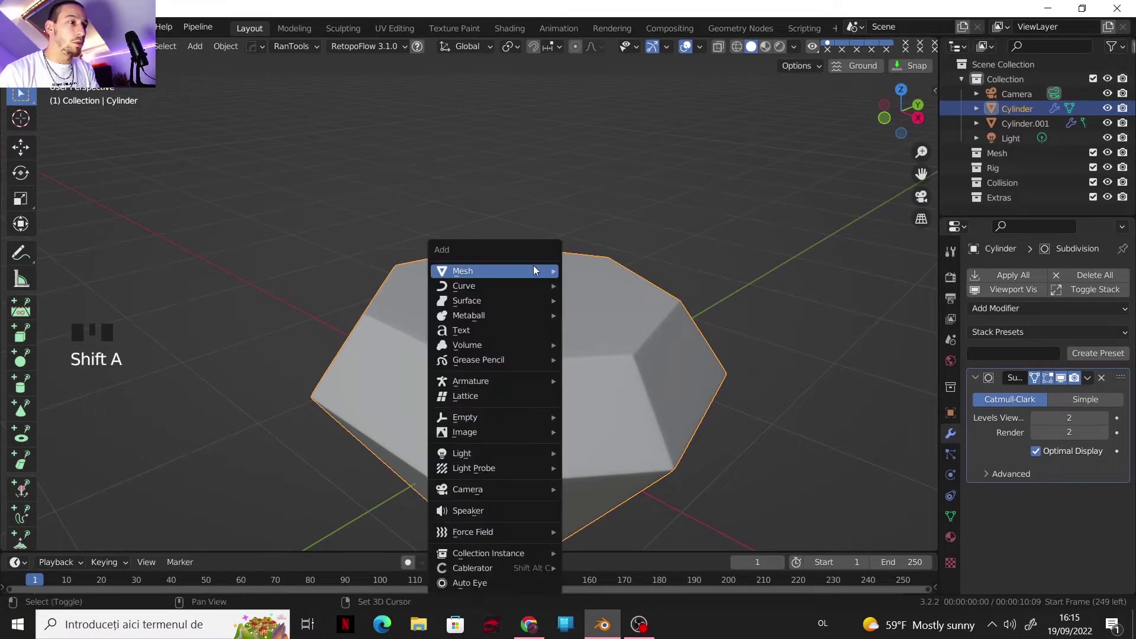
mouse_move(532, 270)
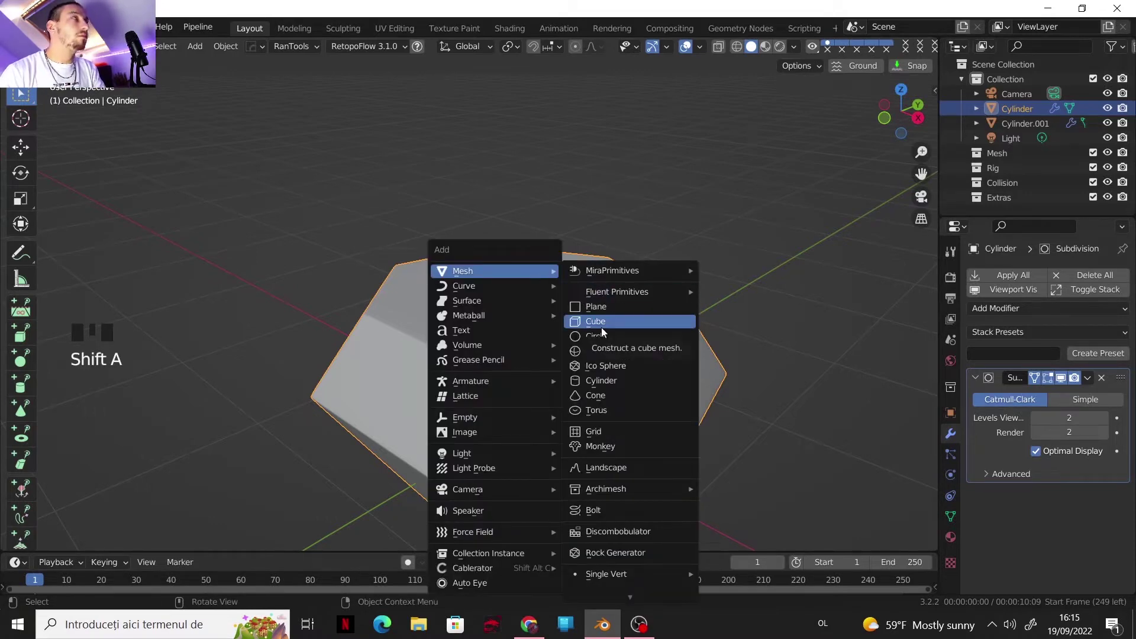
click(600, 379)
click(192, 363)
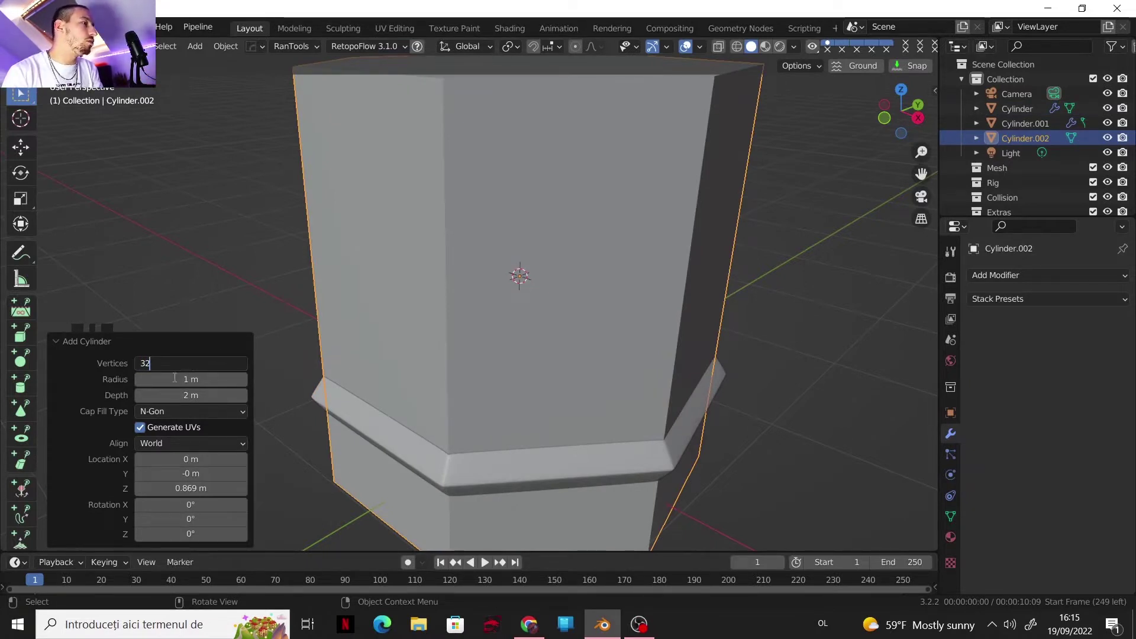
key(Return)
drag(175, 379, 821, 401)
drag(184, 396, 72, 388)
- Shade the new neck cylinder smooth and enable Auto Smooth at 30° in its normals settings
right_click(512, 286)
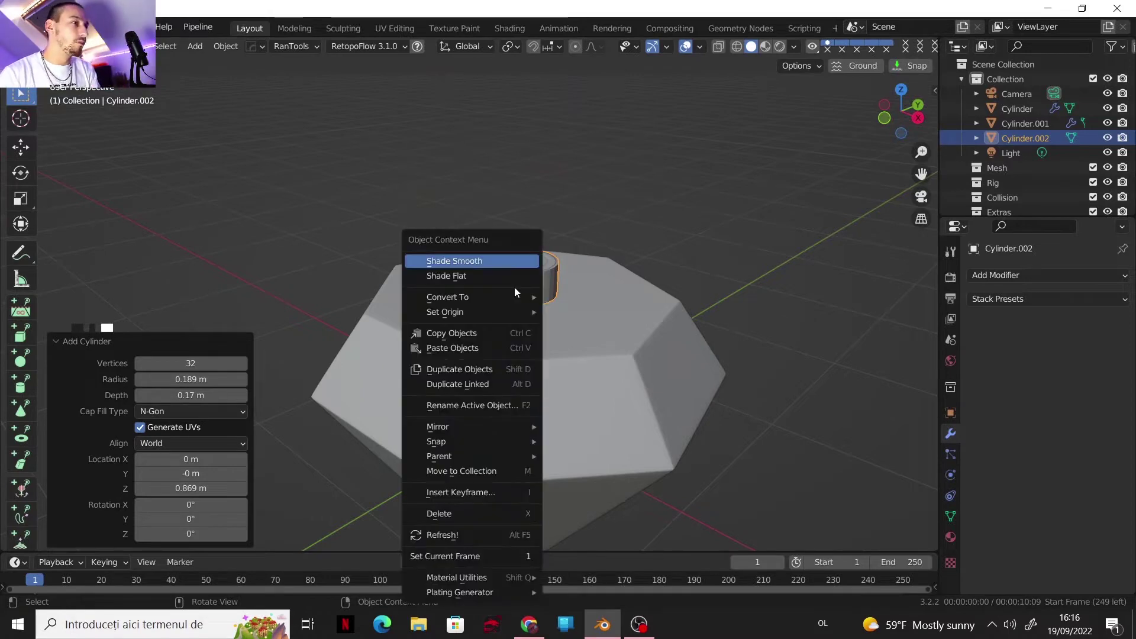
click(485, 261)
click(950, 516)
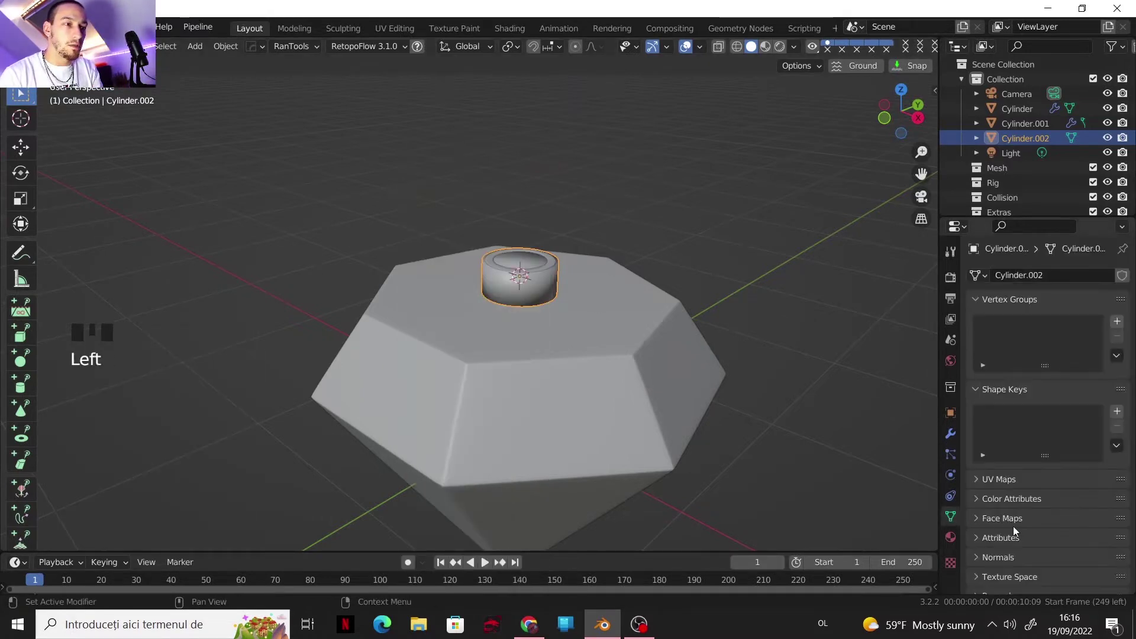
click(1000, 557)
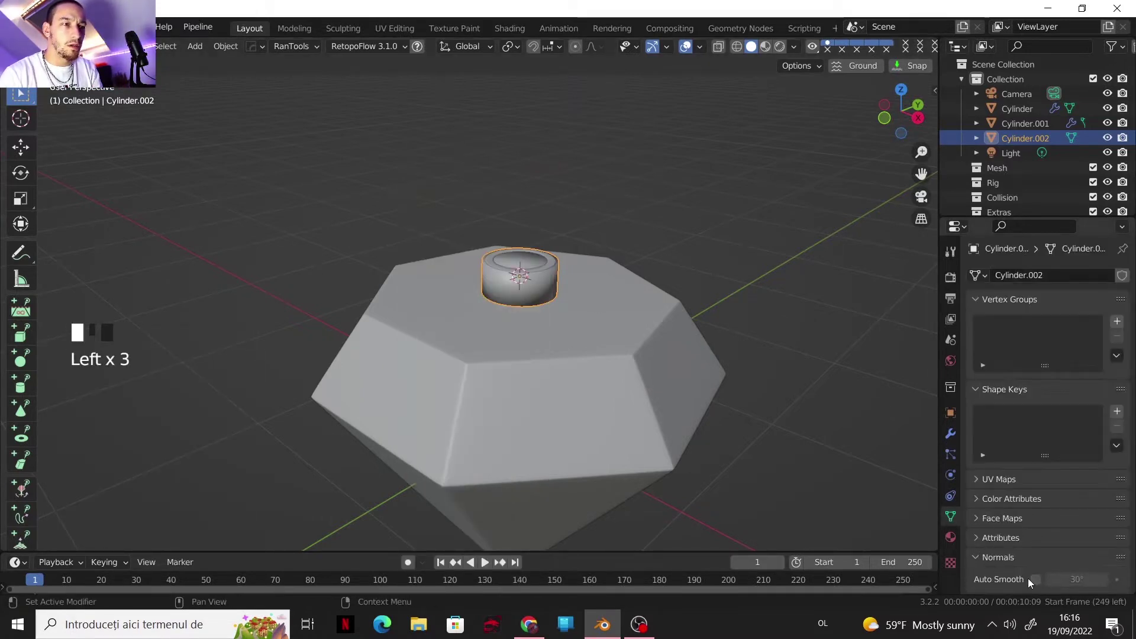
click(1032, 579)
- Raise the new cylinder about 0.046 m along Z so the base of the glass neck is exposed
scroll(543, 270, up, 2)
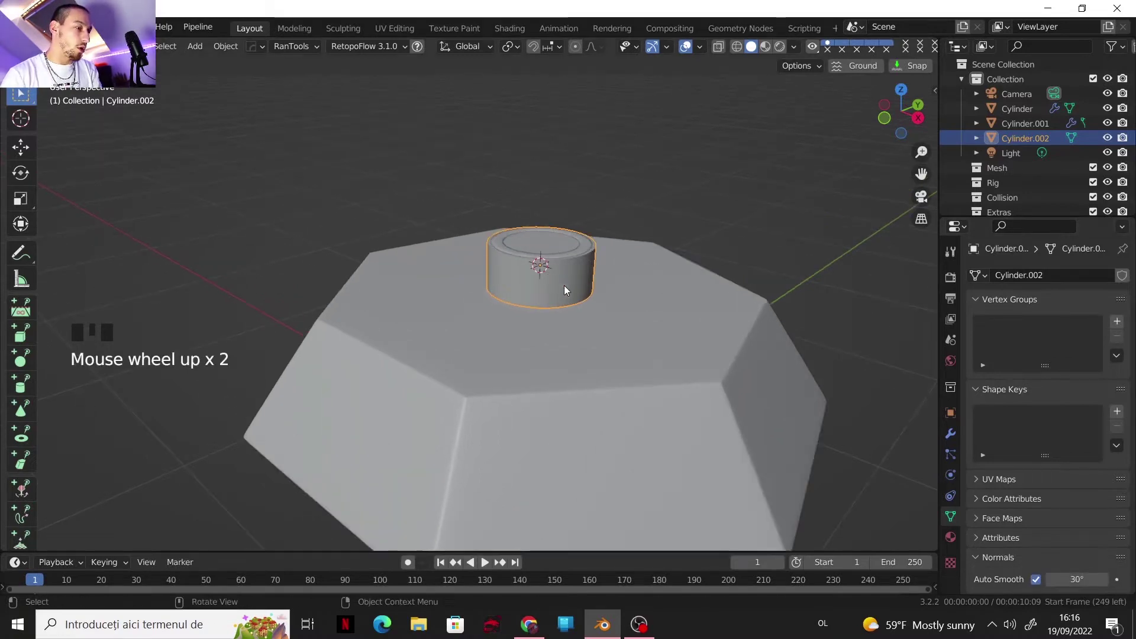
key(g)
key(z)
click(563, 270)
middle_drag(565, 270, 605, 243)
shift+middle_drag(605, 272, 566, 291)
scroll(612, 297, up, 7)
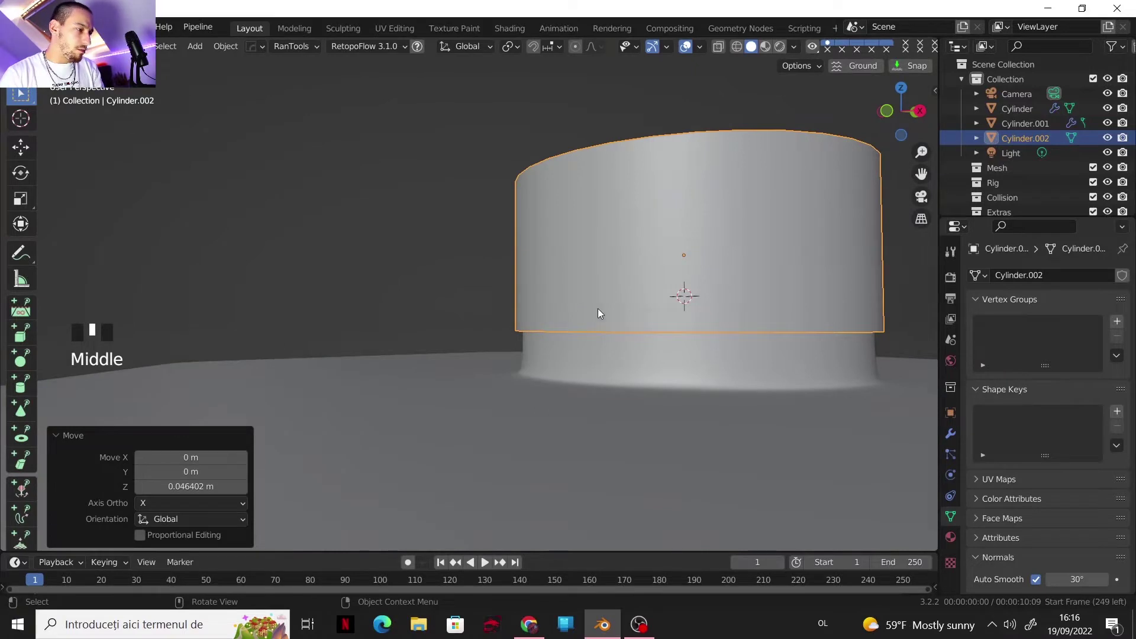
- Scale the cylinder slightly wider in X and Y only, and apply its scale
key(s)
key(shift+z)
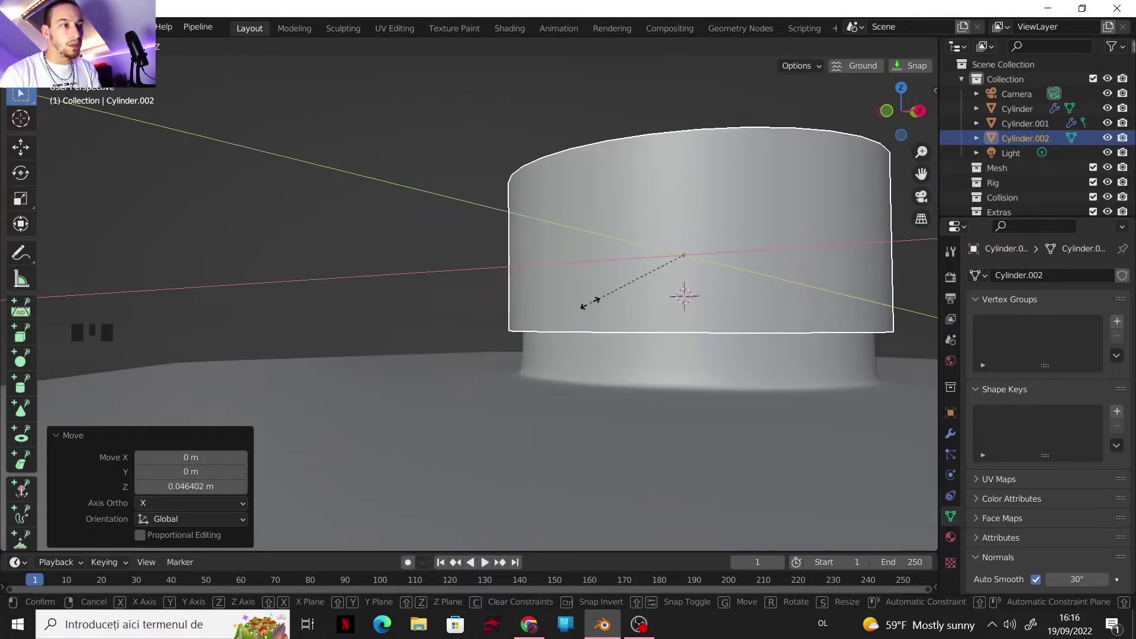
click(585, 305)
key(ctrl+a)
click(654, 264)
- In Edit Mode, select the cylinder's top face and inset it by about 0.066 m
scroll(731, 272, down, 3)
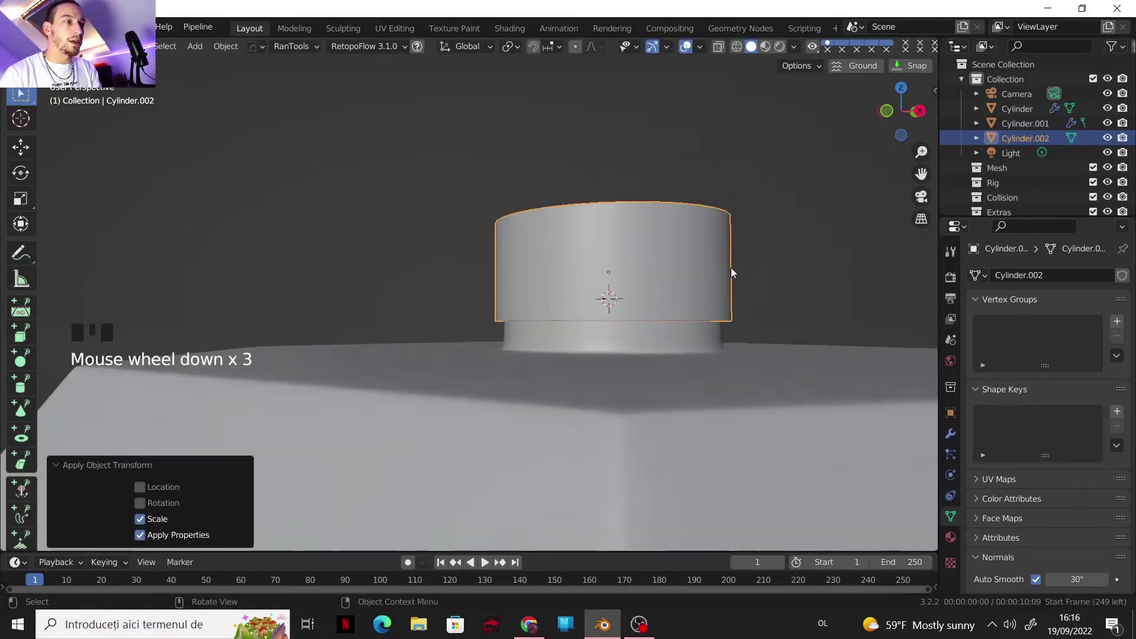
shift+middle_drag(731, 272, 583, 242)
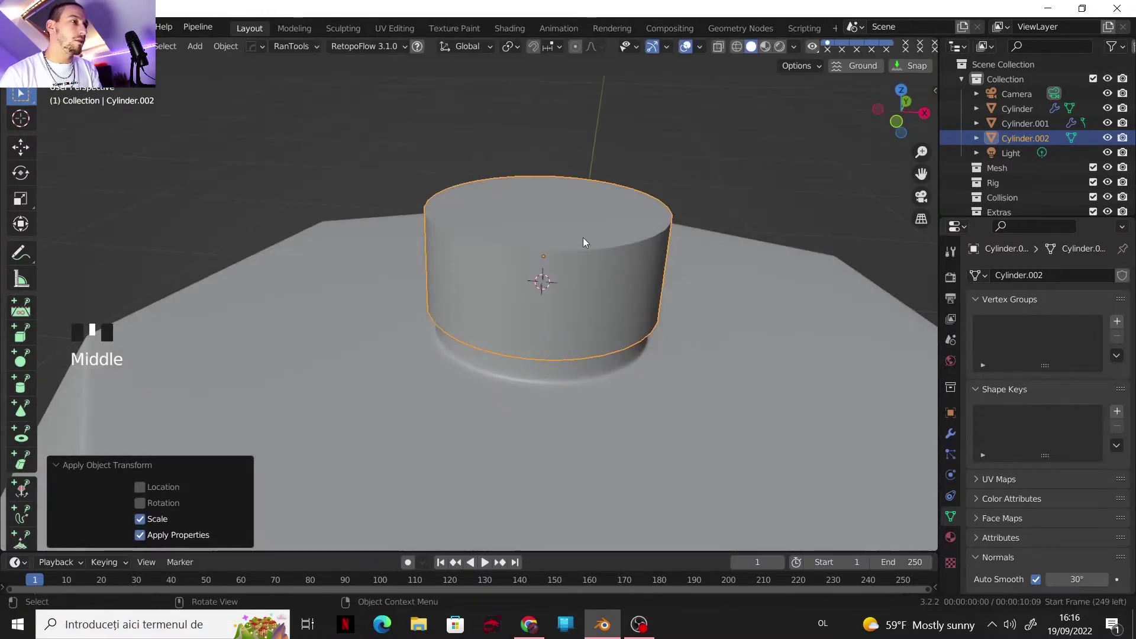
key(Tab)
click(552, 219)
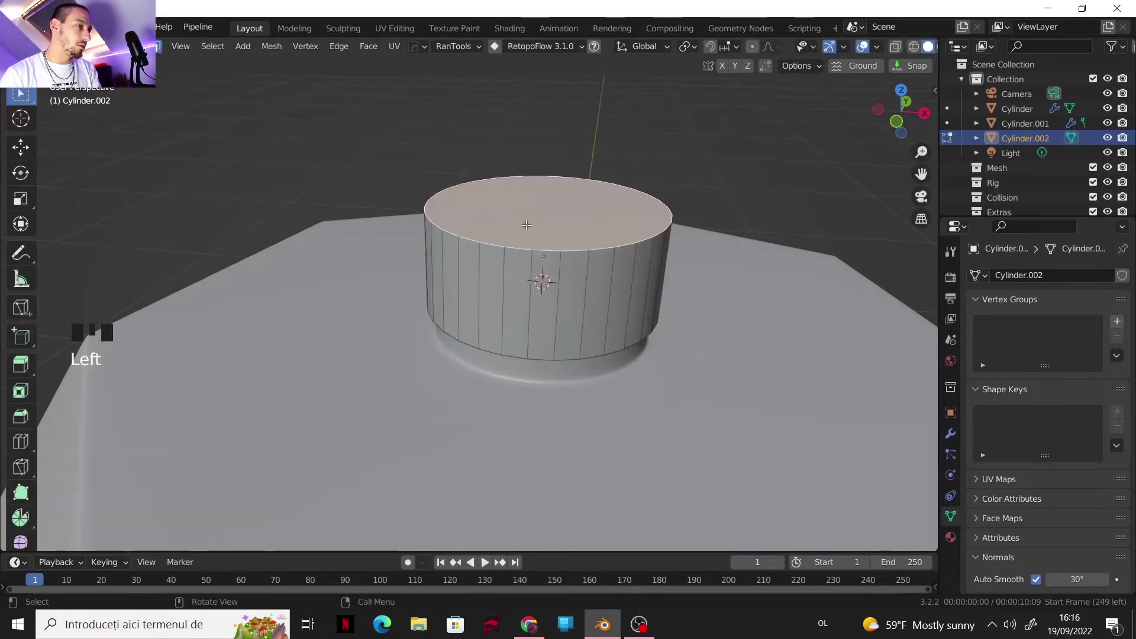
click(889, 130)
scroll(640, 259, down, 2)
shift+middle_drag(639, 259, 623, 362)
scroll(620, 273, down, 1)
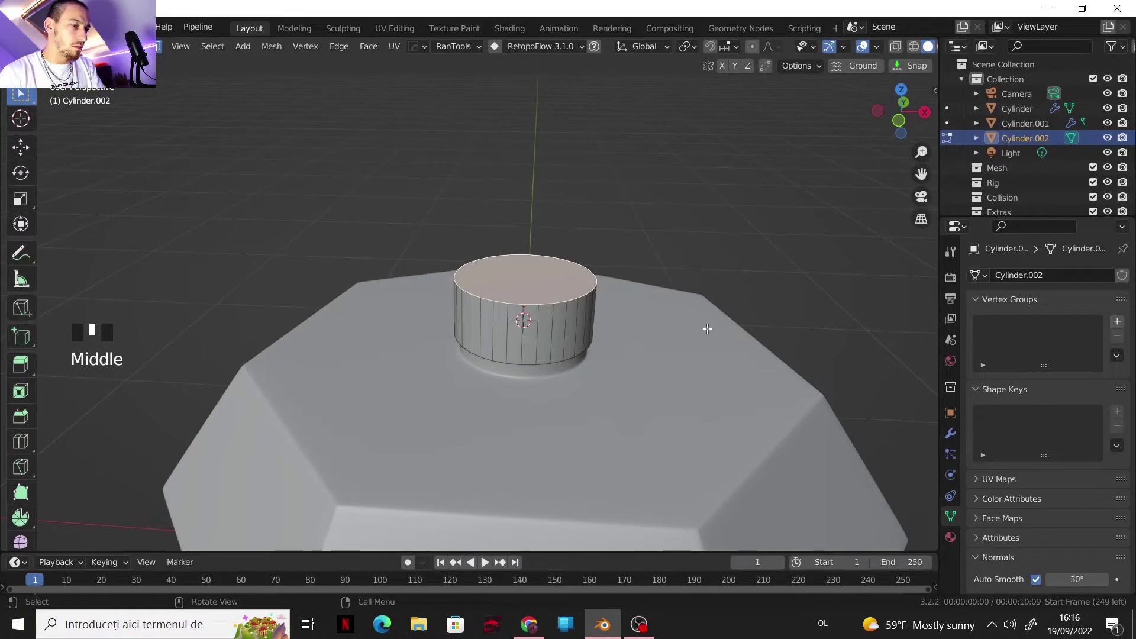
key(i)
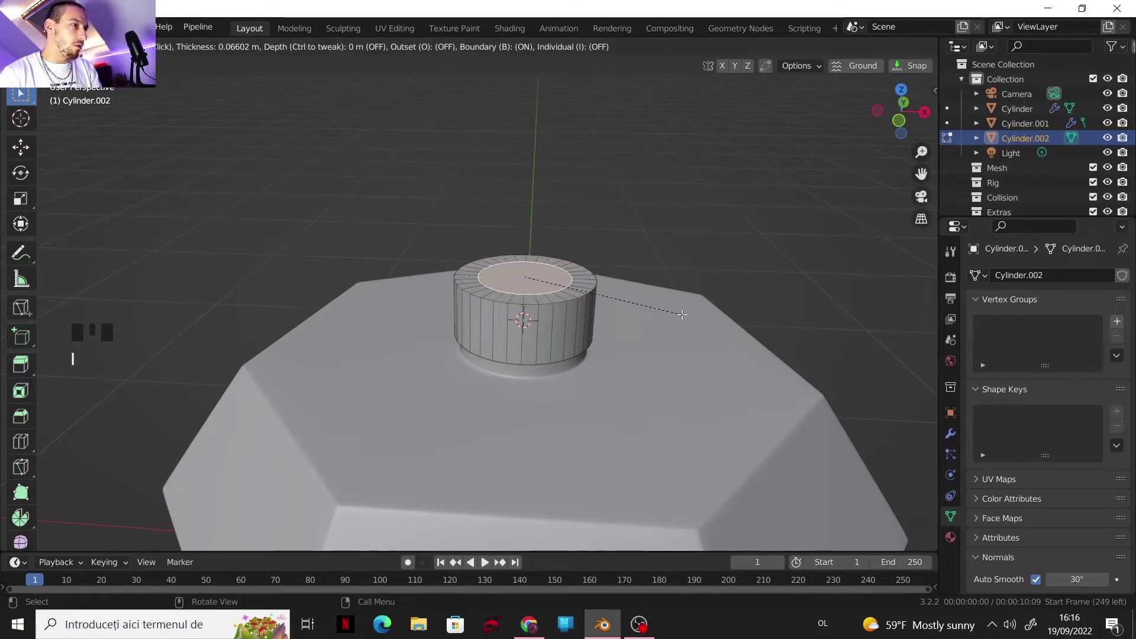
click(681, 314)
- Raise the inset top face about 0.058 m along Z and extrude it upward by about 0.165 m
key(g)
key(z)
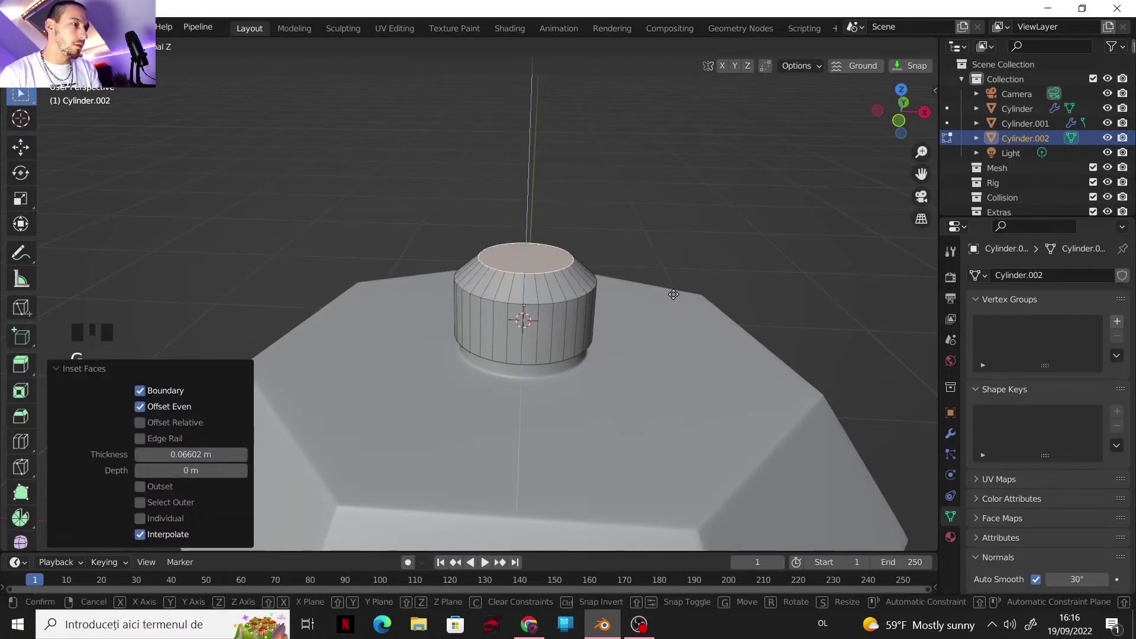
click(648, 316)
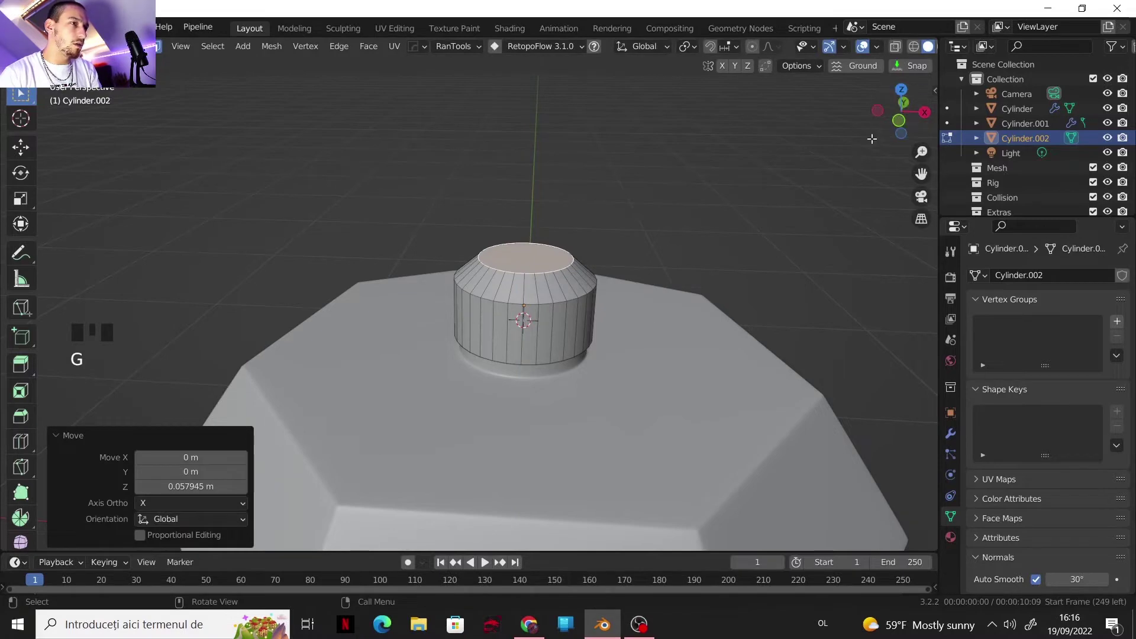
key(e)
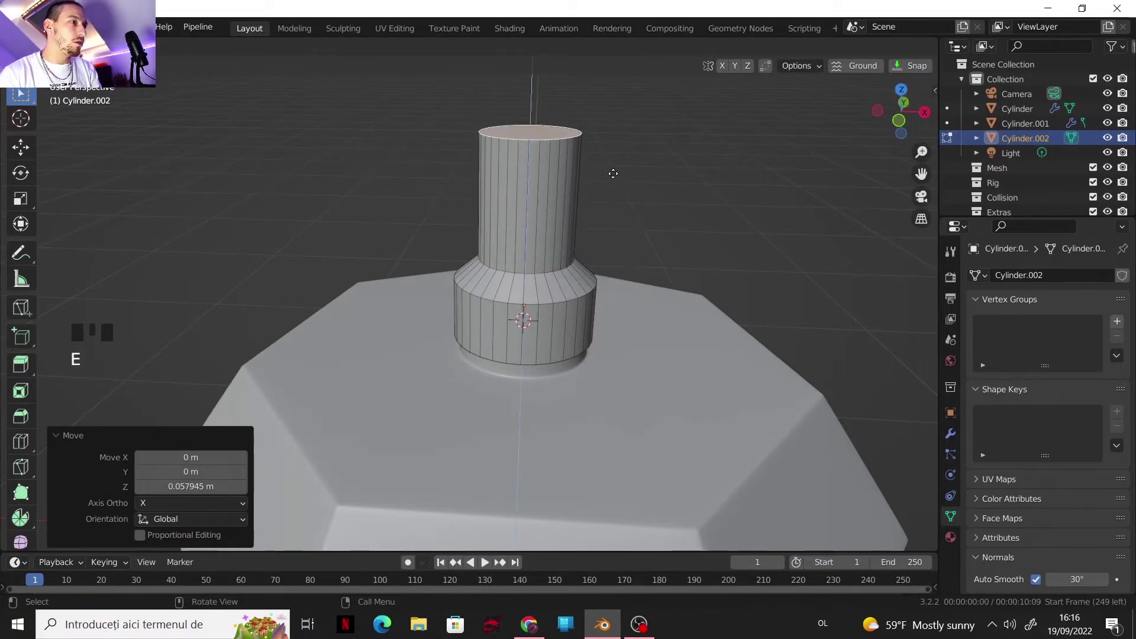
click(608, 239)
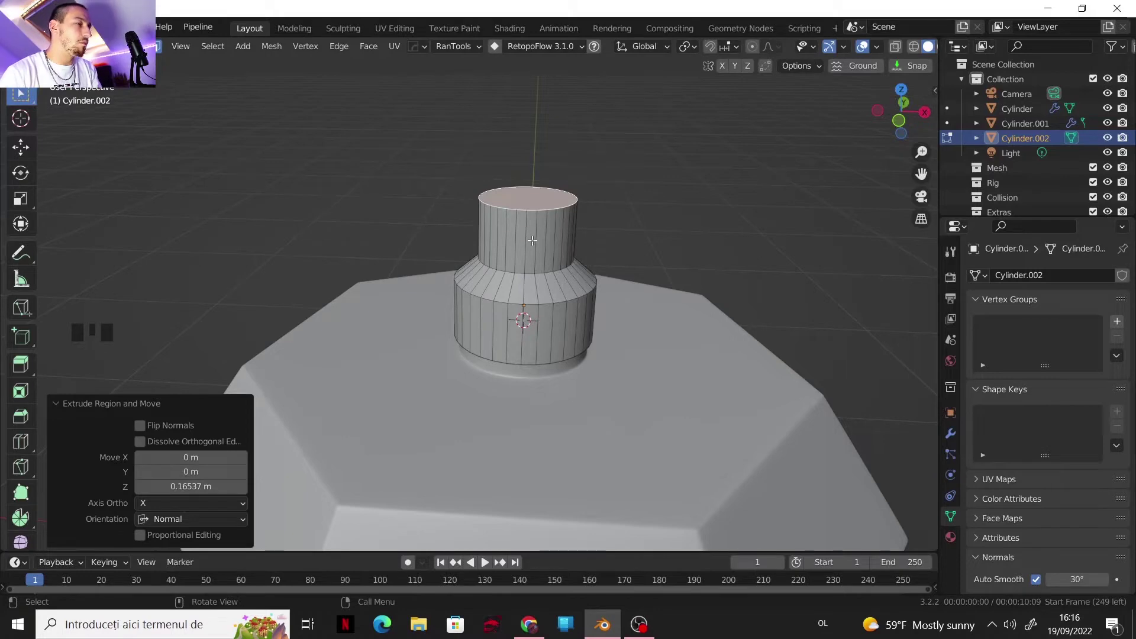
- Return to Object Mode and add a Bevel modifier to the stepped neck piece
key(Tab)
shift+middle_drag(557, 269, 497, 337)
scroll(497, 337, up, 2)
click(950, 433)
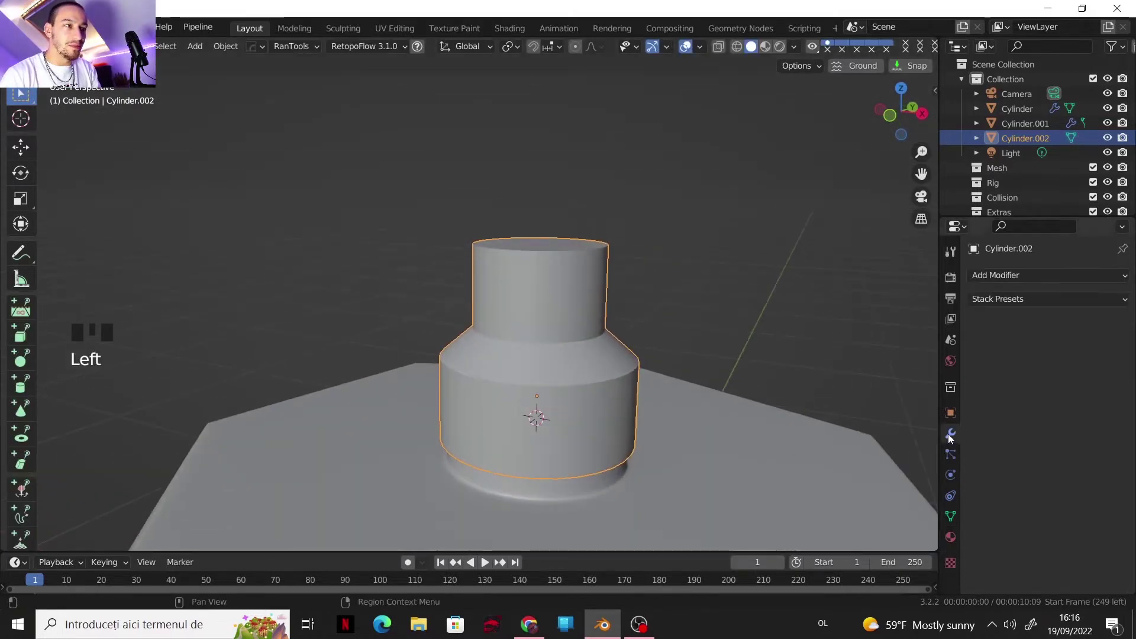
click(996, 277)
click(846, 332)
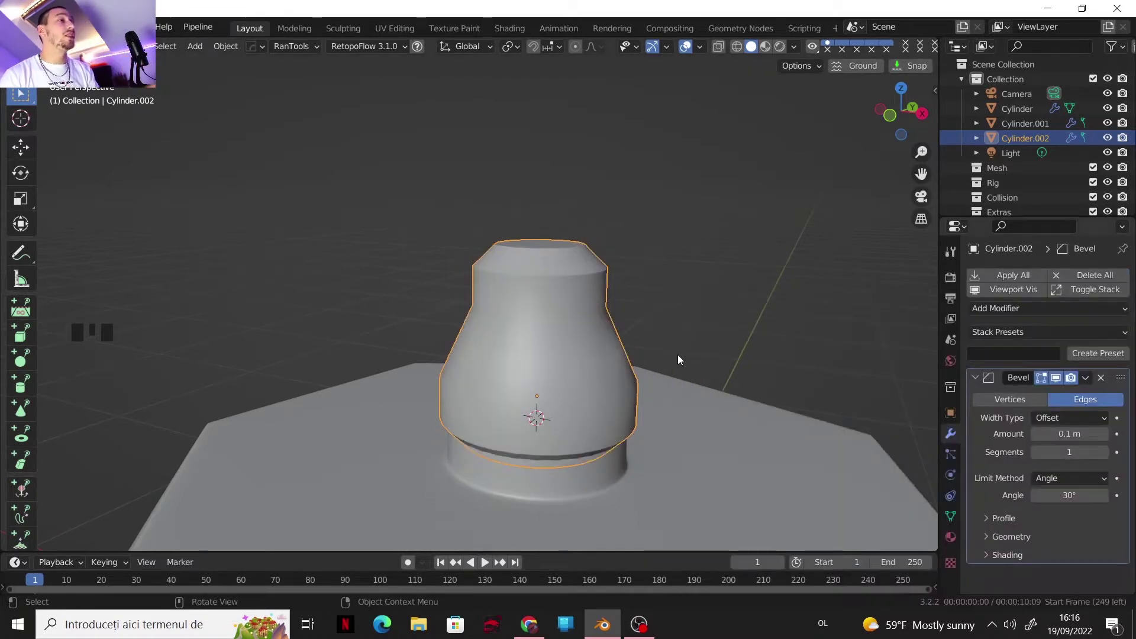
- Compare the neck piece with the bevel hidden and shown, and set the bevel amount to 0.004 m with 2 segments
click(1055, 377)
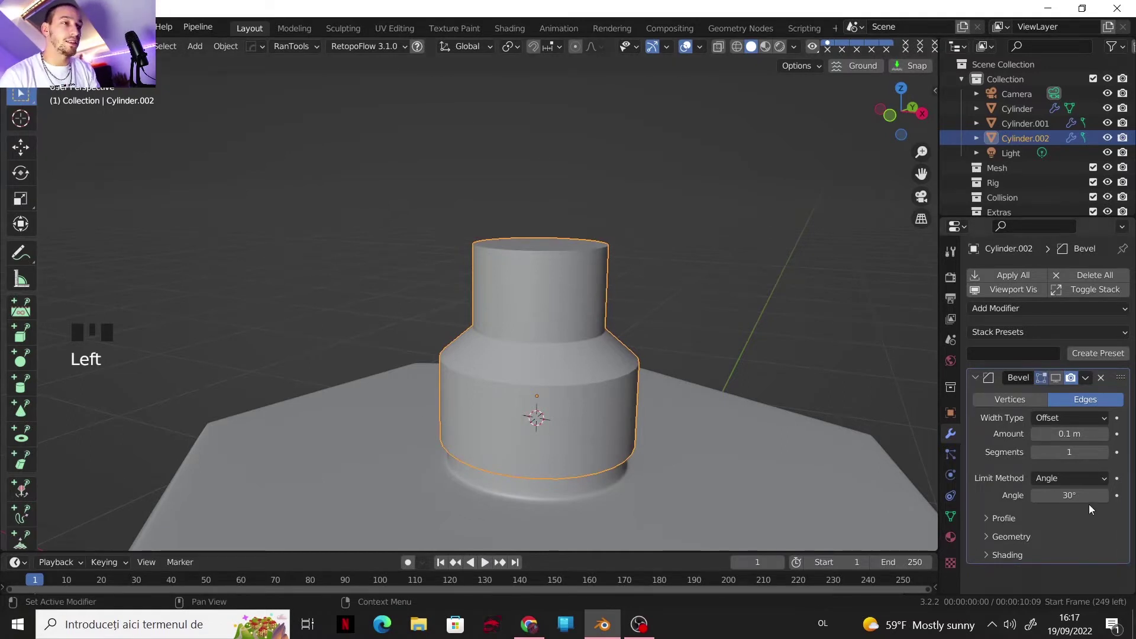
click(1055, 378)
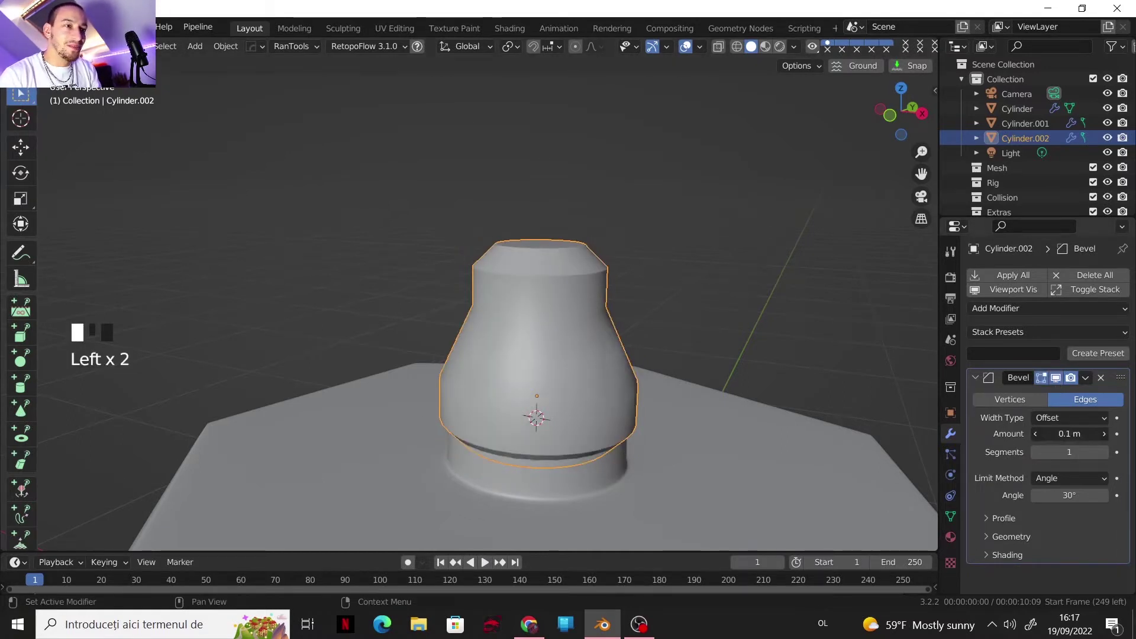
drag(1068, 434, 1034, 433)
click(1104, 452)
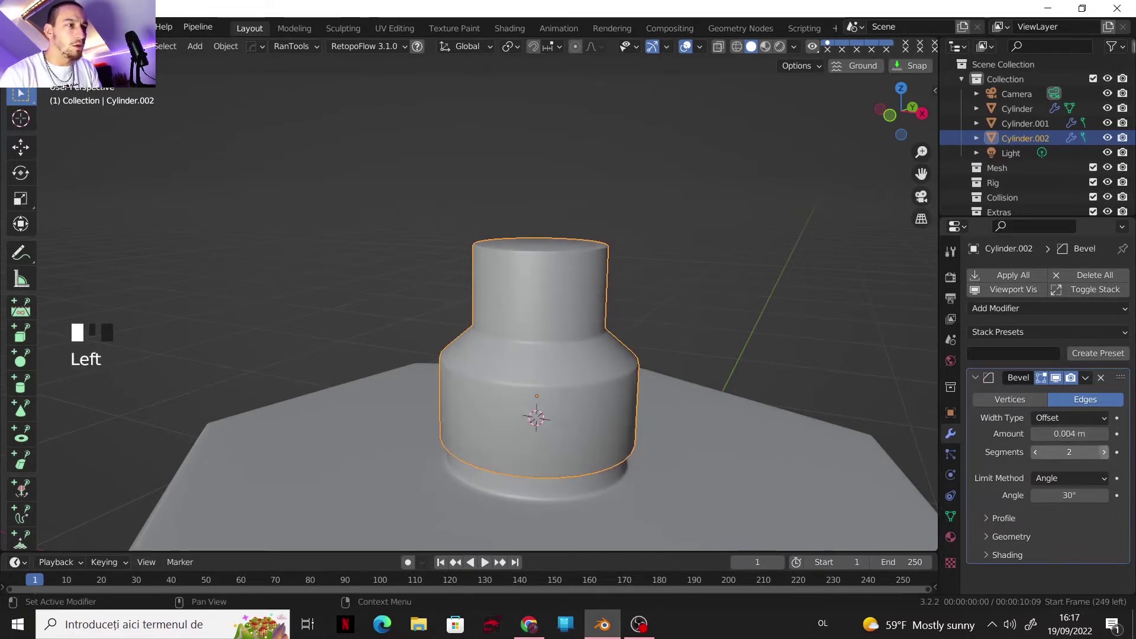
- Open the choice of modifiers to add another one to the neck piece
click(995, 309)
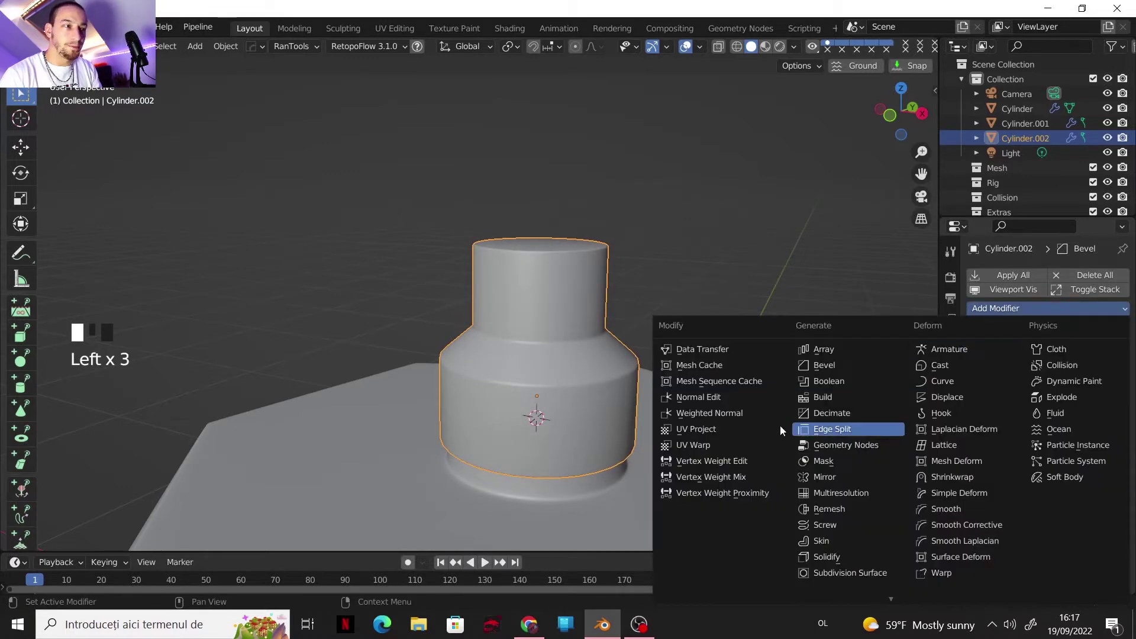
- Add a Weighted Normal modifier to the beveled neck cylinder and toggle its viewport display off and on to compare the shading
click(731, 409)
scroll(1040, 490, down, 4)
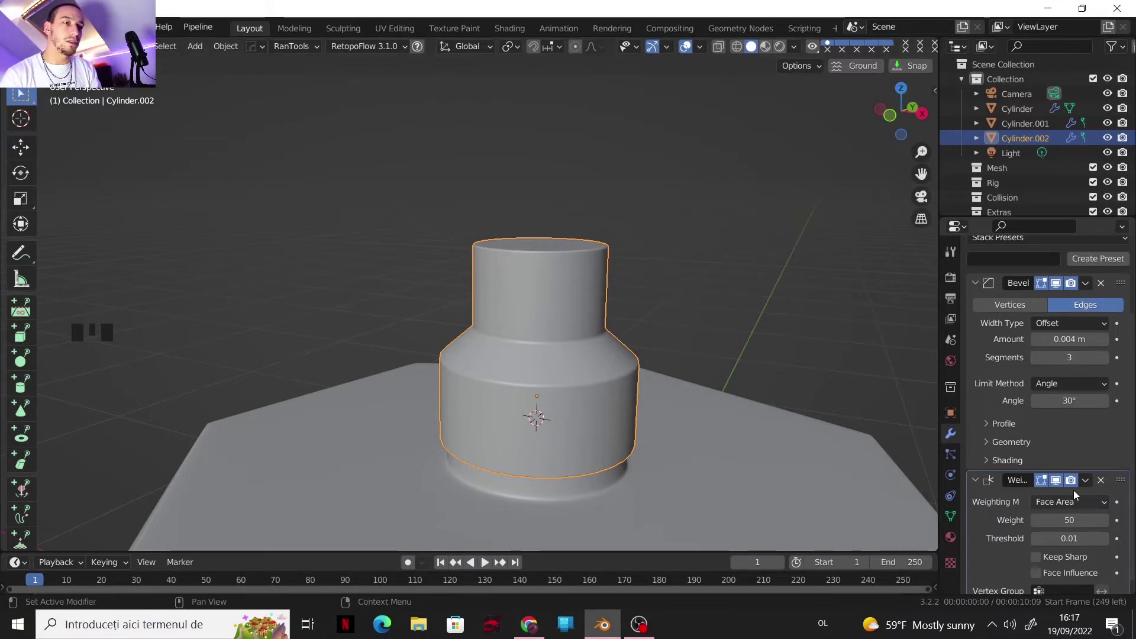
click(1055, 479)
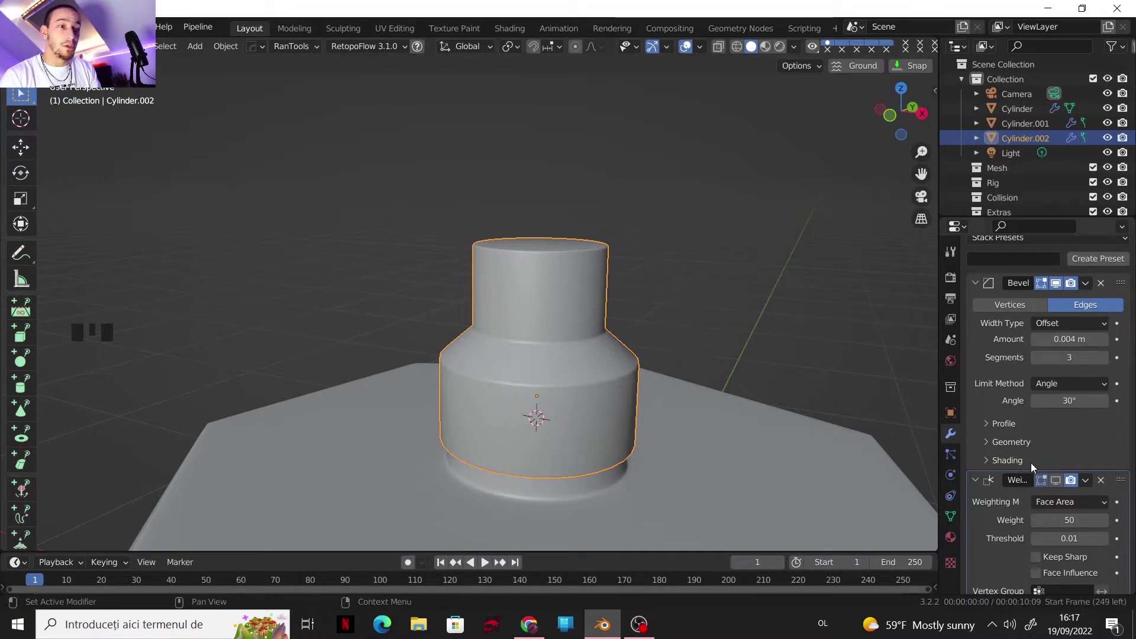
click(1056, 479)
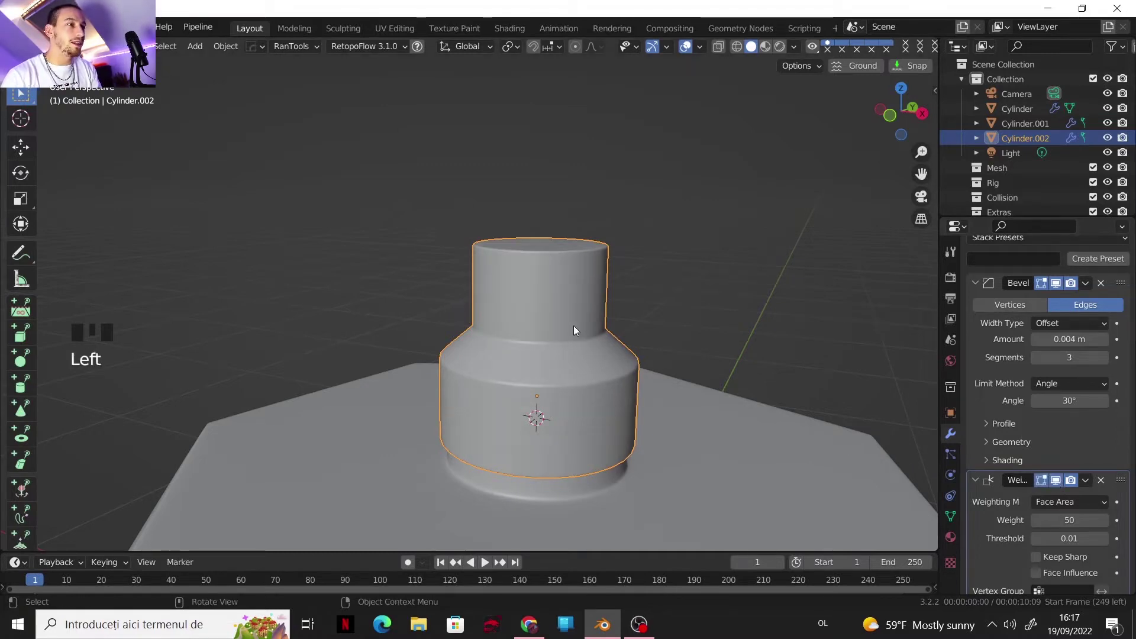
- Add a 32-vertex cylinder, 0.189 m in radius and 0.17 m deep, and move it along Z to the top of the neck
scroll(544, 296, up, 2)
key(shift+a)
mouse_move(545, 279)
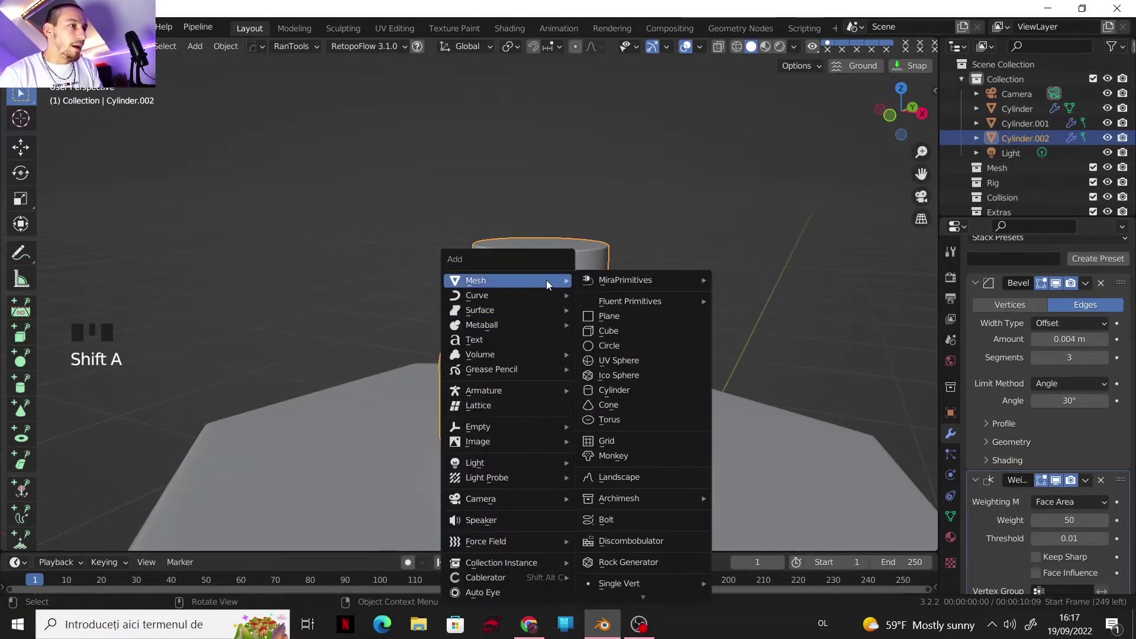
click(610, 389)
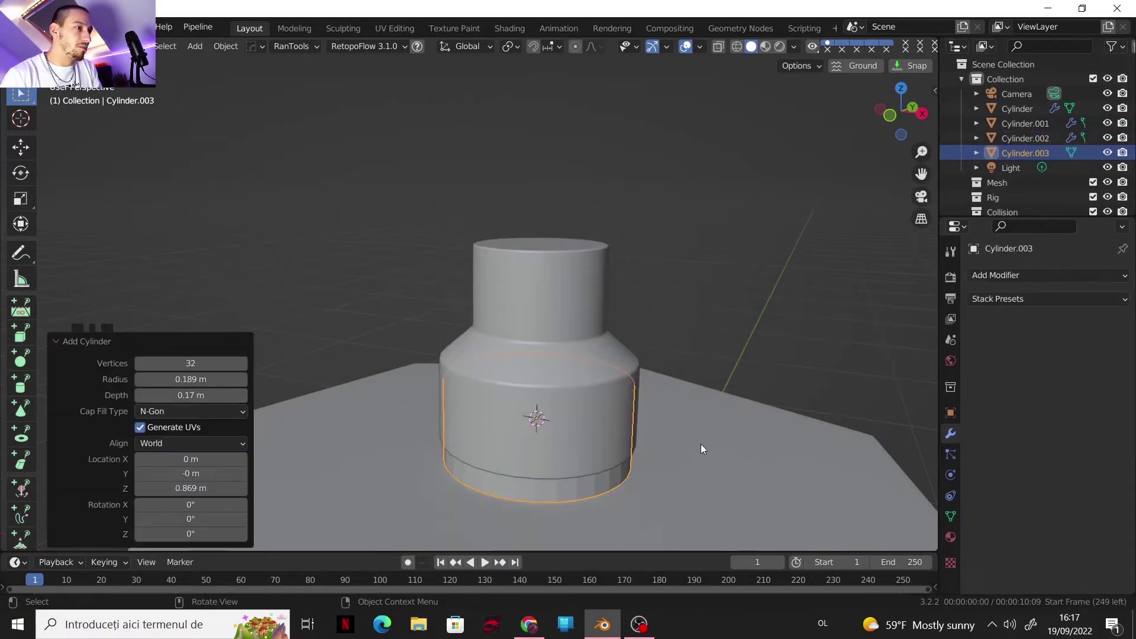
key(g)
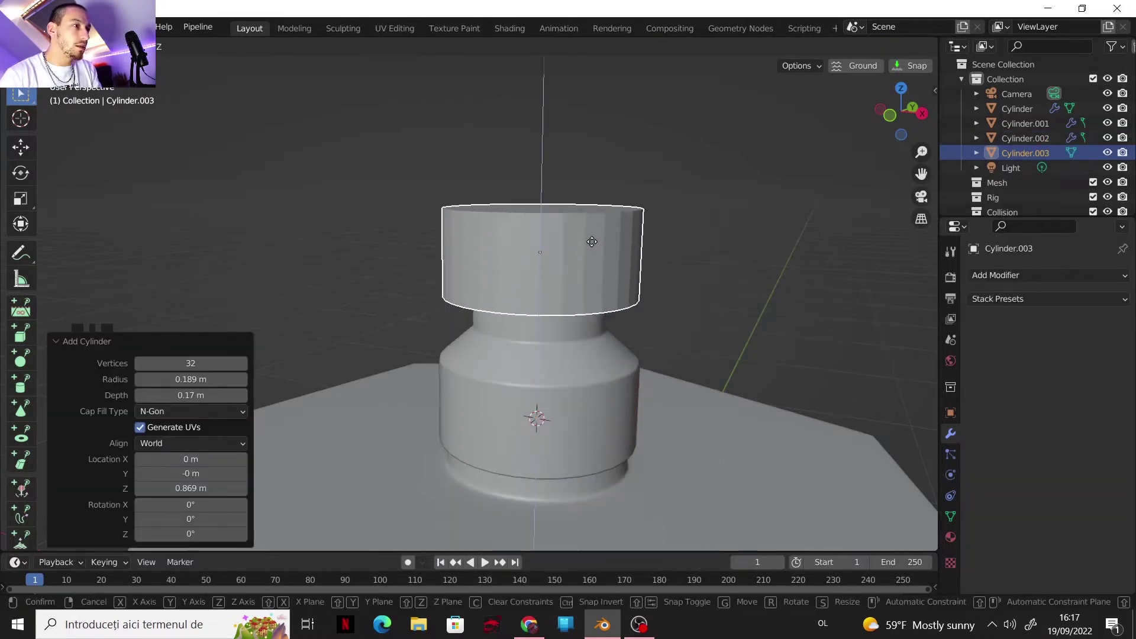
click(591, 240)
shift+middle_drag(593, 246, 641, 286)
key(g)
key(z)
click(601, 281)
- Scale the new cylinder to about 0.76 in X and Y only, and apply its scale
key(s)
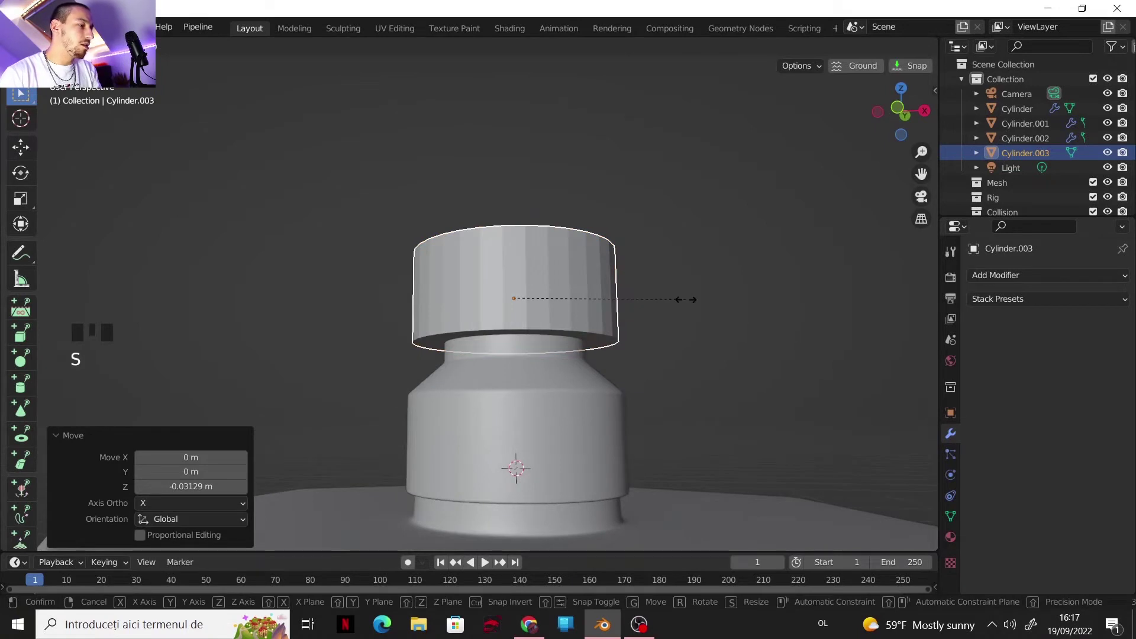
key(shift+z)
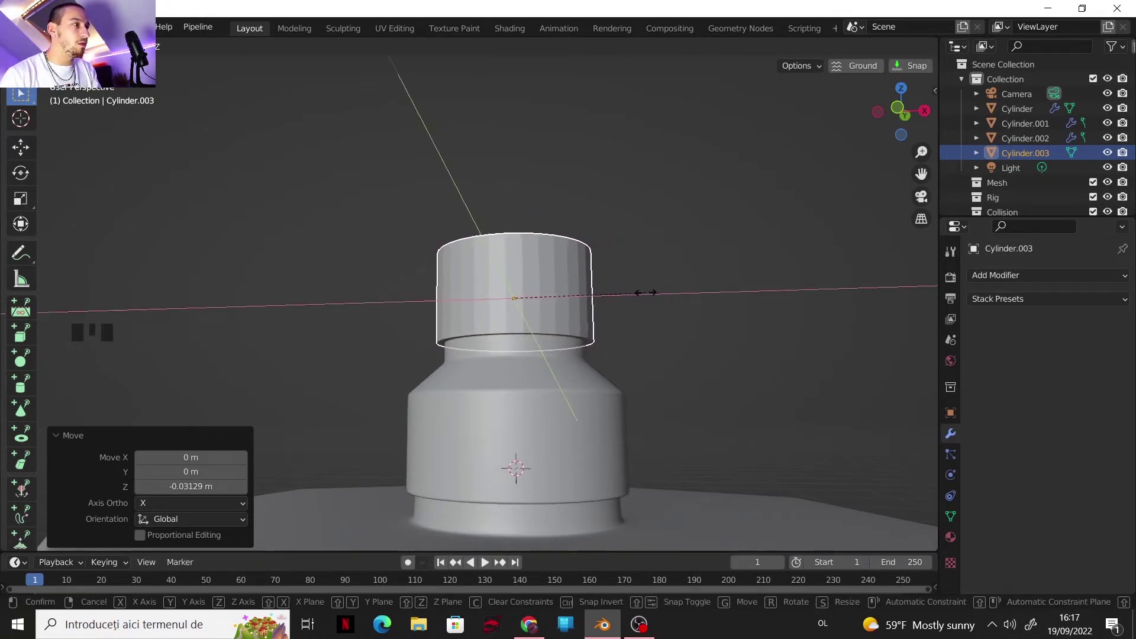
click(644, 291)
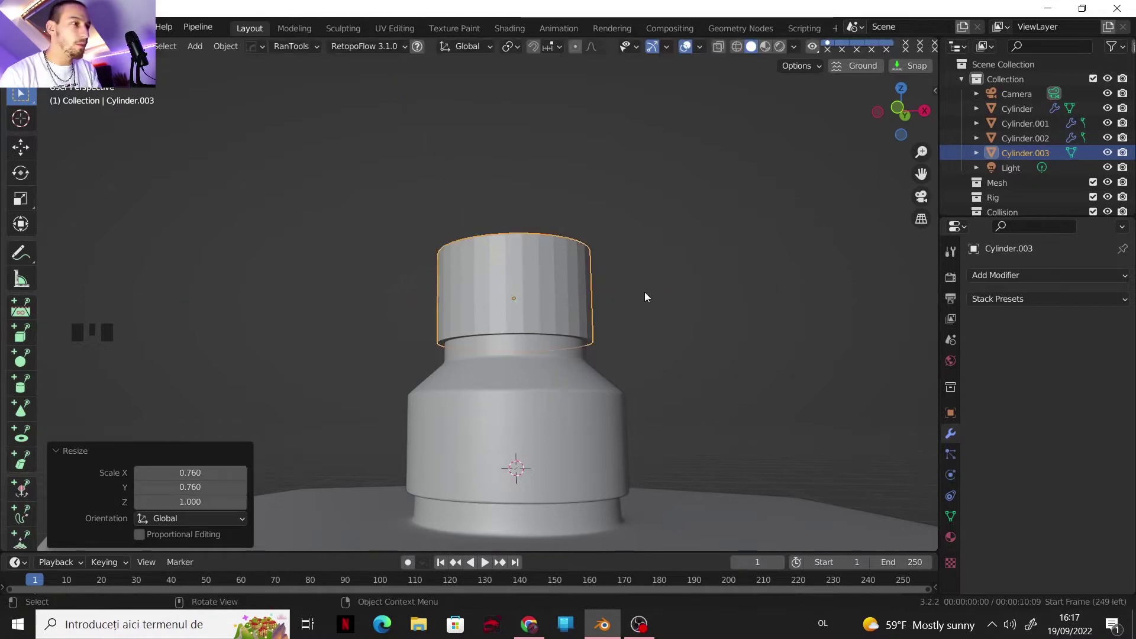
middle_drag(633, 307, 625, 314)
key(ctrl+a)
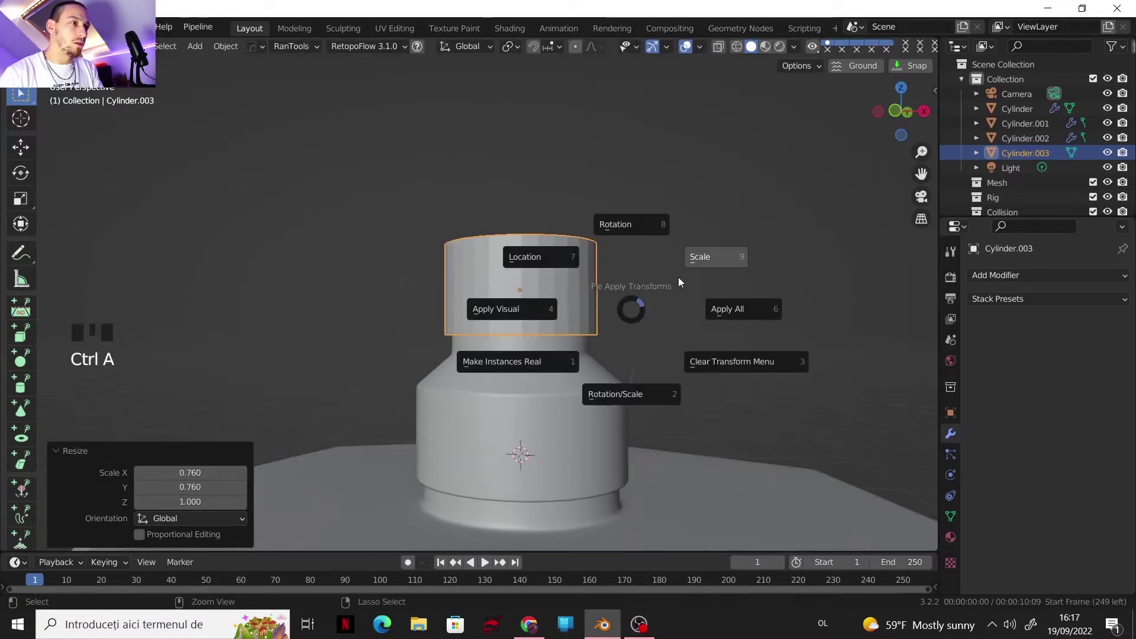
click(677, 278)
- Raise the top face of the new cylinder along Z to make the cylinder taller
middle_drag(676, 280, 655, 331)
key(Tab)
click(536, 228)
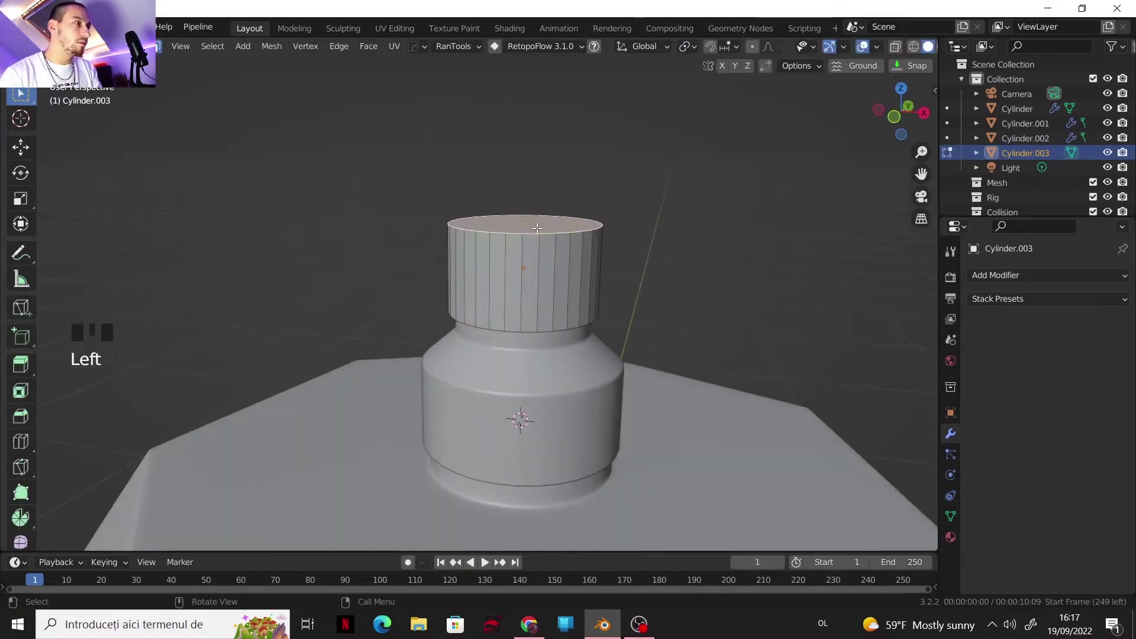
key(g)
key(z)
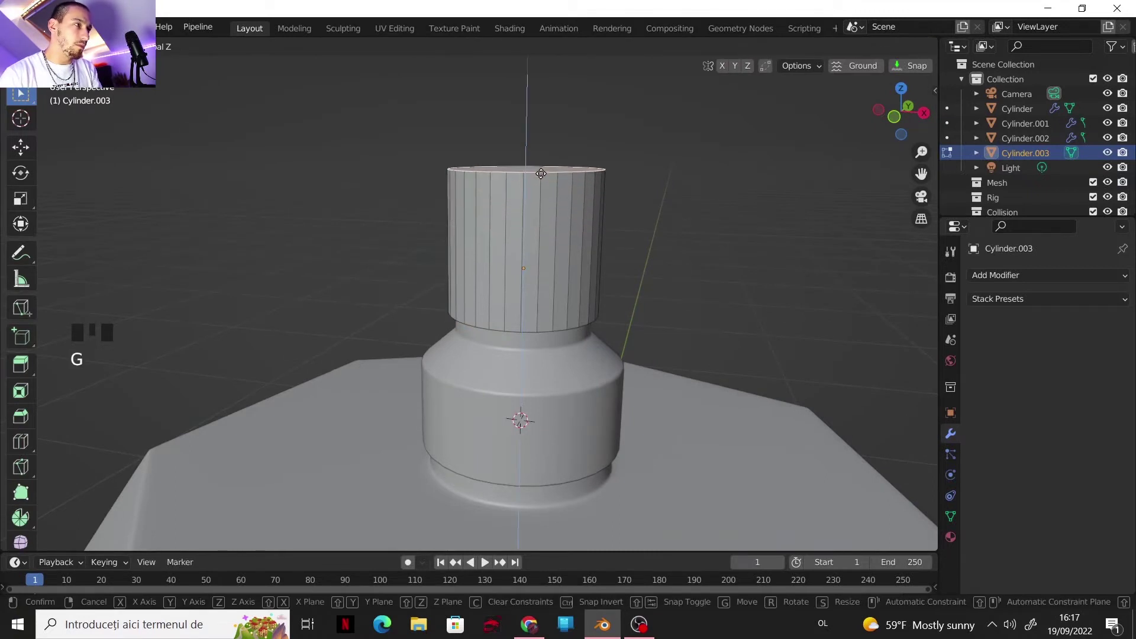
click(541, 173)
- Adjust the tall cylinder's bottom face along Z around the neck and raise its top face slightly further
middle_drag(555, 268, 522, 320)
click(521, 320)
key(g)
key(z)
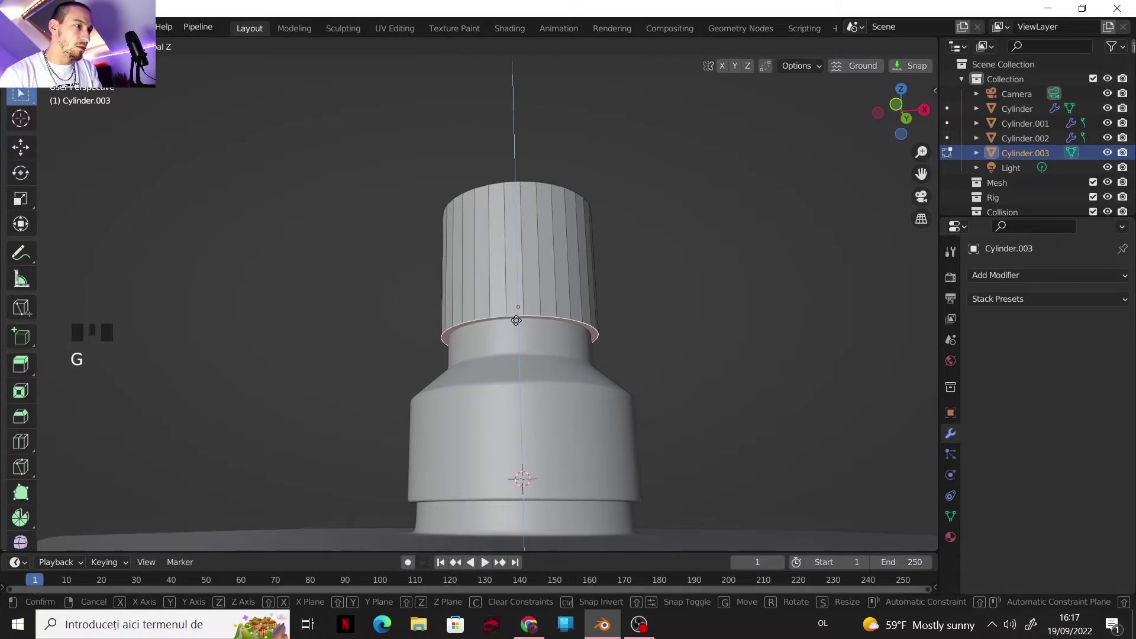
click(516, 320)
middle_drag(516, 320, 496, 425)
click(491, 247)
key(g)
key(z)
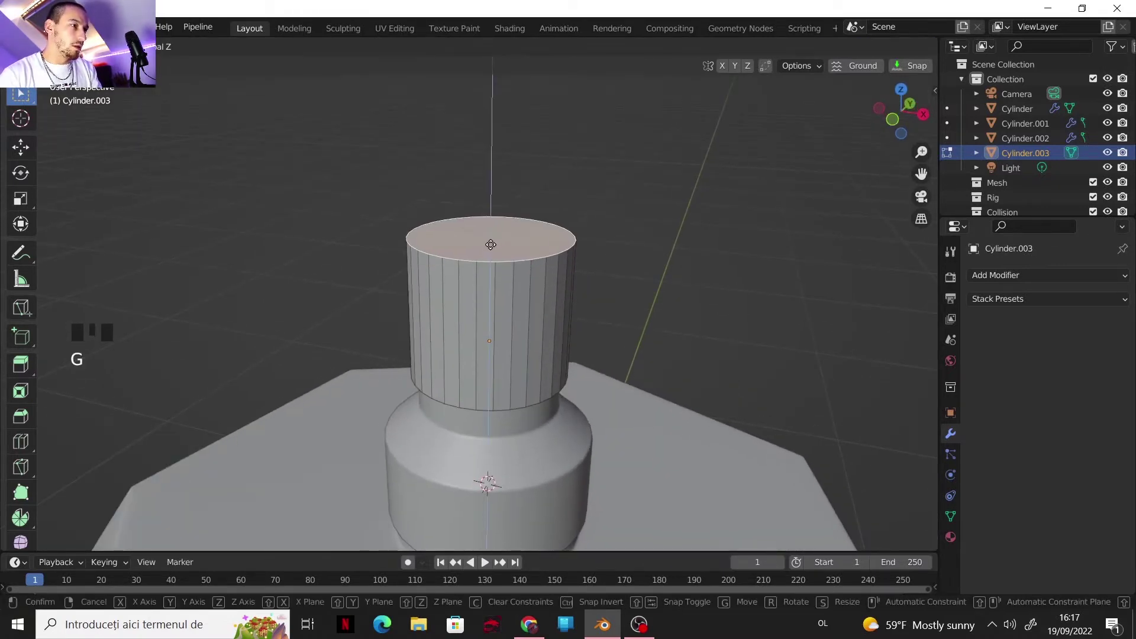
click(490, 239)
key(Tab)
- Shade the top cylinder smooth and enable Auto Smooth at 30° in its normals settings
right_click(506, 274)
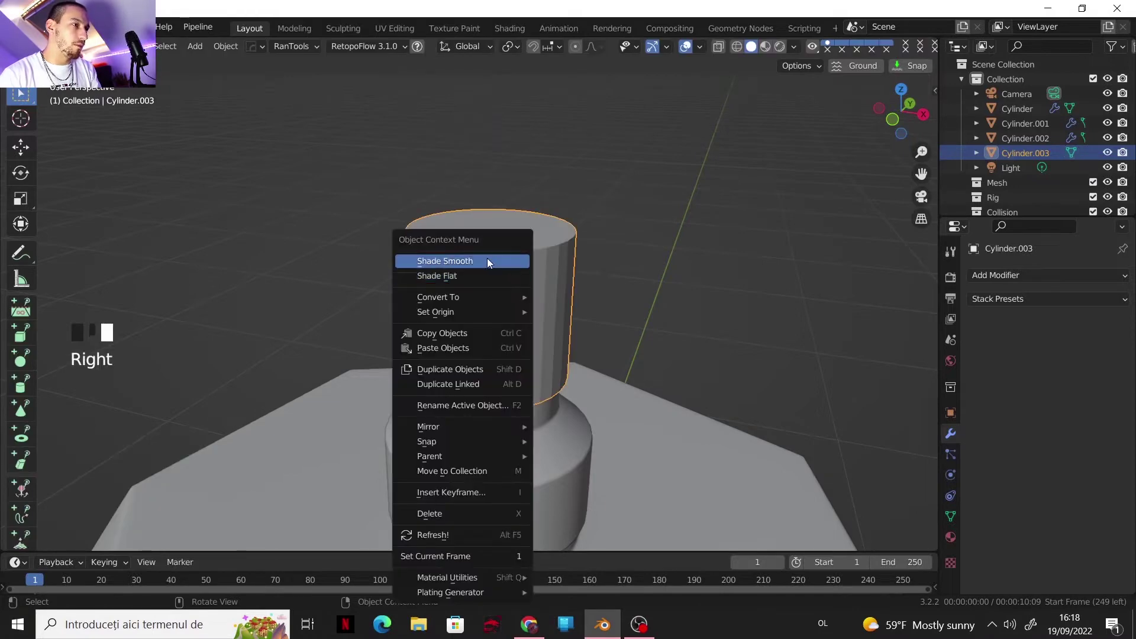
click(488, 258)
click(950, 536)
click(950, 516)
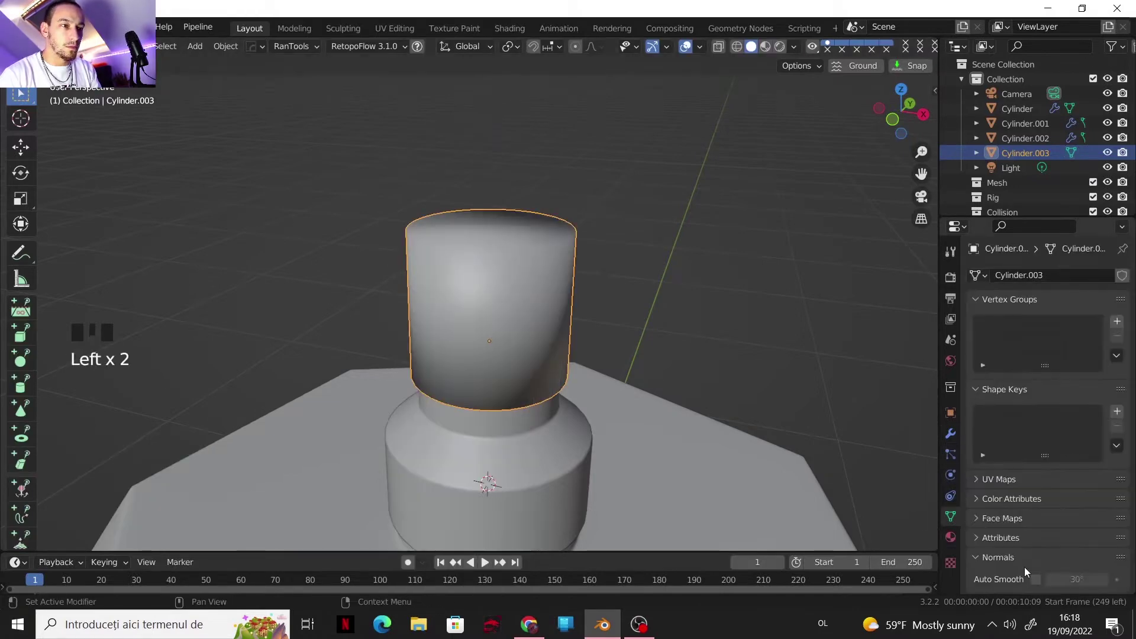
click(1031, 574)
click(1034, 578)
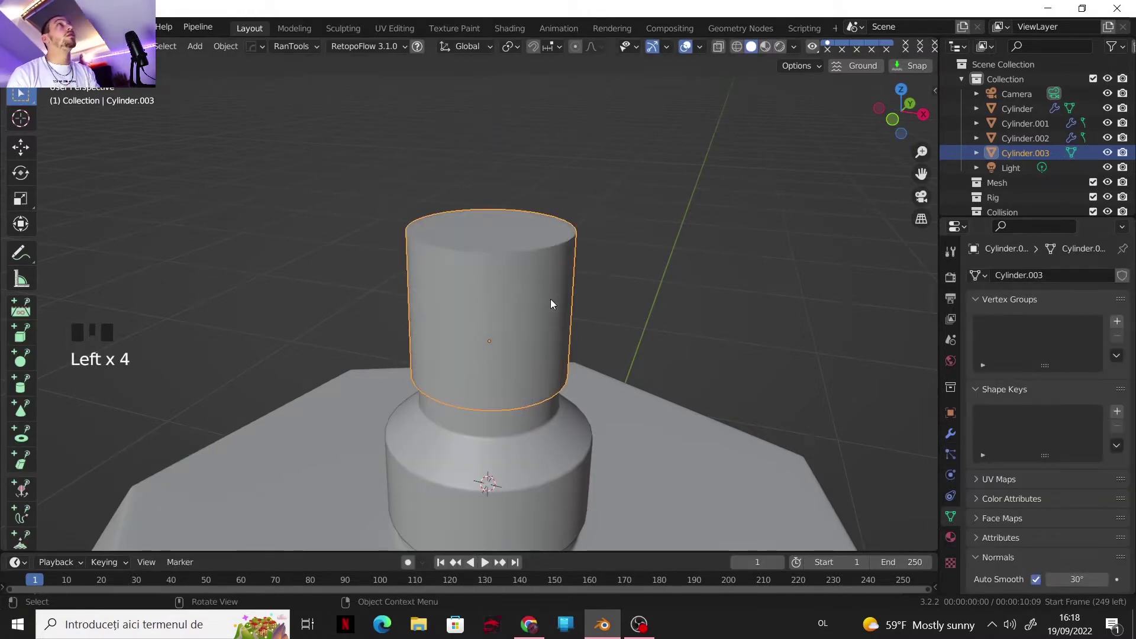
- Add three horizontal loop cuts around the upper part of the top cylinder, with the third midway between the other two
middle_drag(550, 299, 509, 246)
key(Tab)
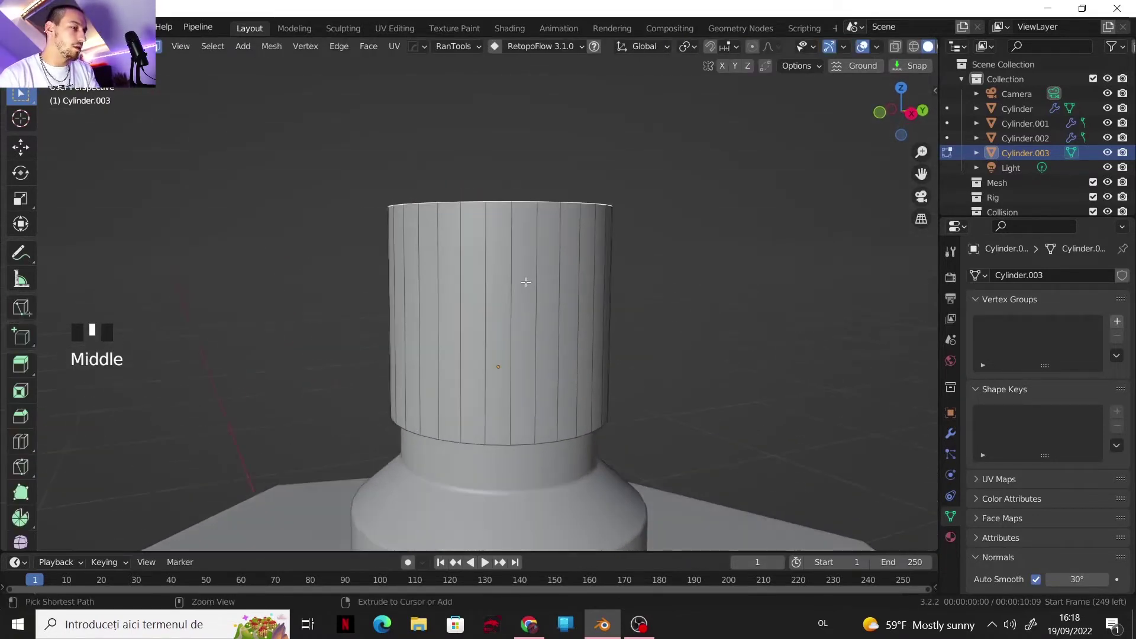
key(ctrl+r)
click(509, 247)
click(506, 243)
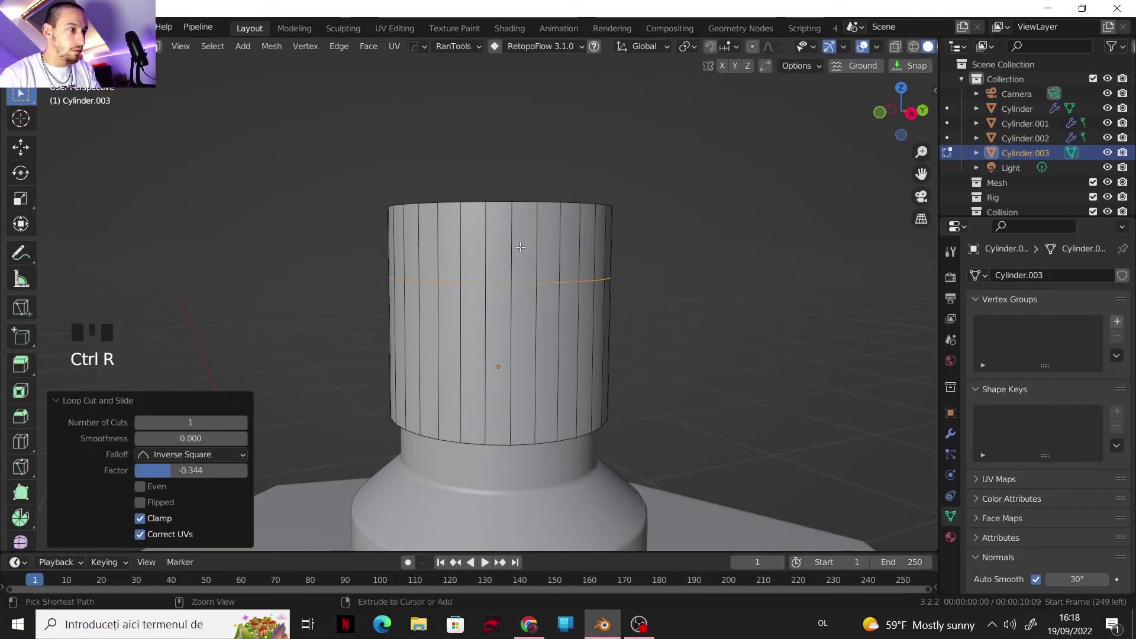
key(ctrl+r)
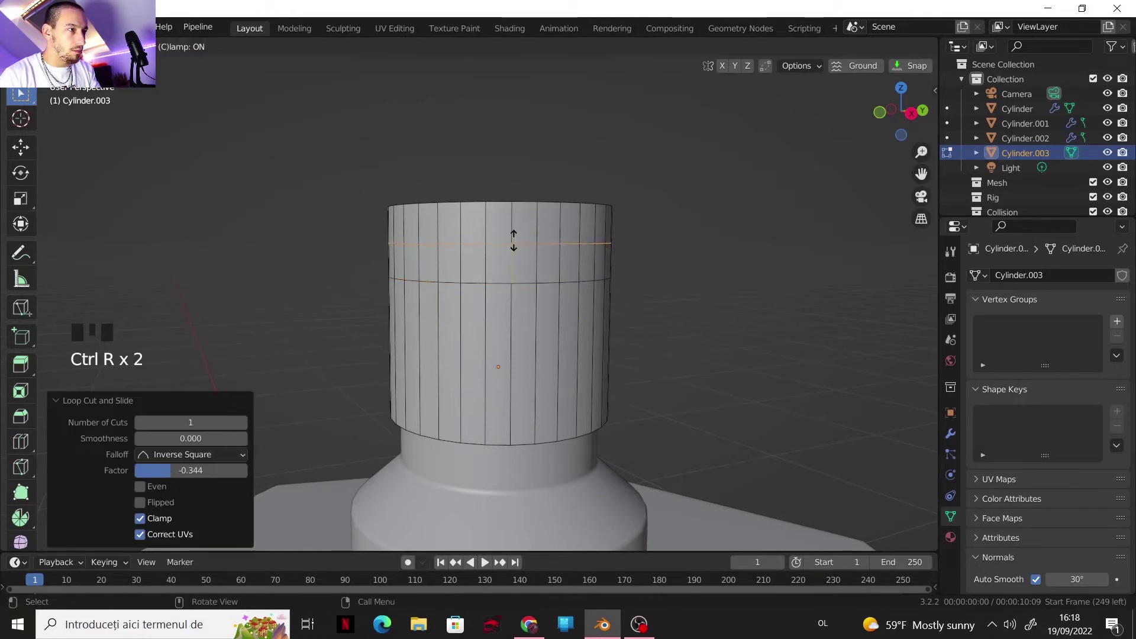
click(512, 242)
key(ctrl+r)
click(510, 251)
click(511, 253)
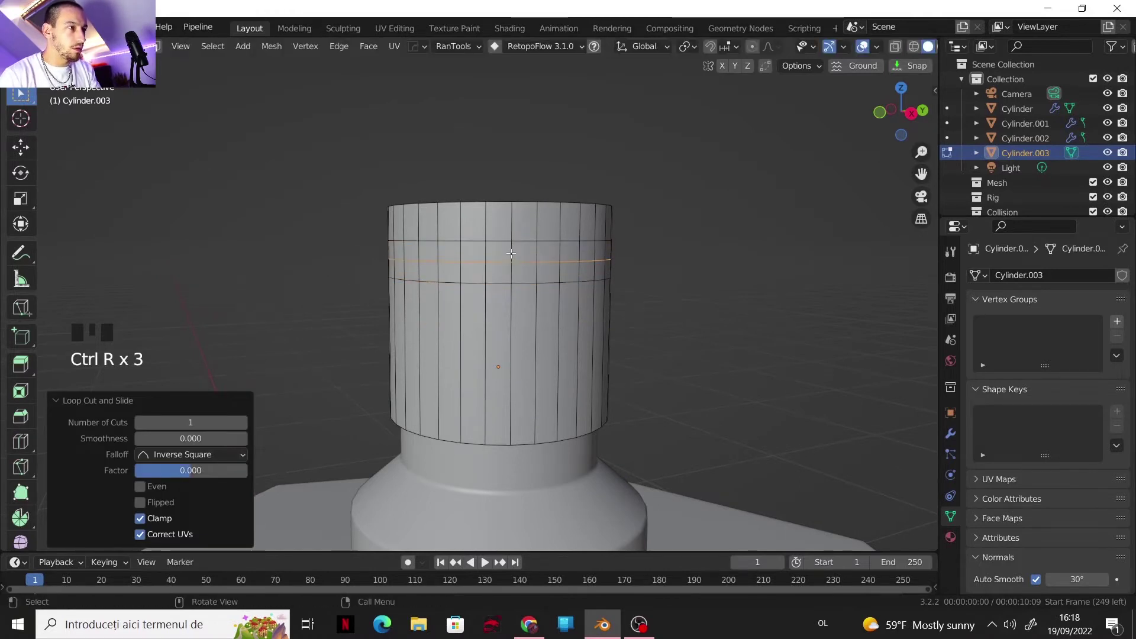
- Select the outline edges of a two-by-two block of faces between the loop cuts and reshape it with LoopTools Circle
scroll(511, 253, up, 3)
shift+middle_drag(511, 254, 509, 309)
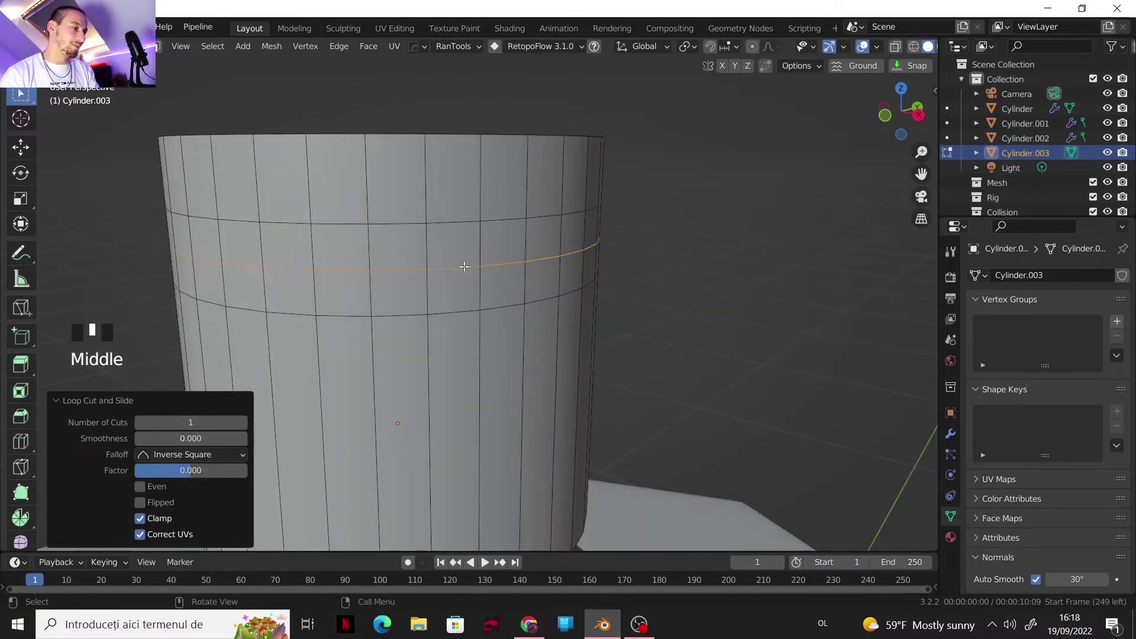
key(2)
click(458, 230)
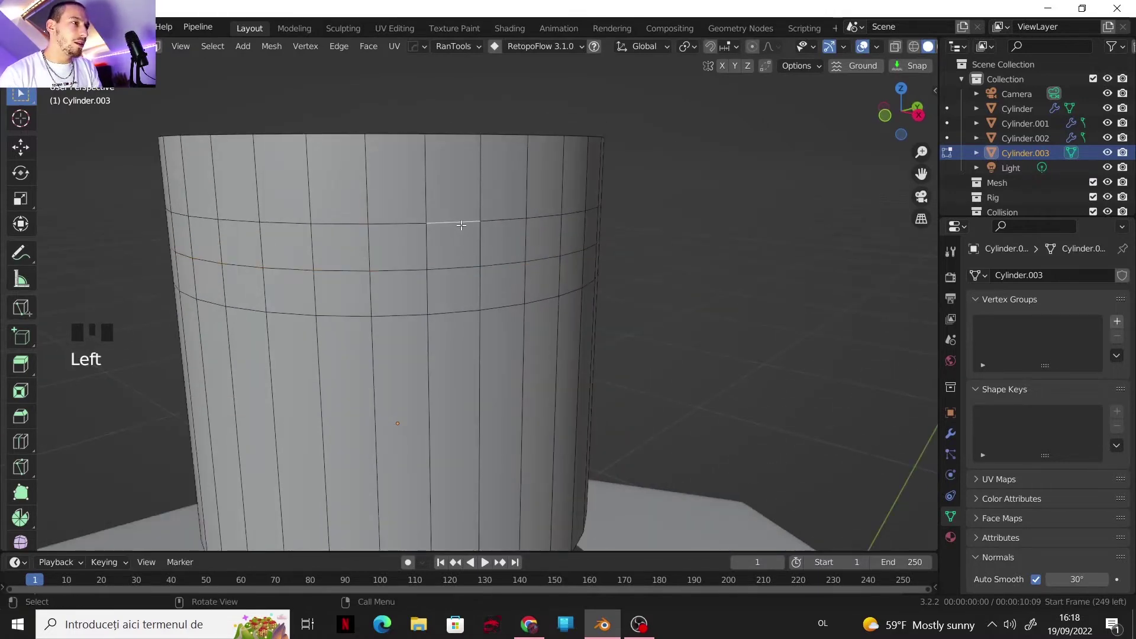
shift+click(499, 226)
shift+click(520, 267)
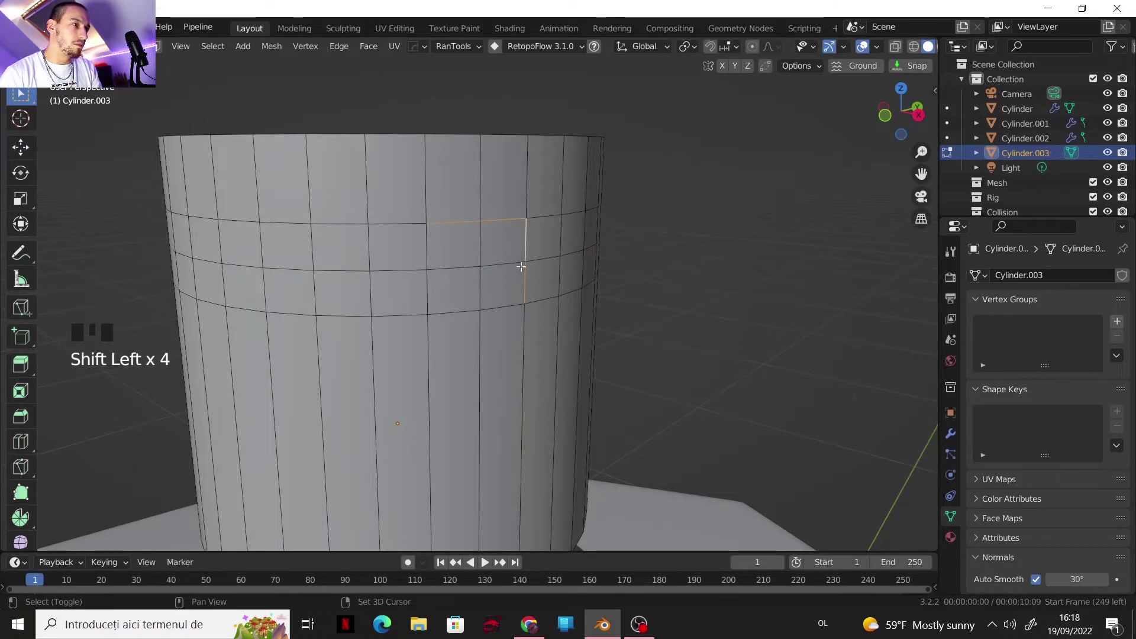
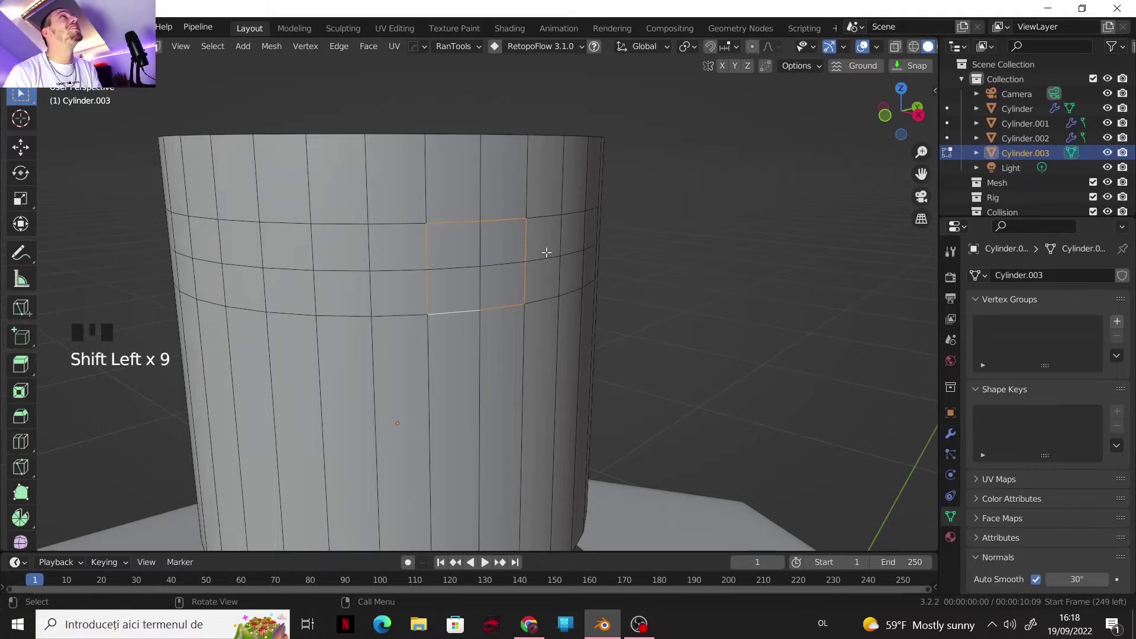
right_click(529, 270)
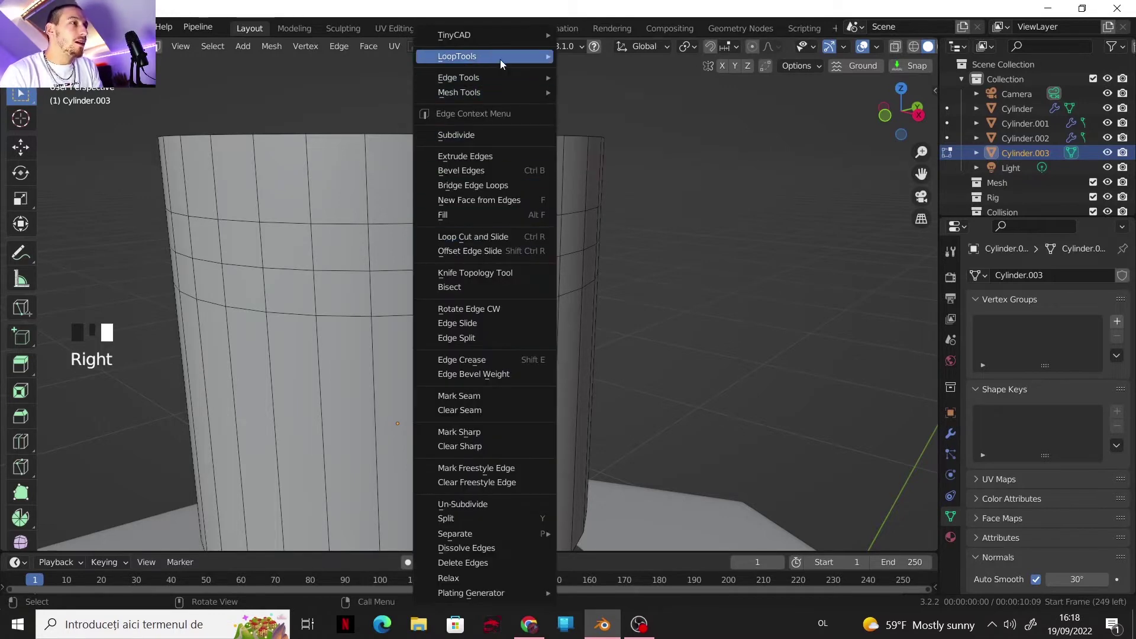
mouse_move(508, 58)
click(588, 70)
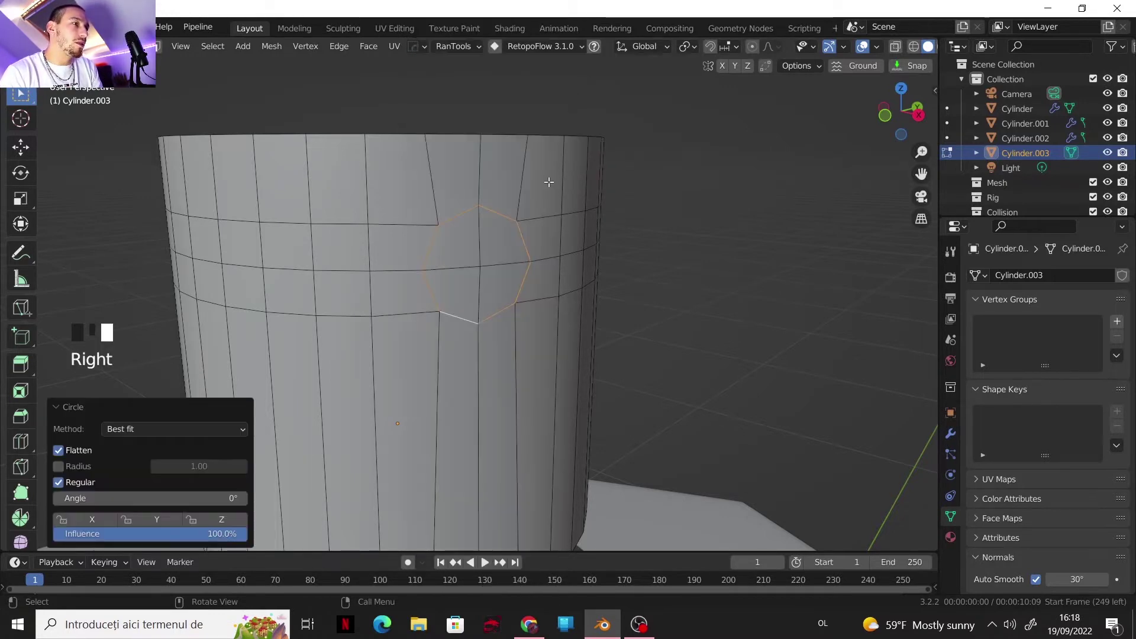
- Select the four faces inside the circular outline and extrude them inward about 0.019 m
middle_drag(548, 183, 500, 272)
scroll(527, 290, up, 2)
key(3)
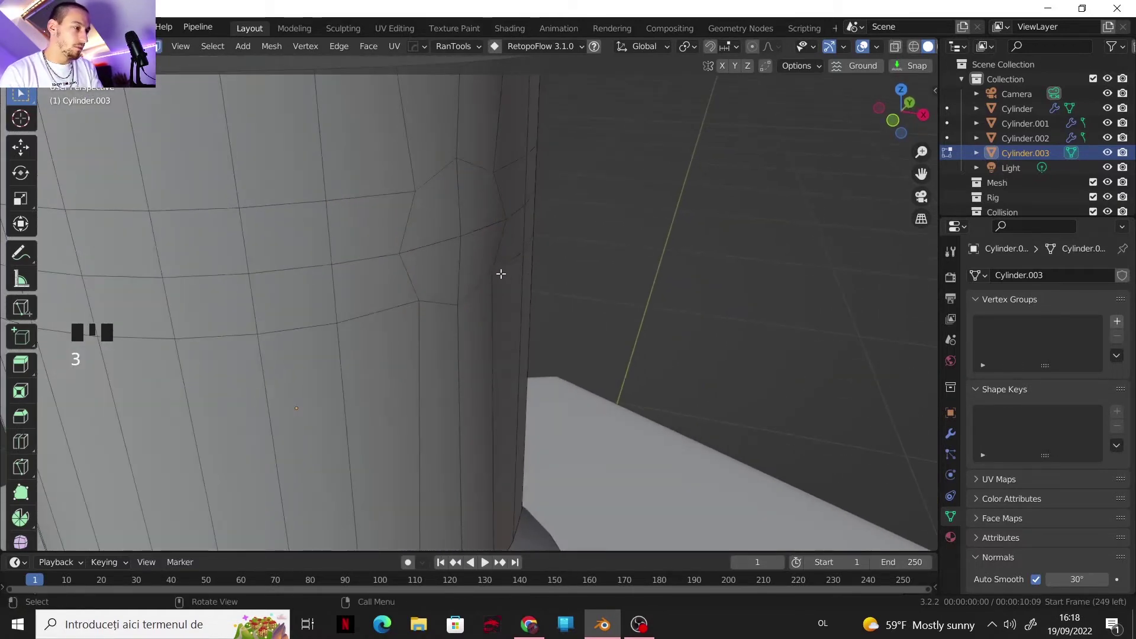
click(458, 233)
shift+click(453, 258)
shift+click(472, 222)
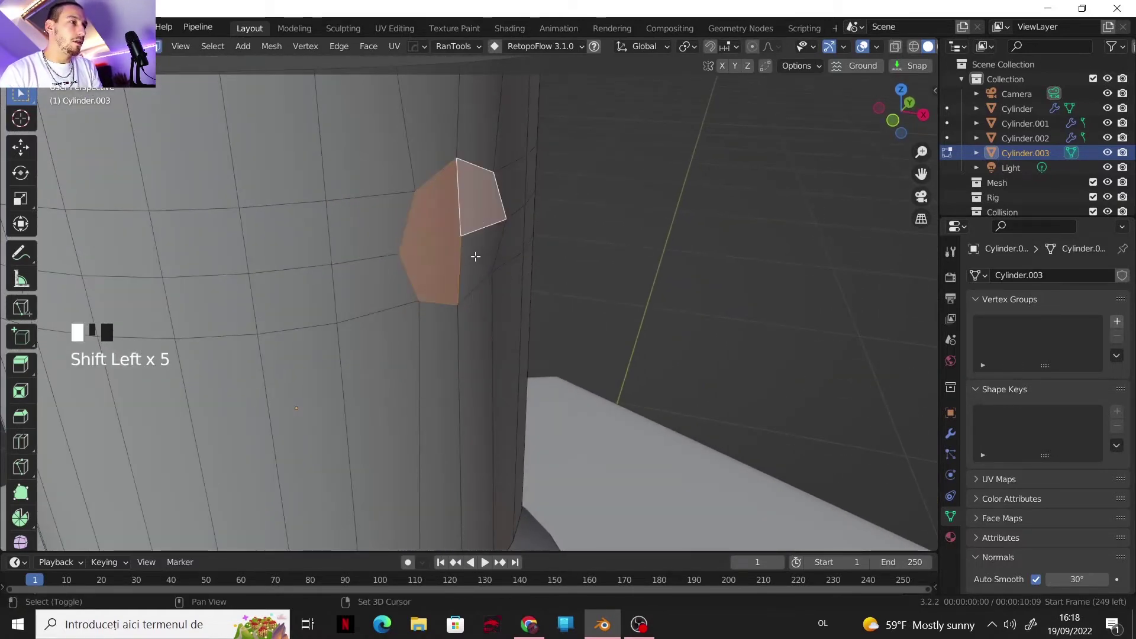
shift+click(474, 256)
middle_drag(503, 281, 568, 282)
key(e)
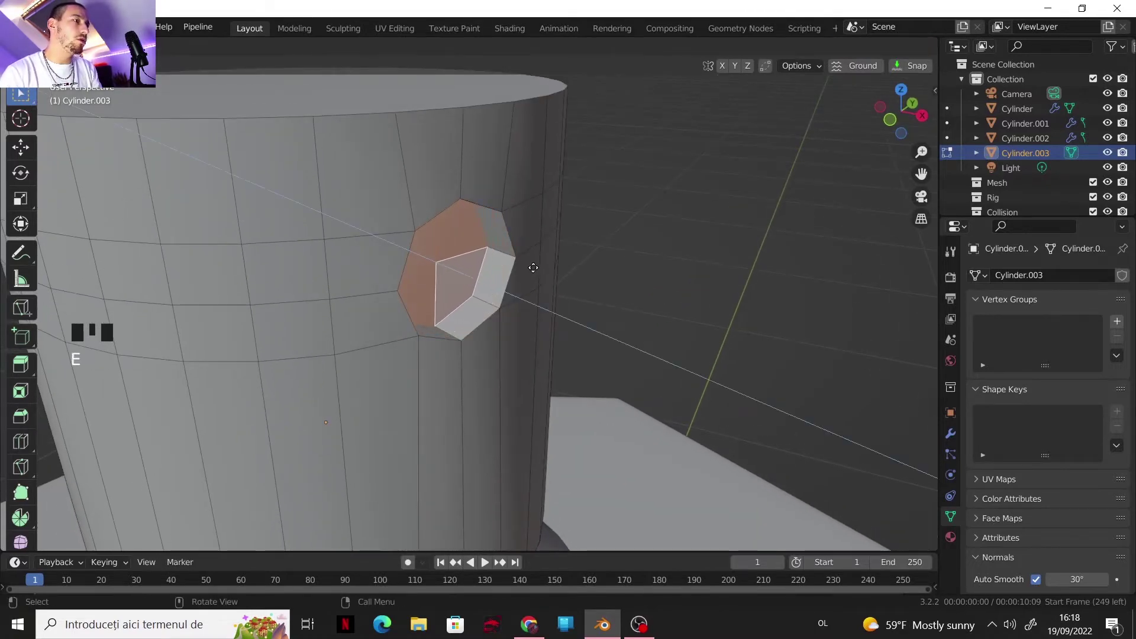
click(533, 266)
- Separate the recessed circular faces into their own object and open that object in Edit Mode
middle_drag(566, 291, 558, 320)
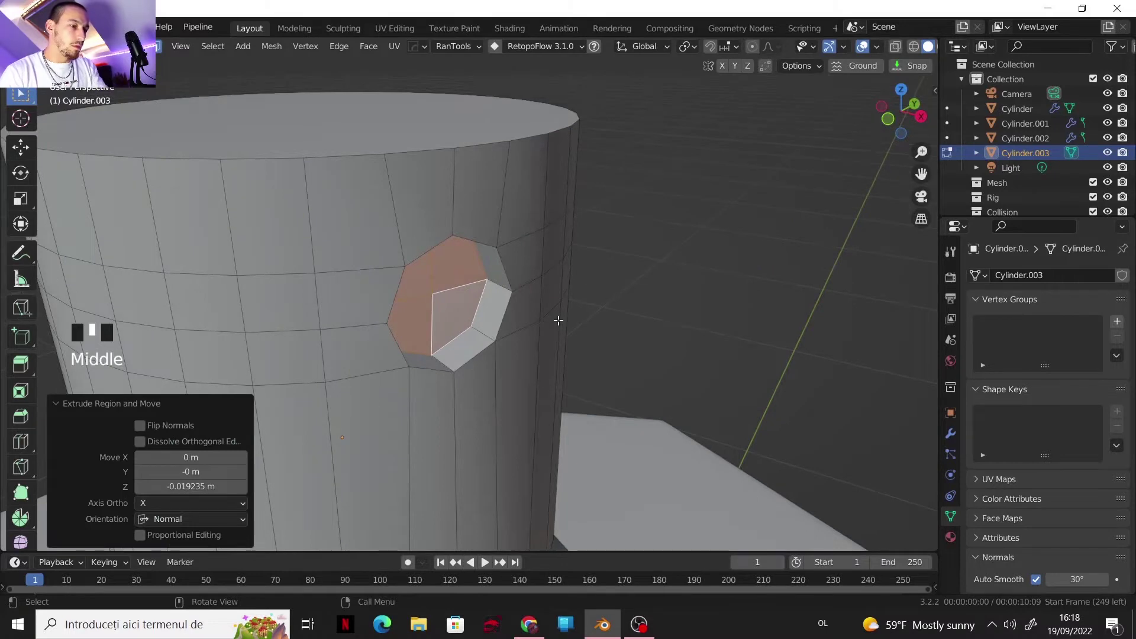
key(p)
click(558, 321)
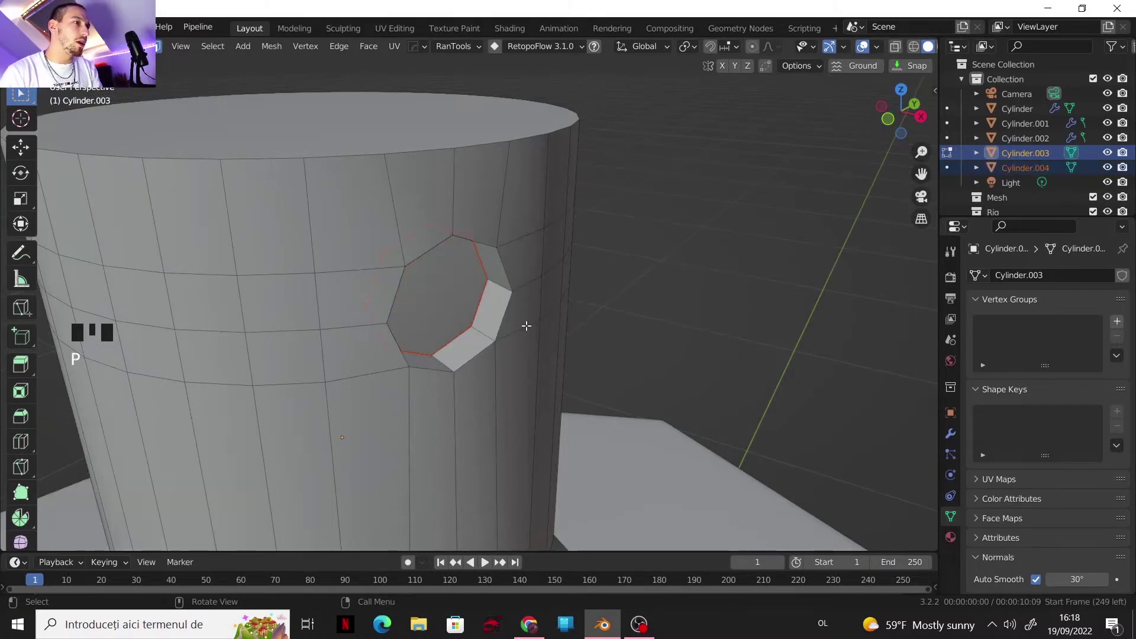
key(Tab)
click(461, 311)
key(Tab)
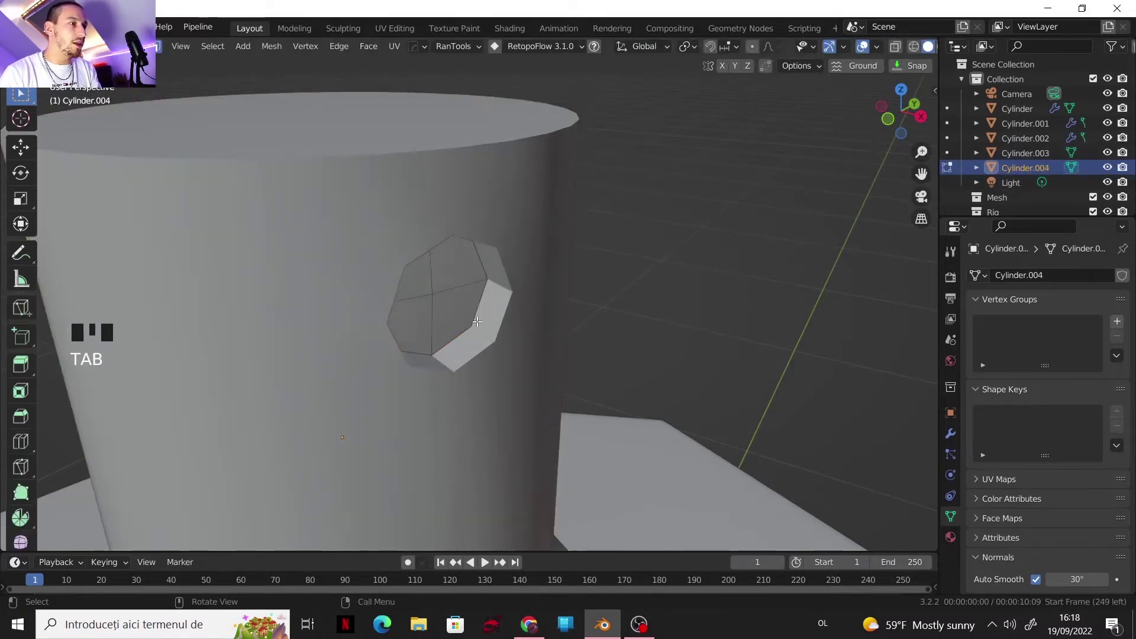
- Select the disc's four faces, inset them about 0.0044 m and extrude them outward
click(418, 288)
shift+click(455, 273)
shift+click(461, 319)
shift+click(411, 320)
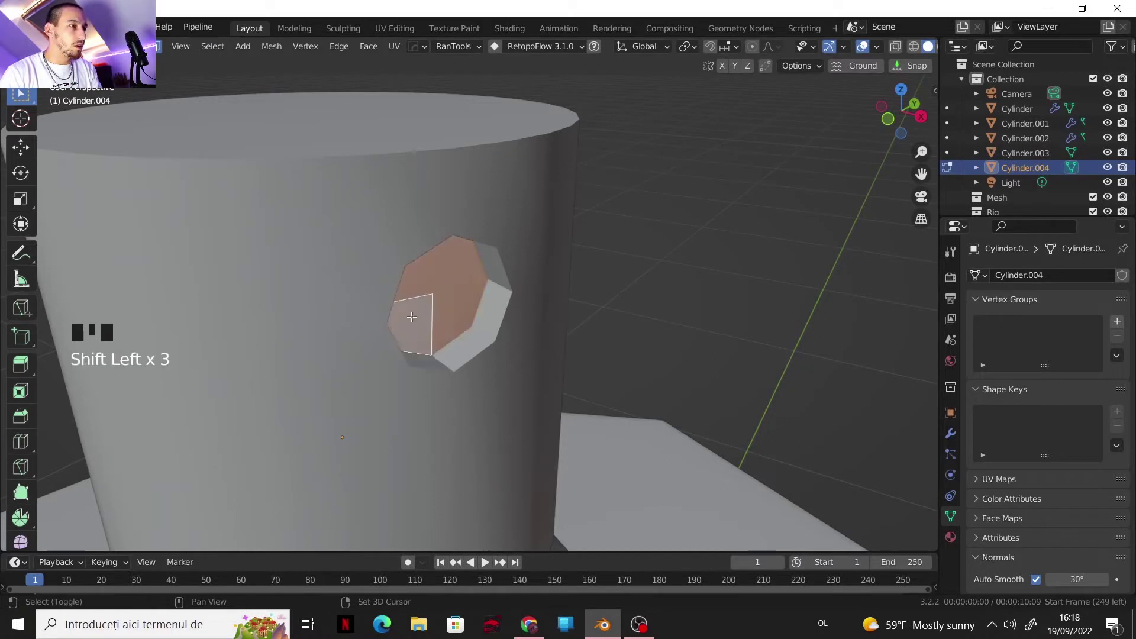
middle_drag(518, 317, 507, 311)
key(i)
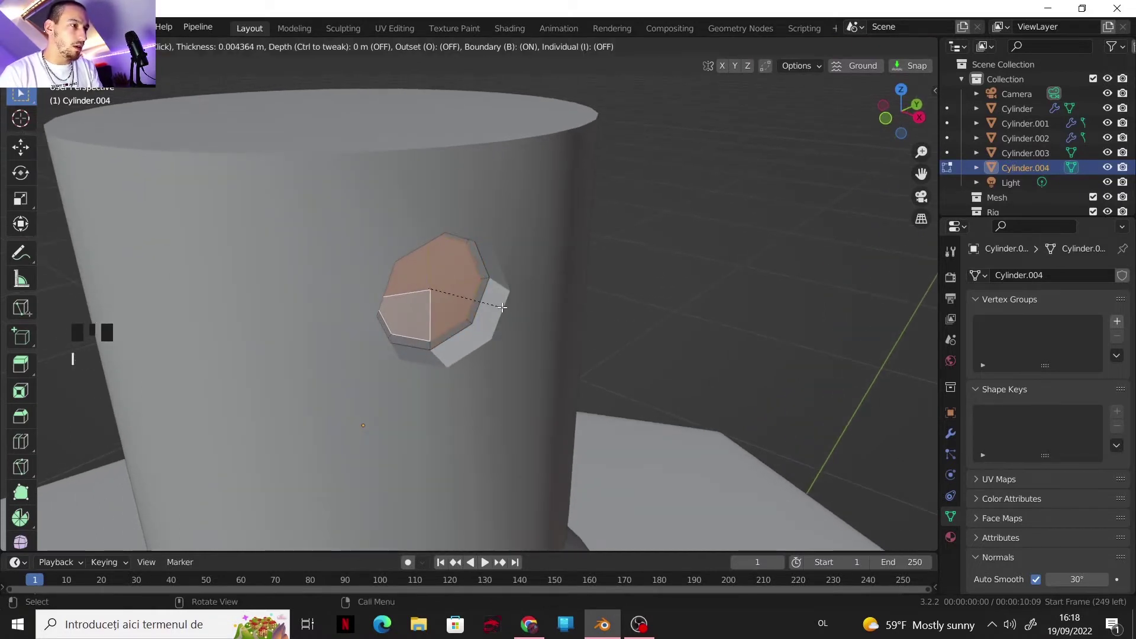
click(502, 307)
key(e)
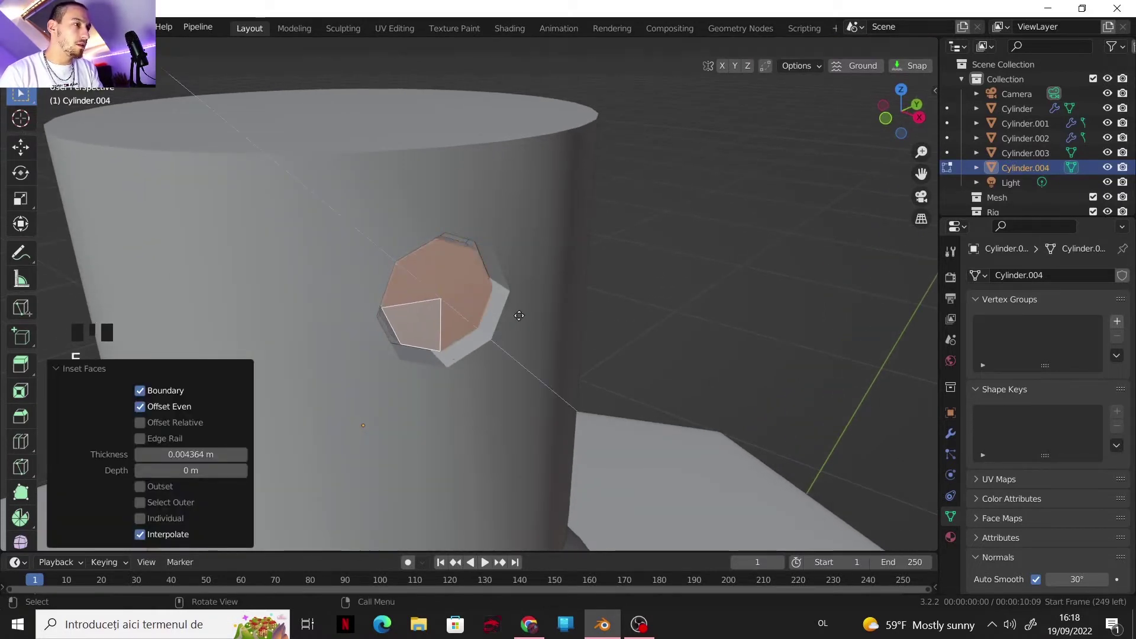
click(519, 318)
- Inset the disc's front faces about 0.0027 m and again about 0.0094 m, and extrude the small central faces inward
middle_drag(520, 317, 535, 322)
key(i)
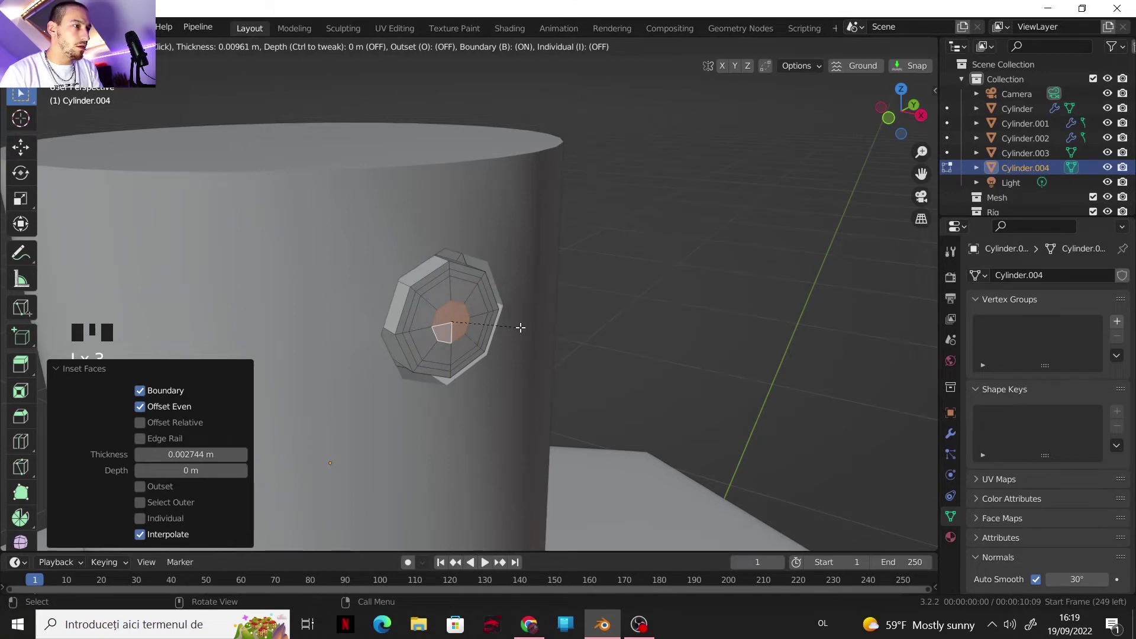
click(520, 326)
key(e)
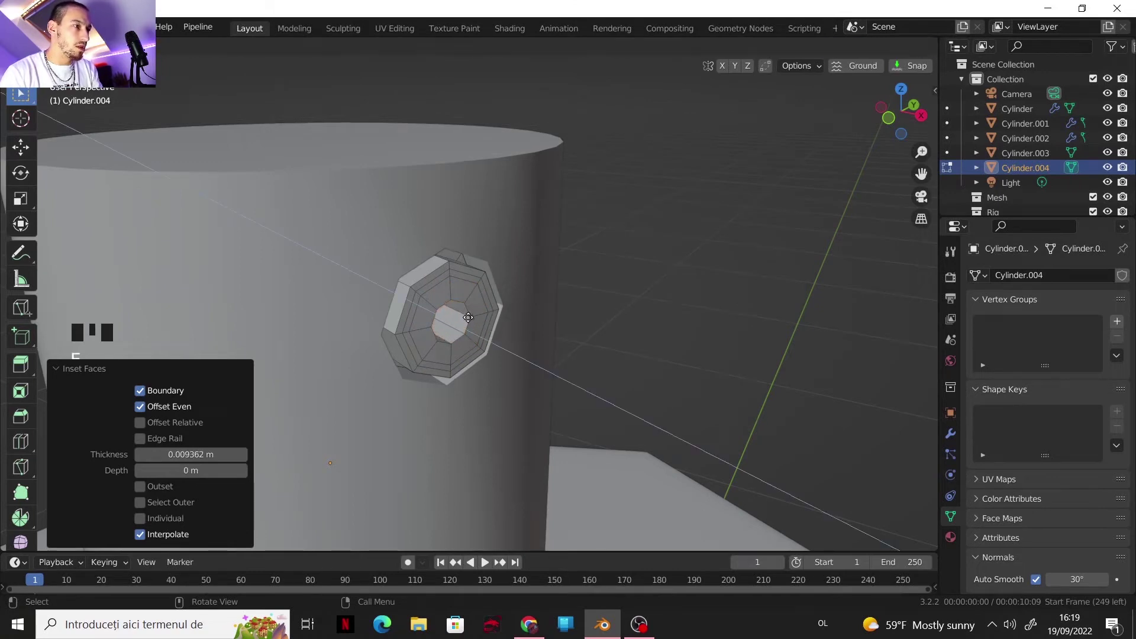
click(468, 317)
- Select the narrow ring of faces around the disc's front and extrude it inward about 0.0035 m
alt+click(426, 301)
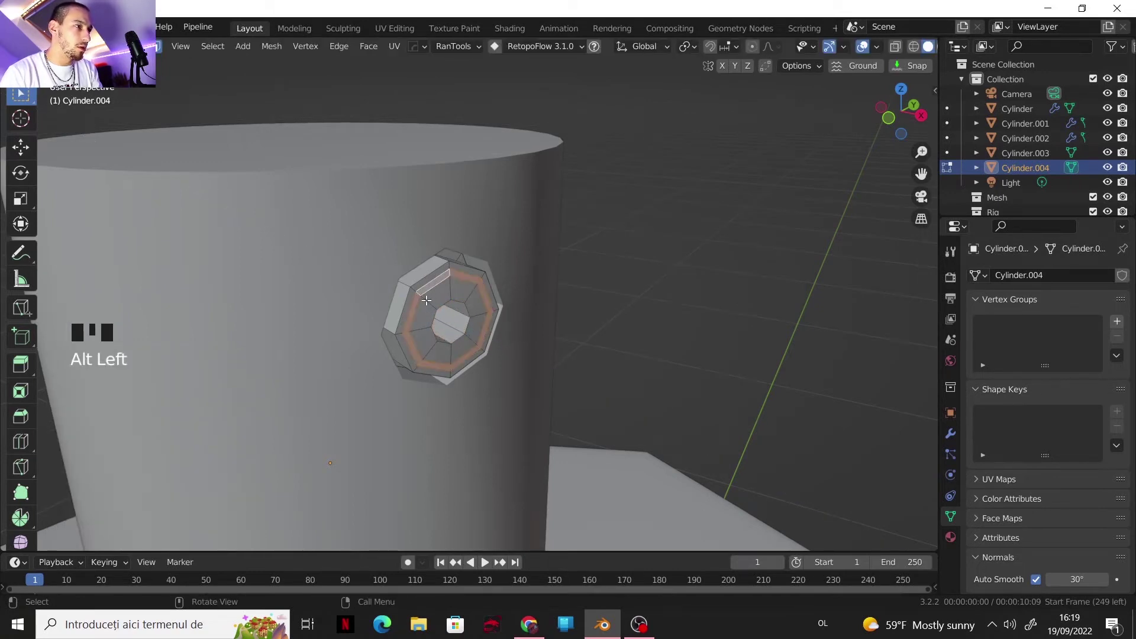
key(e)
click(465, 319)
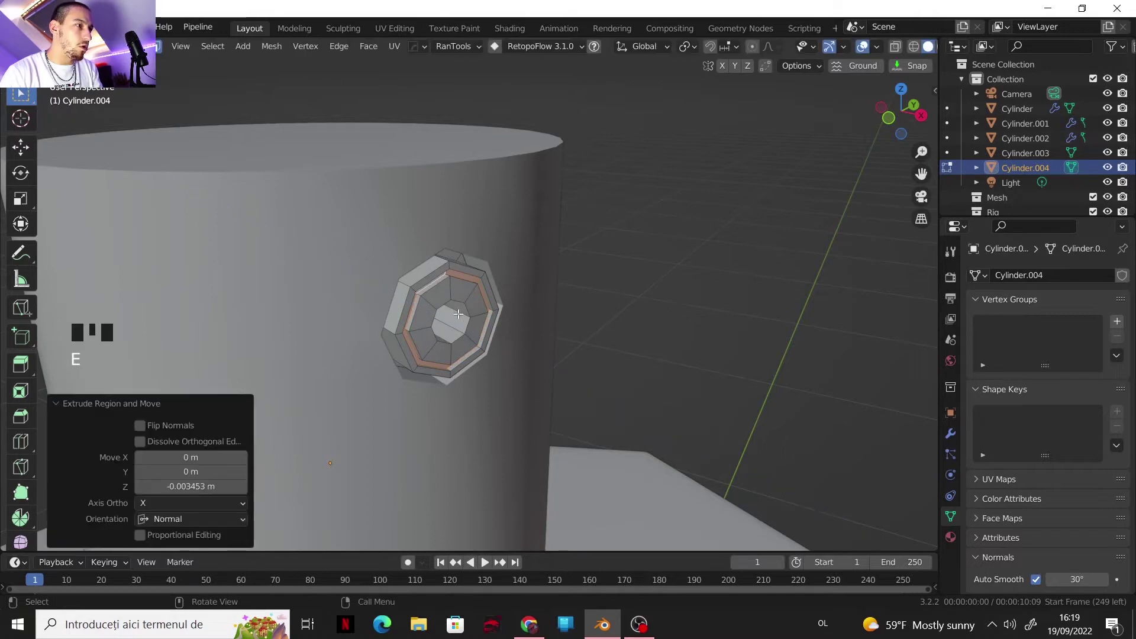
key(Tab)
- Add a Subdivision Surface modifier to the disc and raise its viewport level by one
scroll(506, 307, down, 4)
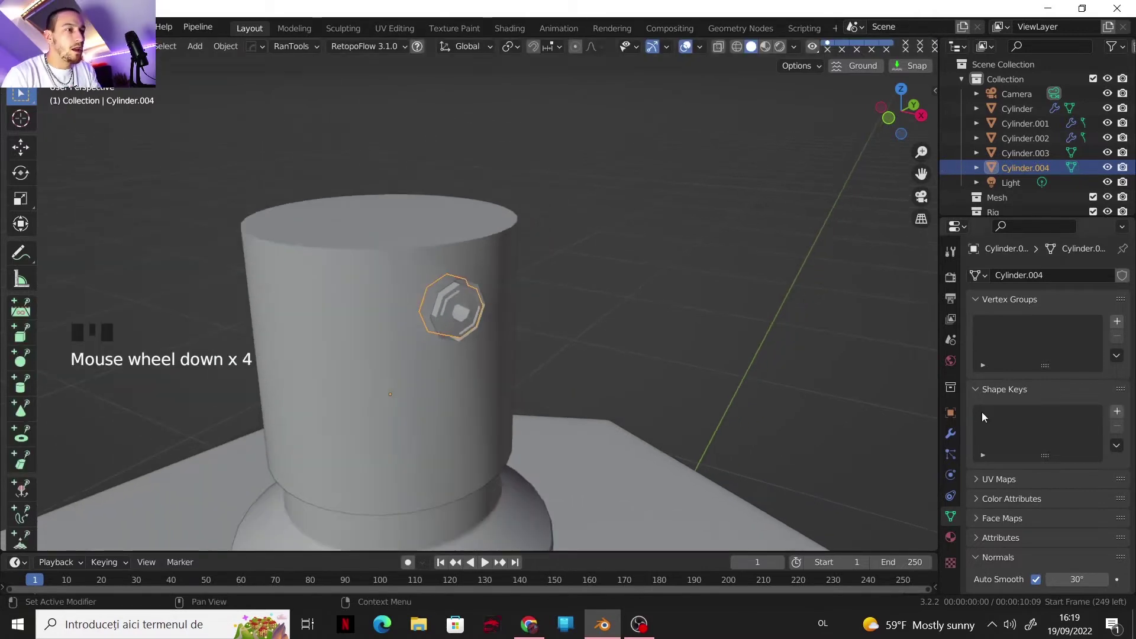
click(950, 433)
click(992, 275)
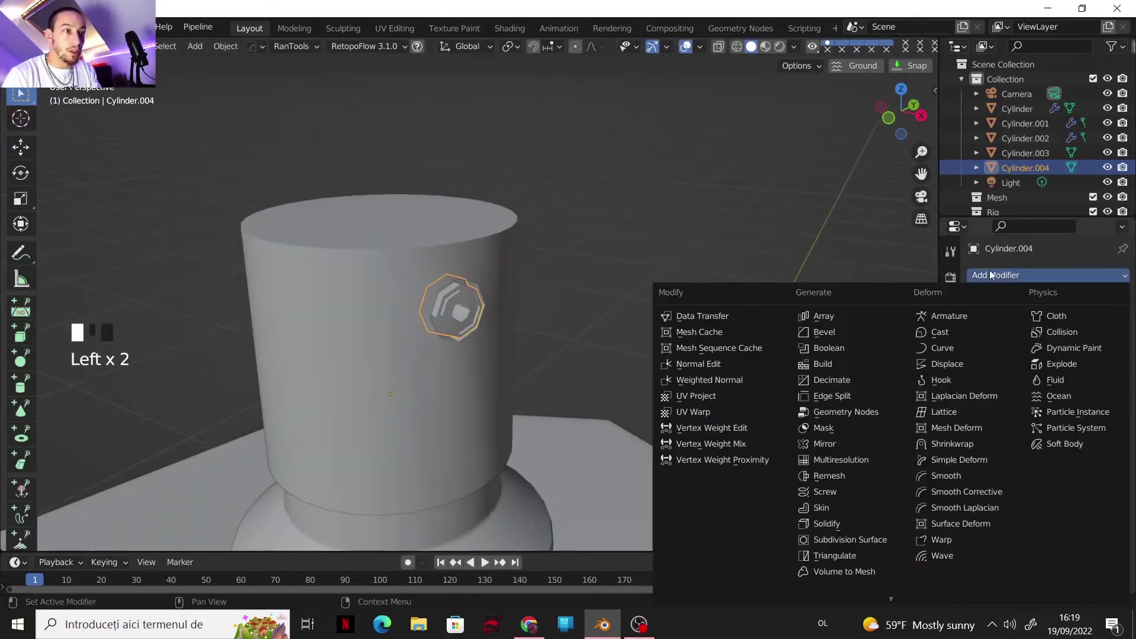
click(839, 540)
scroll(561, 409, up, 2)
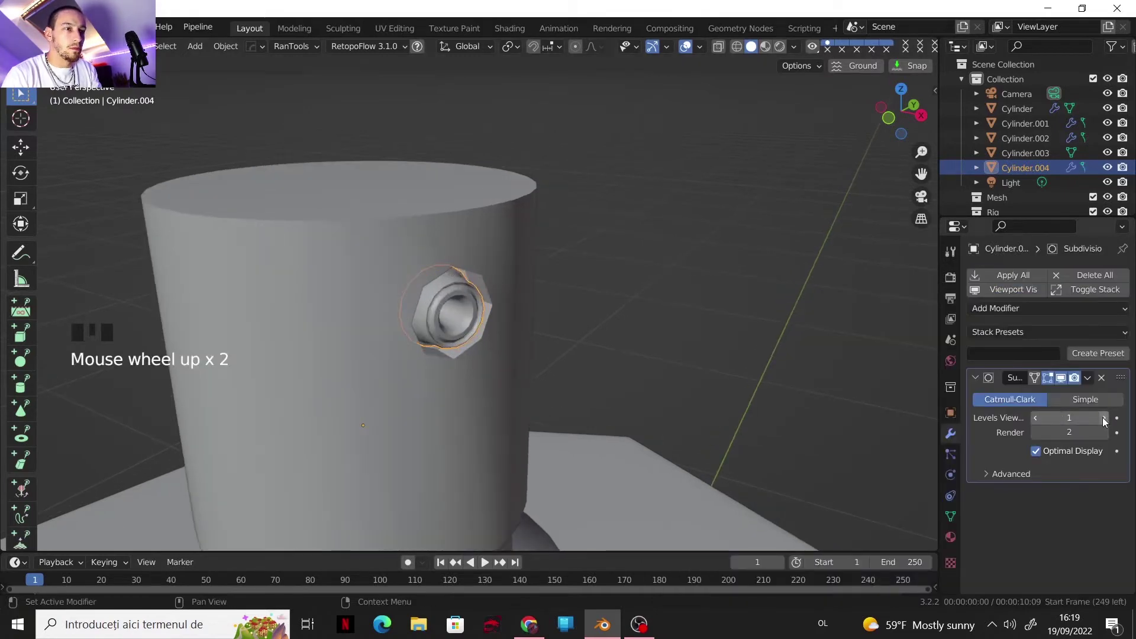
click(1103, 418)
- Add a Subdivision Surface modifier to the top cylinder
click(375, 292)
click(1031, 277)
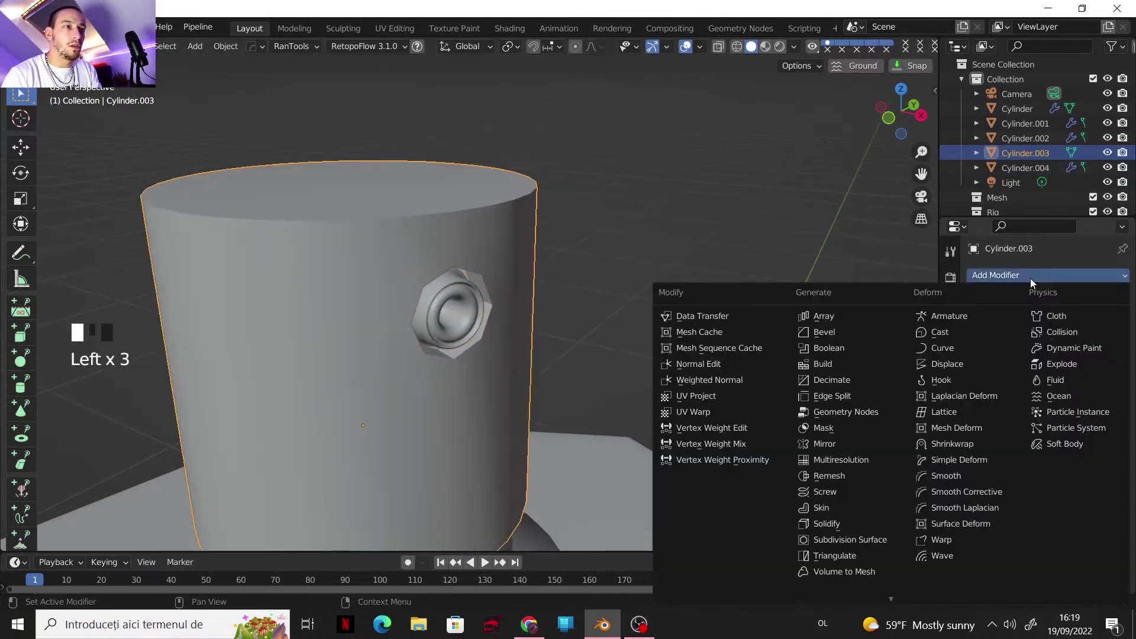
click(850, 540)
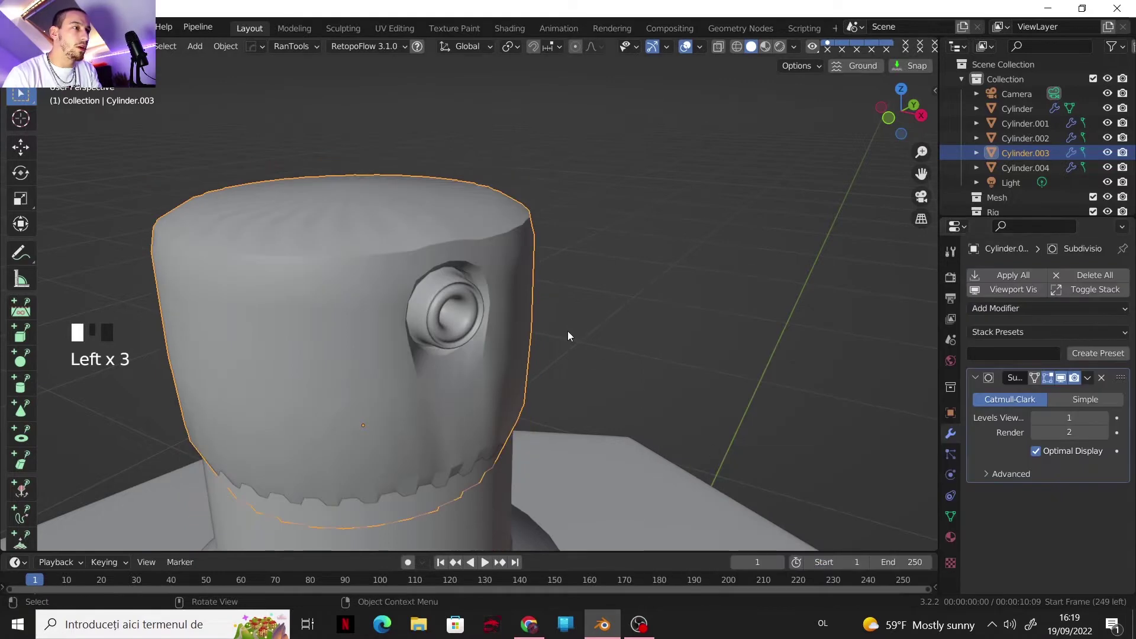
- Add supporting loop cuts close to the top cylinder's upper and lower edges, with slide factors of about -0.867 and 0.965
shift+middle_drag(567, 331, 421, 247)
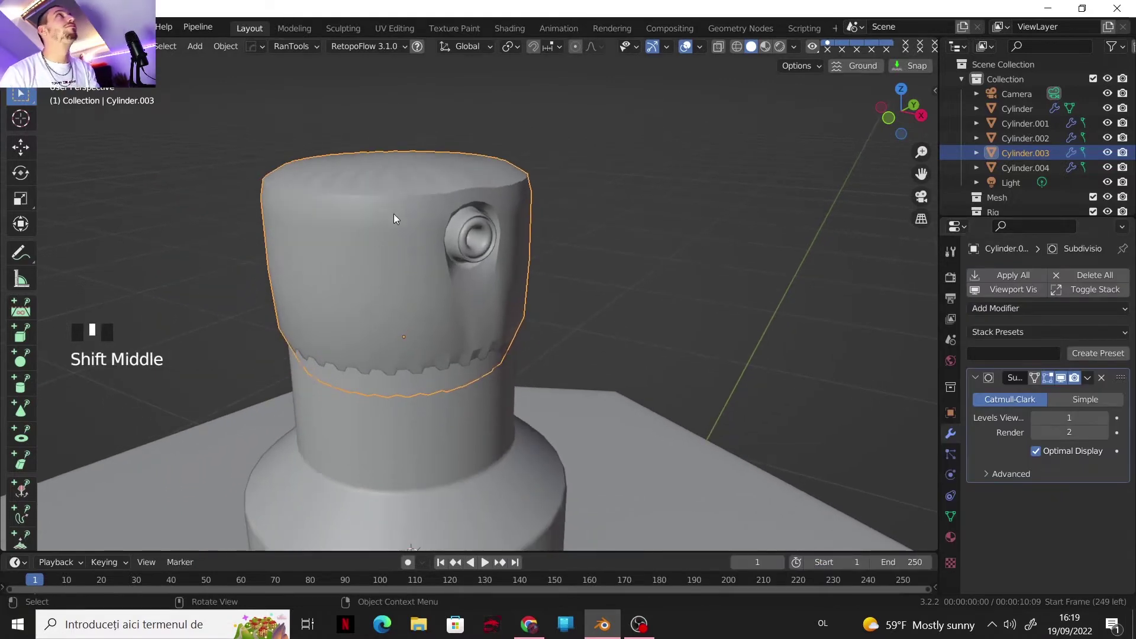
key(Tab)
key(ctrl+r)
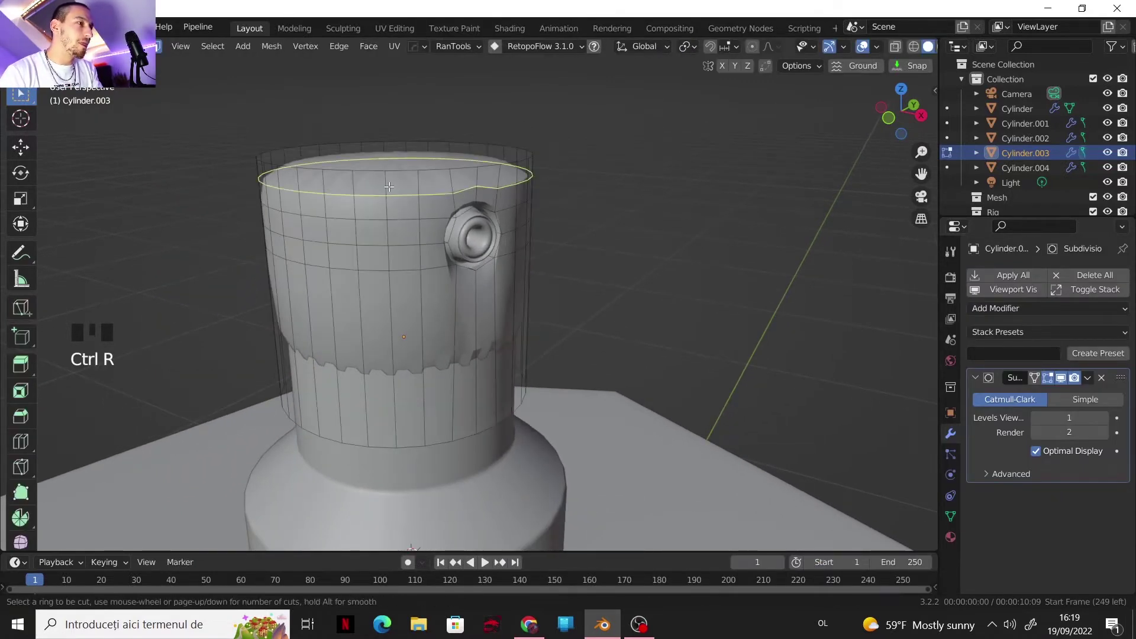
click(383, 175)
click(381, 167)
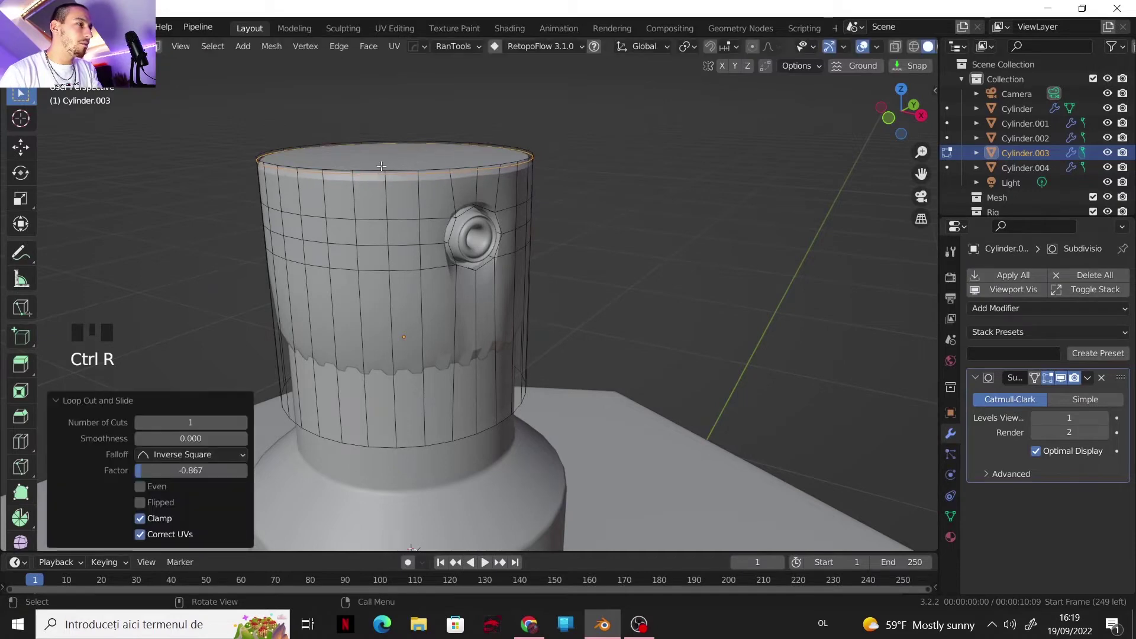
middle_drag(376, 249, 372, 353)
key(ctrl+r)
click(388, 444)
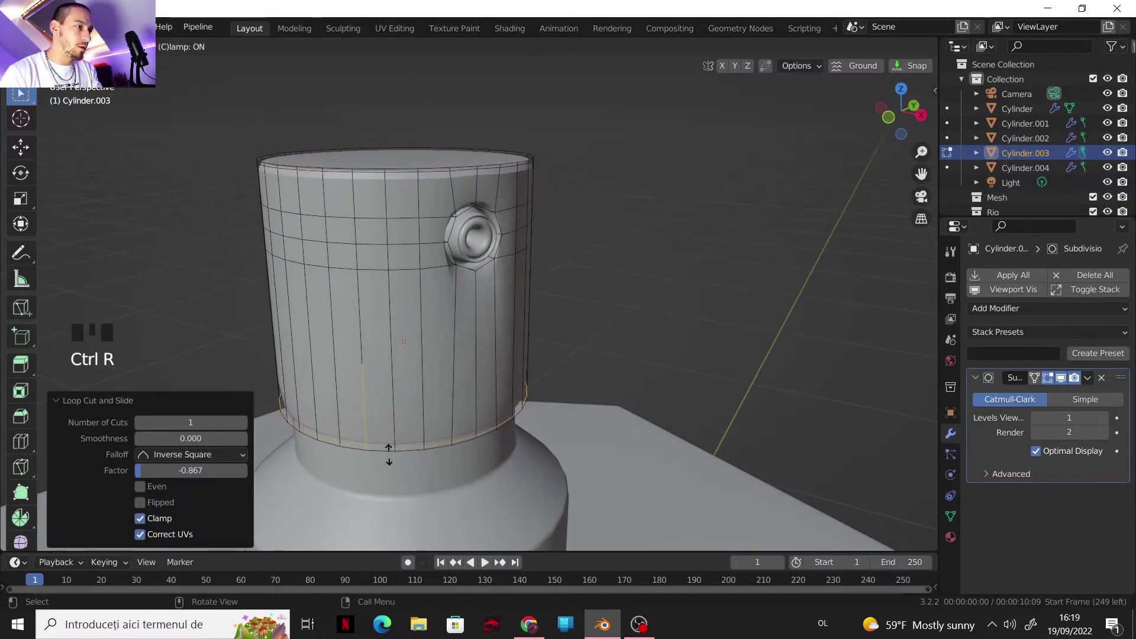
click(384, 444)
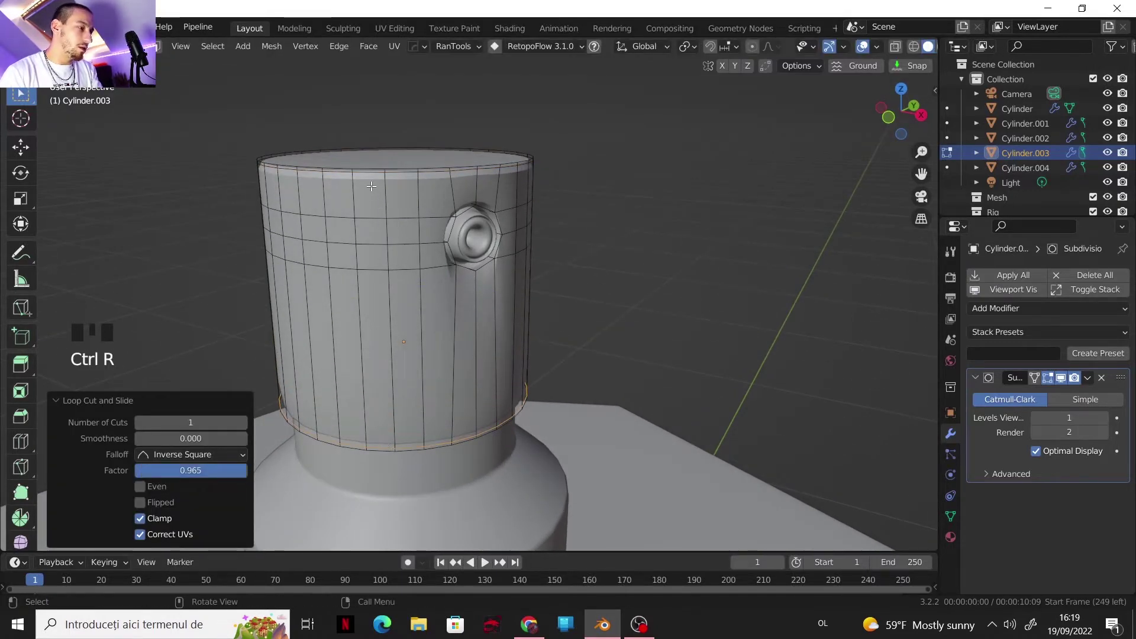
- Select the top cylinder's upper and lower end faces and inset them about 0.0024 m
key(3)
click(367, 166)
shift+middle_drag(367, 167, 486, 385)
shift+click(388, 378)
scroll(504, 380, up, 2)
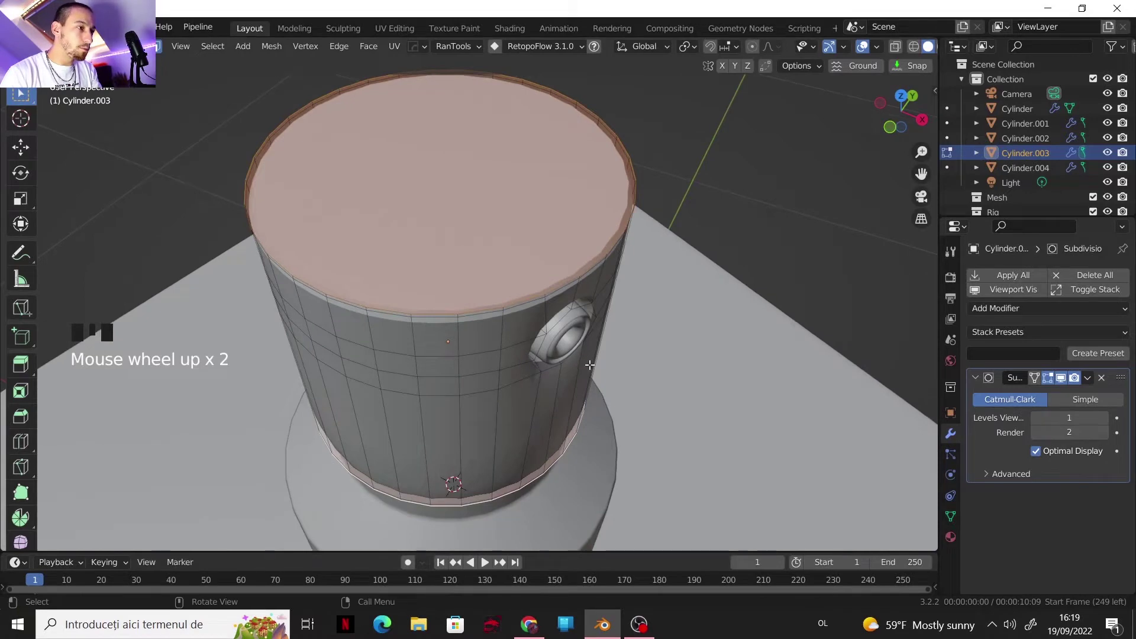
key(i)
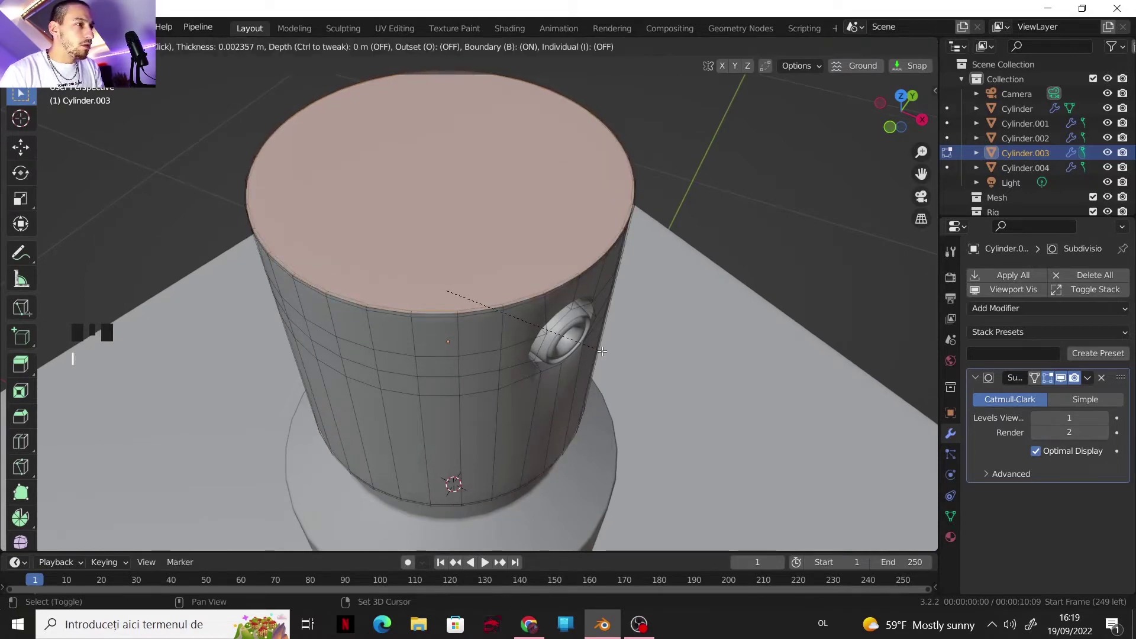
click(601, 352)
- Add a loop cut around the wall of the cylinder's round recess, slid close to its outer rim
scroll(585, 357, down, 3)
shift+middle_drag(547, 372, 506, 329)
scroll(523, 279, up, 2)
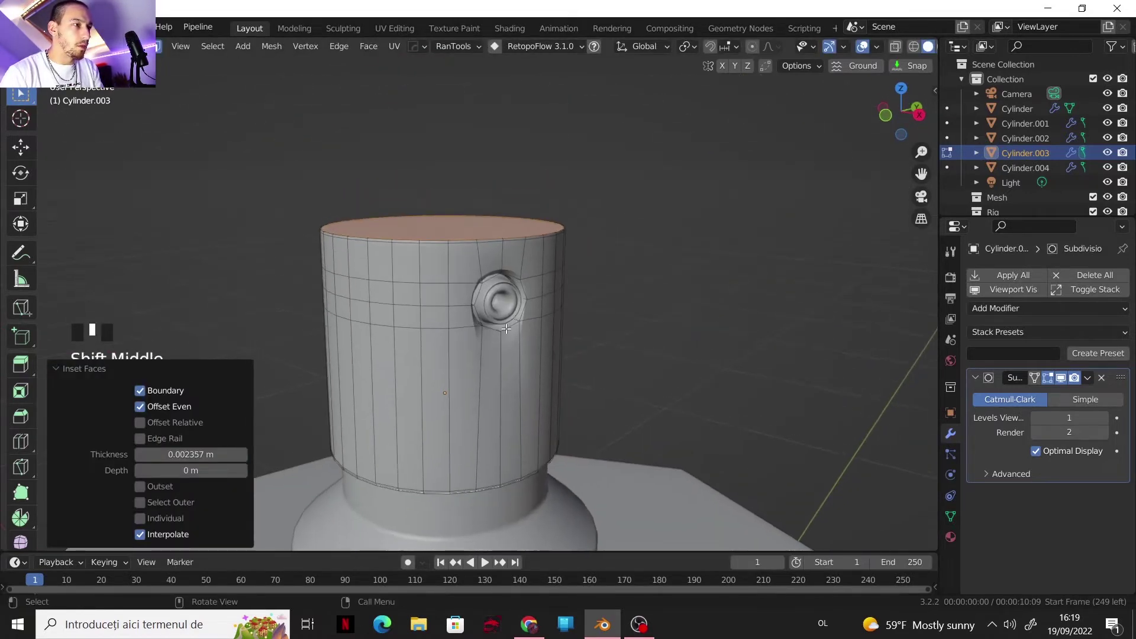
scroll(505, 328, up, 7)
key(ctrl+r)
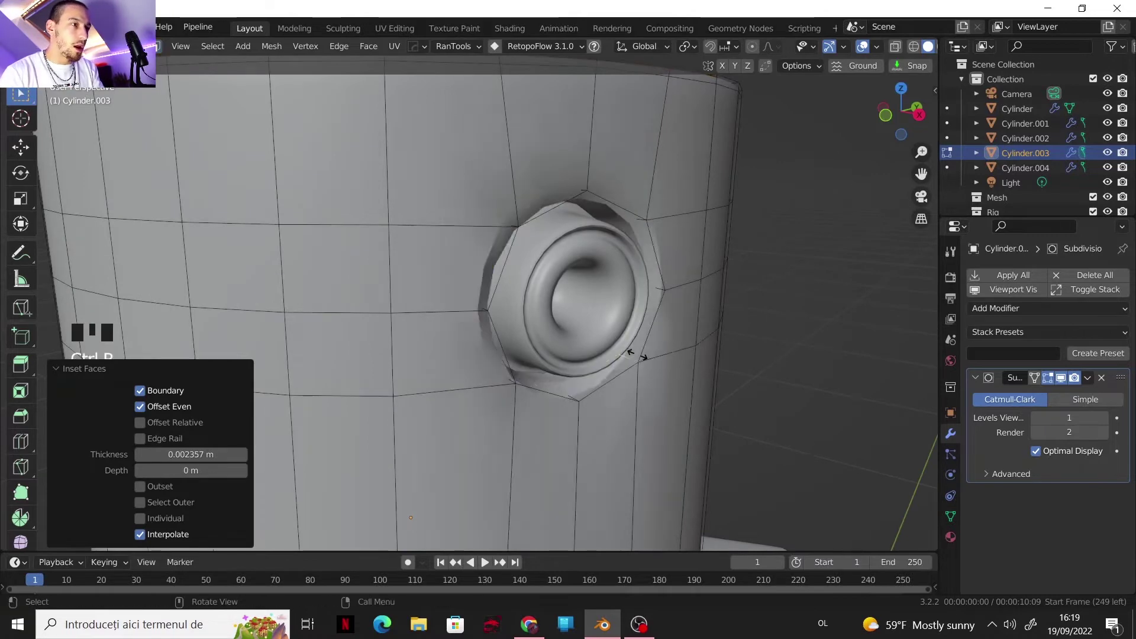
click(639, 356)
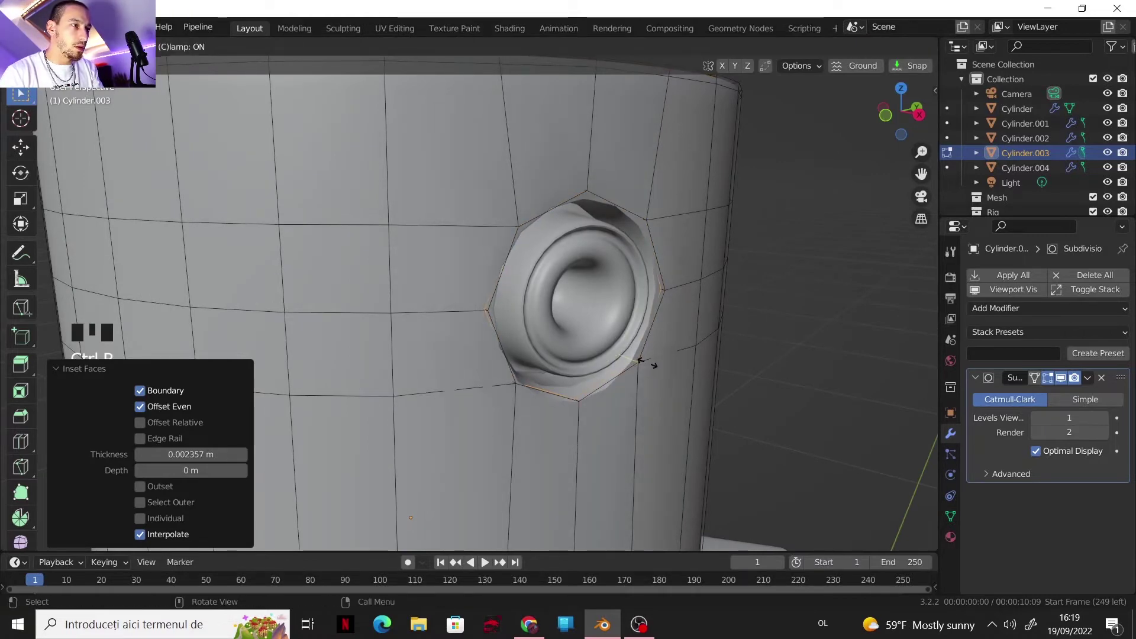
click(647, 362)
- Return the top cylinder to Object Mode and turn off its Auto Smooth
key(Tab)
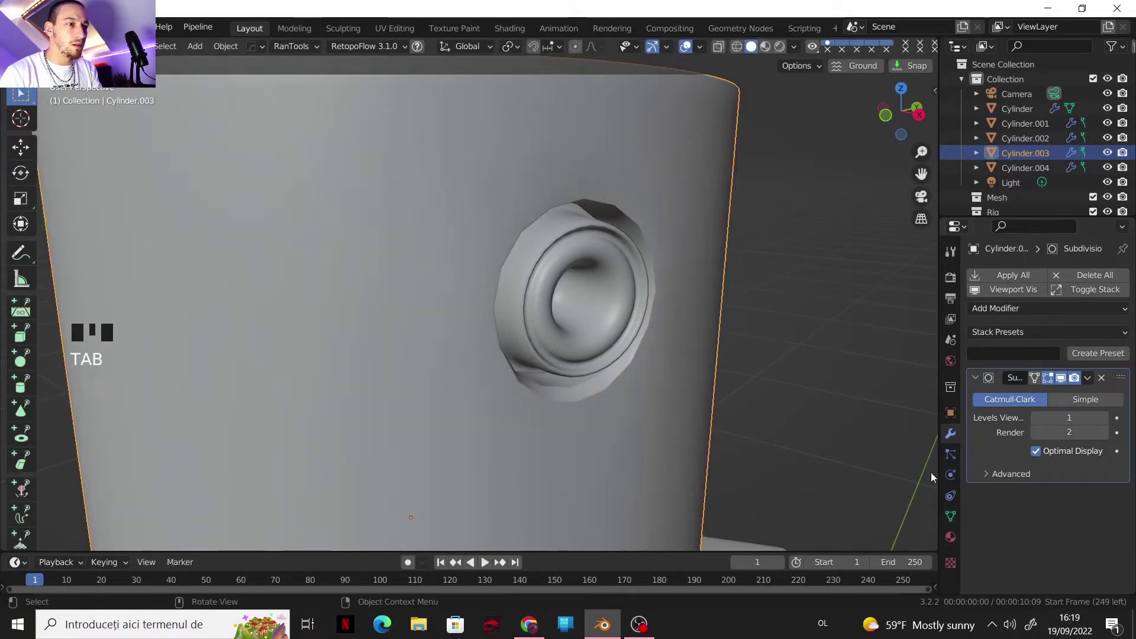
click(951, 517)
click(1035, 583)
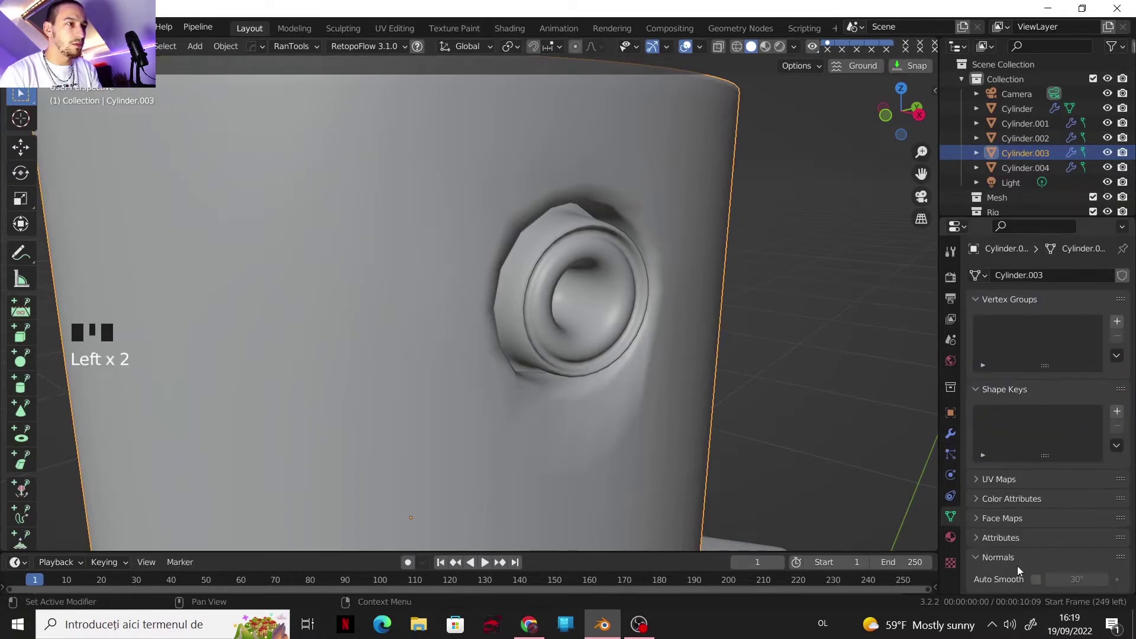
- Add two horizontal loop cuts around the top cylinder, one just below the round recess and one just above it
key(Tab)
shift+middle_drag(649, 303, 557, 281)
scroll(558, 280, down, 1)
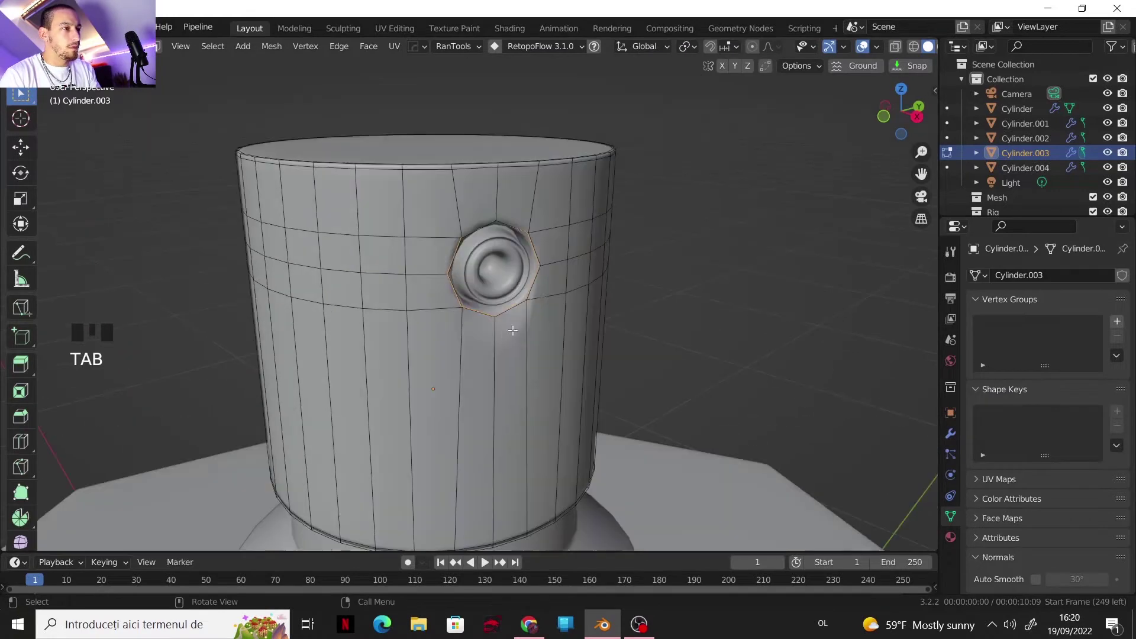
key(ctrl+r)
click(503, 332)
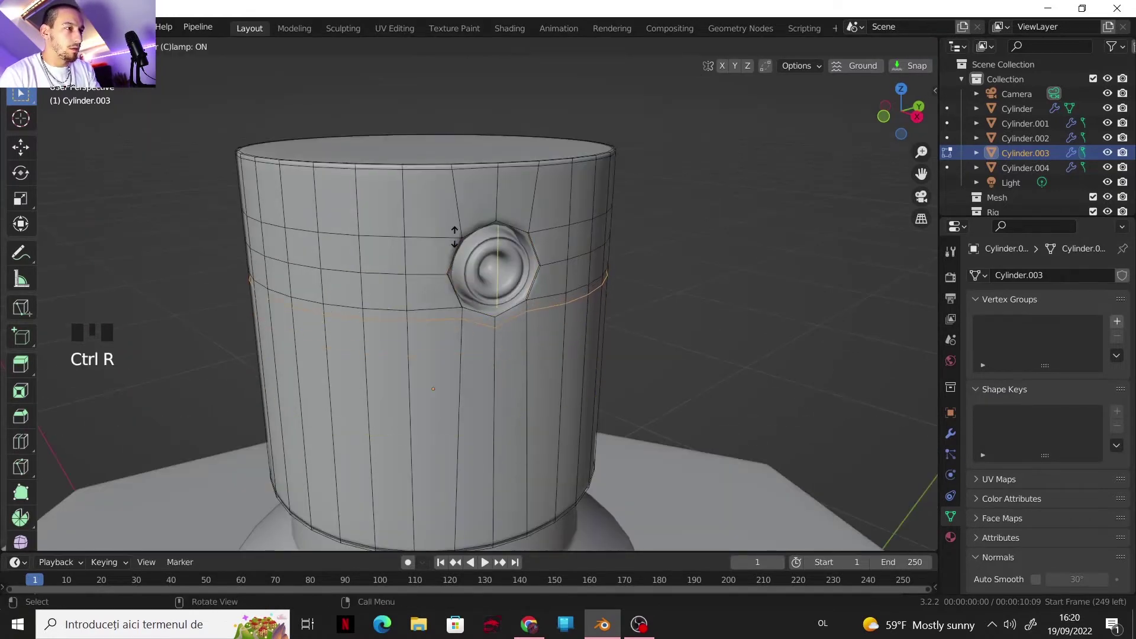
click(454, 237)
key(ctrl+r)
click(452, 227)
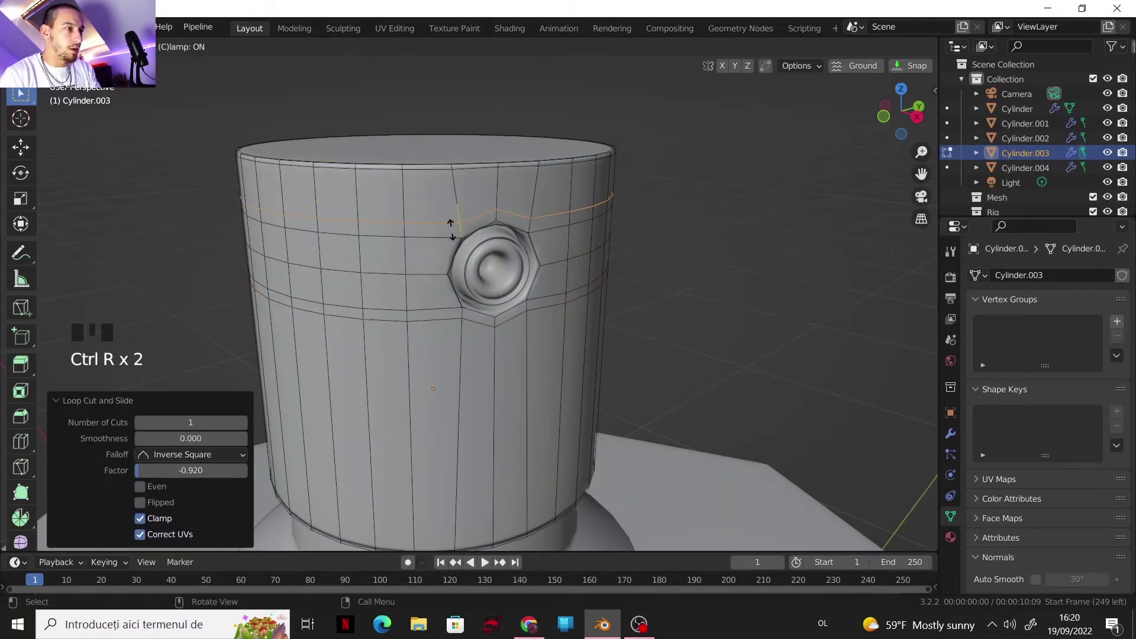
click(448, 234)
key(Tab)
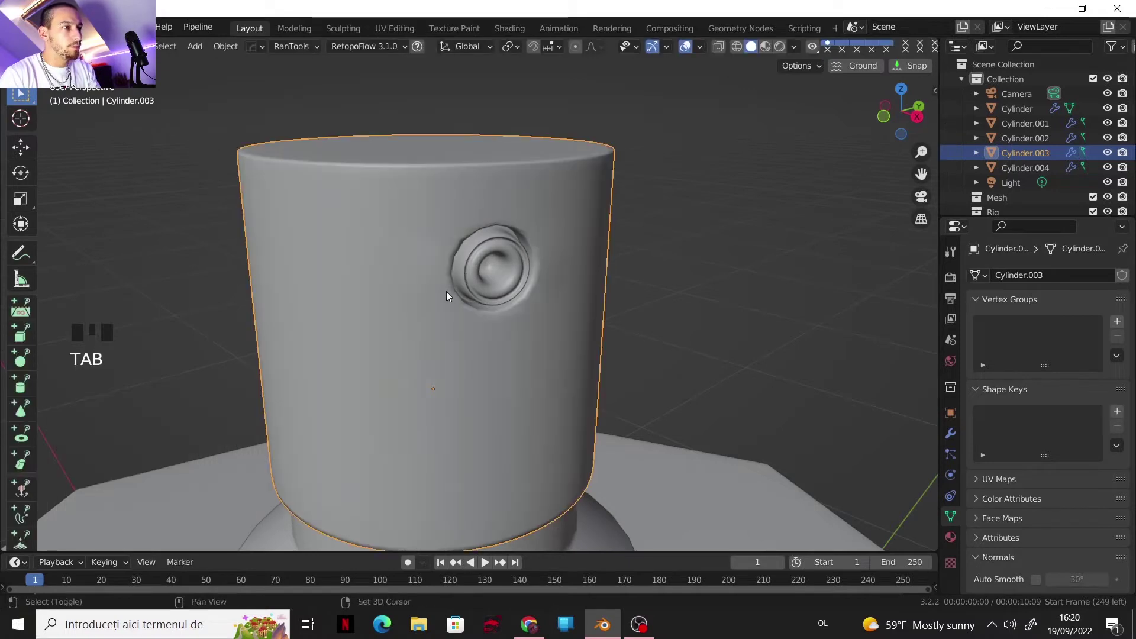
- Open the disc object in Edit Mode and turn off its Auto Smooth
middle_drag(446, 291, 491, 365)
scroll(403, 268, up, 3)
click(456, 297)
key(Tab)
scroll(456, 297, up, 1)
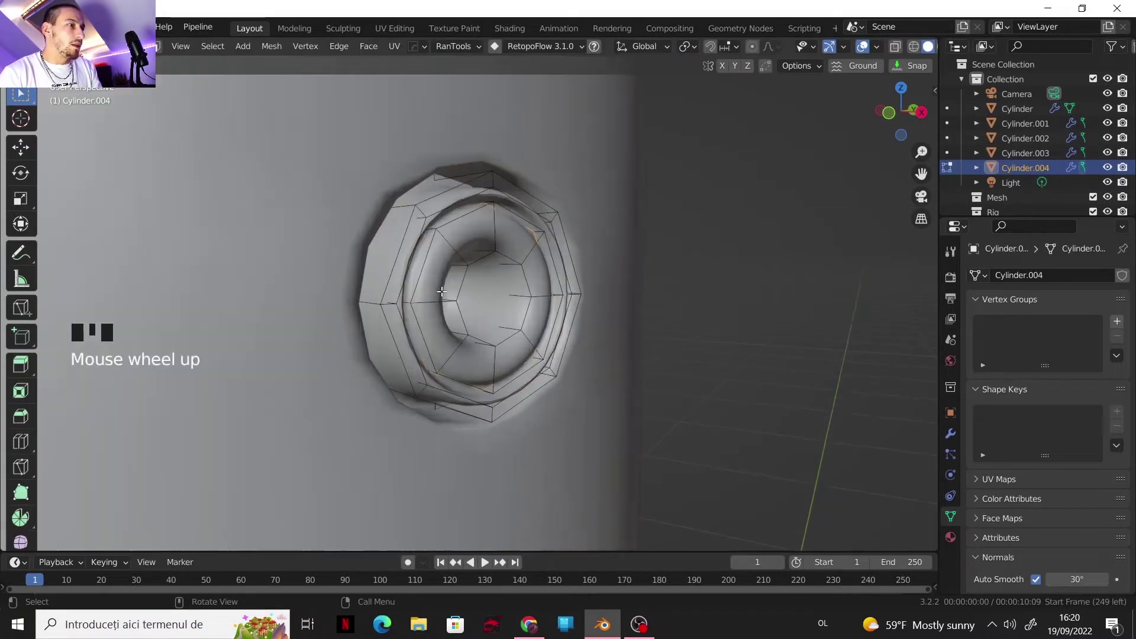
middle_drag(456, 296, 426, 279)
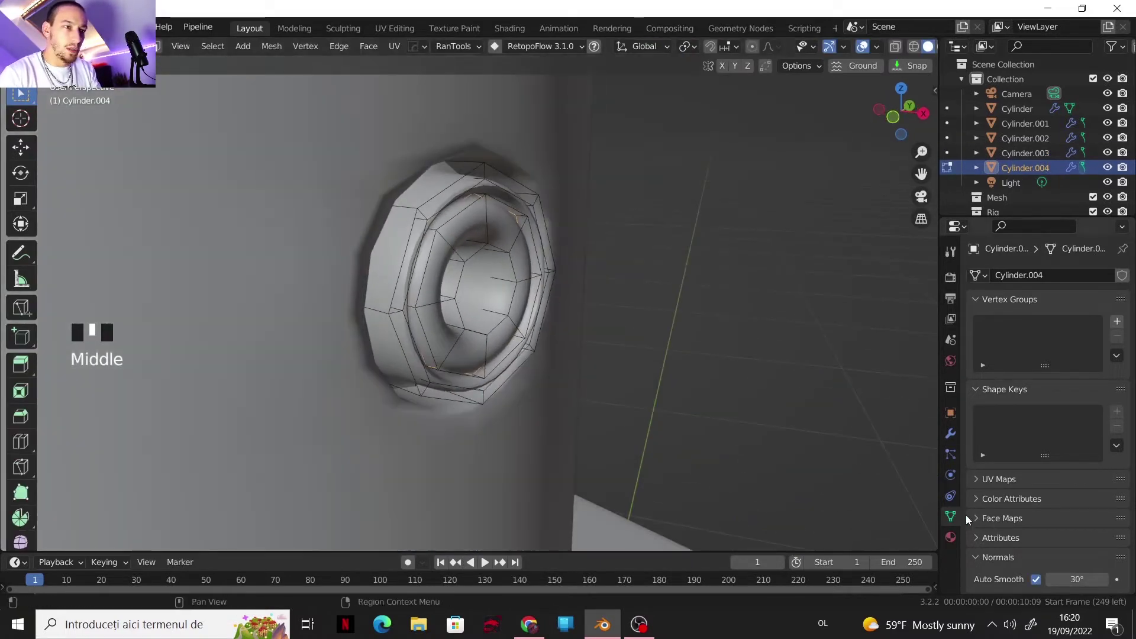
click(1036, 581)
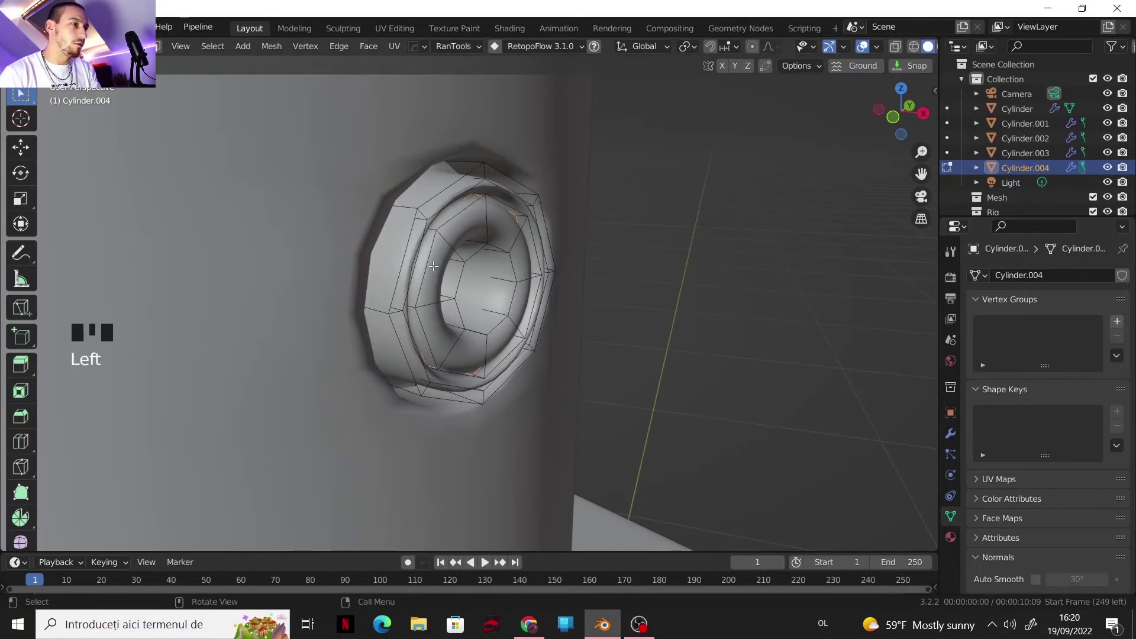
- Add loop cuts to the disc's outer side wall and central hole wall, each slid close to the front edge
key(ctrl+r)
click(386, 262)
click(408, 268)
key(ctrl+r)
click(495, 279)
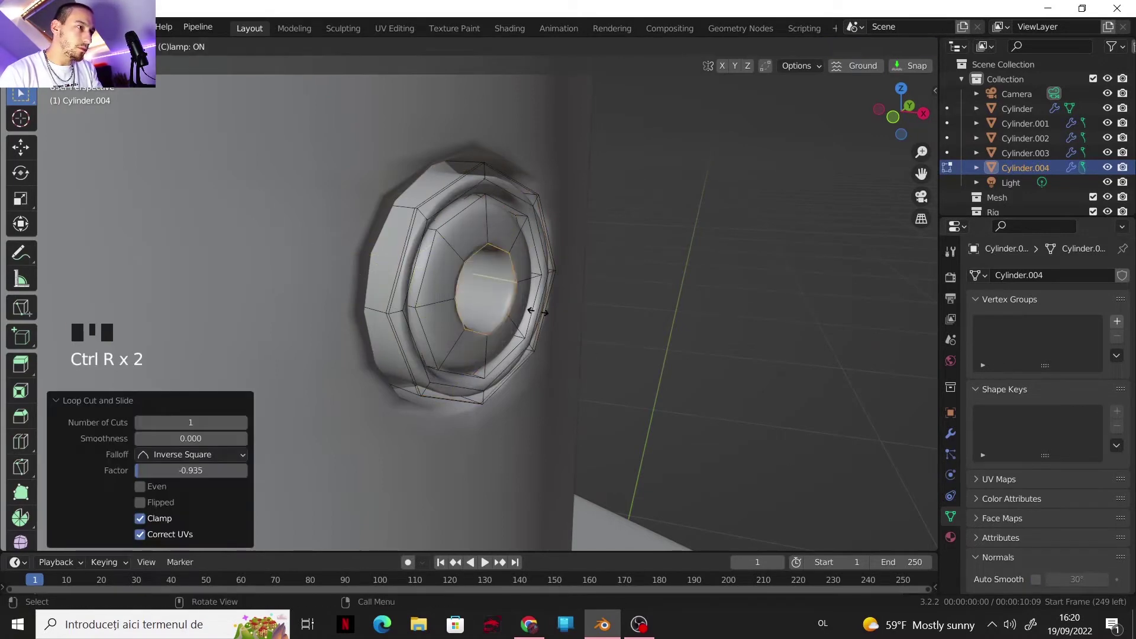
click(537, 311)
- Add three concentric loop cuts on the disc's front: near the inner face's outer edge, on the raised rim and around the hole
key(ctrl+r)
click(463, 227)
click(453, 224)
key(ctrl+r)
click(425, 216)
click(425, 214)
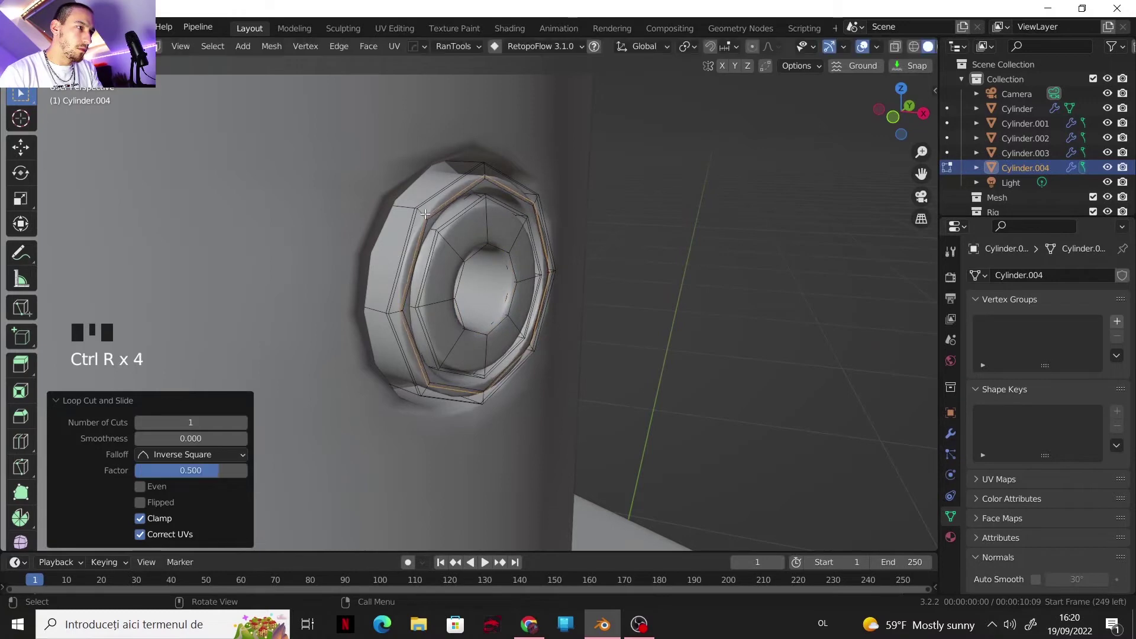
key(ctrl+r)
click(517, 251)
click(511, 250)
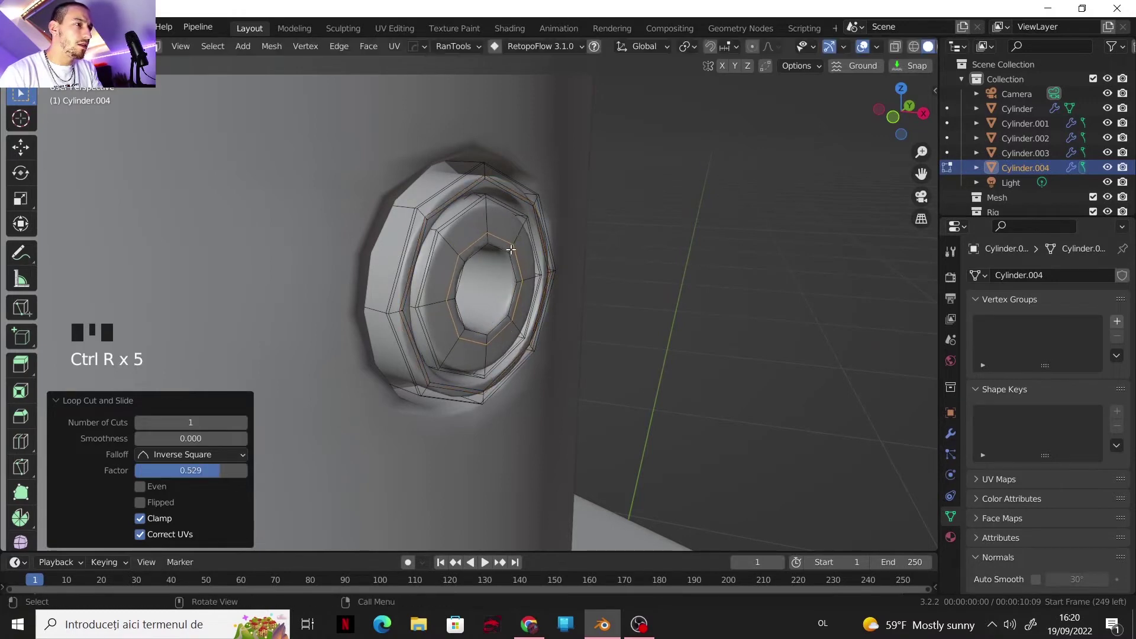
- Add one more loop cut around the disc's outer side wall and return to Object Mode
middle_drag(444, 222, 379, 195)
key(ctrl+r)
click(370, 189)
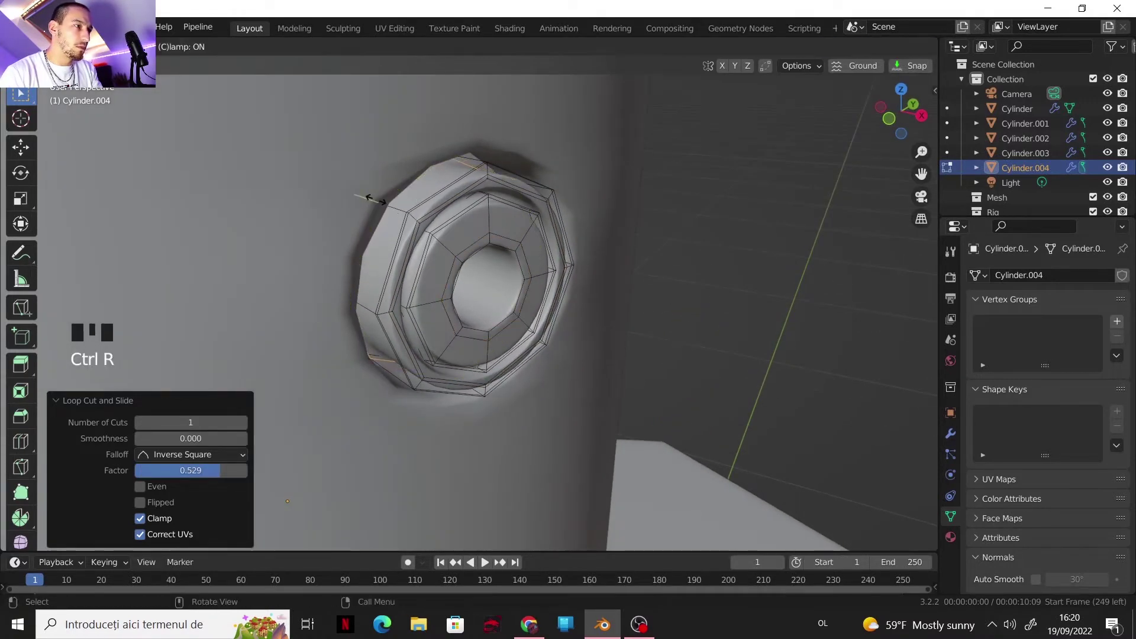
click(375, 198)
key(Tab)
- Deselect the disc and review the whole model, from the faceted body up to the stacked neck cylinders
scroll(533, 255, down, 5)
shift+middle_drag(556, 251, 496, 195)
scroll(513, 254, down, 5)
shift+middle_drag(496, 195, 494, 182)
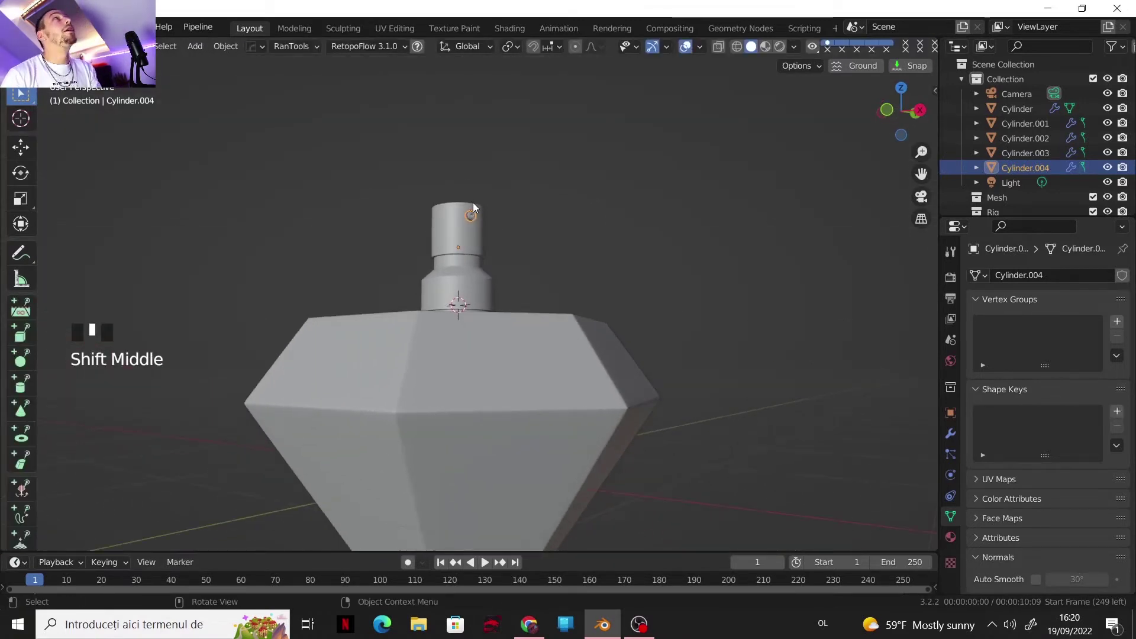
middle_drag(531, 297, 563, 309)
click(574, 283)
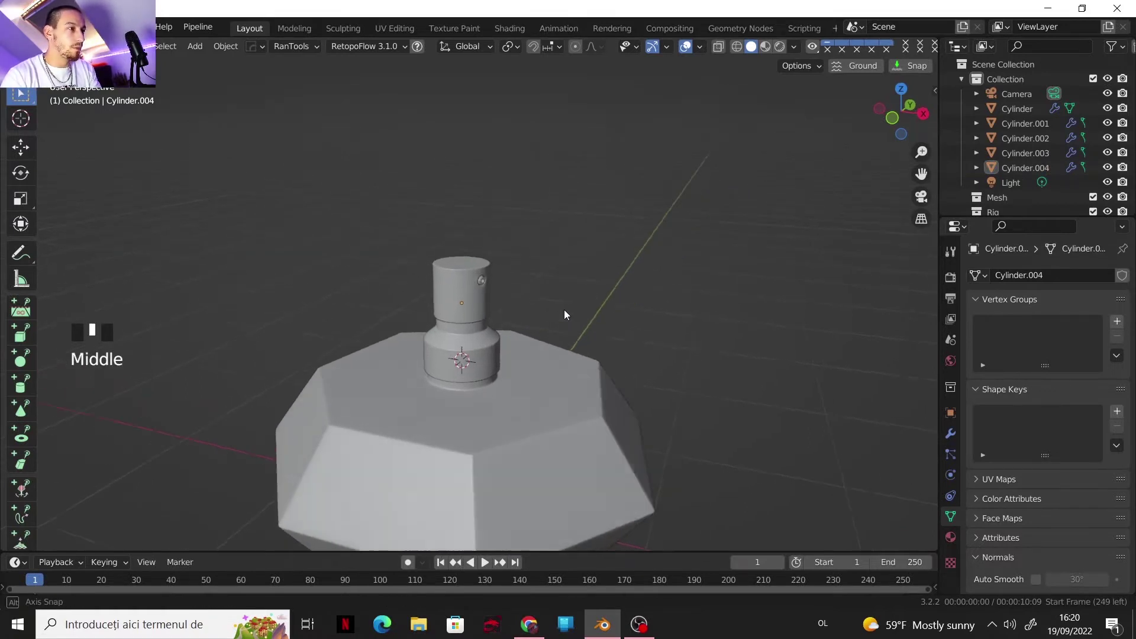
scroll(560, 310, down, 2)
scroll(556, 315, up, 1)
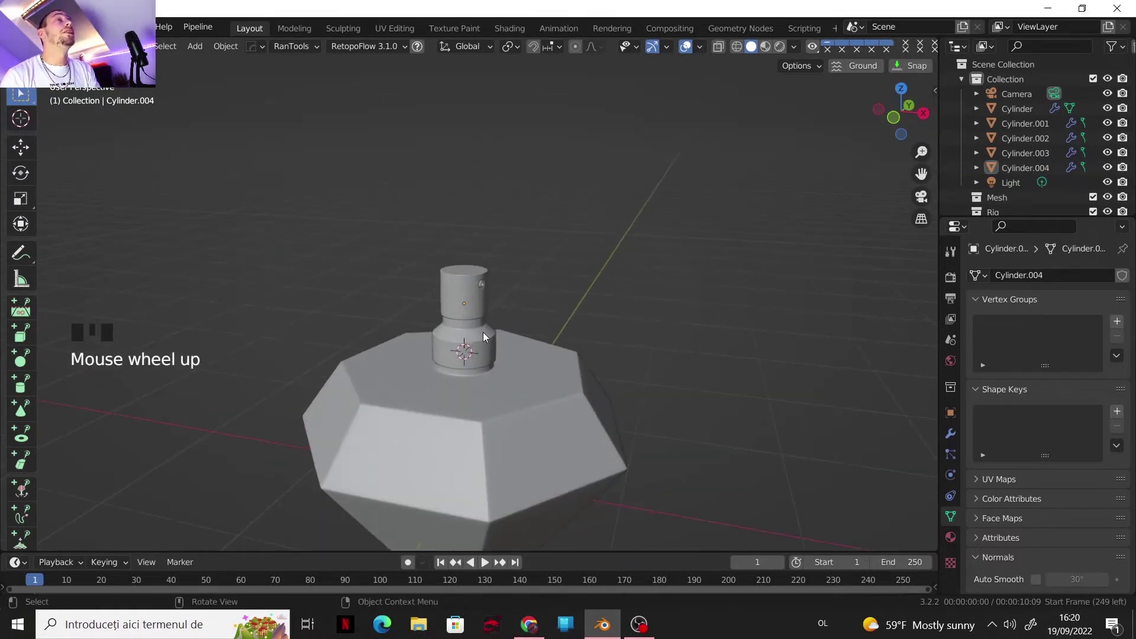
shift+middle_drag(473, 328, 513, 320)
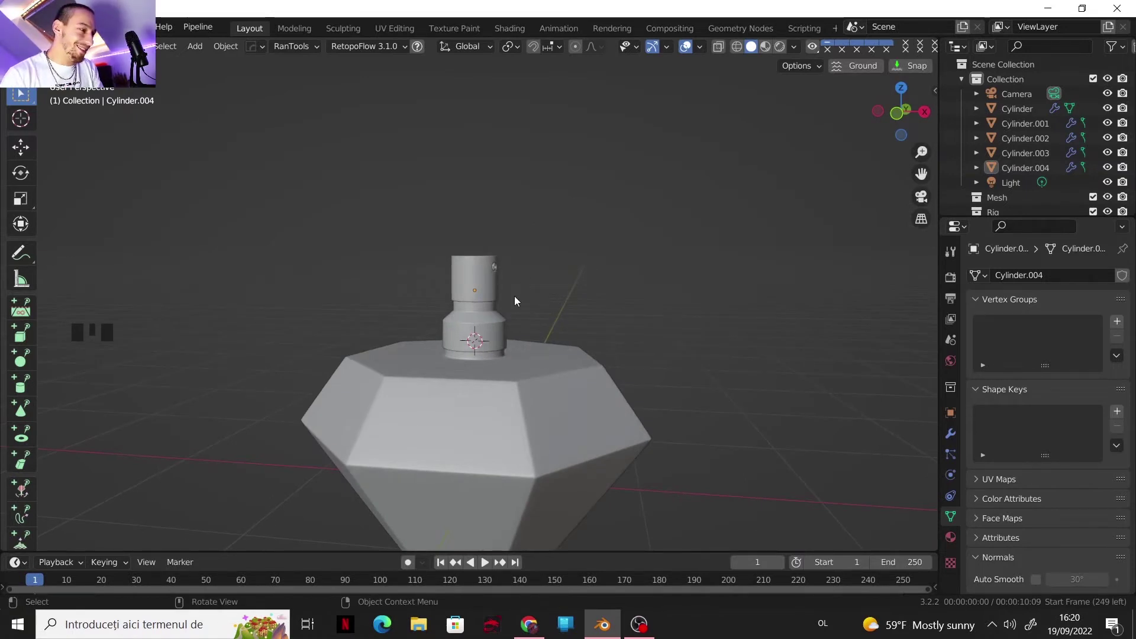
- Add a cylinder with 7 vertices and raise it about 0.53 m along Z to the top of the neck
key(shift+a)
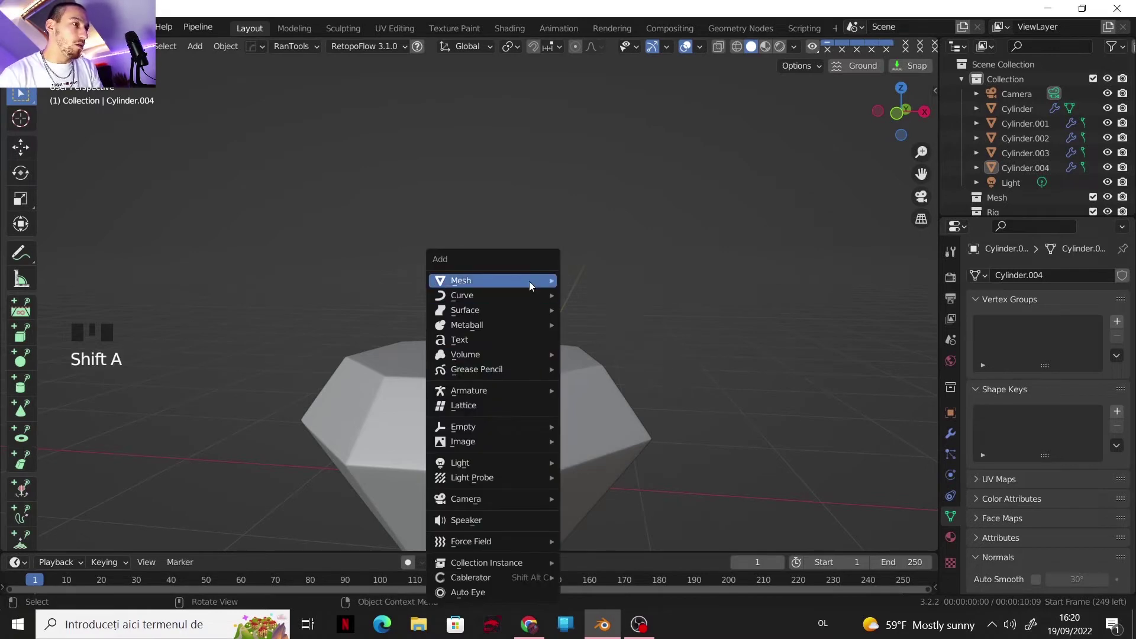
mouse_move(529, 282)
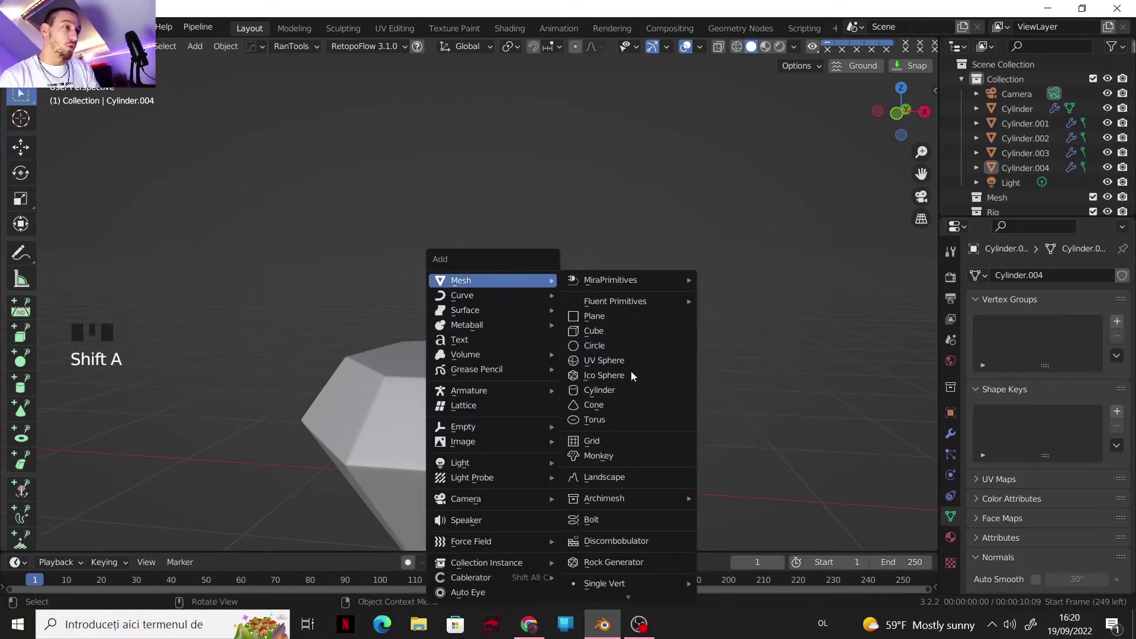
click(609, 391)
click(220, 363)
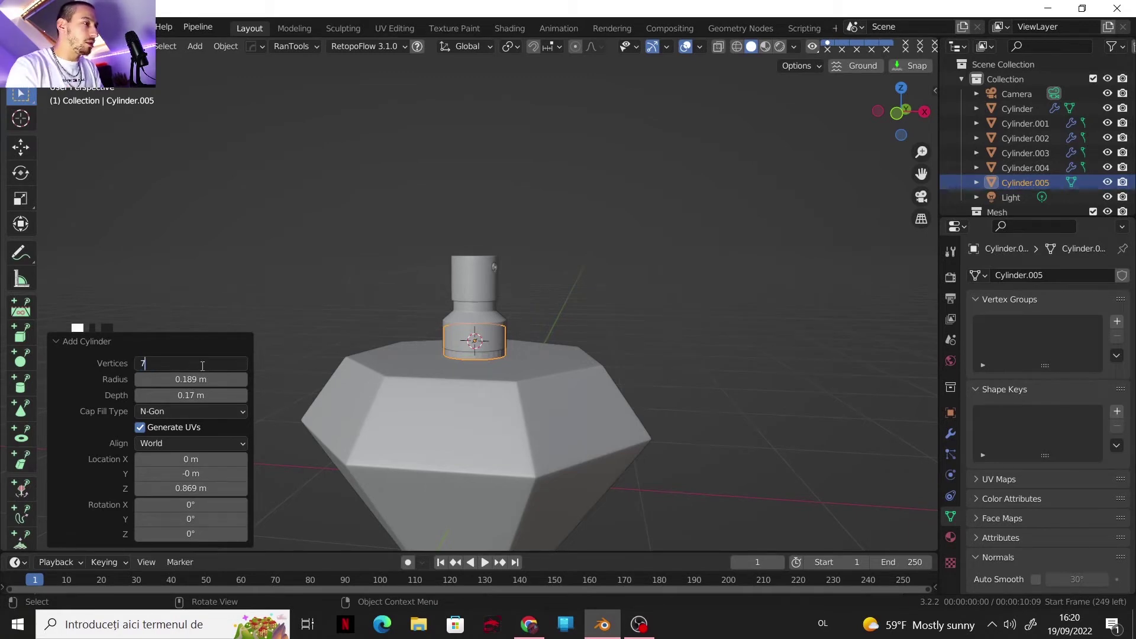
click(89, 402)
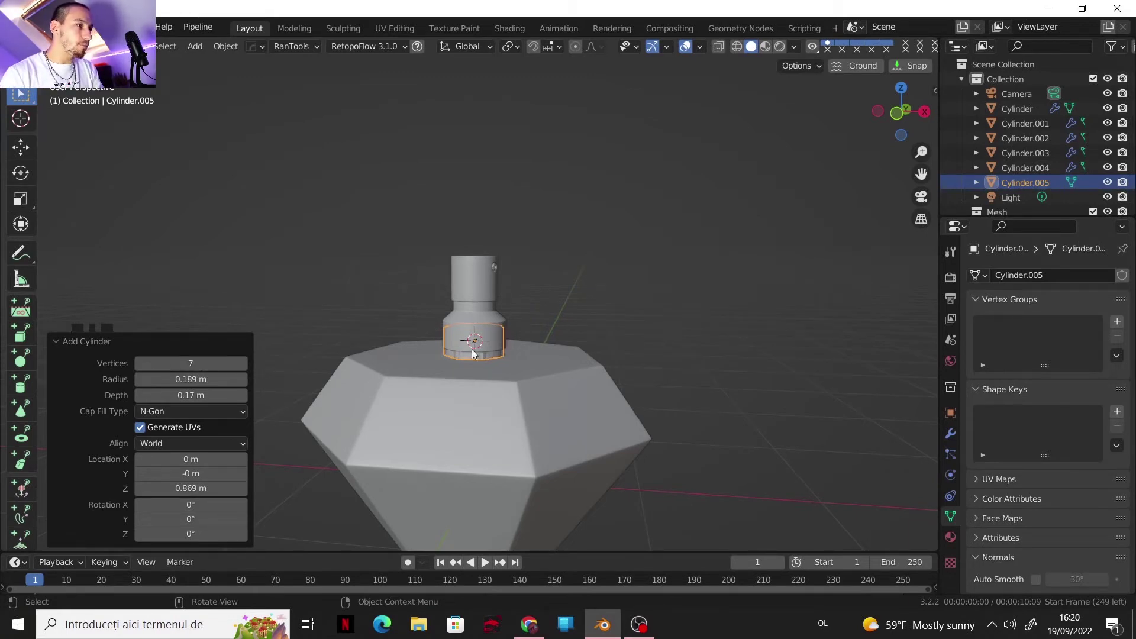
key(g)
key(z)
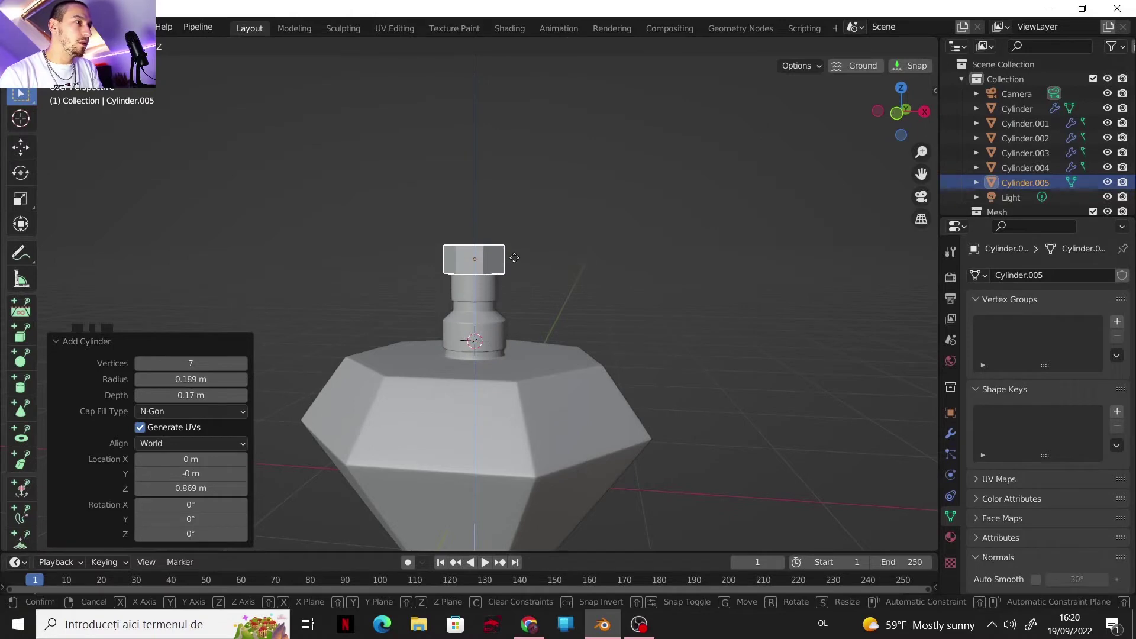
click(513, 259)
- Check the transform values and dimensions of the top cylinder, the faceted body and the inner volume in front view
click(897, 113)
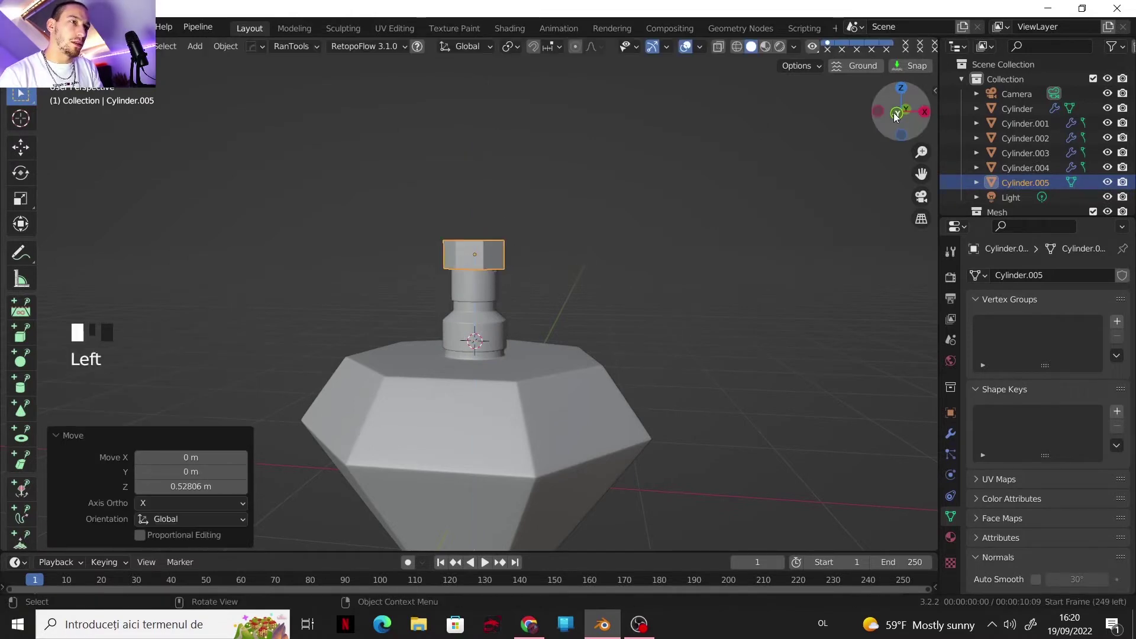
scroll(603, 207, up, 4)
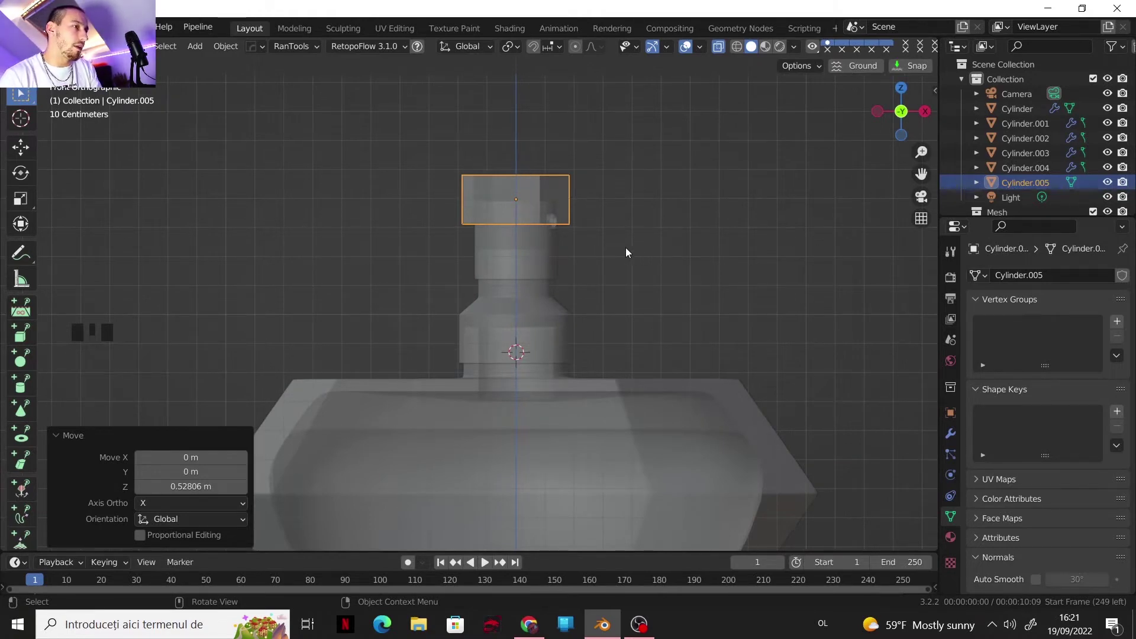
click(543, 254)
click(935, 90)
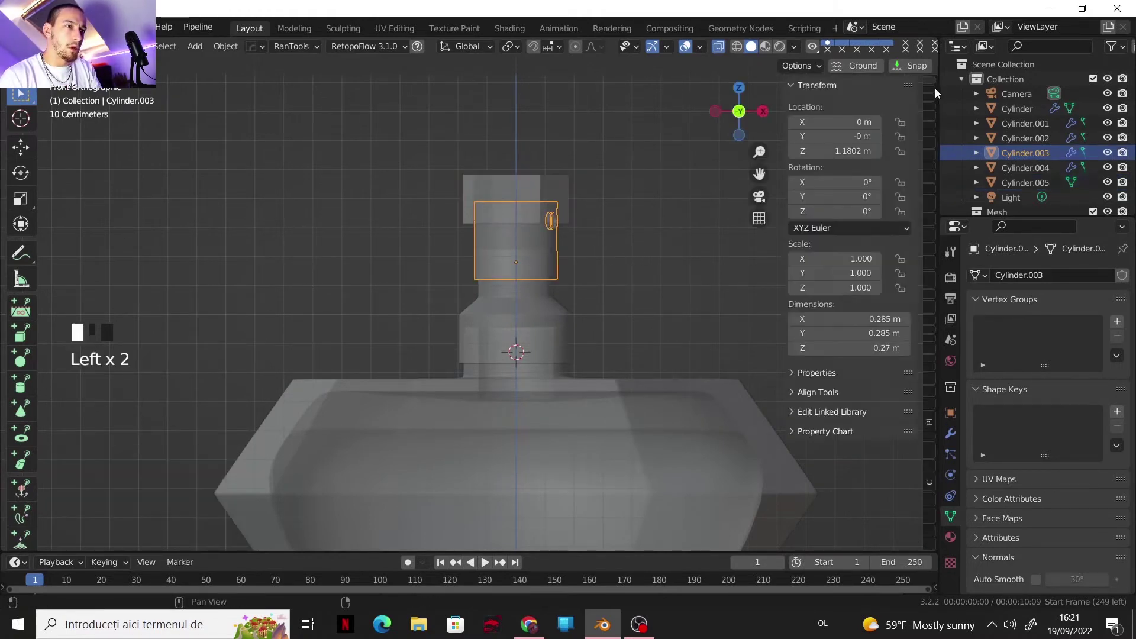
click(553, 226)
click(552, 228)
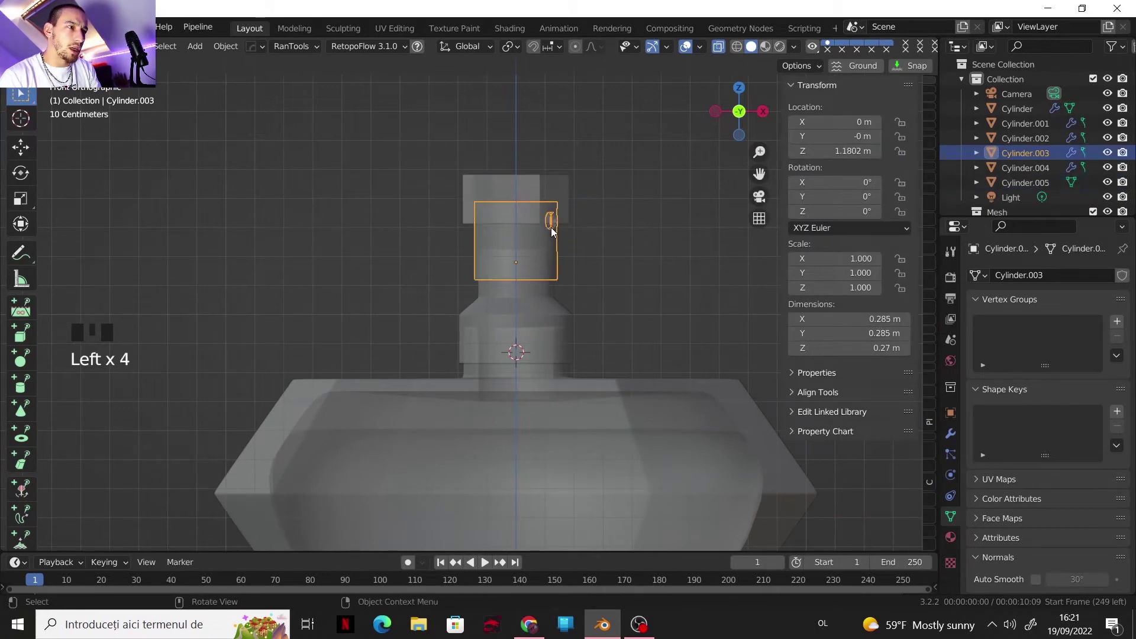
click(551, 227)
click(525, 293)
click(521, 376)
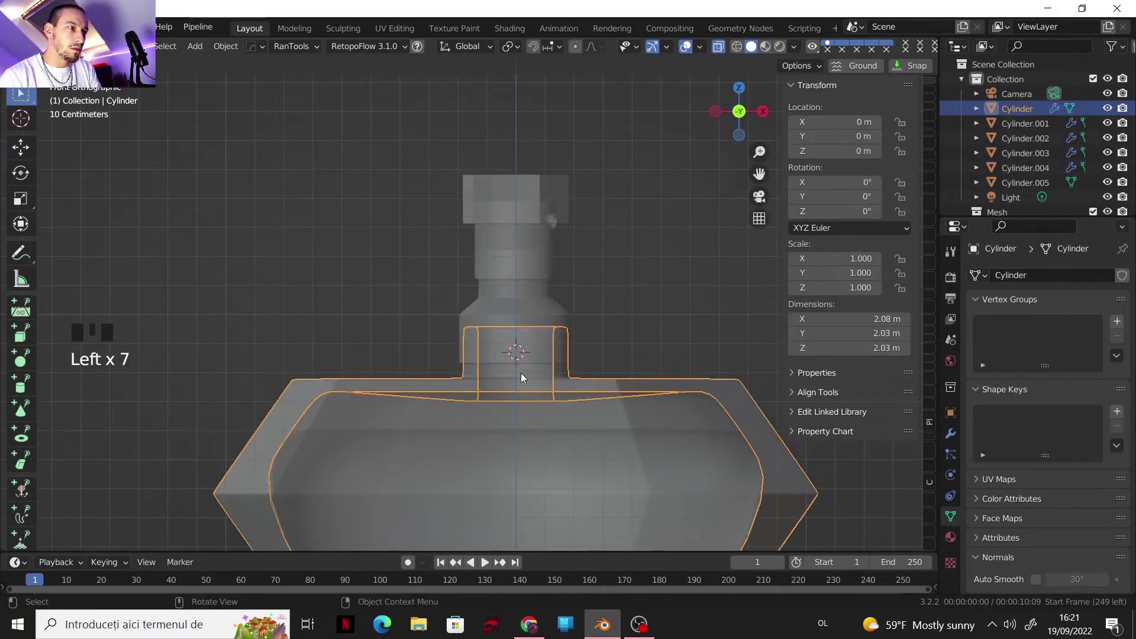
click(533, 458)
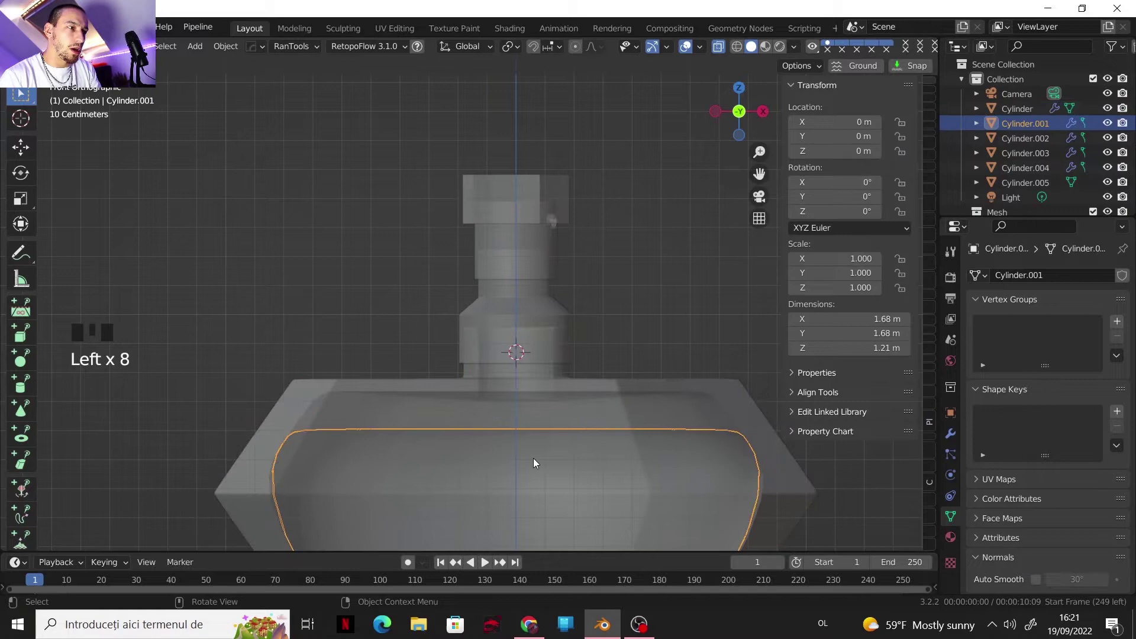
click(638, 294)
- Open the seven-sided cylinder in Edit Mode and extrude its bottom face about 0.45 m down over the neck
click(560, 209)
drag(780, 244, 914, 254)
middle_drag(736, 297, 505, 178)
key(Tab)
scroll(486, 223, up, 2)
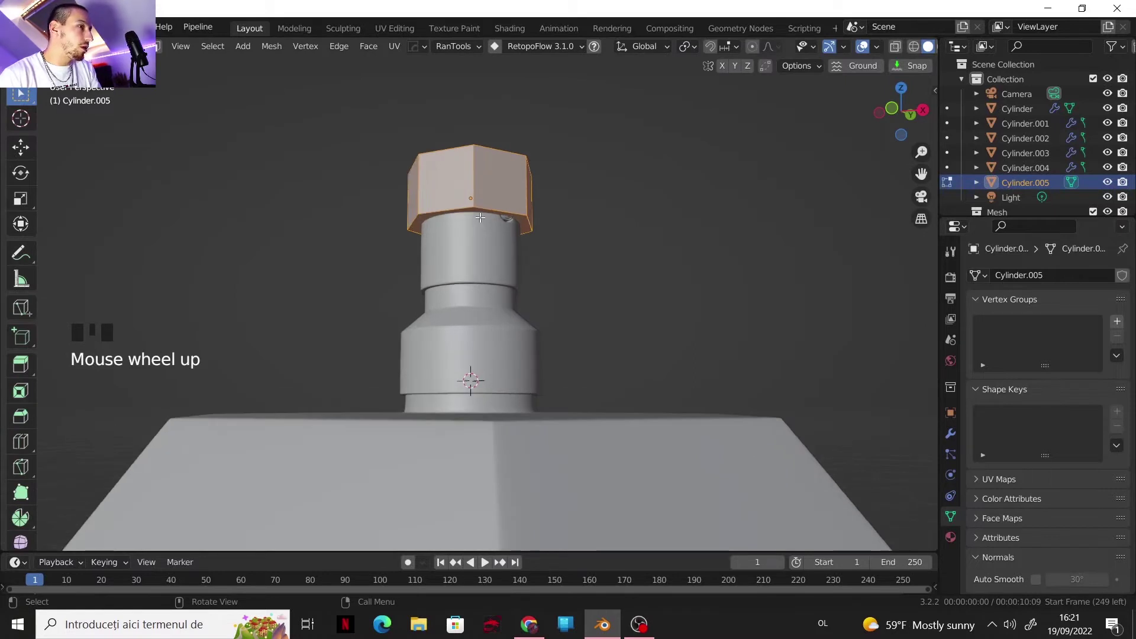
click(480, 215)
key(3)
click(492, 233)
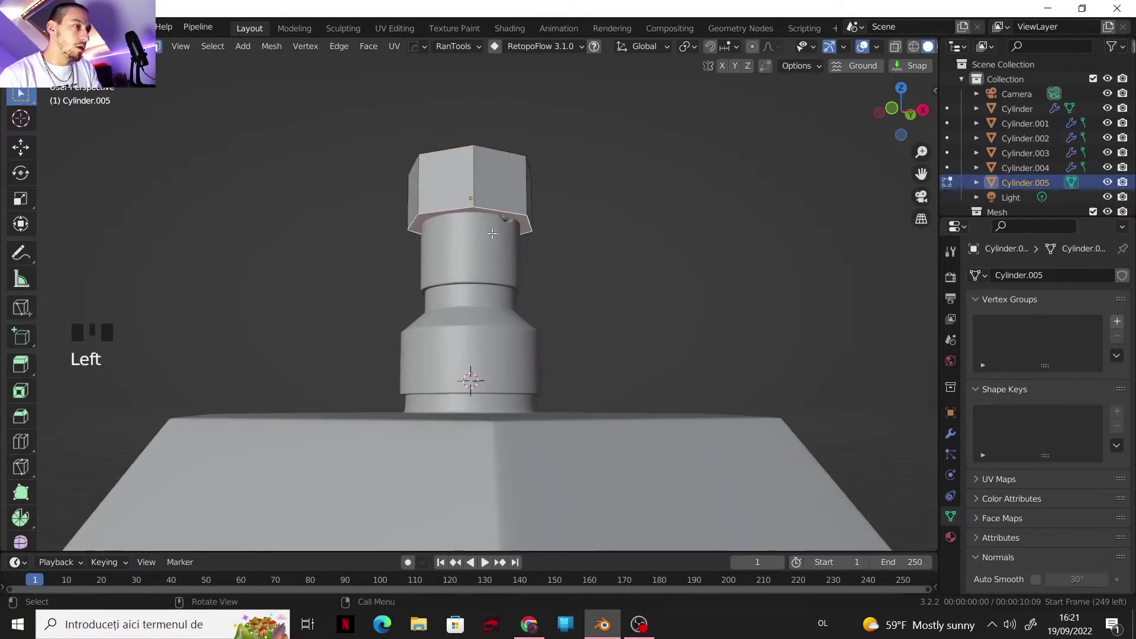
key(e)
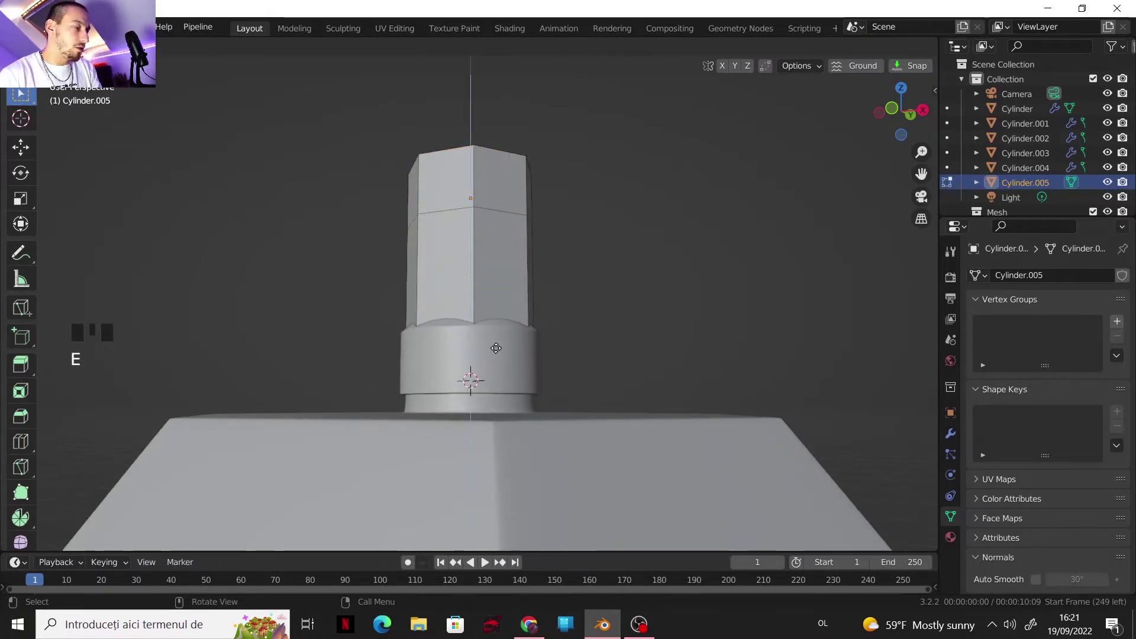
click(491, 392)
- Move the extruded bottom face about 0.066 m further down along Z, close to the body's top, in see-through front view
key(KP_1)
key(alt+z)
key(g)
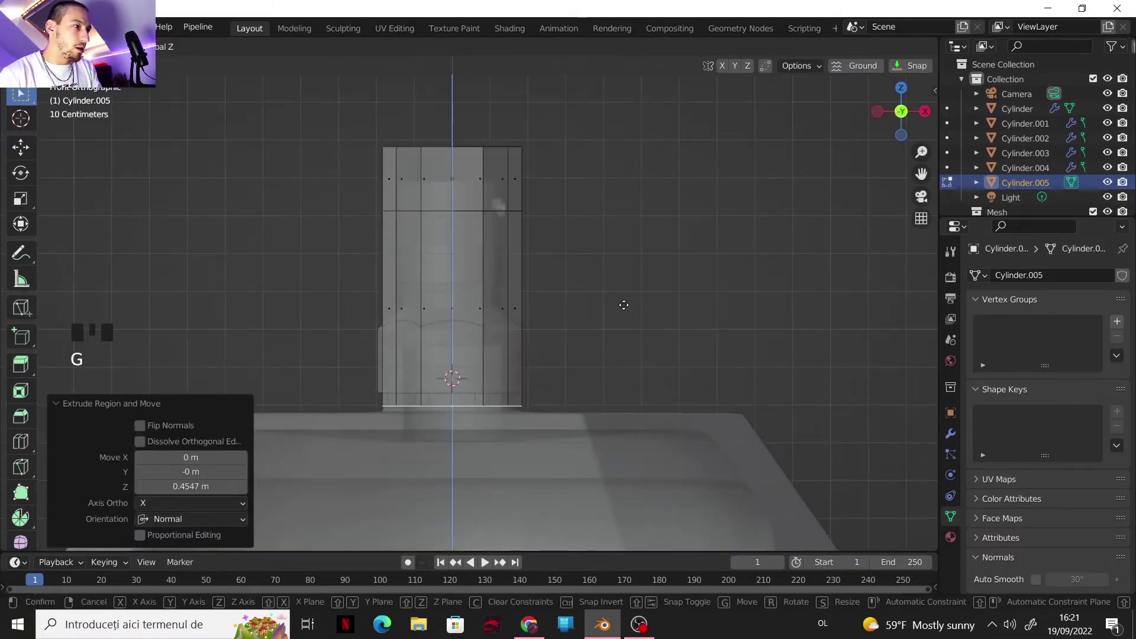
click(599, 311)
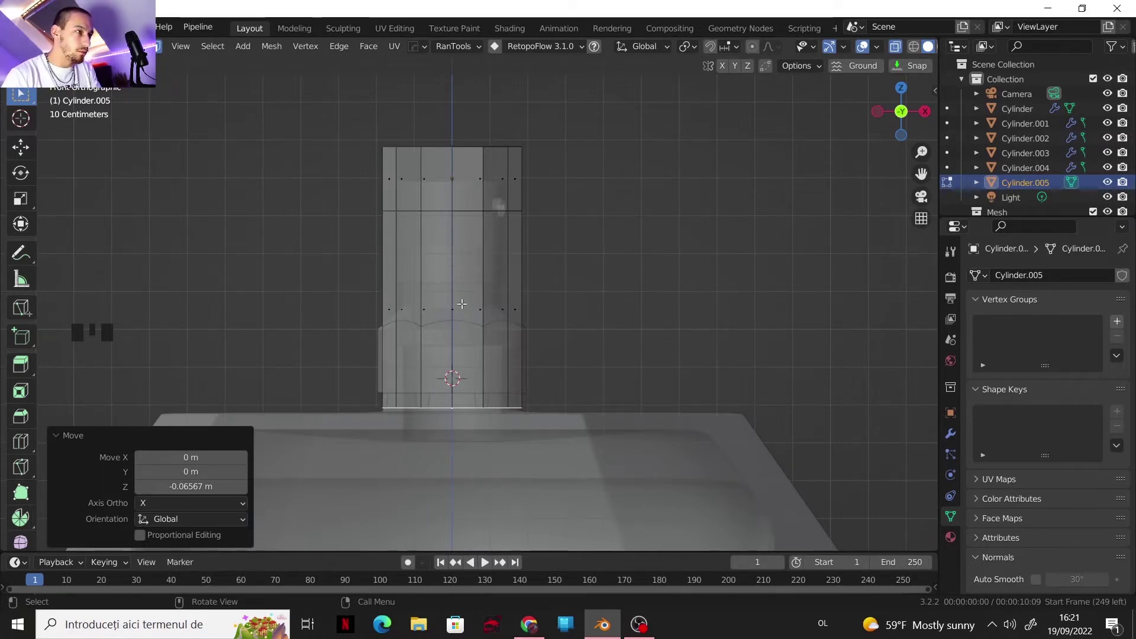
- Scale the seven-sided cap's middle edge loop by about 2.05 and slightly enlarge its bottom edge loop
key(2)
alt+click(430, 212)
key(s)
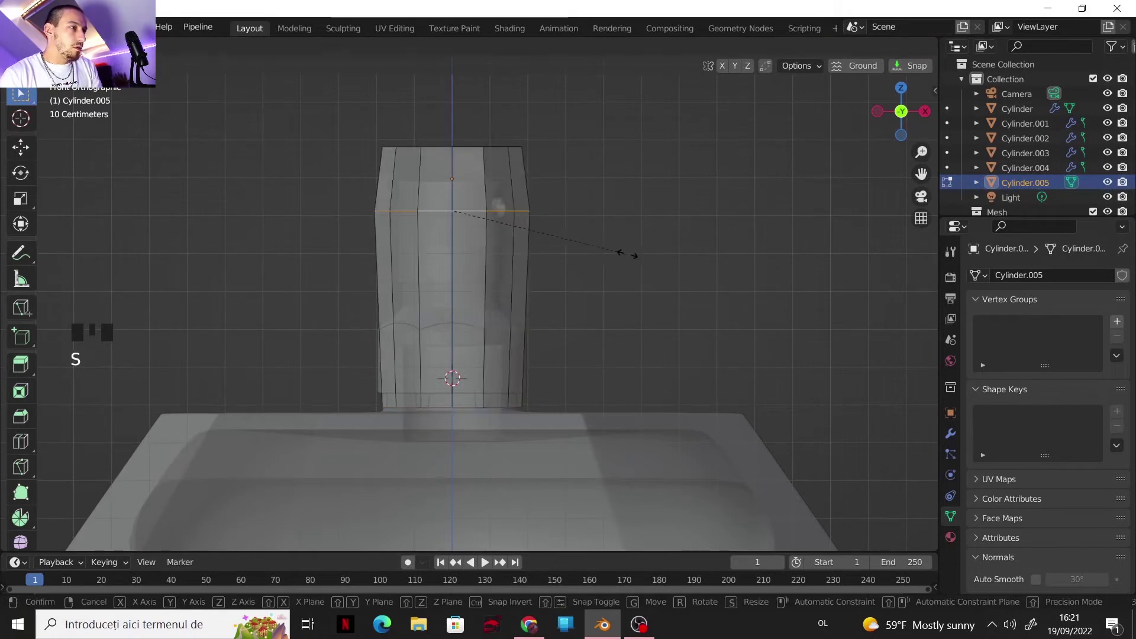
click(776, 275)
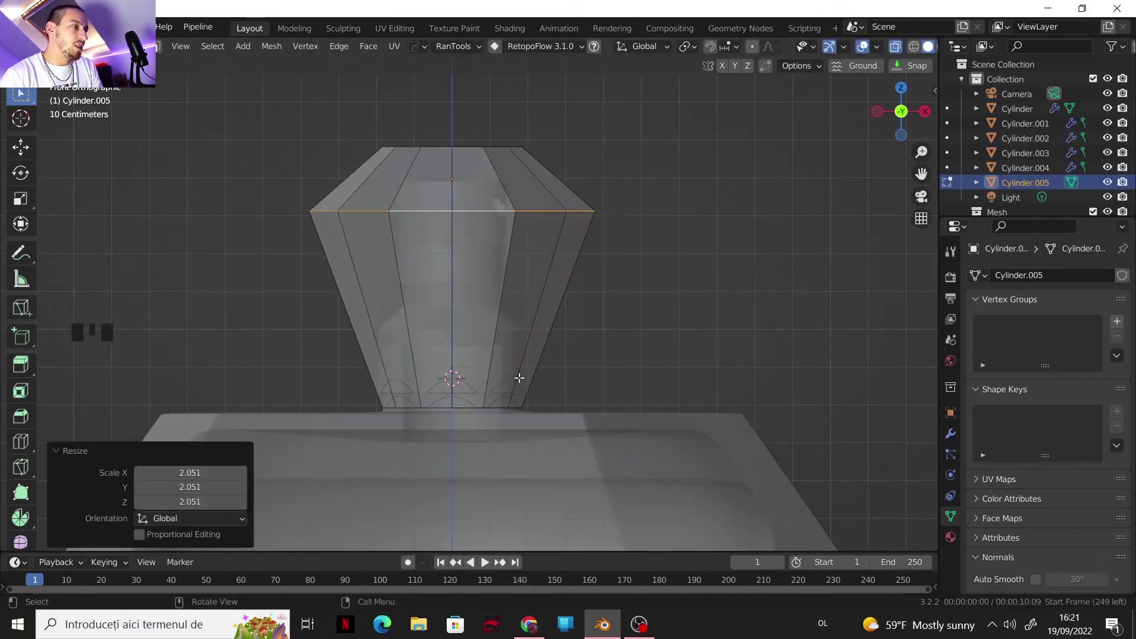
alt+click(454, 407)
key(s)
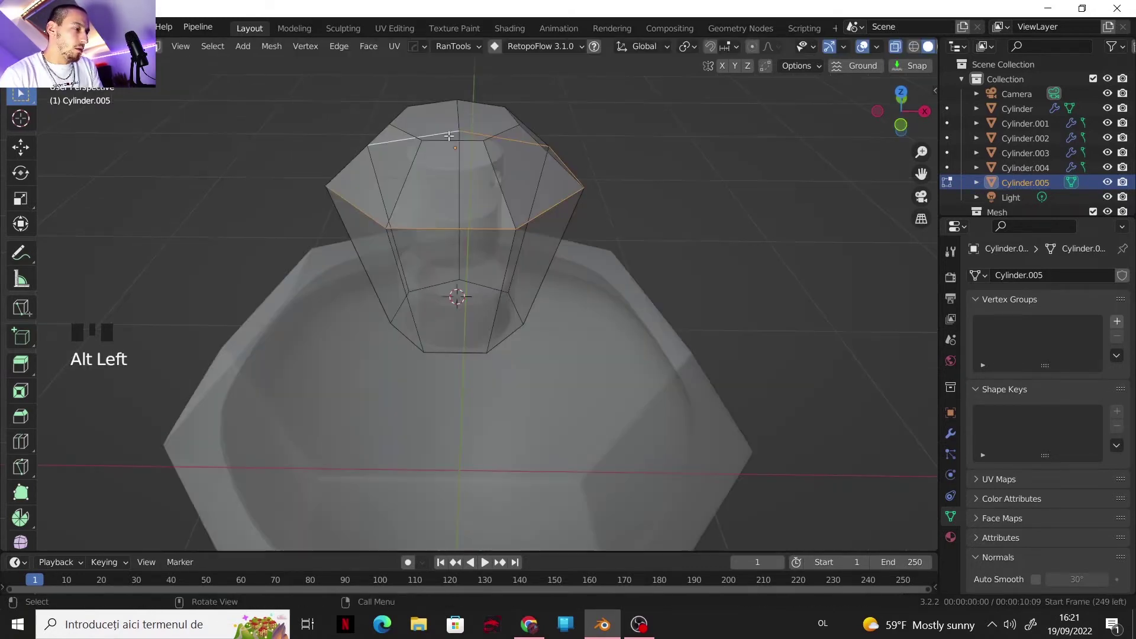
- Scale the cap's top face to about 0.786 and lower it about 0.016 m along Z
key(3)
click(458, 121)
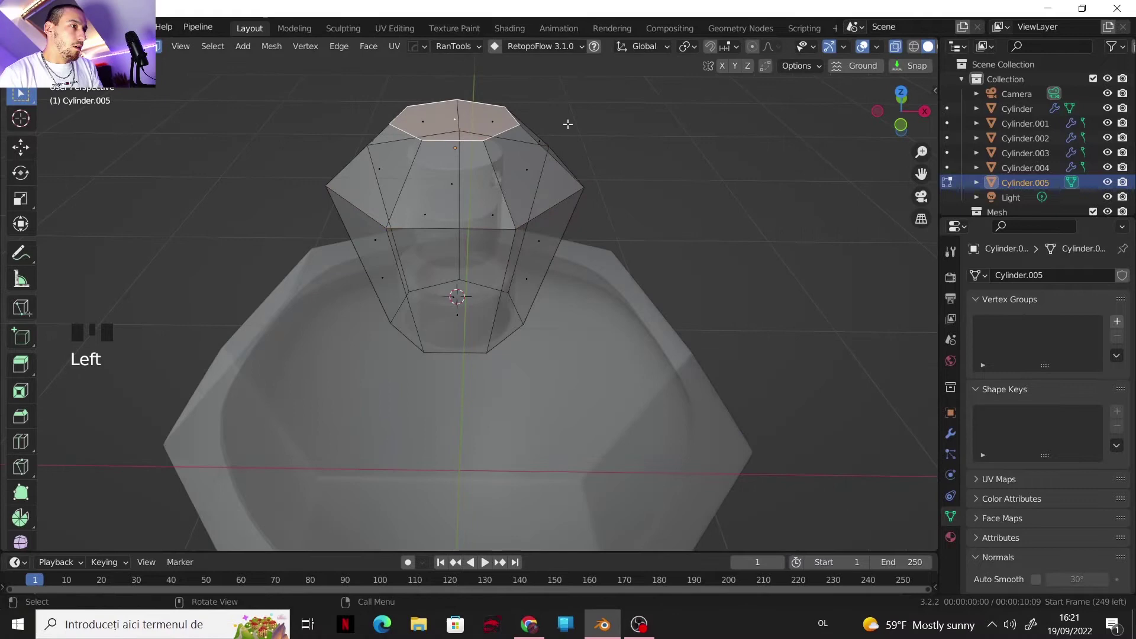
click(896, 124)
key(s)
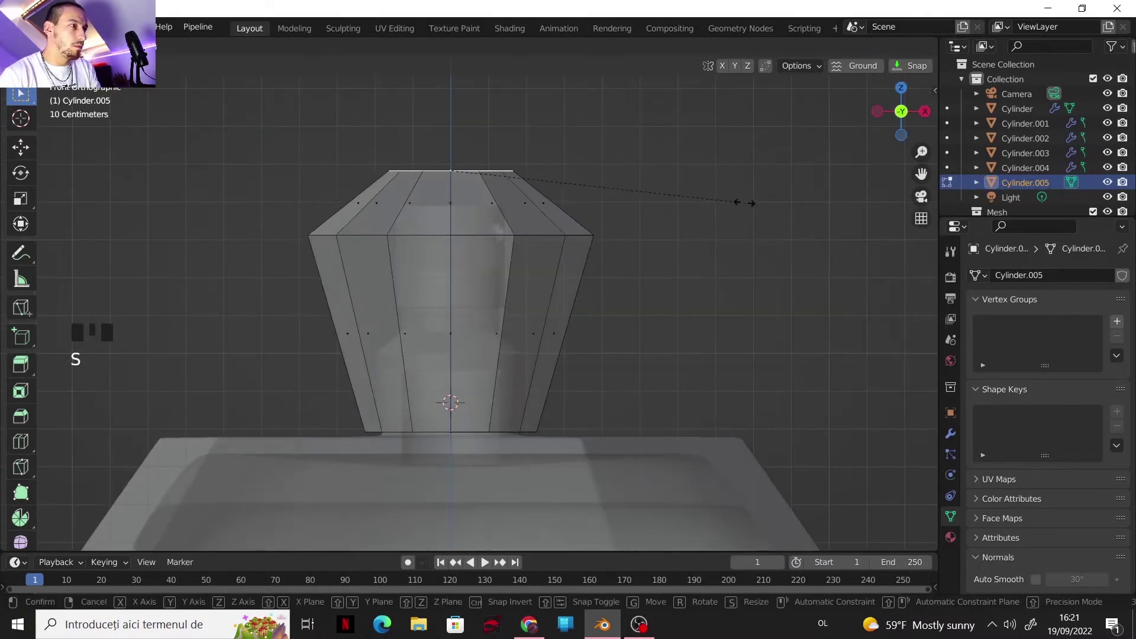
click(710, 197)
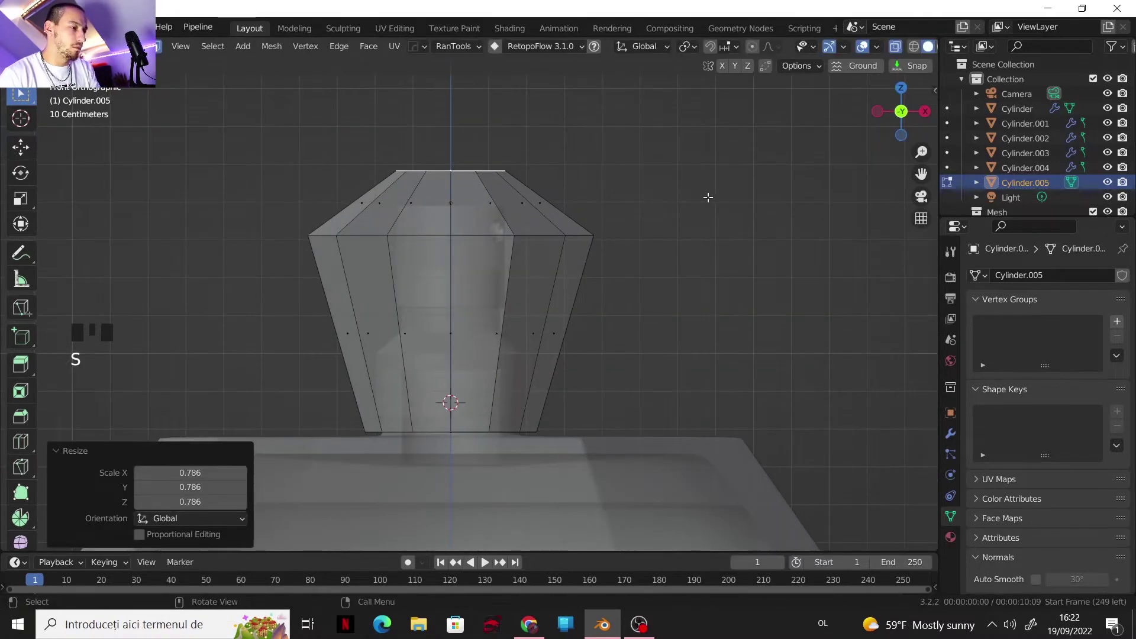
key(g)
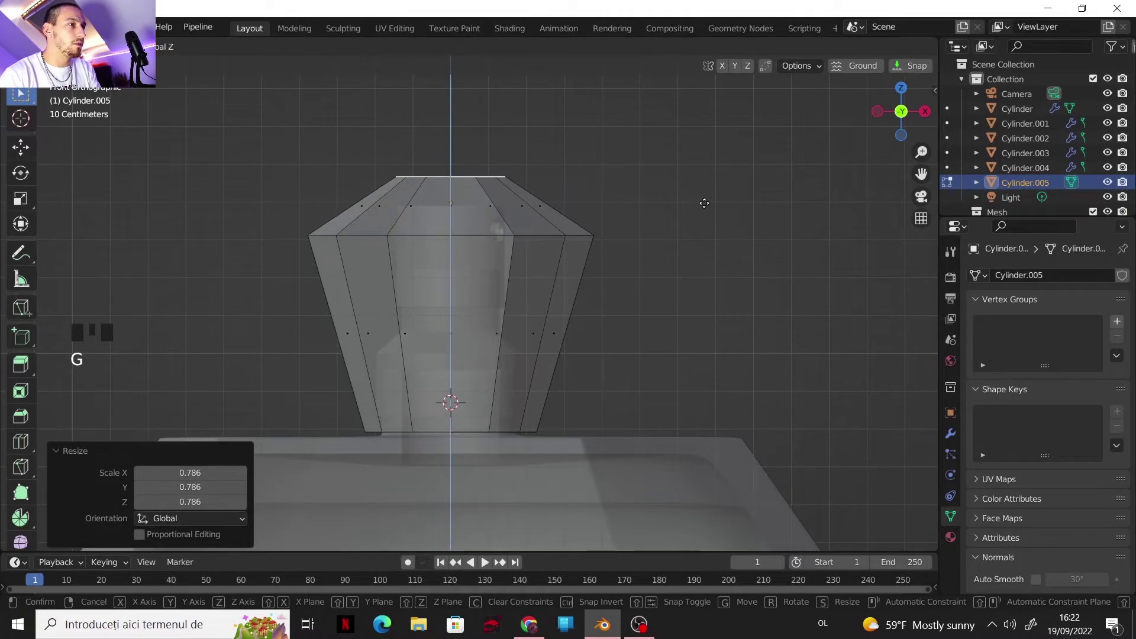
click(703, 203)
- Inset the cap's bottom face with a thickness of about 0.035 m
middle_drag(684, 216, 573, 233)
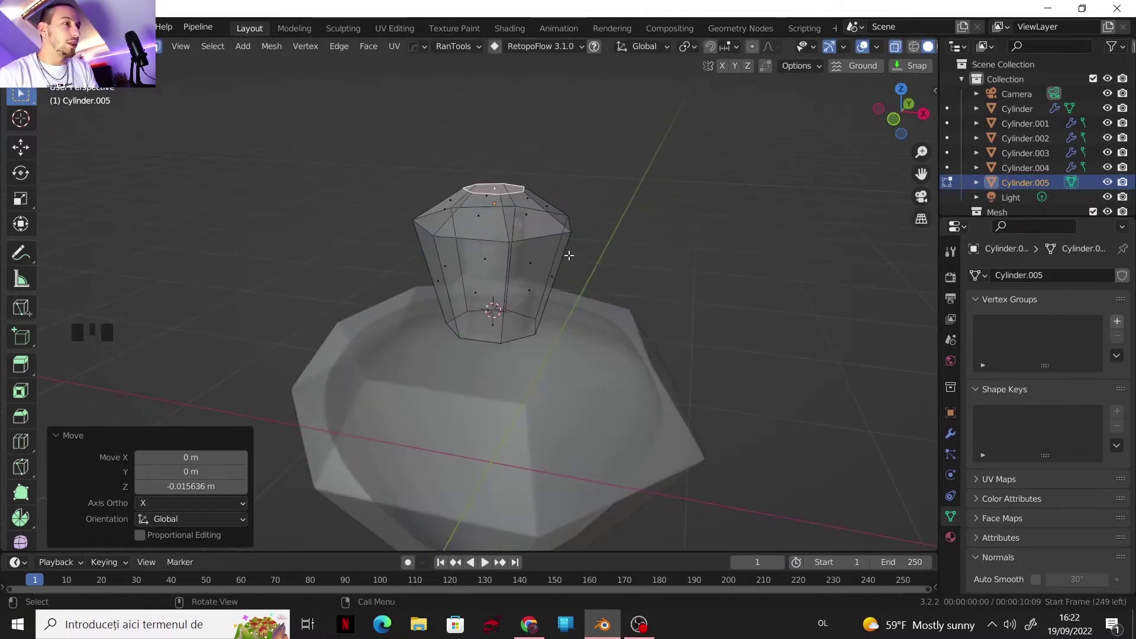
scroll(509, 282, up, 1)
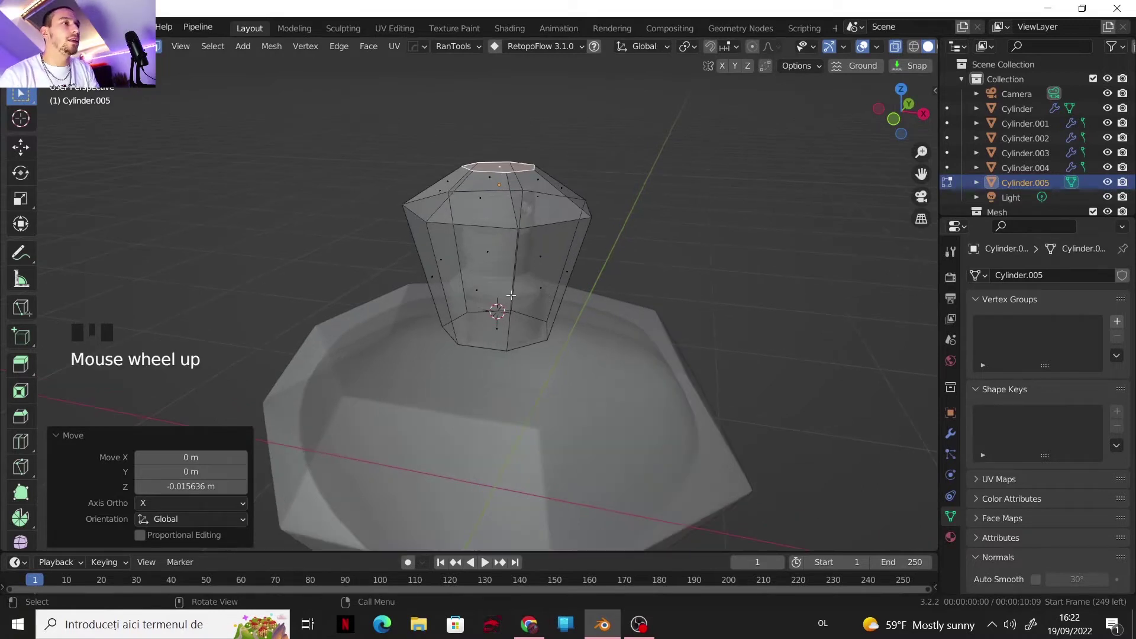
shift+middle_drag(509, 283, 494, 342)
scroll(494, 341, up, 2)
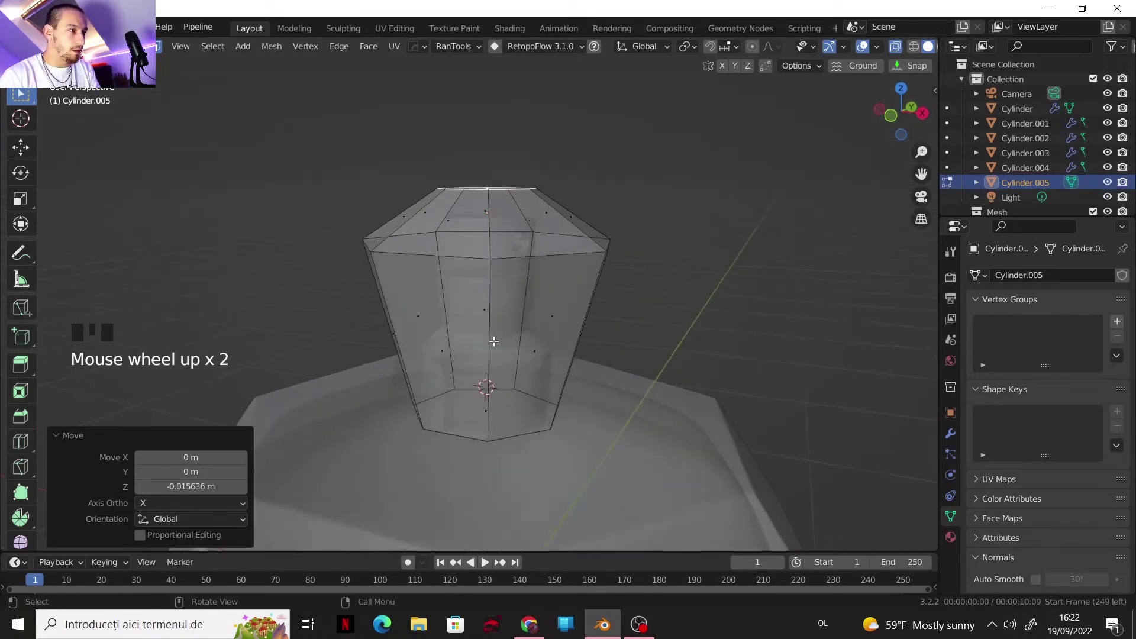
click(479, 419)
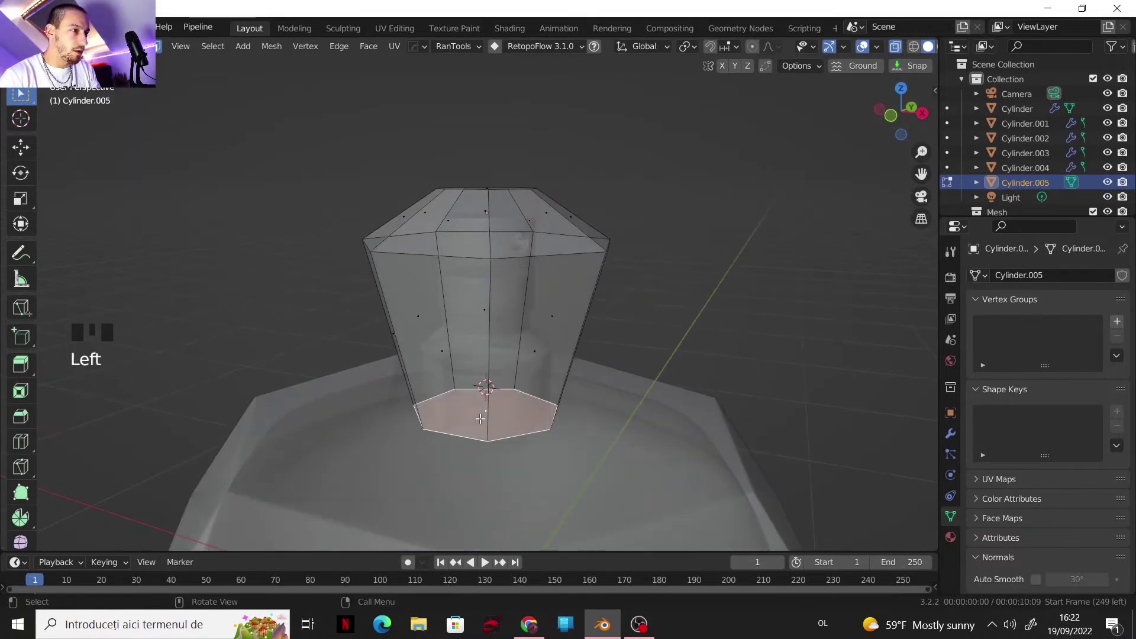
click(887, 123)
shift+middle_drag(654, 291, 669, 246)
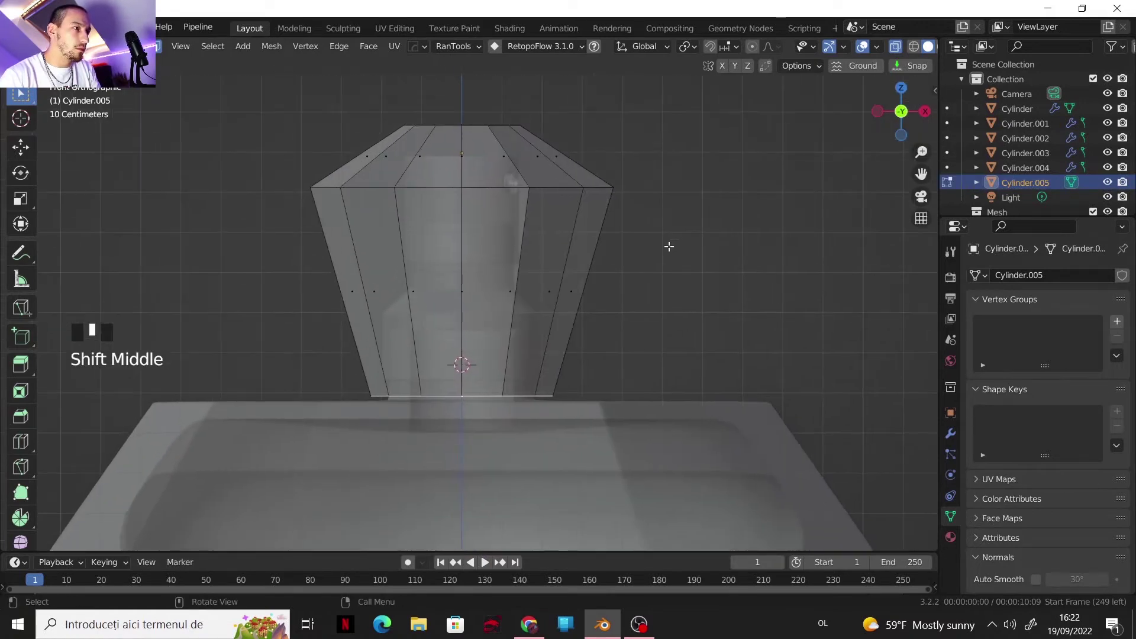
click(901, 88)
shift+middle_drag(591, 223, 559, 311)
scroll(559, 292, up, 2)
key(i)
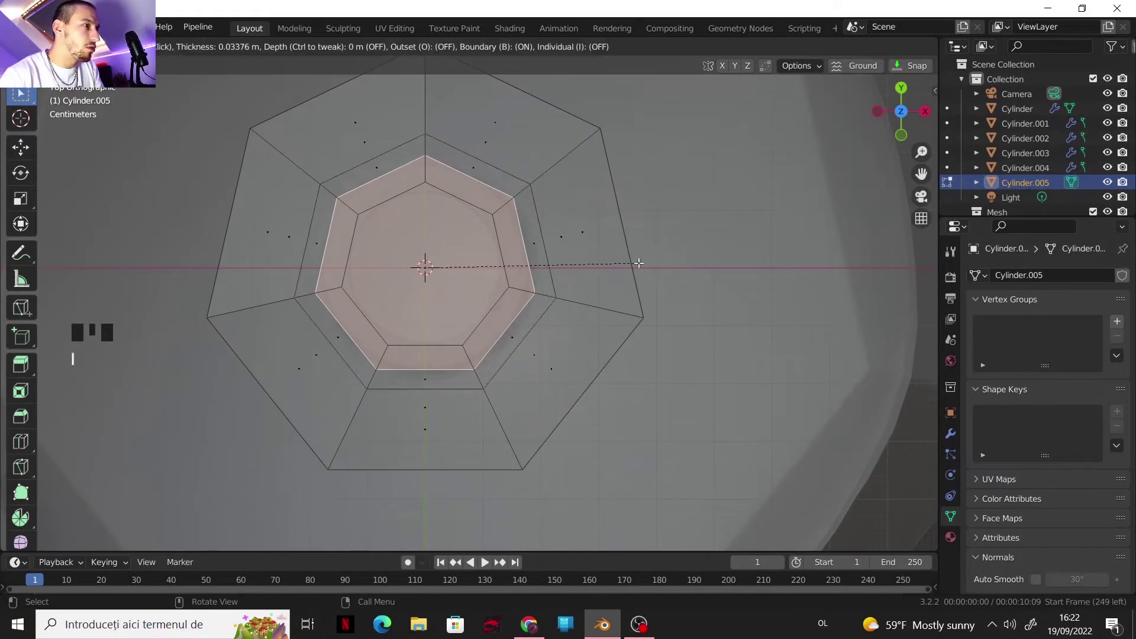
click(638, 262)
shift+middle_drag(464, 218, 475, 258)
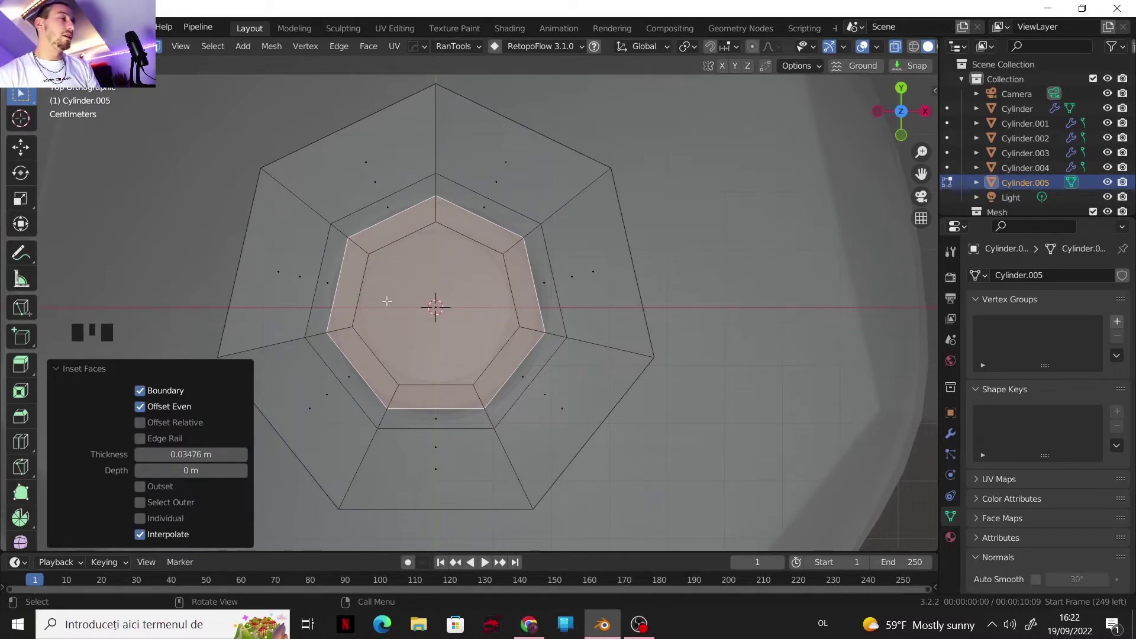
- Add a centred vertical loop cut through each of the cap's seven sides
key(ctrl+r)
click(384, 211)
right_click(384, 212)
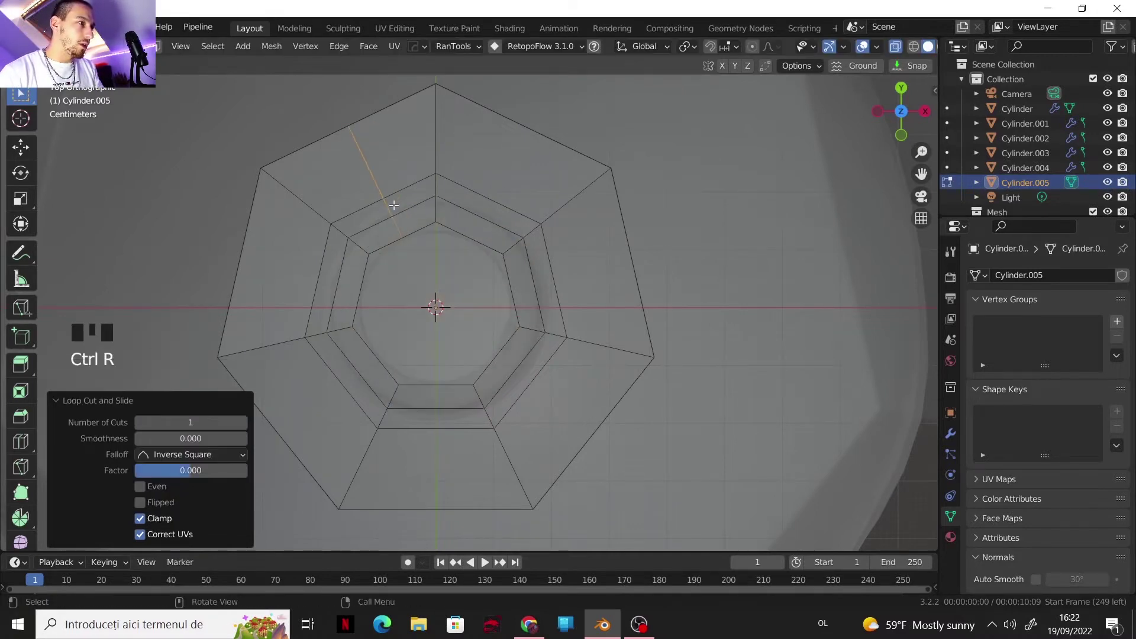
key(ctrl+r)
click(490, 190)
right_click(490, 190)
key(ctrl+r)
click(557, 256)
right_click(557, 256)
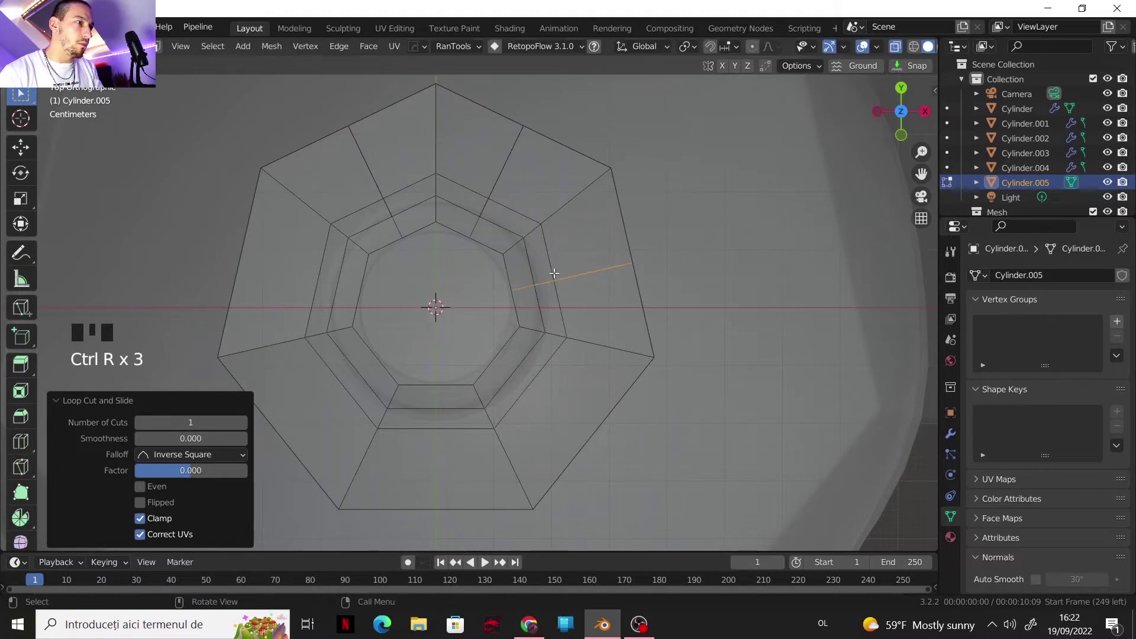
key(ctrl+r)
key(ctrl+r)
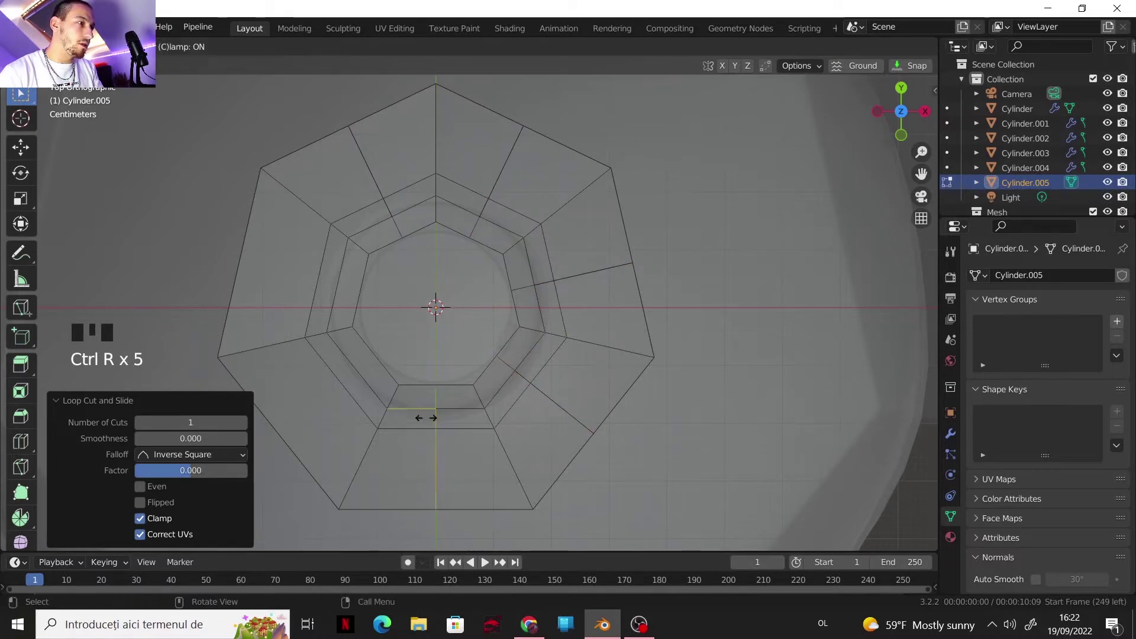
click(417, 414)
right_click(417, 415)
key(ctrl+r)
key(ctrl+r)
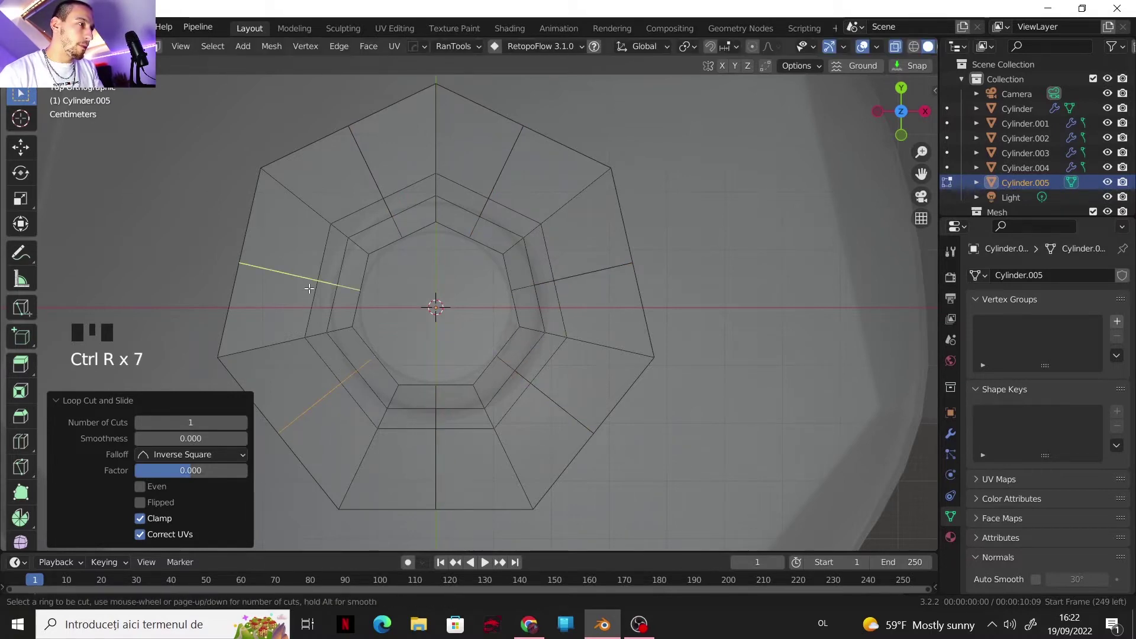
- Select the inset edge loop on the cap's underside and reshape it into a regular circle with LoopTools
middle_drag(450, 248, 501, 183)
shift+middle_drag(501, 182, 498, 255)
middle_drag(498, 237, 518, 170)
shift+middle_drag(452, 388, 454, 321)
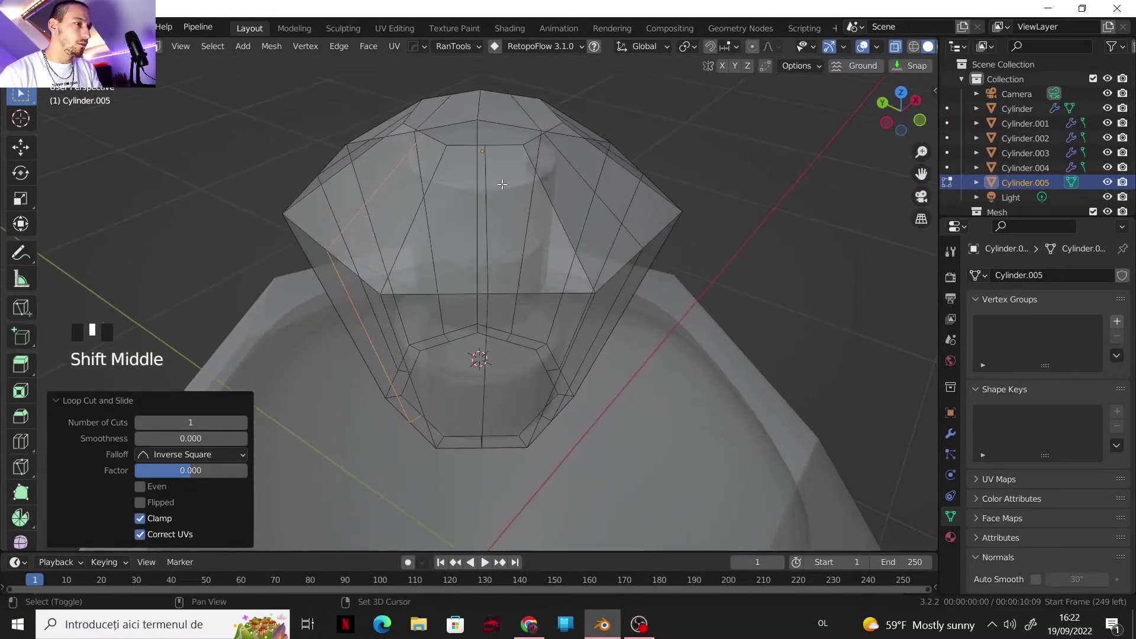
alt+click(408, 385)
right_click(417, 361)
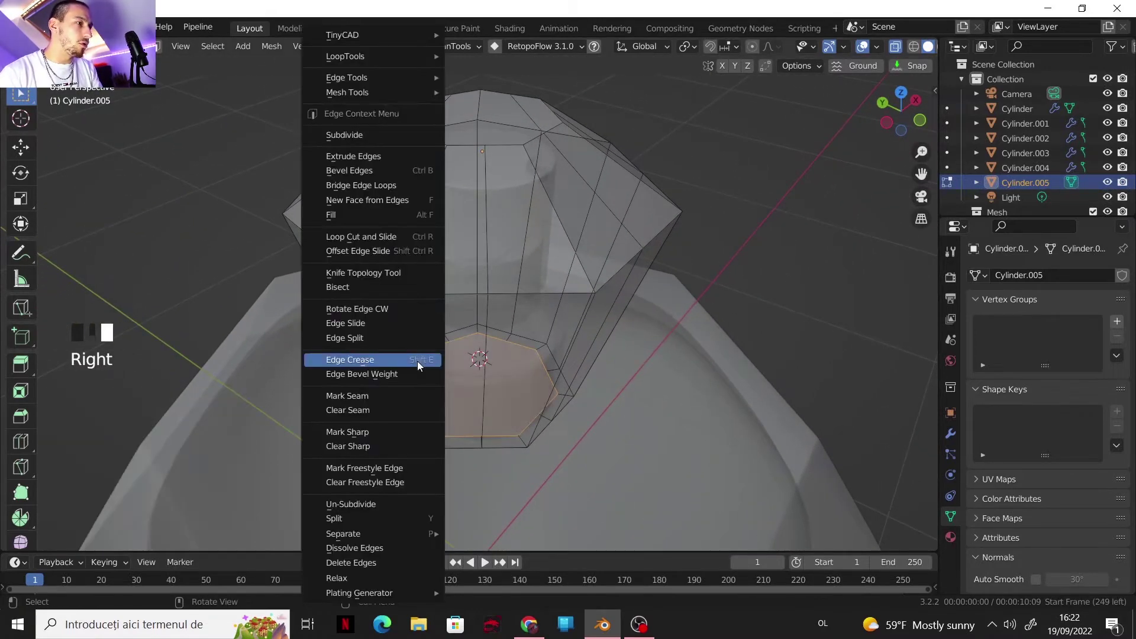
mouse_move(426, 58)
click(481, 71)
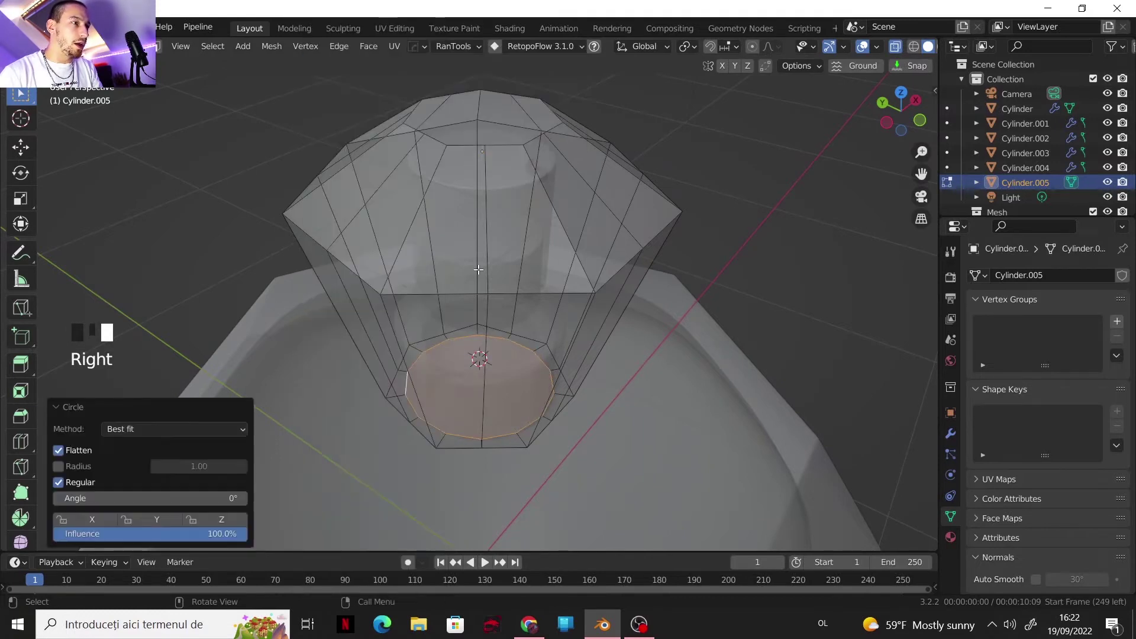
- Scale the circular face on the cap's underside to about 1.025 so it clears the neck
click(901, 94)
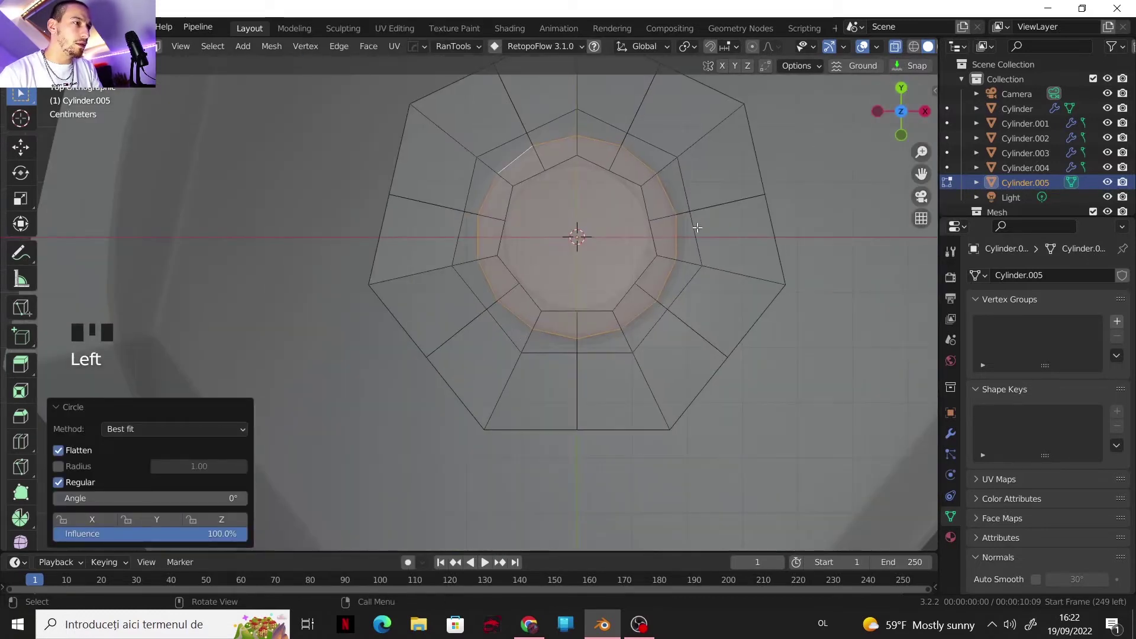
shift+middle_drag(698, 228, 694, 446)
scroll(557, 279, up, 7)
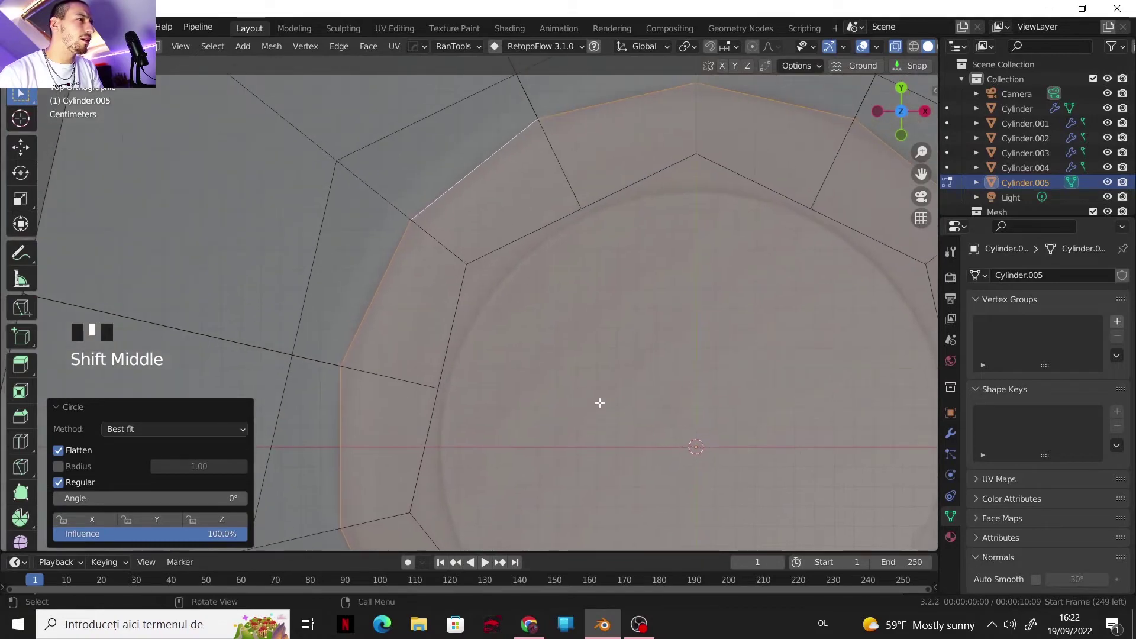
scroll(579, 364, down, 2)
middle_drag(579, 364, 542, 331)
shift+middle_drag(541, 331, 575, 393)
scroll(567, 385, down, 5)
shift+middle_drag(532, 361, 559, 178)
shift+middle_drag(559, 177, 532, 172)
scroll(523, 266, up, 3)
middle_drag(522, 266, 468, 237)
key(alt+z)
key(s)
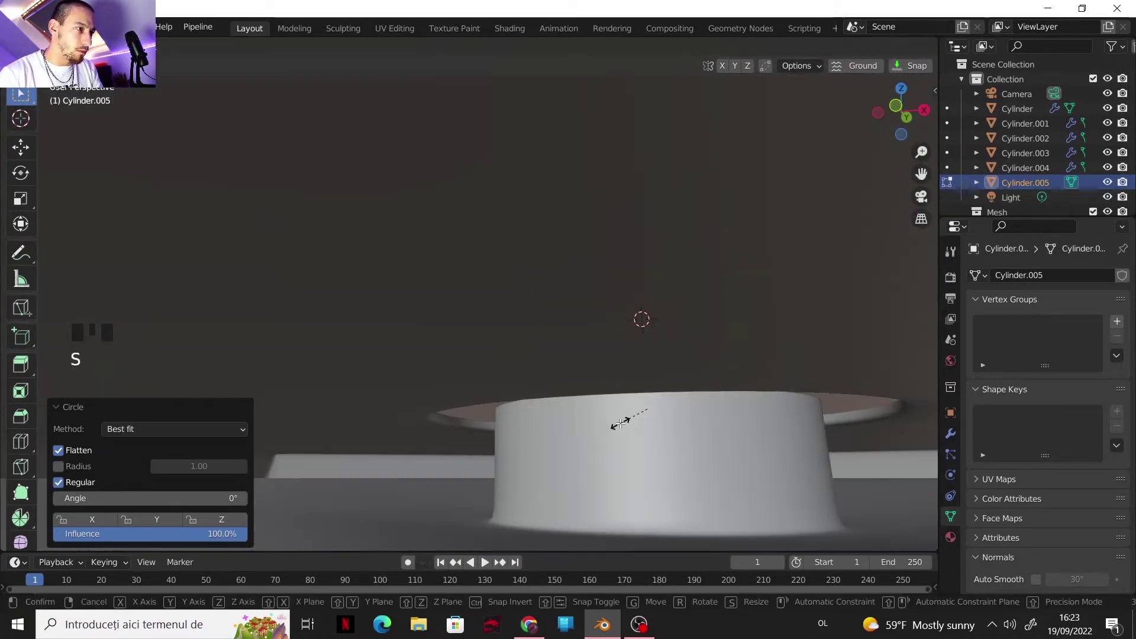
click(616, 425)
- Extrude the circular bottom face about 0.606 m up into the cap, in see-through side view, to hollow it around the neck
scroll(553, 336, down, 4)
scroll(552, 336, down, 20)
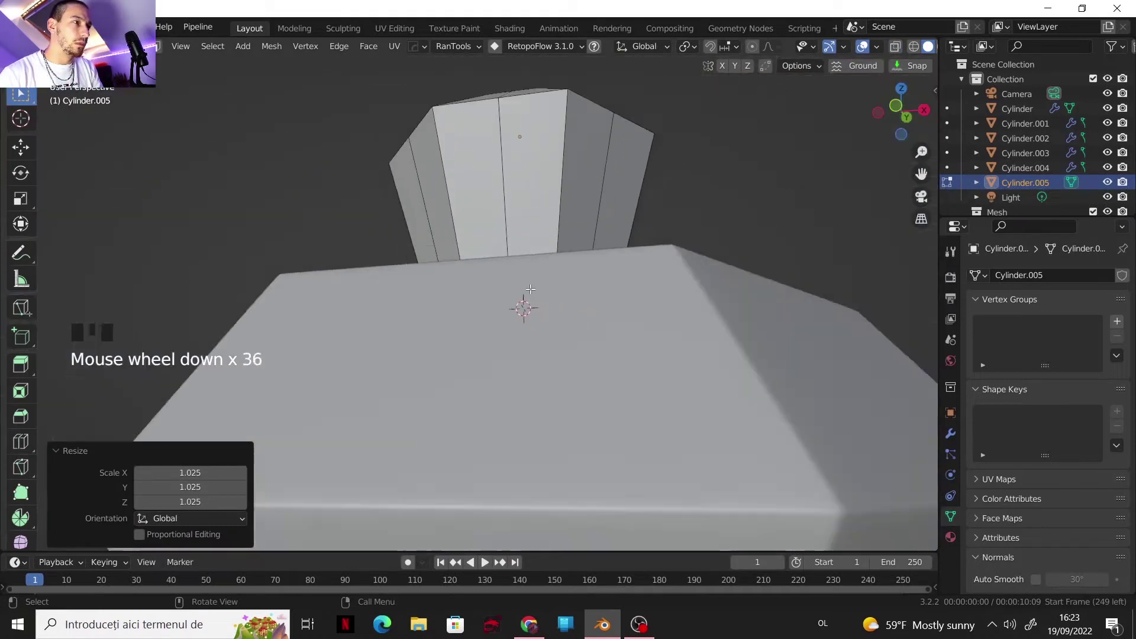
middle_drag(525, 375, 853, 55)
click(894, 48)
click(903, 89)
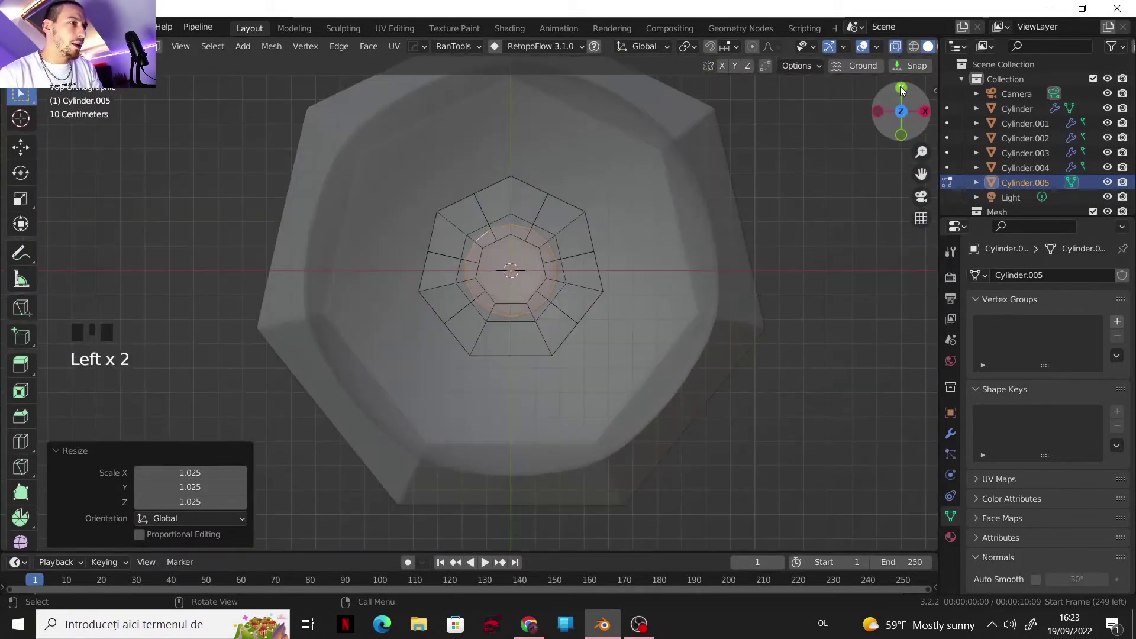
click(880, 111)
shift+middle_drag(651, 160, 654, 284)
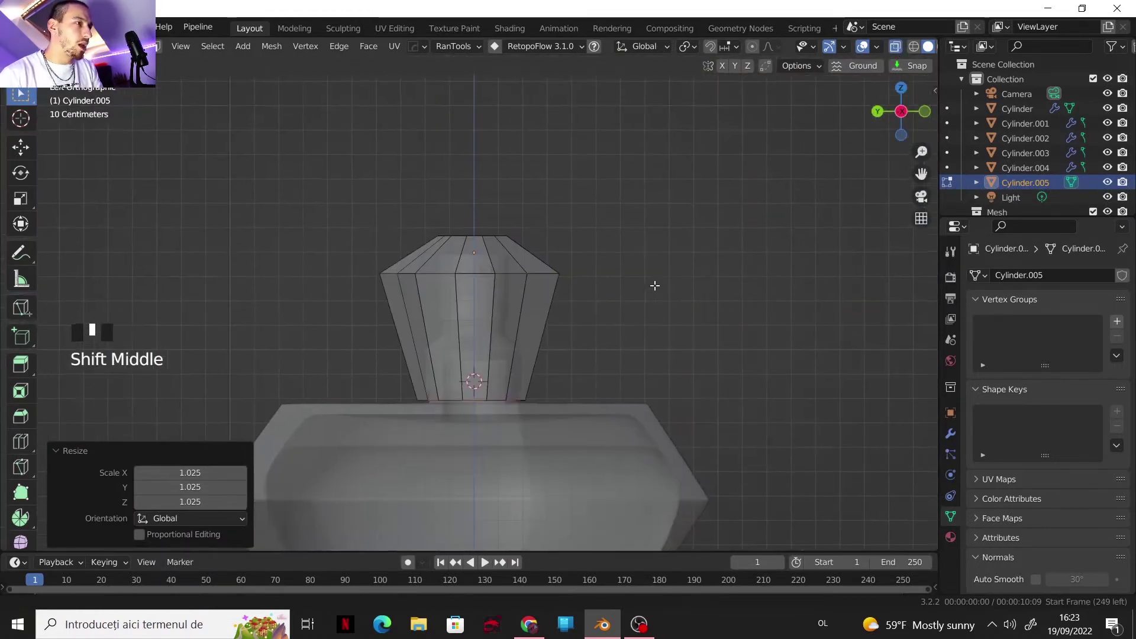
scroll(651, 287, up, 3)
key(e)
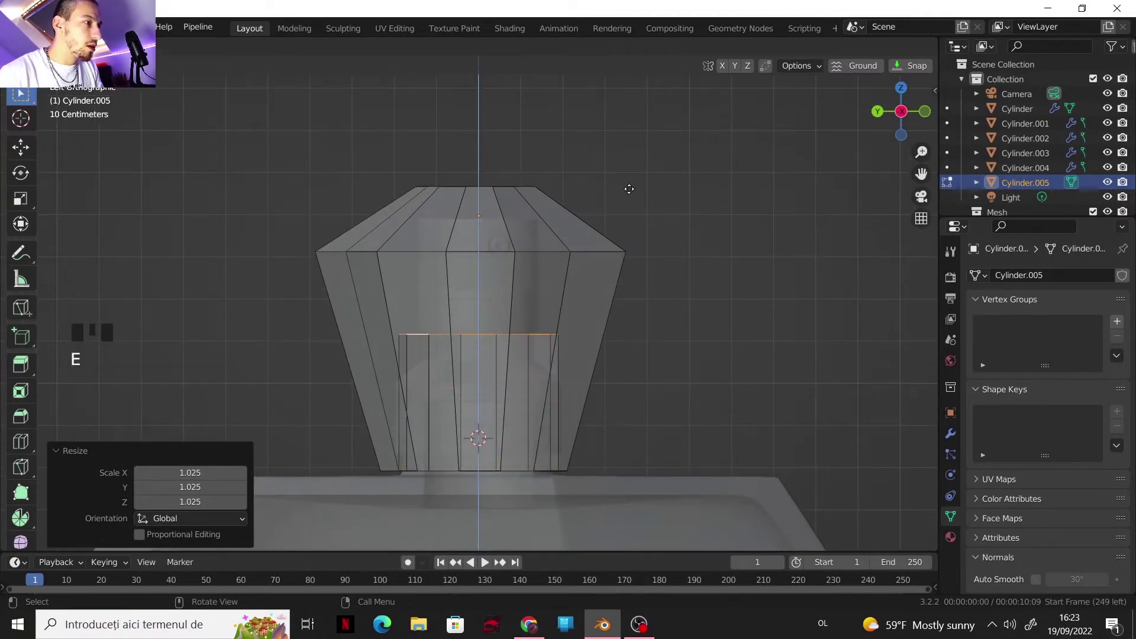
click(613, 470)
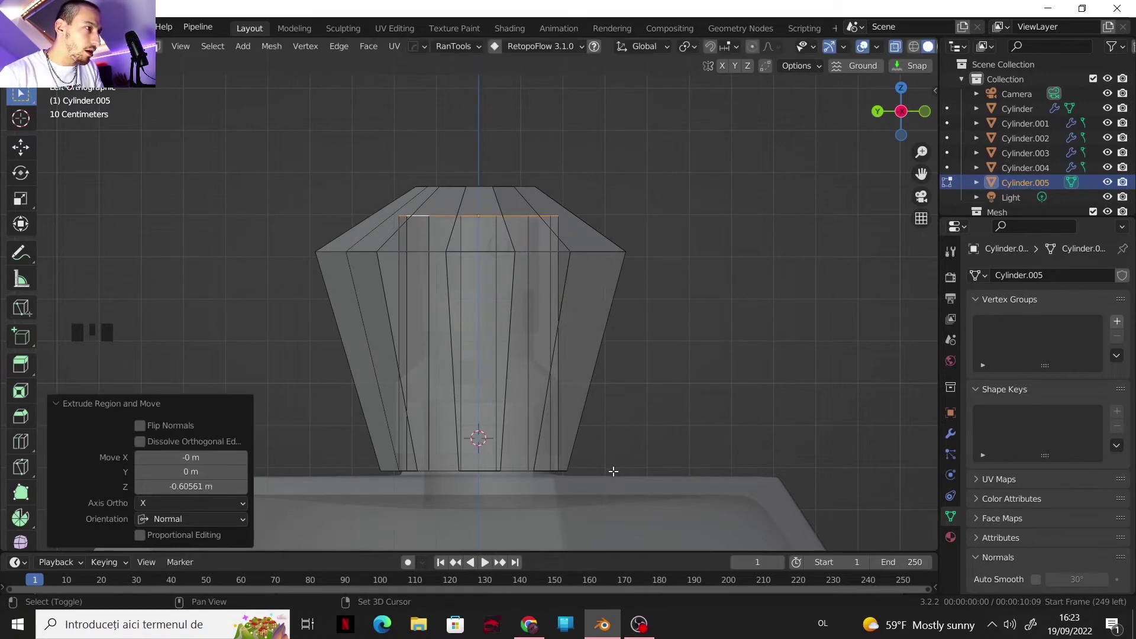
- Scale the cavity's ring of wall faces to about 1.066 in X and Y only
key(3)
alt+click(500, 353)
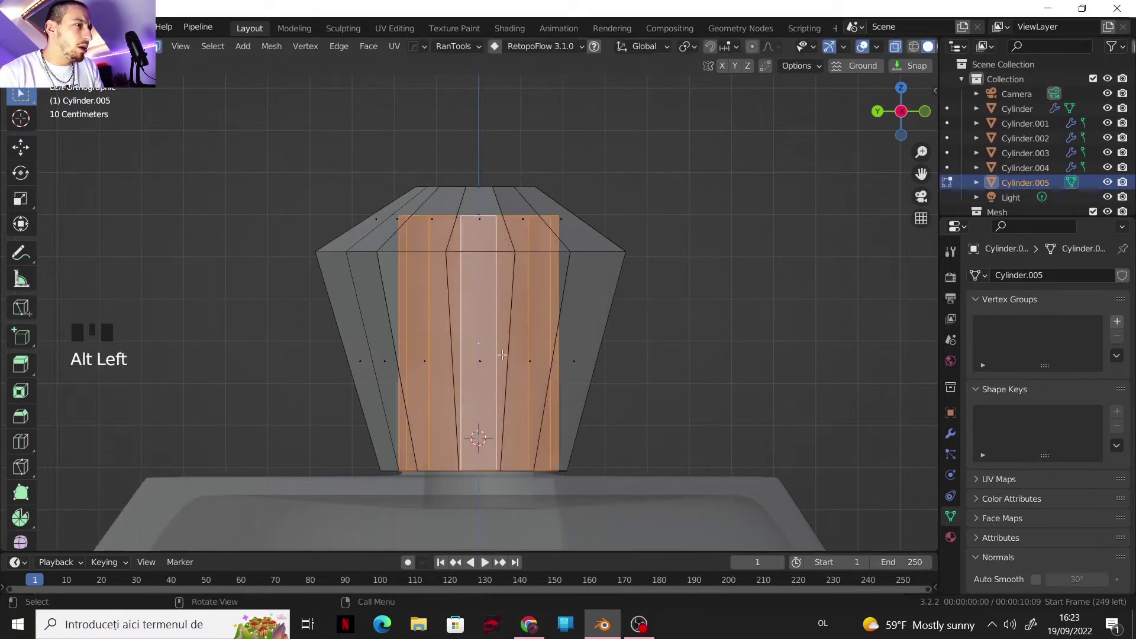
scroll(599, 375, up, 2)
key(s)
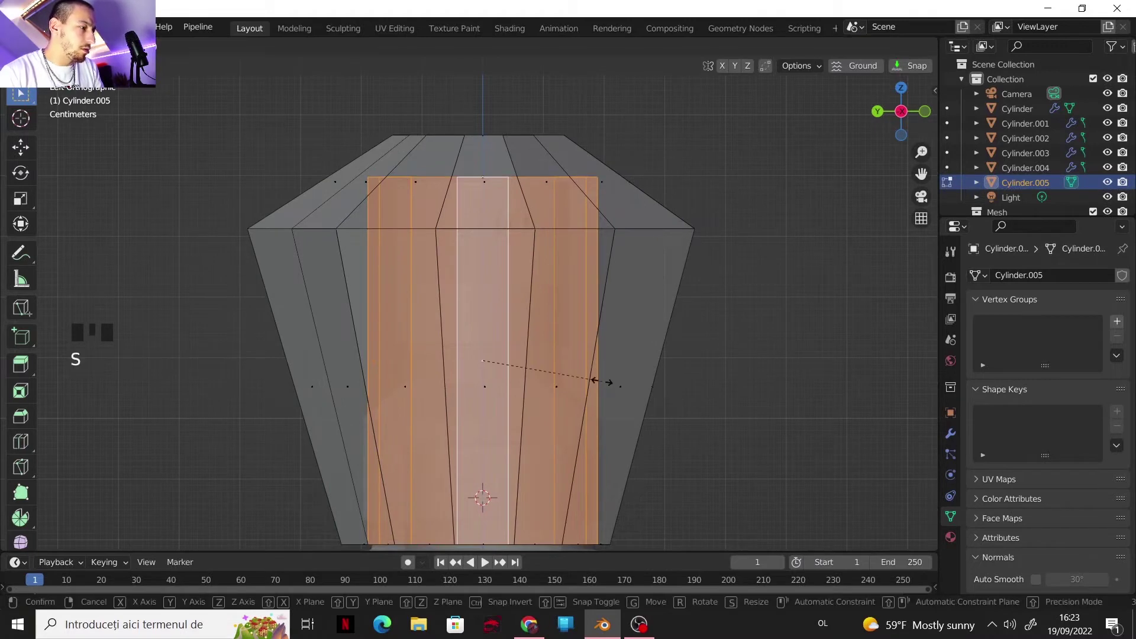
key(shift+z)
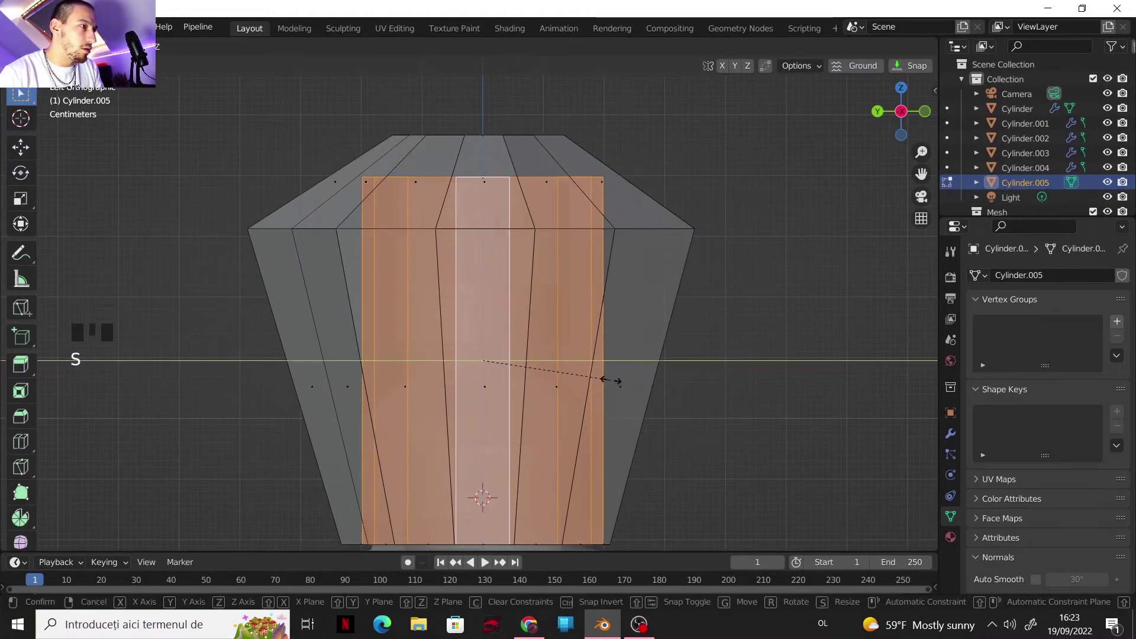
click(621, 380)
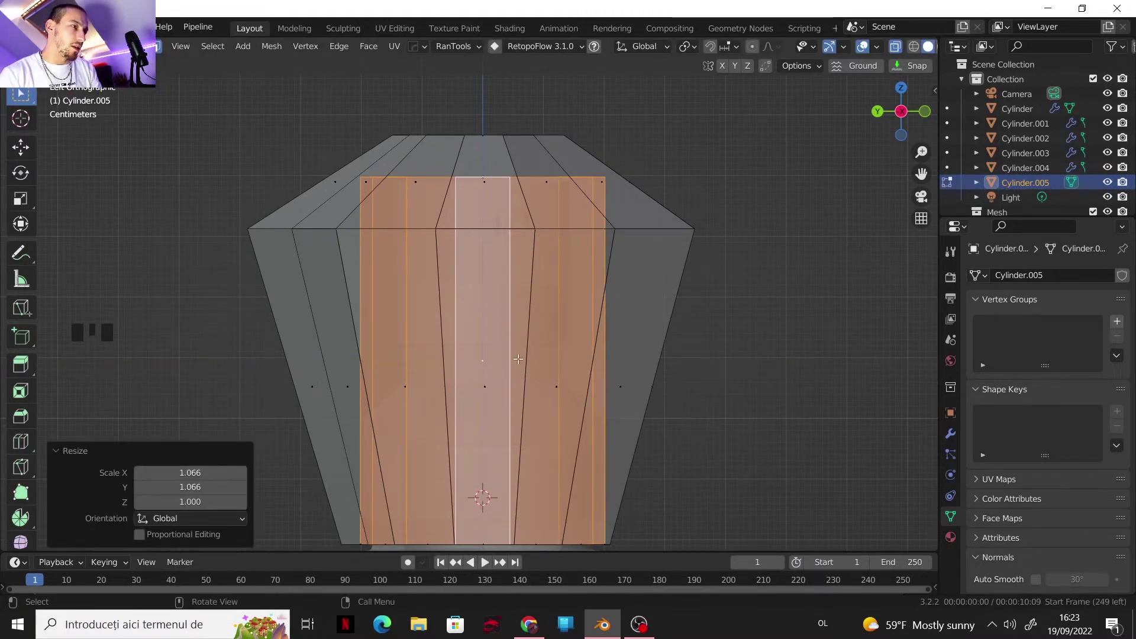
- Add two horizontal loop cuts around the cavity wall at the neck's shoulder, slid down by factors of about 0.290 and 0.395
click(523, 363)
key(ctrl+r)
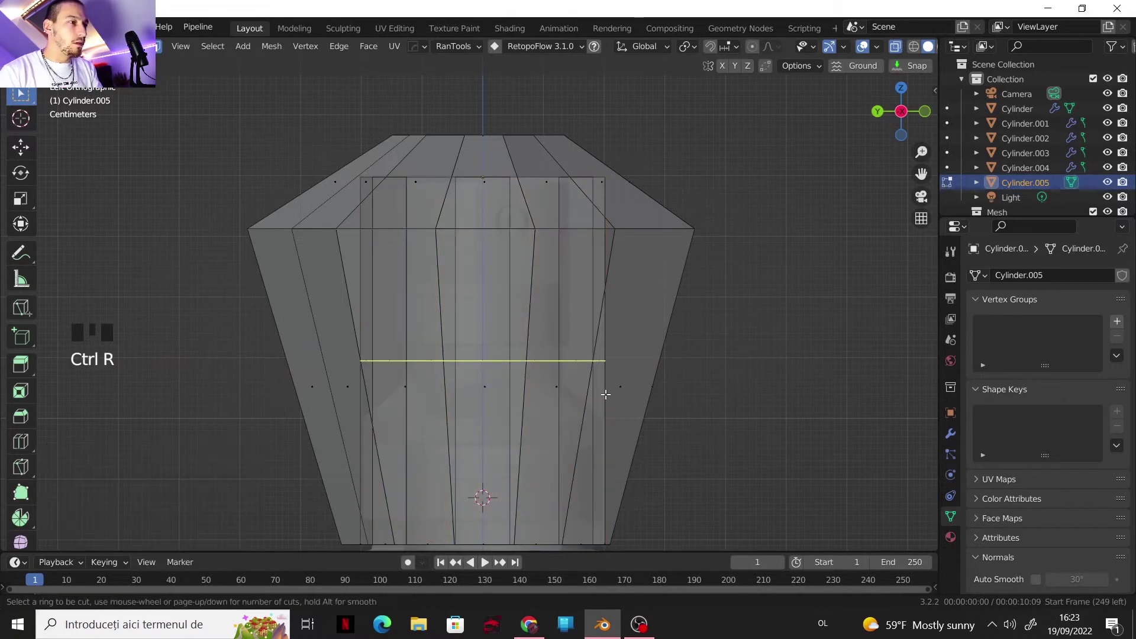
click(606, 390)
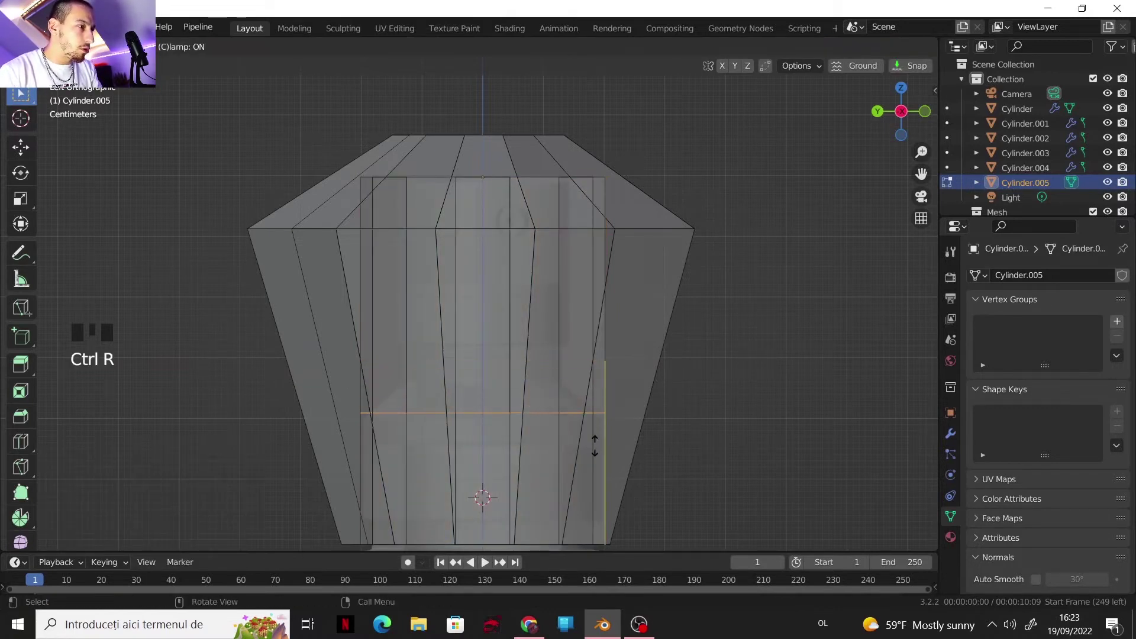
click(593, 448)
key(ctrl+r)
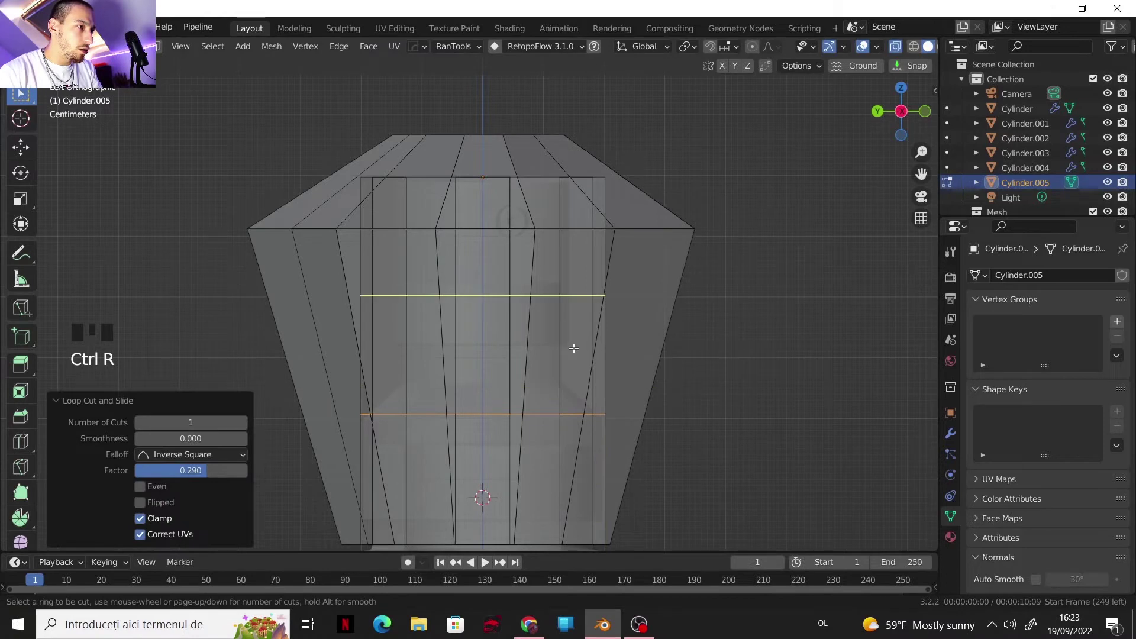
click(579, 346)
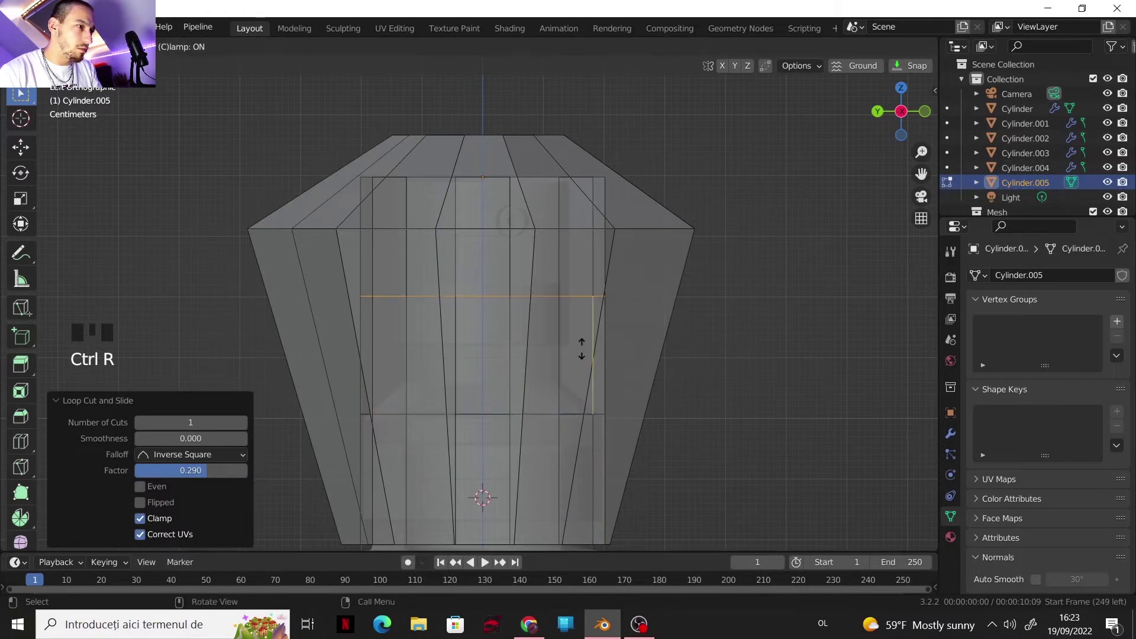
click(580, 393)
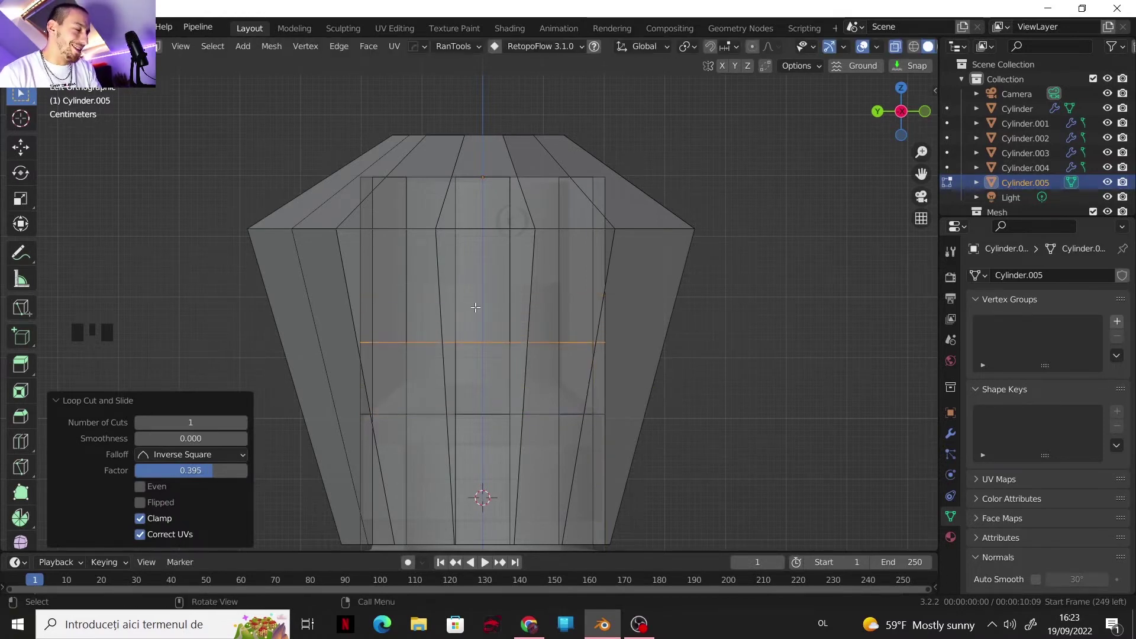
- Scale the cavity's upper ring of wall faces to about 0.725 in X and Y to follow the narrower neck
key(3)
alt+click(587, 308)
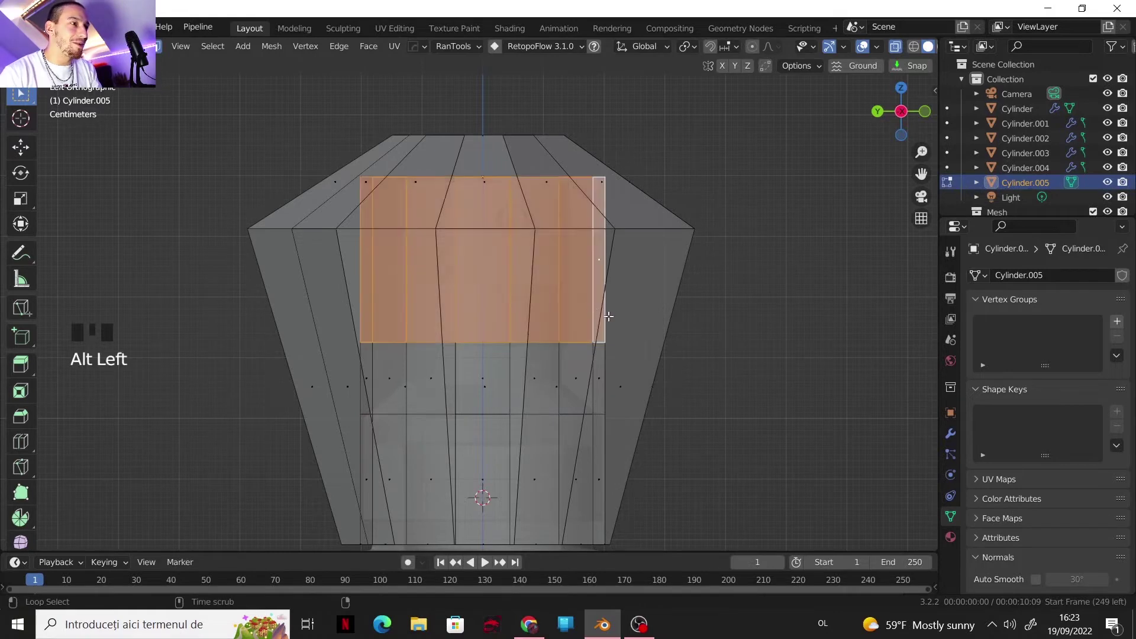
key(s)
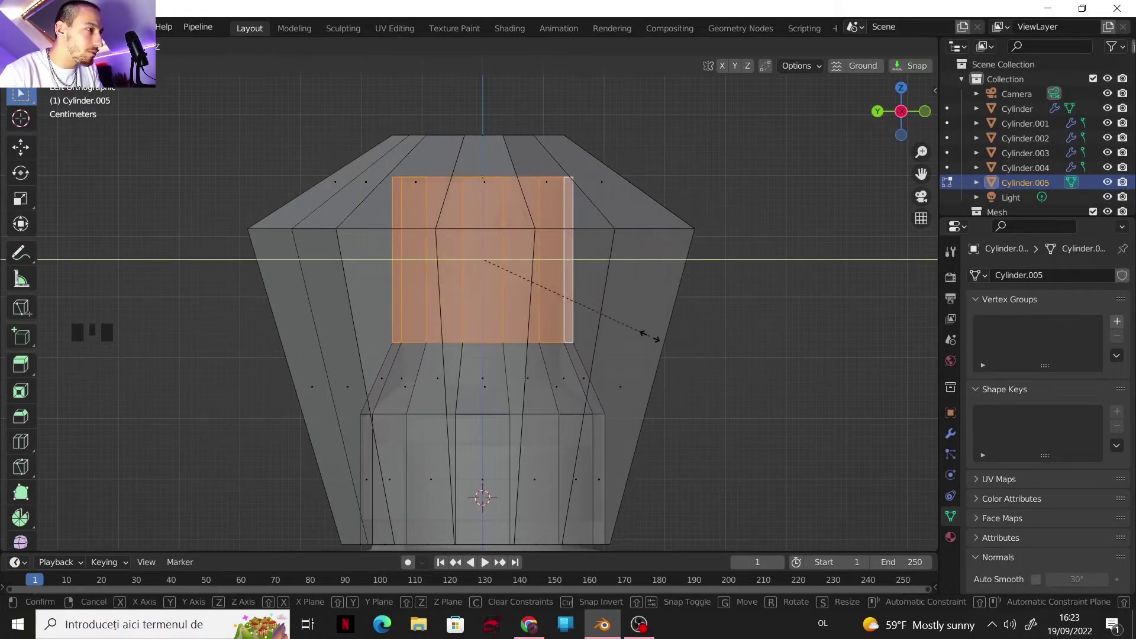
click(647, 336)
shift+middle_drag(588, 345, 578, 292)
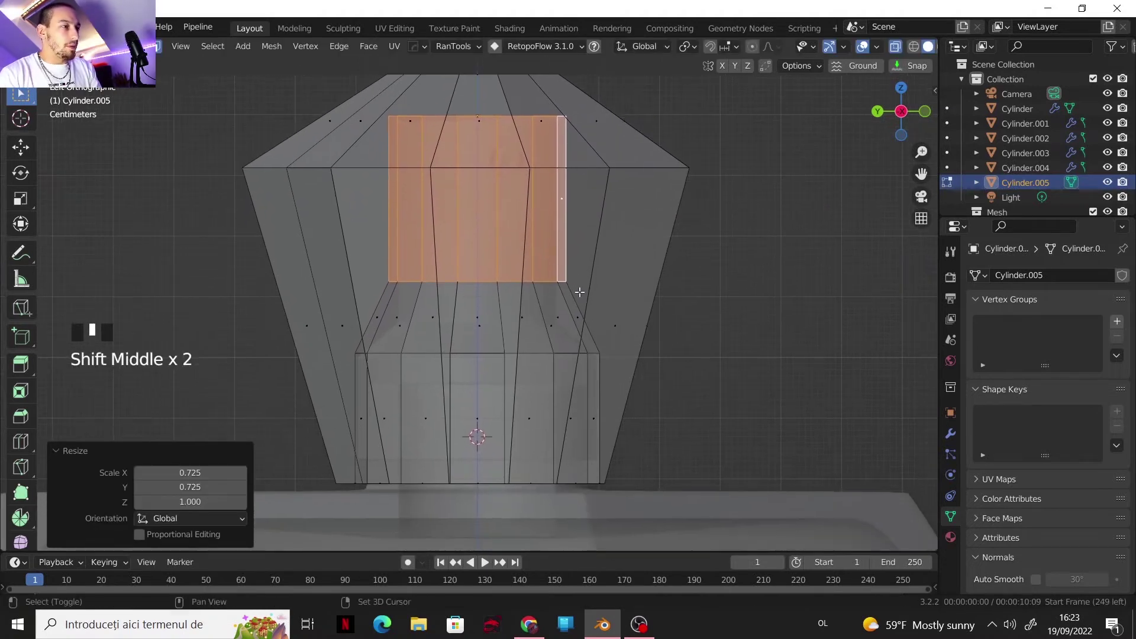
- Add a loop cut around the cavity's sloped shoulder, scale it inward and lower it about 0.015 m along Z
scroll(583, 330, up, 2)
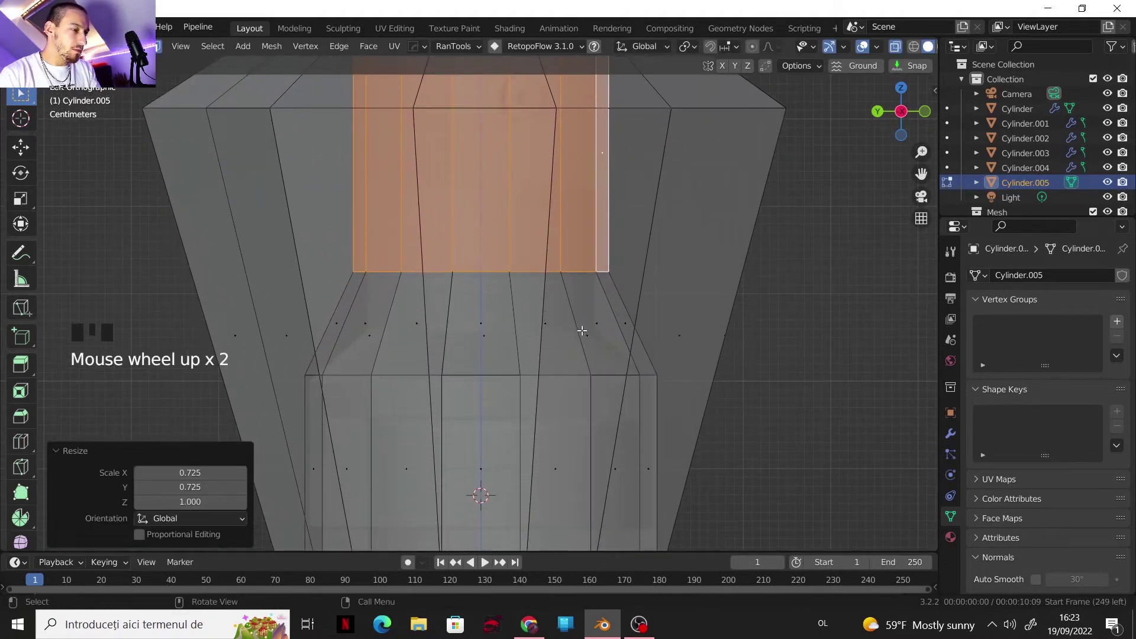
key(ctrl+r)
click(601, 315)
right_click(601, 316)
key(s)
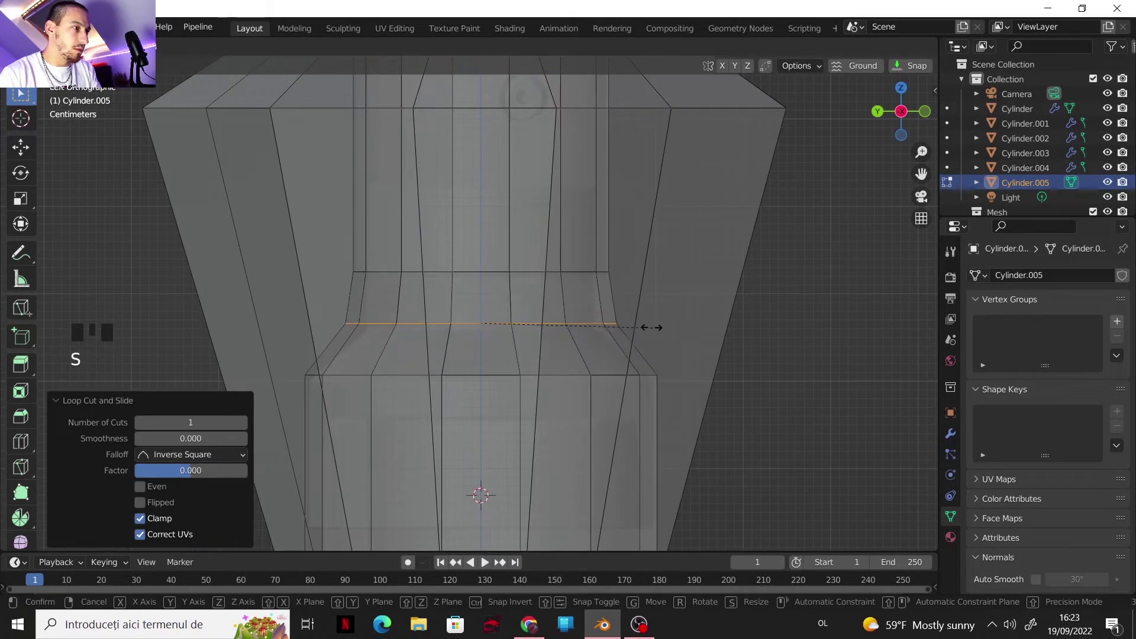
click(648, 326)
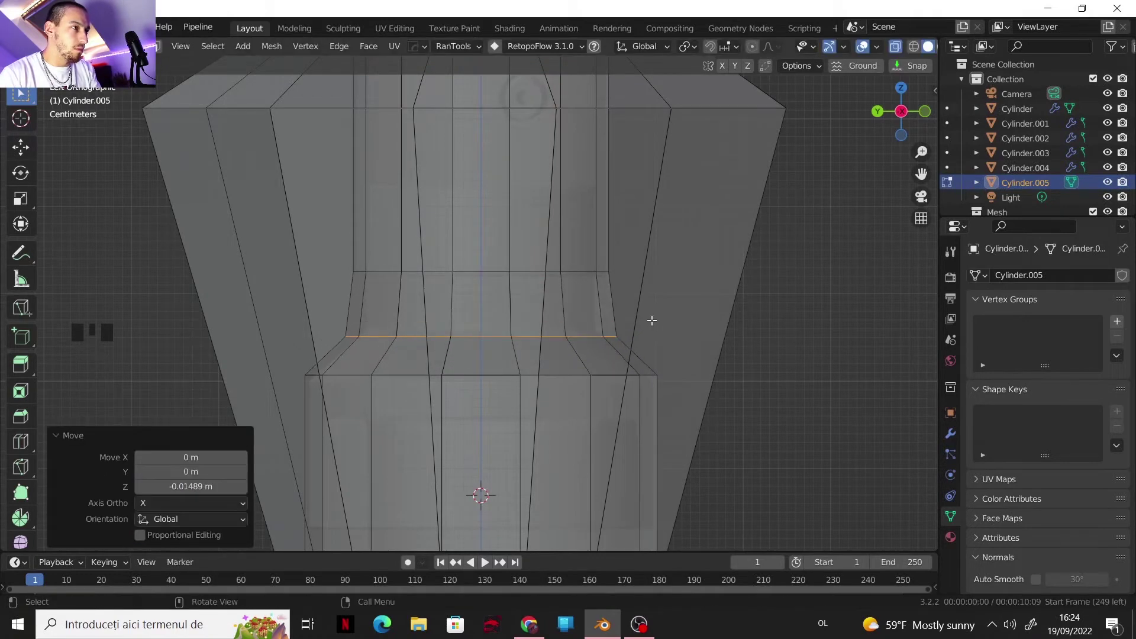
scroll(648, 326, down, 3)
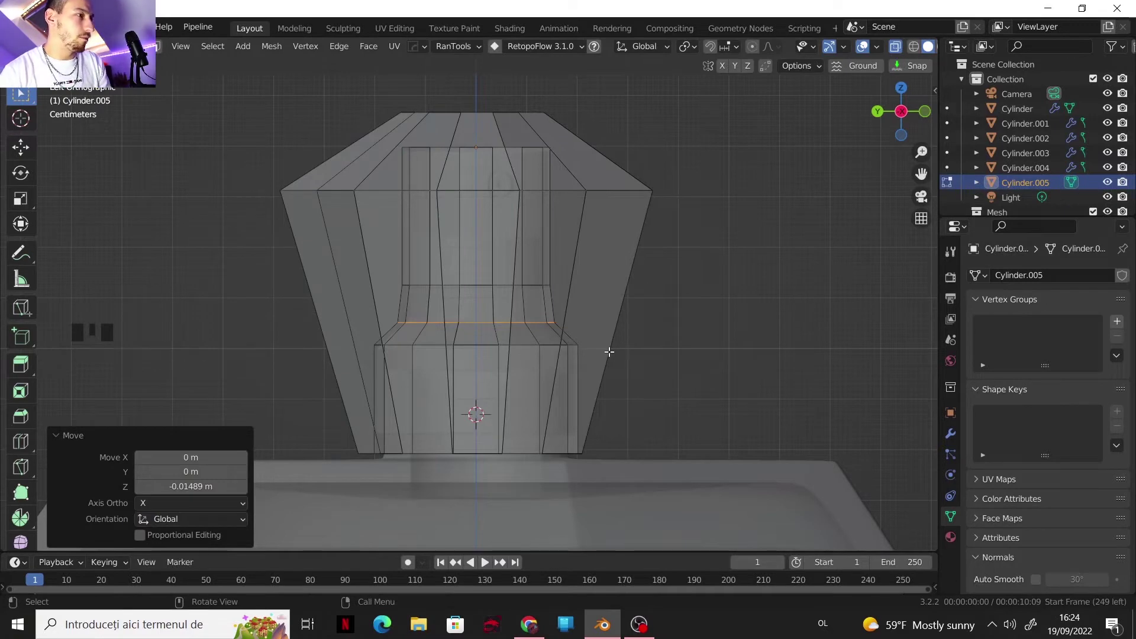
- Return to object mode, turn off see-through display and shade the cap smooth
key(Tab)
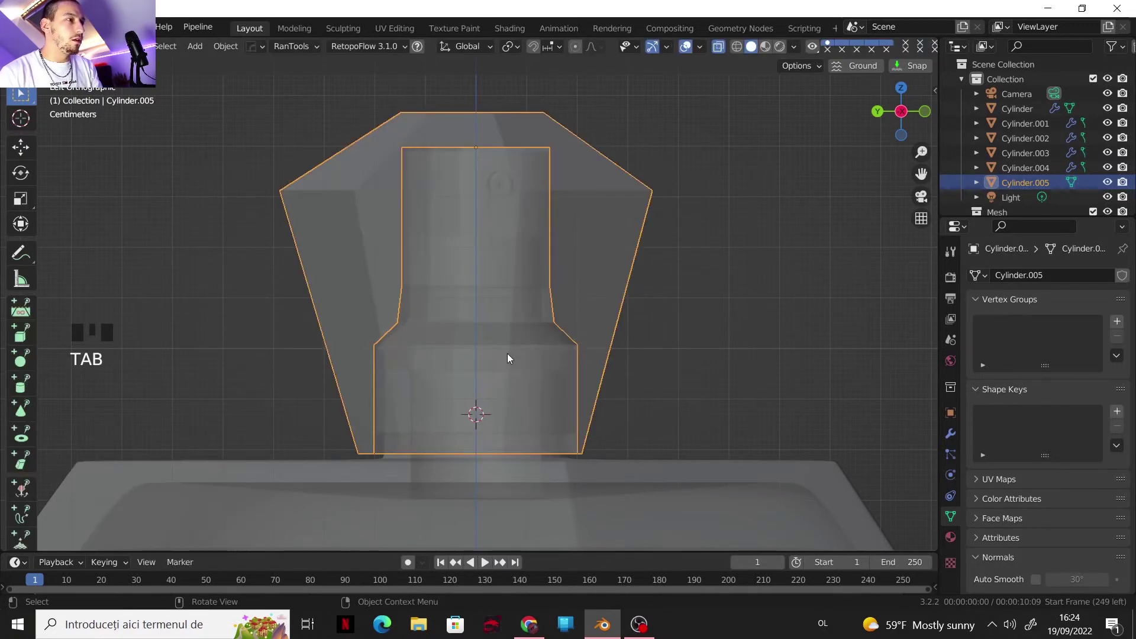
click(491, 387)
middle_drag(491, 386, 547, 335)
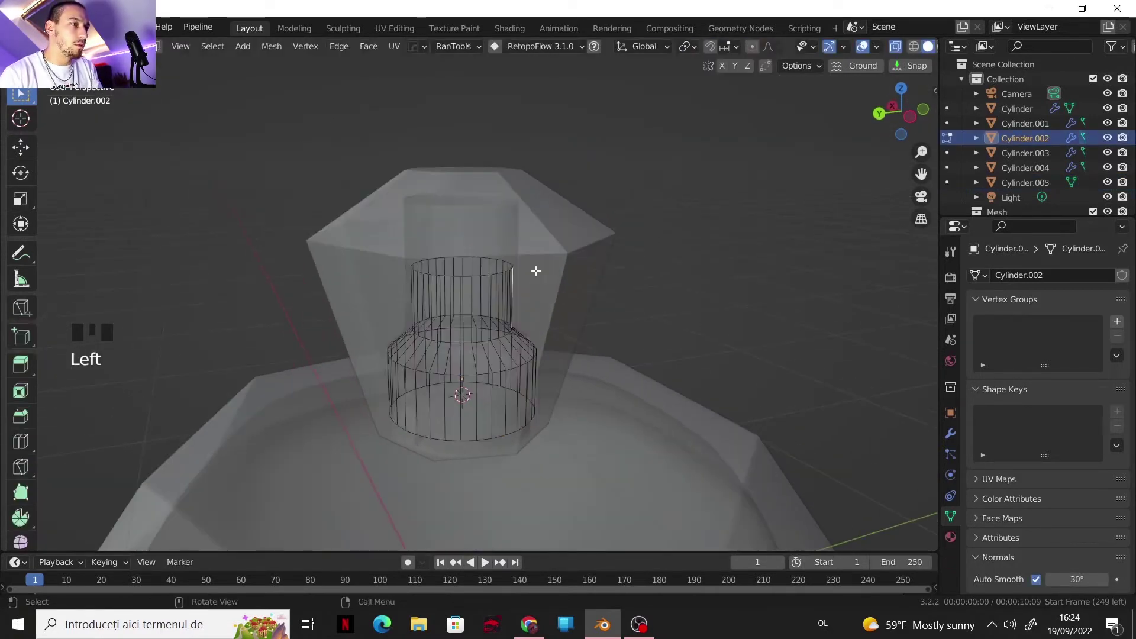
click(544, 261)
click(718, 47)
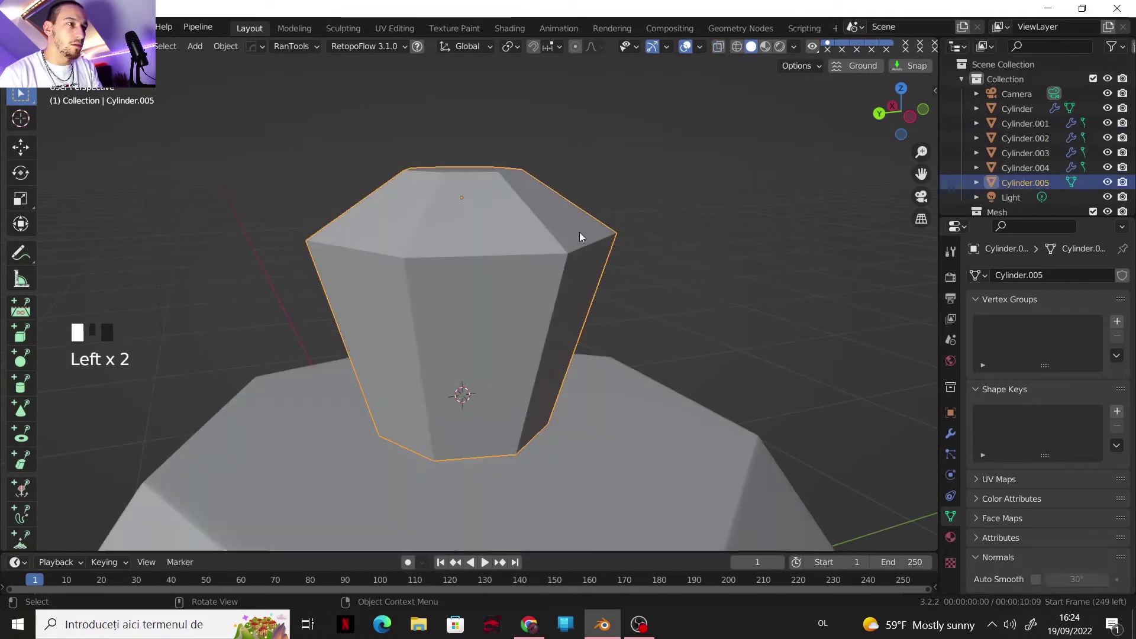
right_click(571, 229)
click(567, 230)
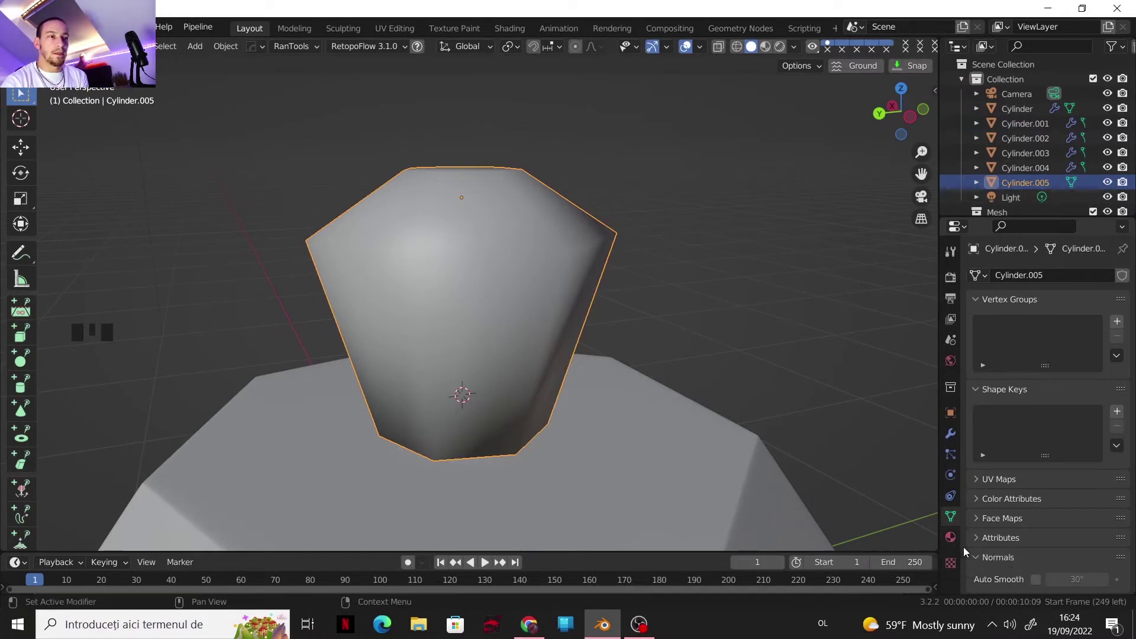
- Enable auto smooth on the cap and add a Bevel modifier with its angle limit set to 27°
click(1035, 580)
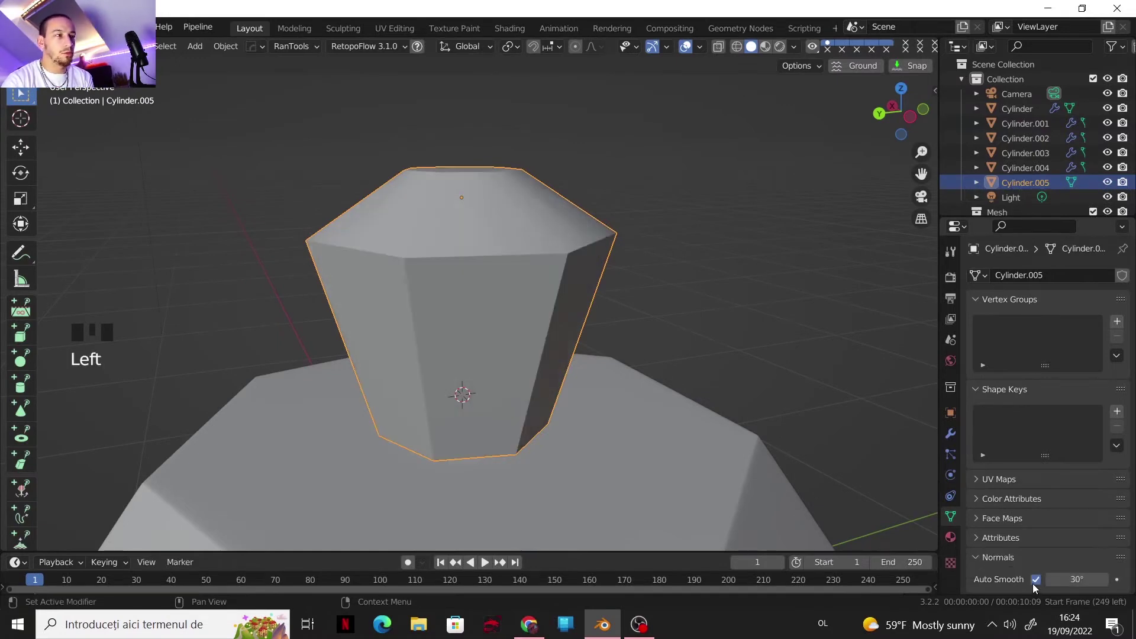
click(950, 433)
click(988, 275)
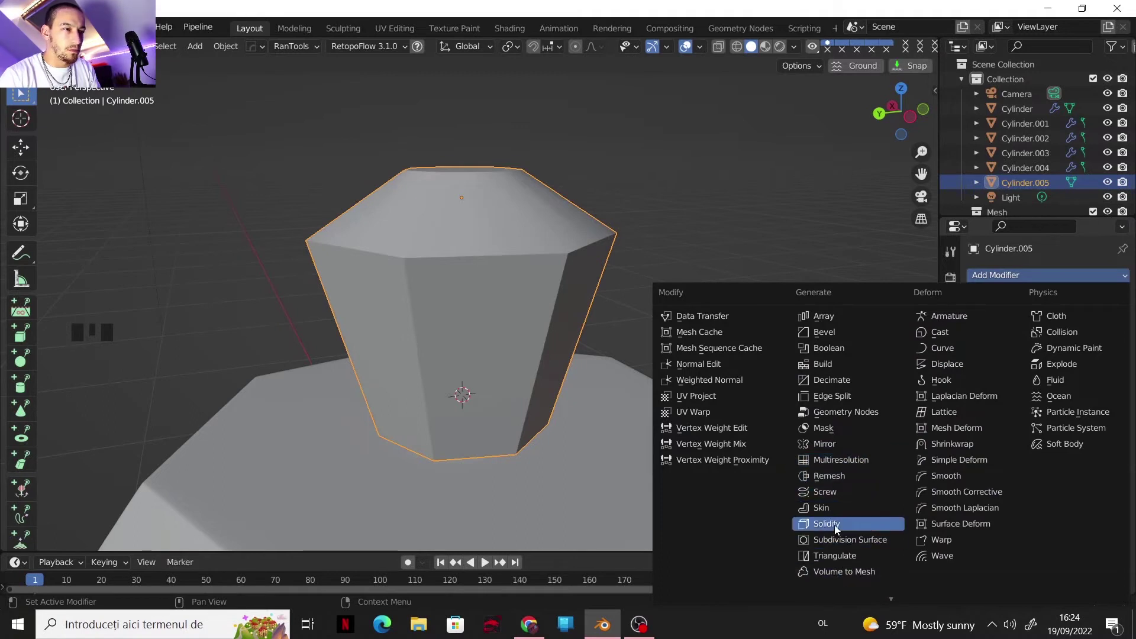
click(826, 330)
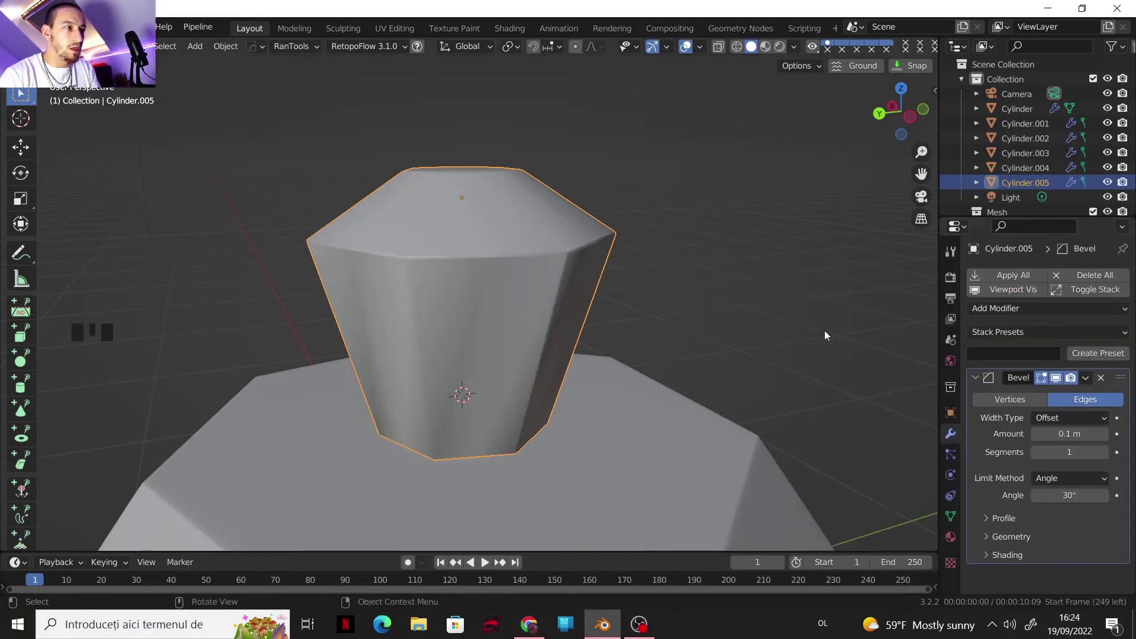
drag(1068, 496, 1023, 486)
- Set the cap's auto smooth angle to 27° and raise its bevel to 3 segments
shift+middle_drag(634, 286, 898, 469)
click(950, 516)
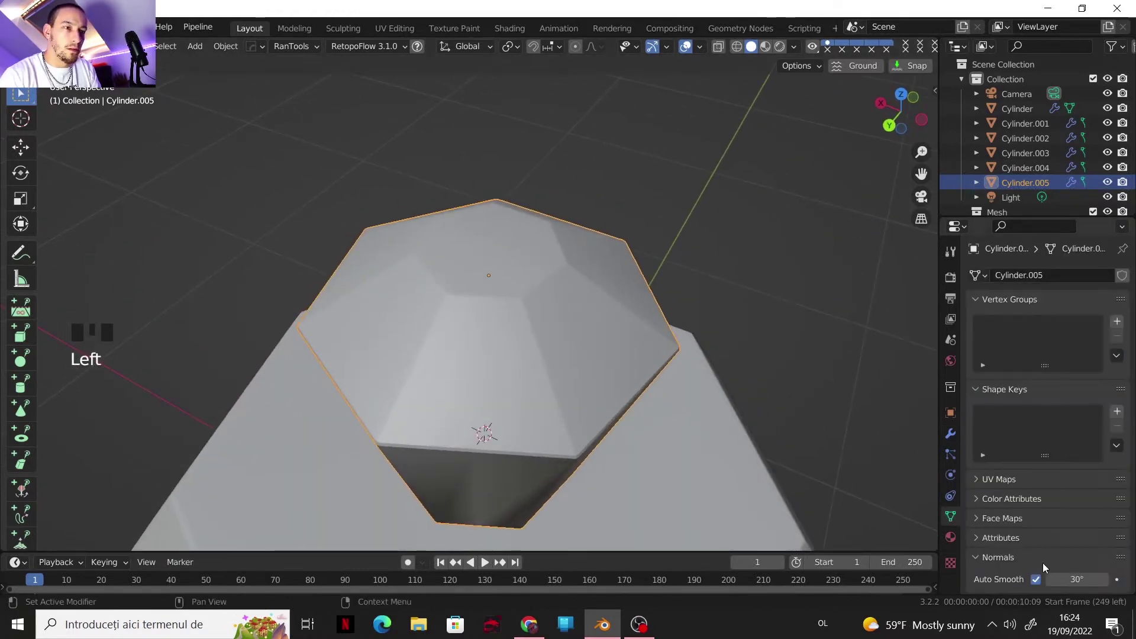
double_click(1058, 579)
text(27)
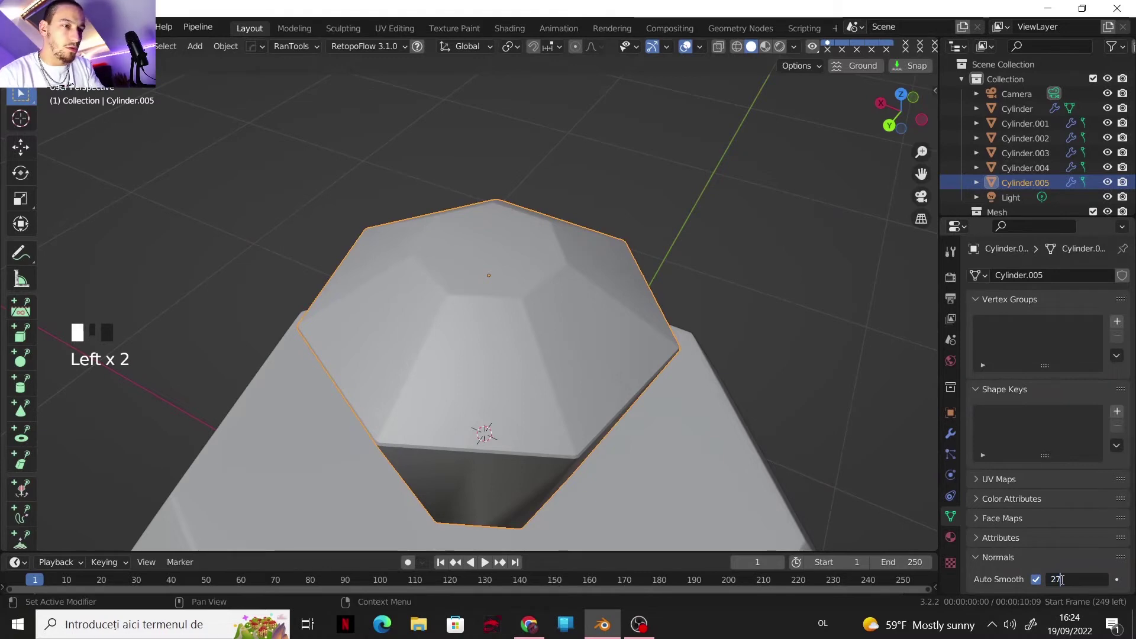
key(Return)
click(950, 433)
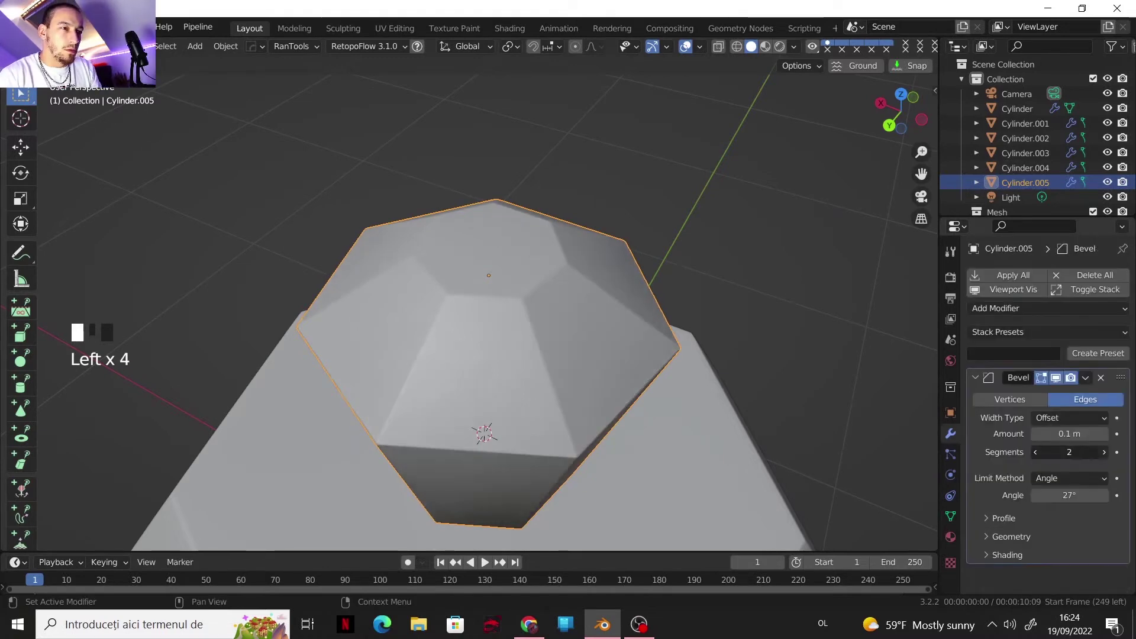
scroll(599, 386, down, 2)
middle_drag(598, 386, 555, 351)
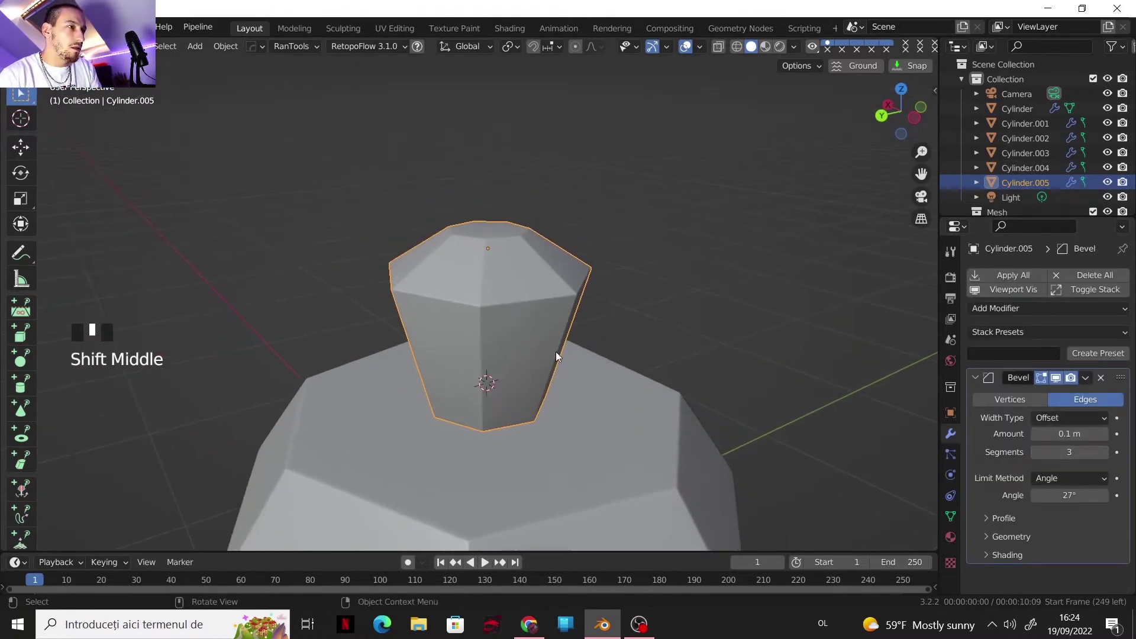
scroll(555, 351, up, 1)
- Add a Weighted Normal modifier to the cap after the bevel, keeping Face Area weighting
click(976, 314)
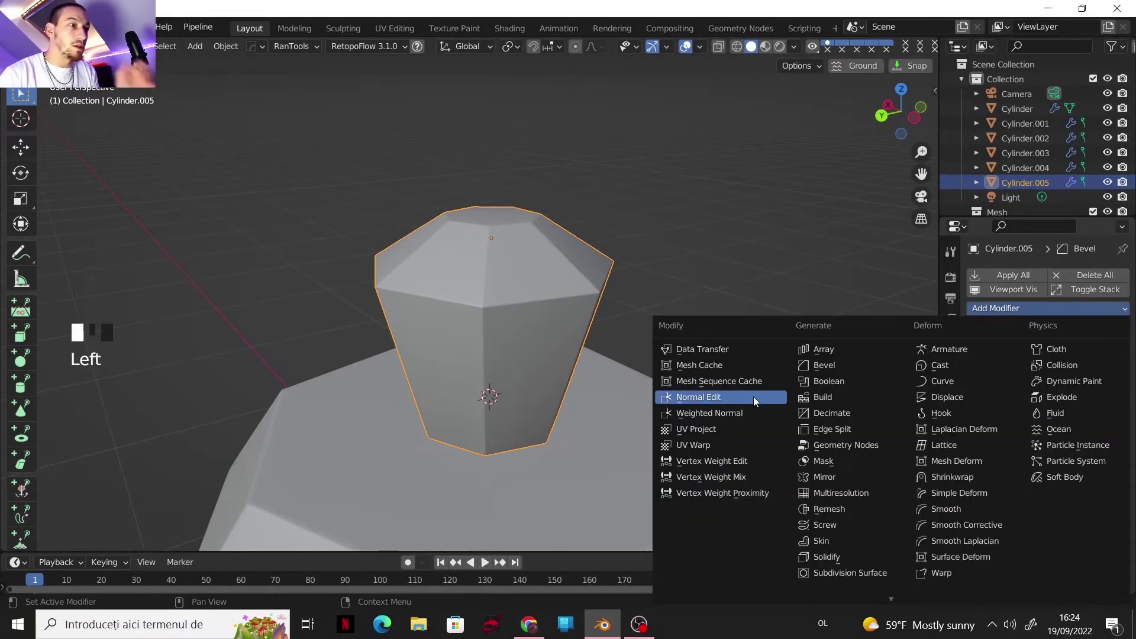
click(745, 414)
scroll(1099, 503, down, 4)
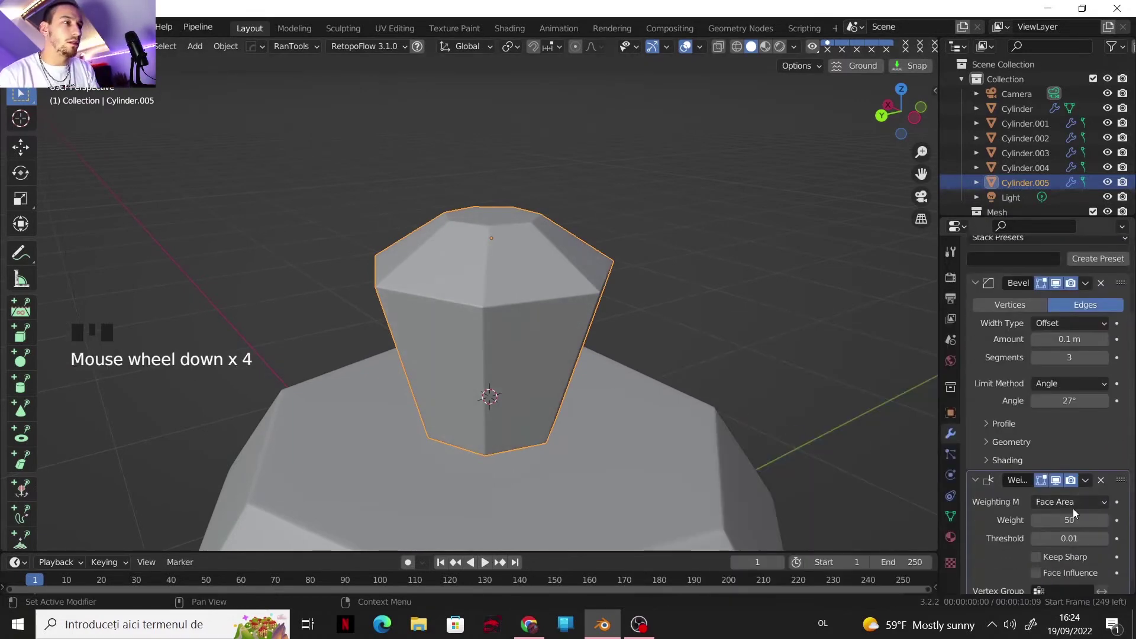
middle_drag(550, 305, 544, 276)
scroll(510, 310, up, 3)
scroll(493, 283, down, 1)
scroll(576, 289, down, 4)
scroll(552, 292, down, 1)
shift+middle_drag(470, 228, 459, 249)
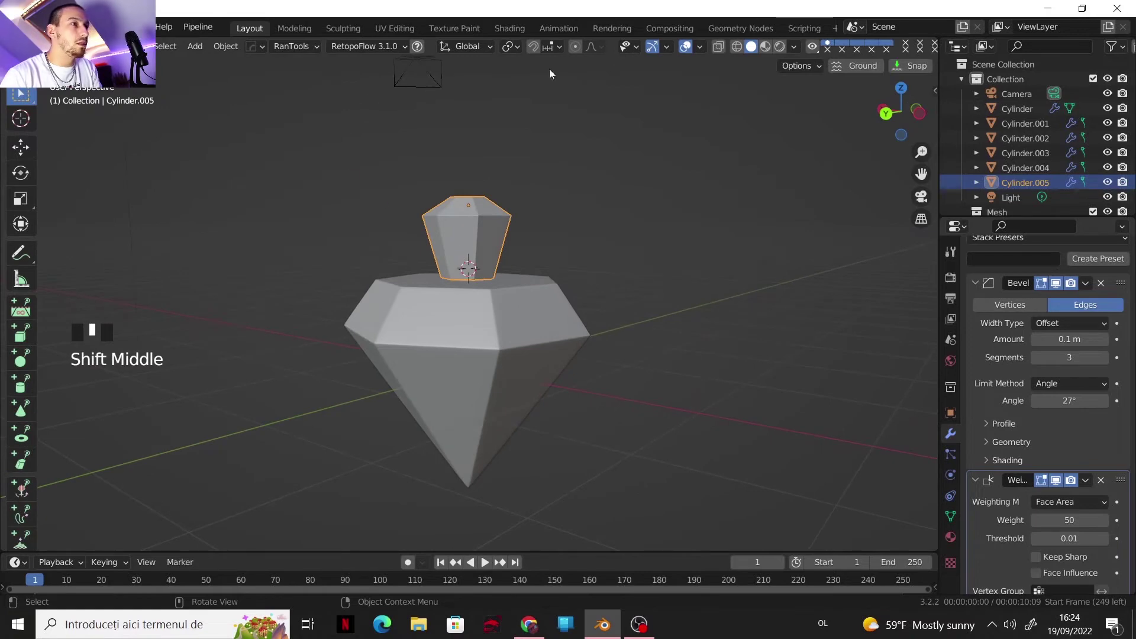
- Save the project in the parfum folder as "parfum 2.blend"
click(32, 27)
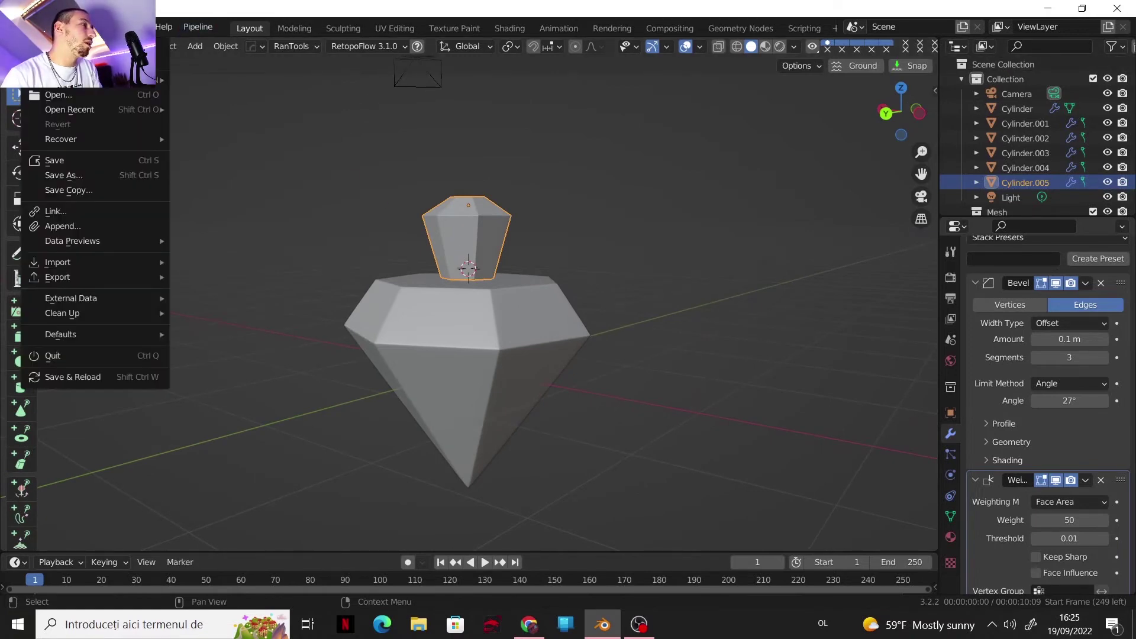
click(59, 159)
click(435, 513)
text(parfum)
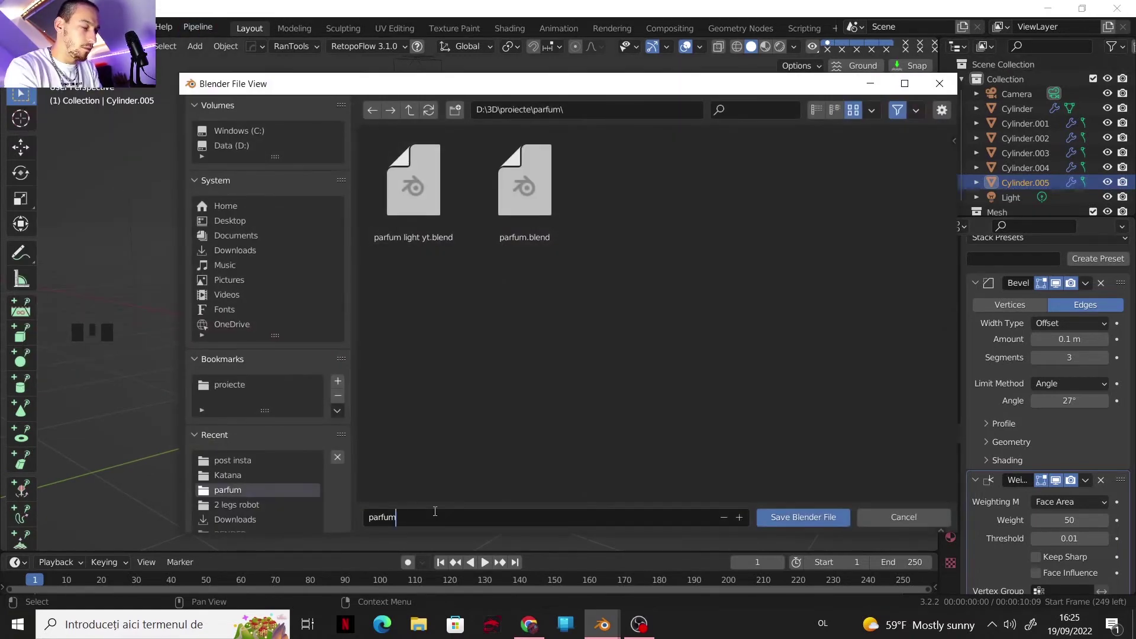
text( 2)
key(Return)
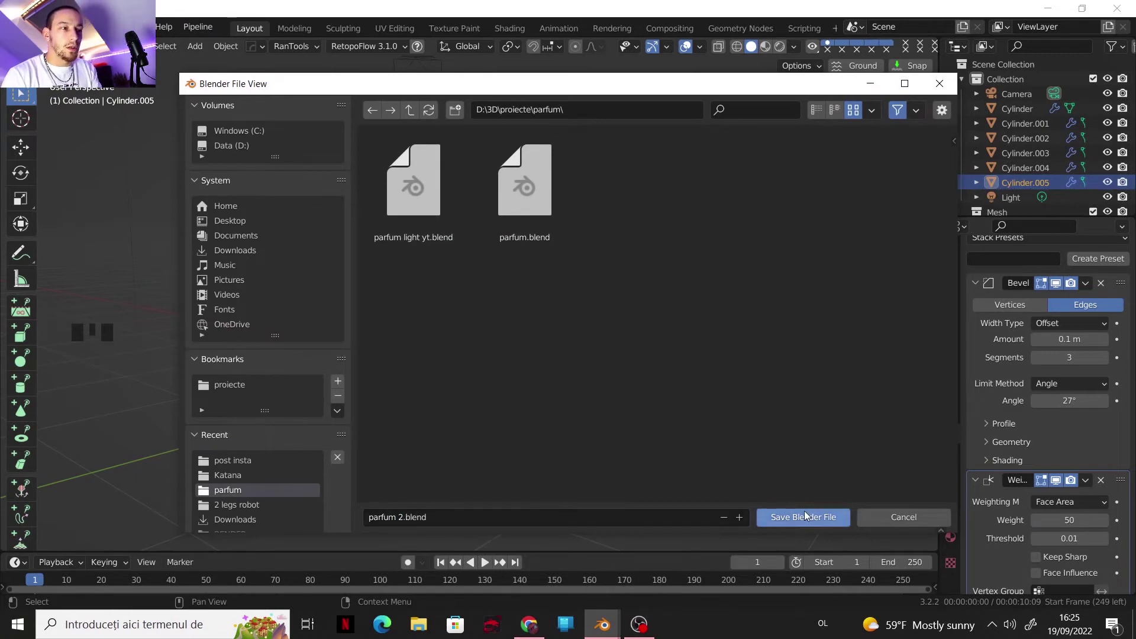
click(805, 517)
- Switch to the Shading workspace to prepare the bottle's materials
shift+middle_drag(620, 192, 506, 31)
click(506, 29)
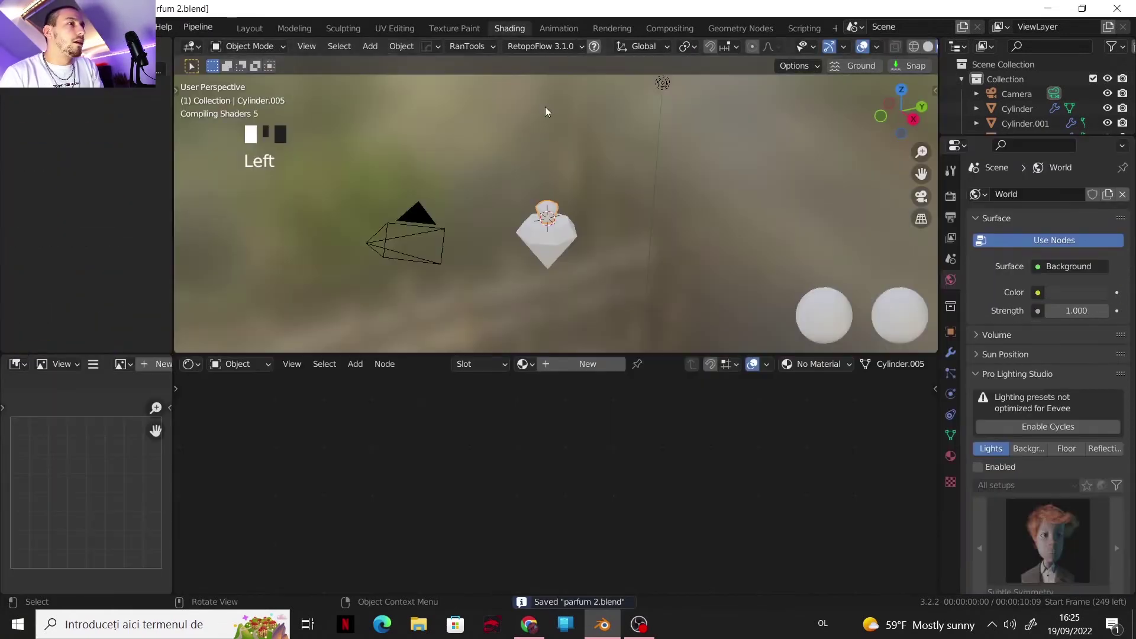
scroll(566, 224, up, 5)
shift+middle_drag(565, 224, 588, 141)
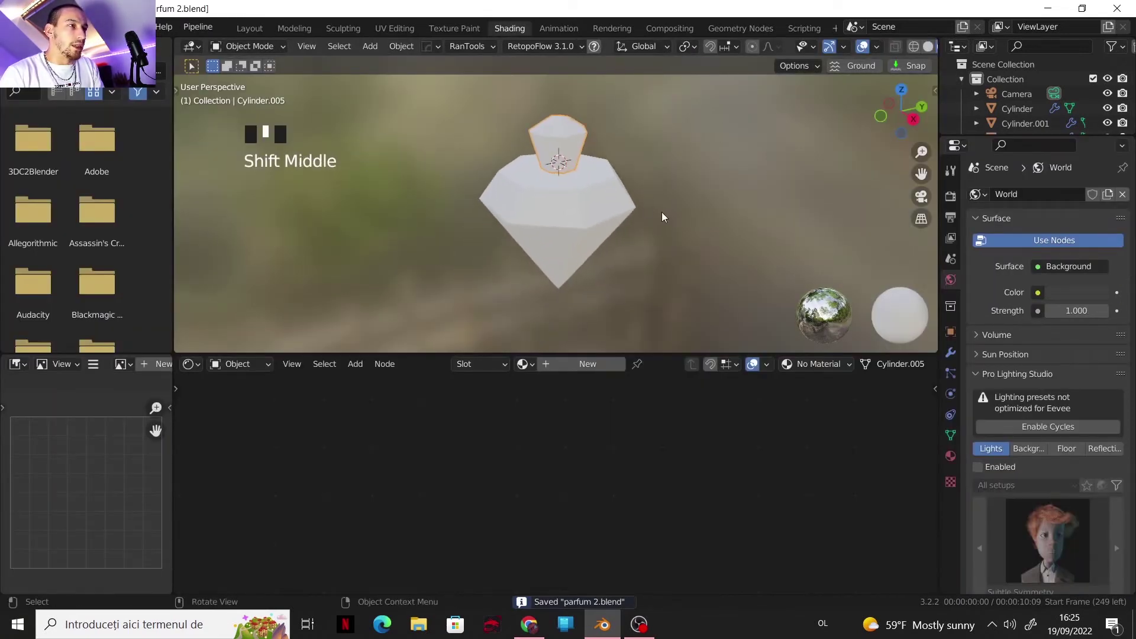
- Set the render engine to Cycles and its device to GPU Compute
click(950, 196)
click(1065, 194)
click(1048, 236)
click(1056, 232)
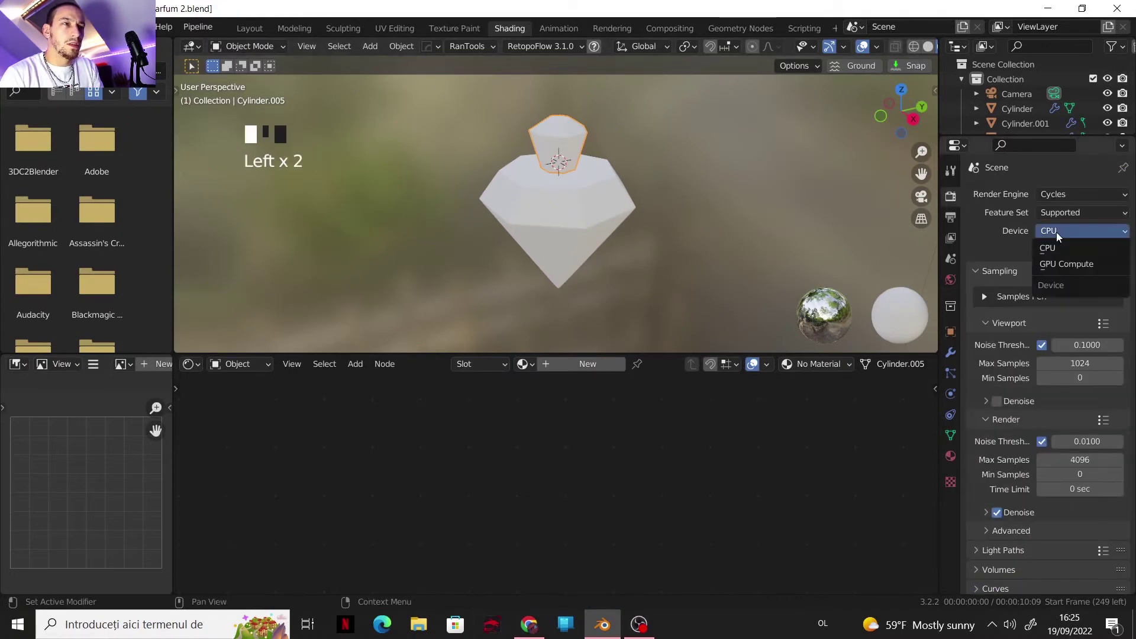
click(1063, 263)
shift+middle_drag(723, 197, 707, 219)
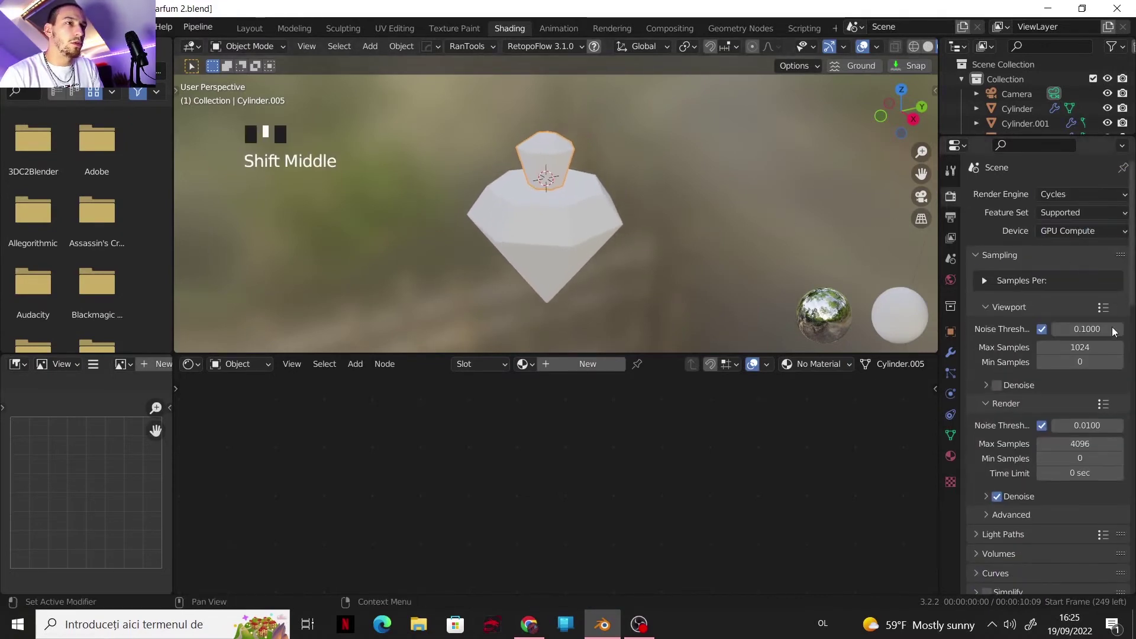
- Enable the transparent film background in the render settings
scroll(1018, 459, down, 8)
click(985, 395)
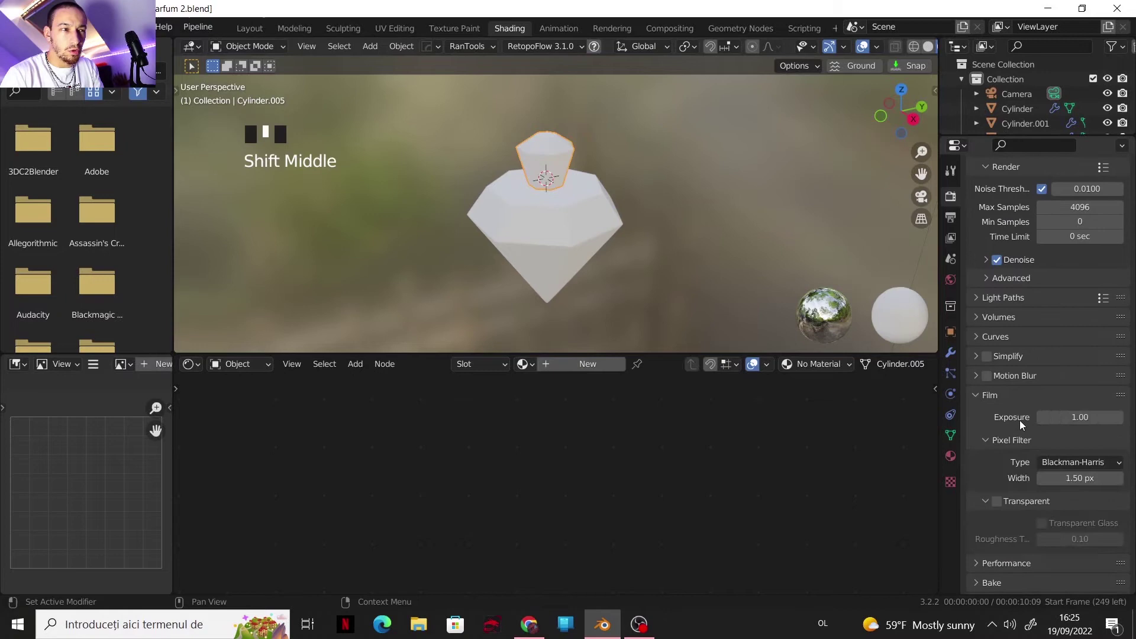
click(1005, 505)
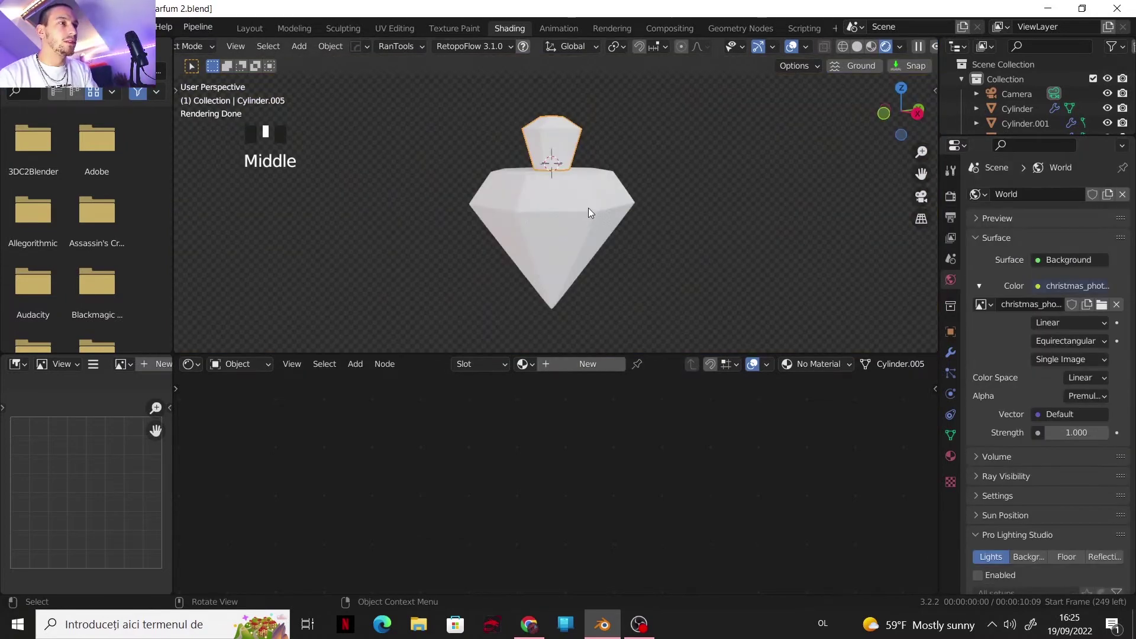
- Create a new material on the faceted bottle body and name it "glass"
shift+middle_drag(588, 208, 593, 218)
click(595, 222)
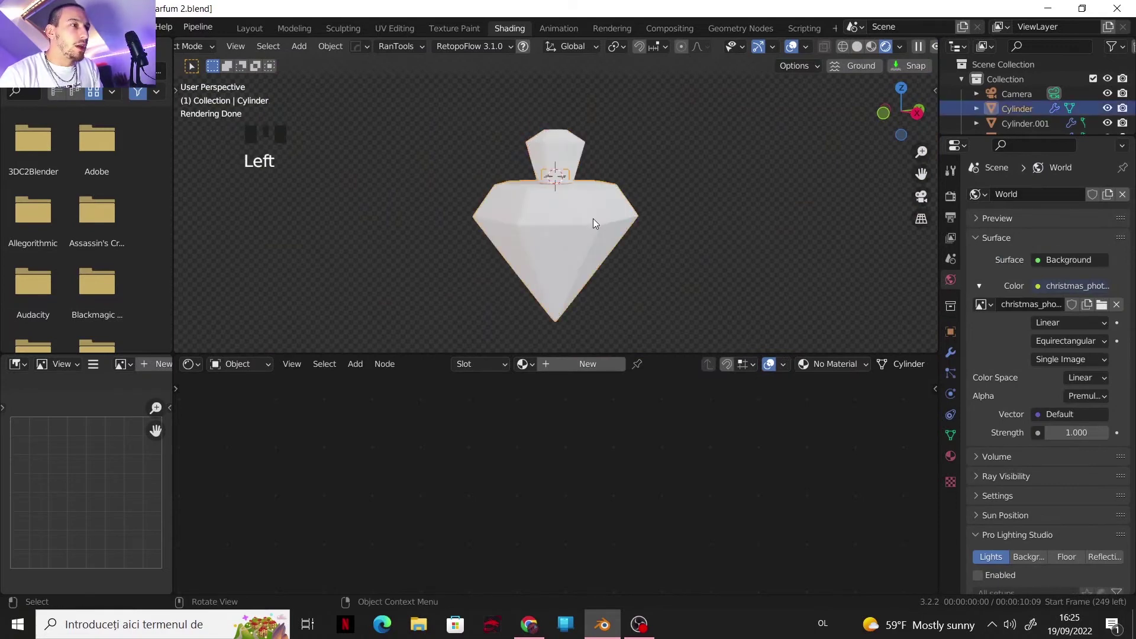
click(950, 455)
click(593, 367)
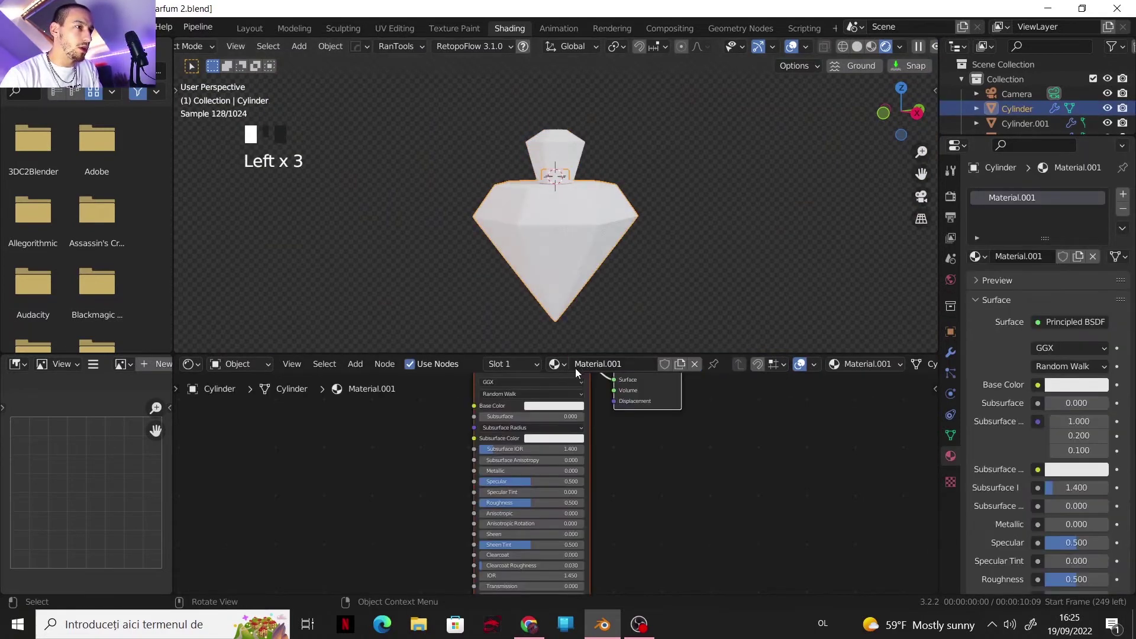
click(586, 364)
text(glass)
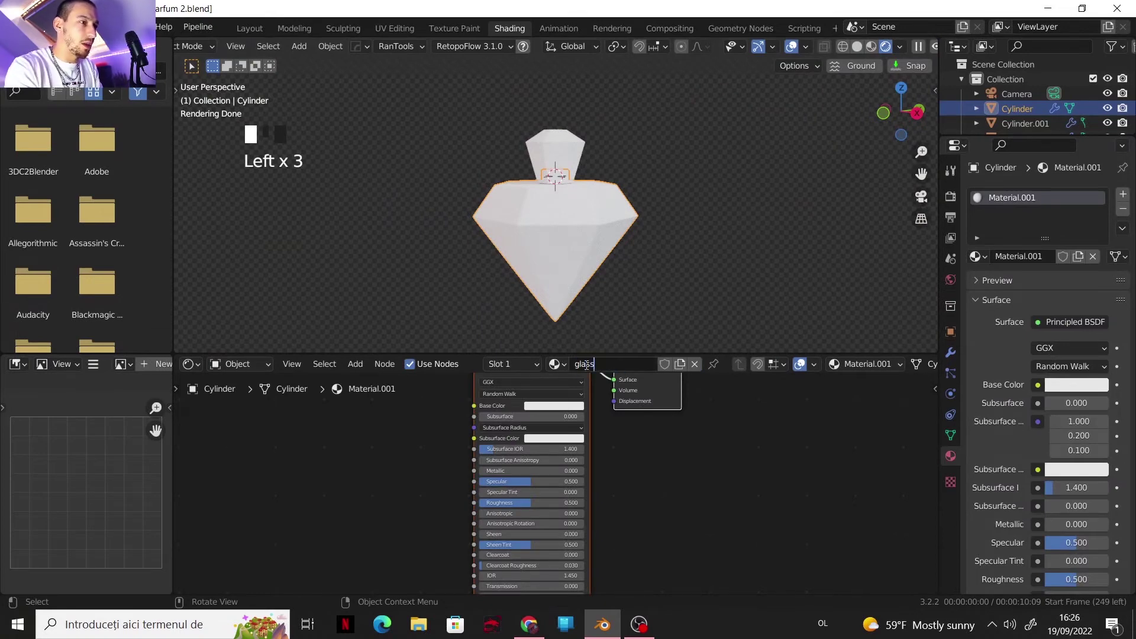
key(Return)
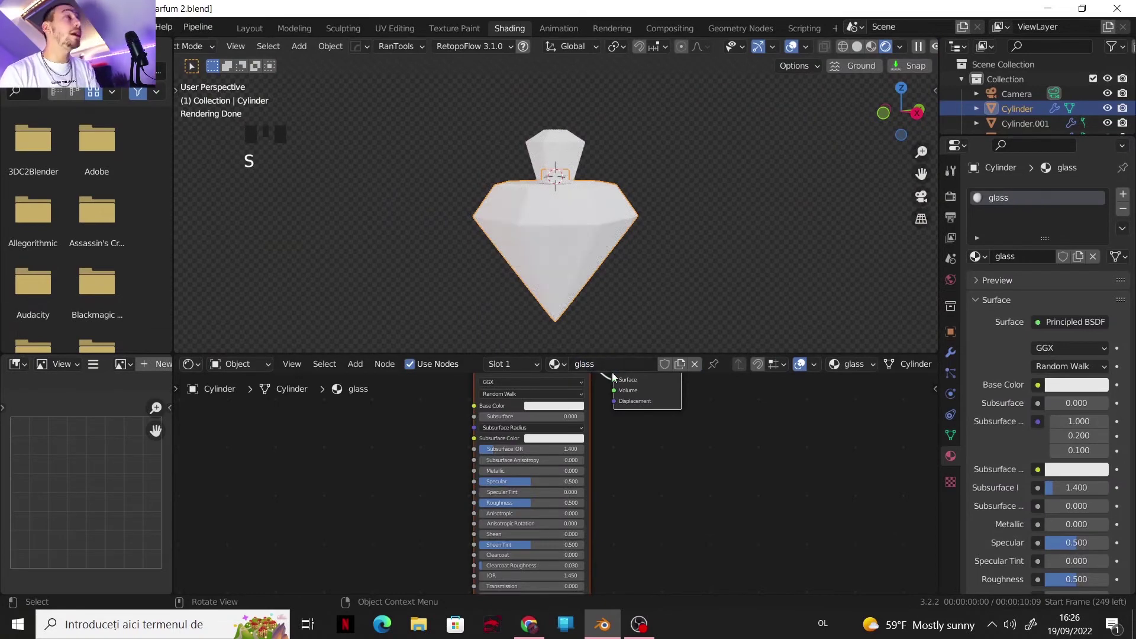
- Change the glass material's surface shader from Principled BSDF to Glass BSDF
middle_drag(620, 434, 644, 479)
click(1074, 321)
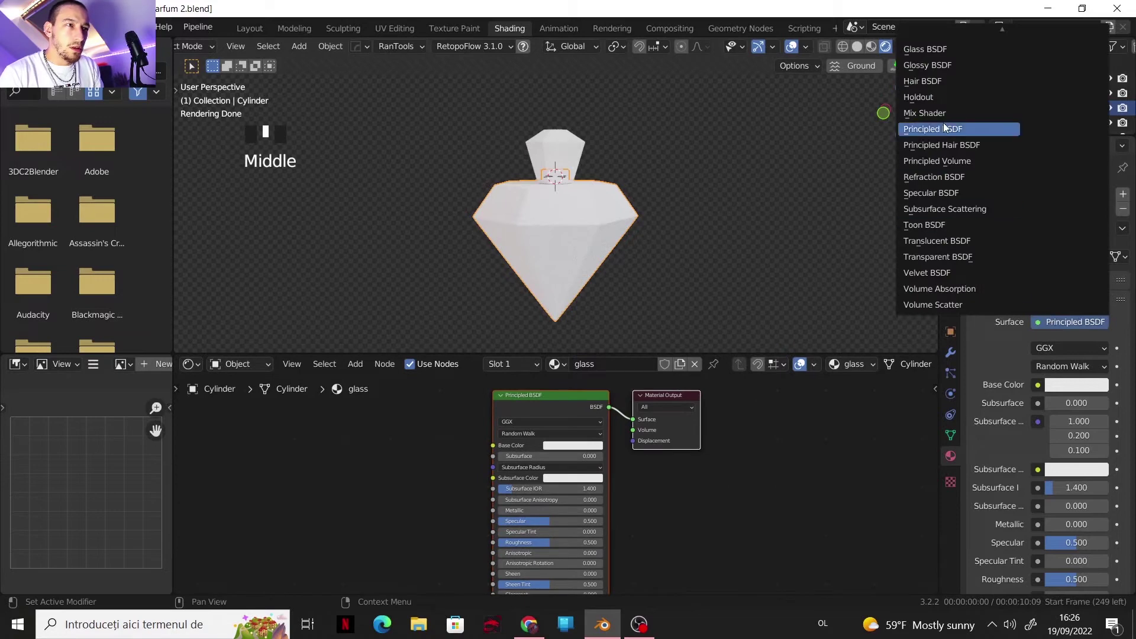
click(925, 50)
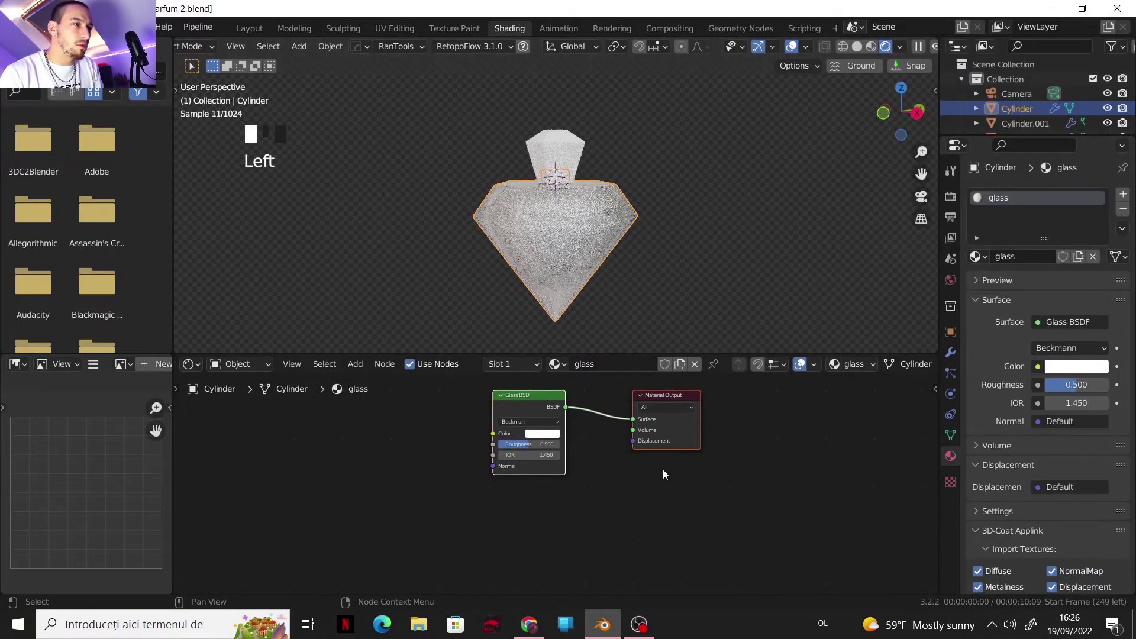
- Set the Glass BSDF roughness to 0.05 and its IOR to 1.19
middle_drag(600, 457, 594, 471)
scroll(568, 453, up, 6)
drag(530, 442, 471, 443)
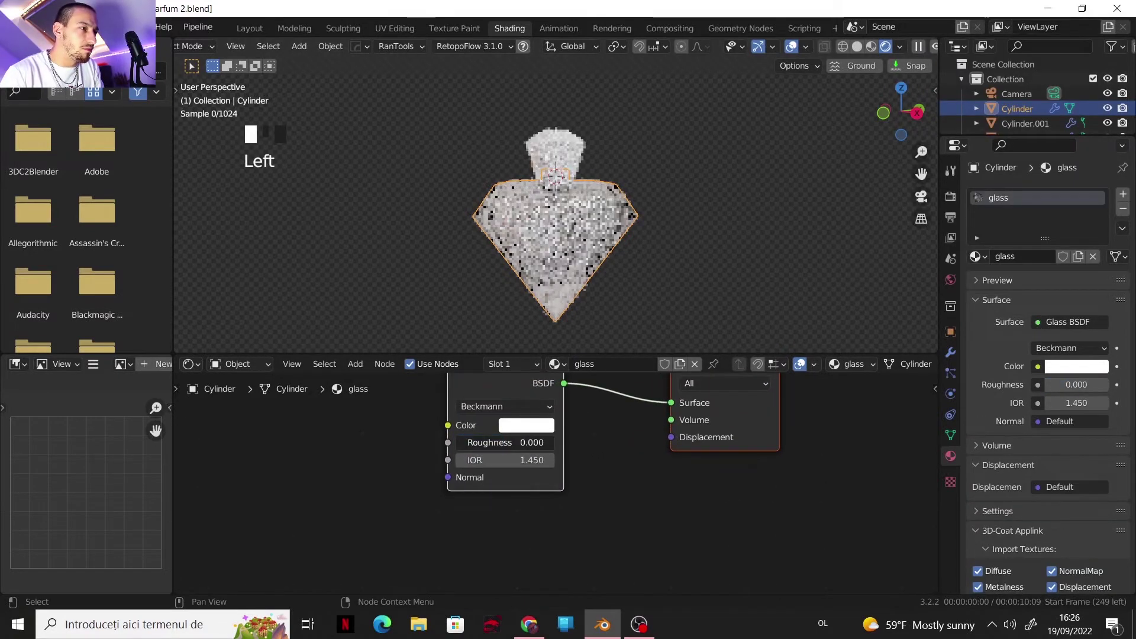
click(501, 460)
click(498, 445)
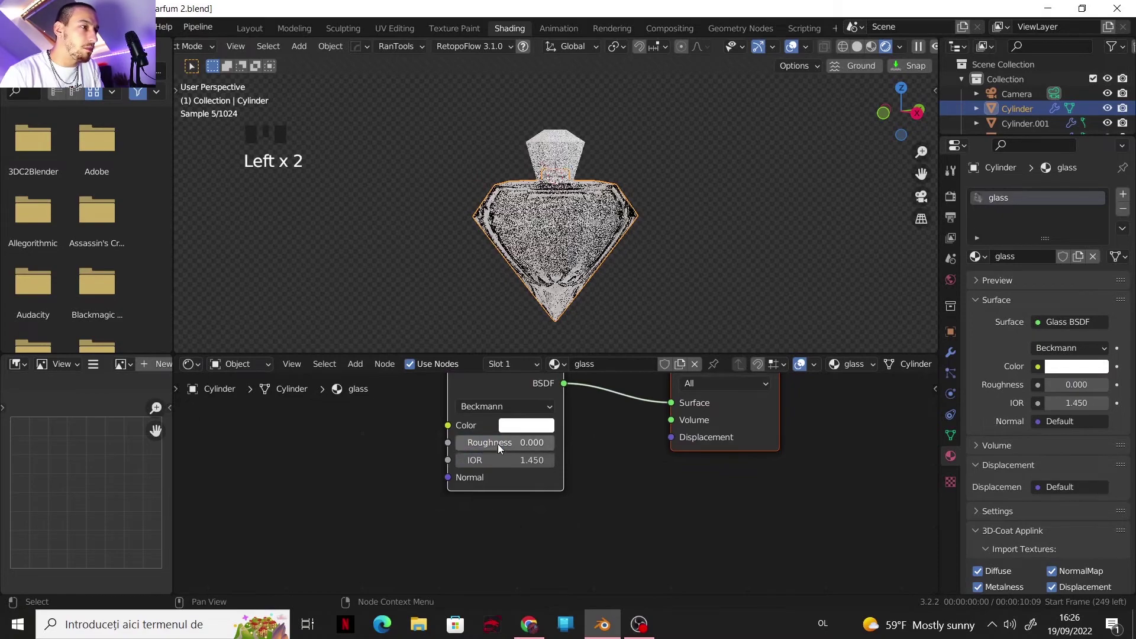
click(498, 443)
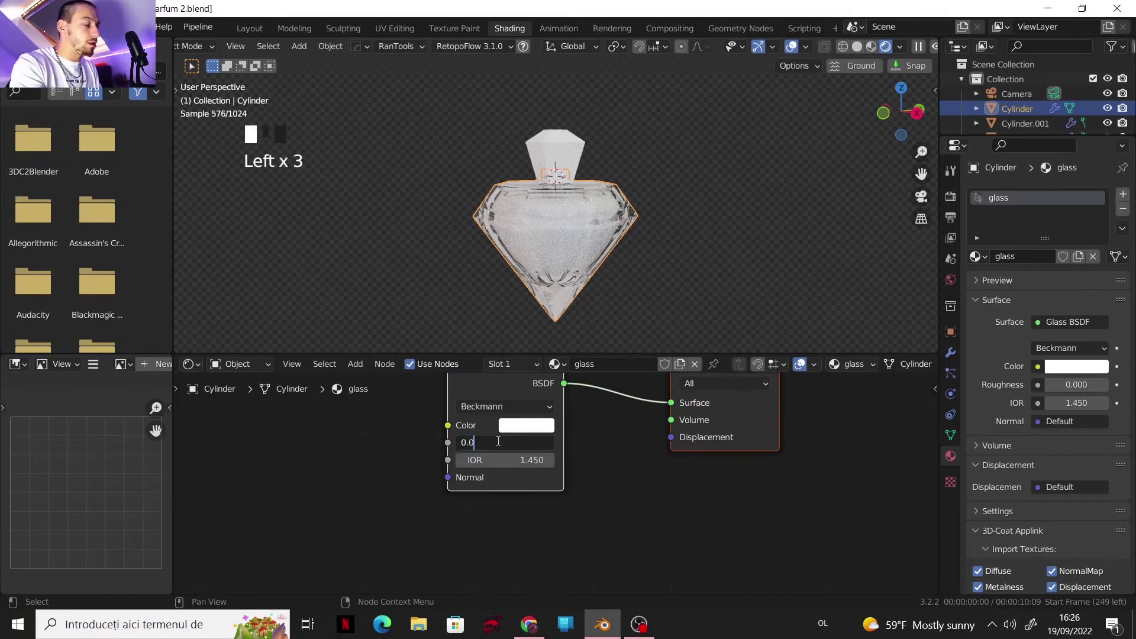
text(5)
key(Return)
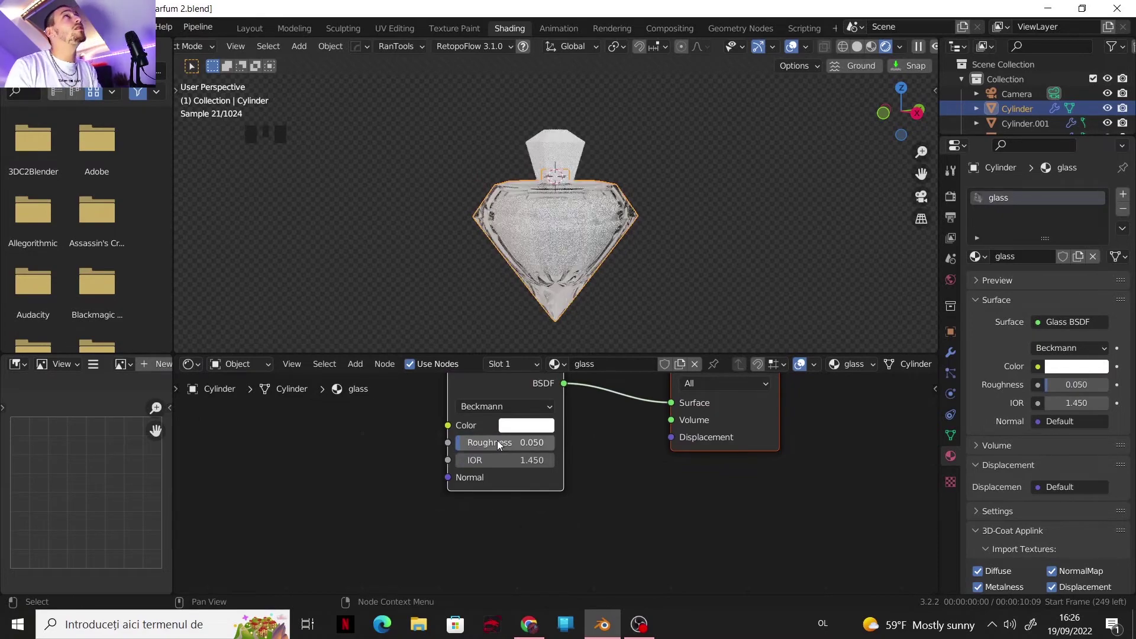
click(496, 460)
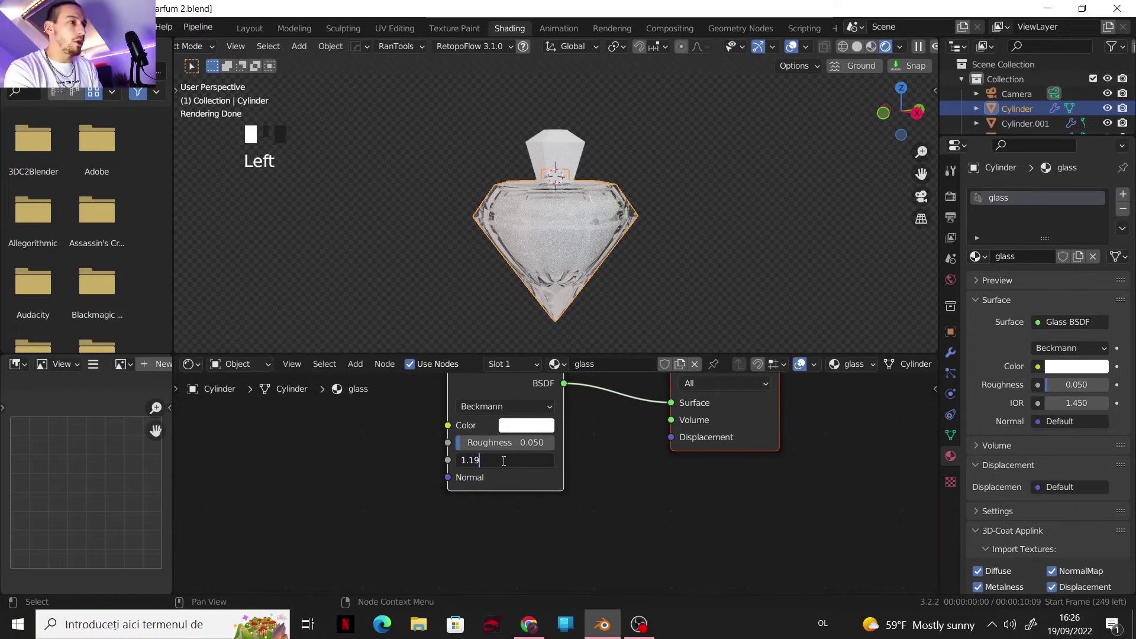
key(Return)
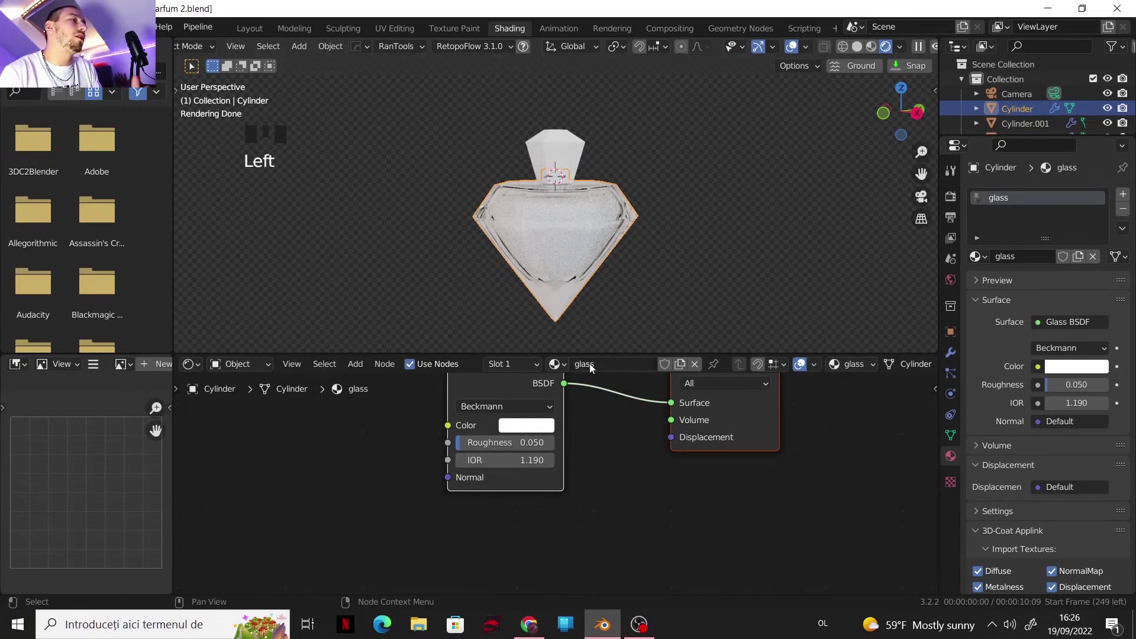
- Assign the existing glass material to the bottle's cap
click(554, 159)
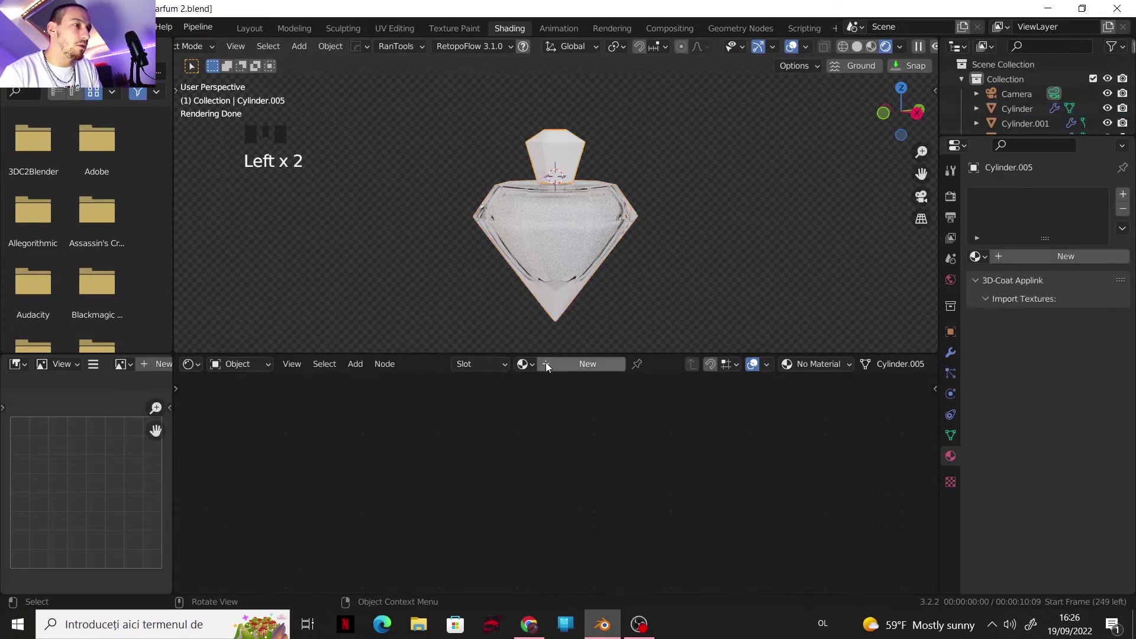
click(525, 365)
click(546, 385)
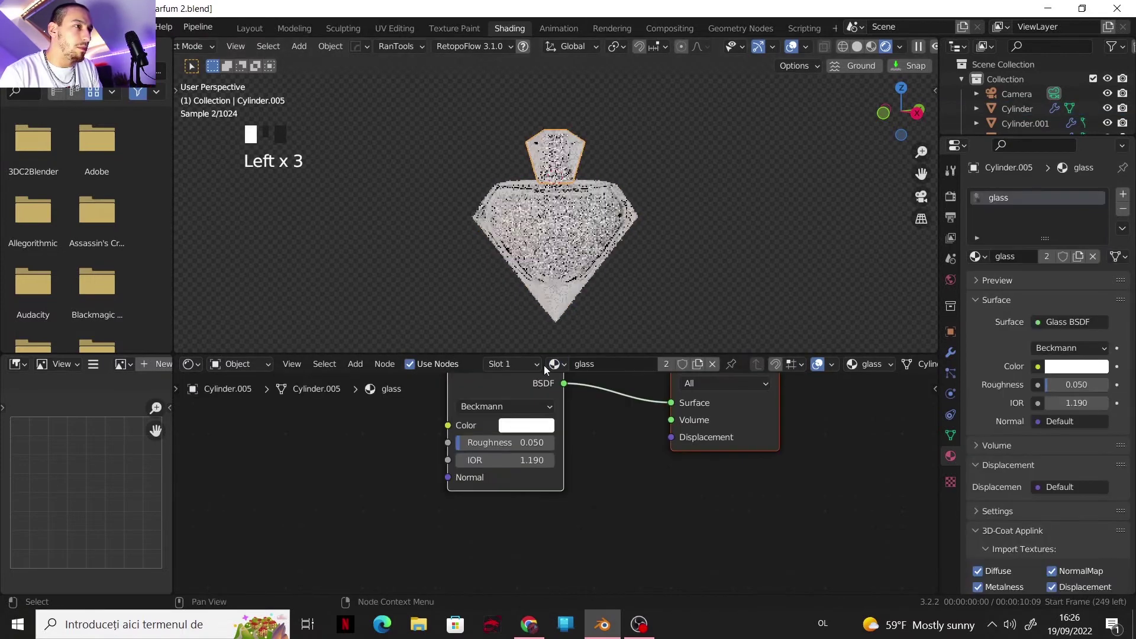
shift+middle_drag(564, 194, 585, 159)
scroll(557, 171, up, 3)
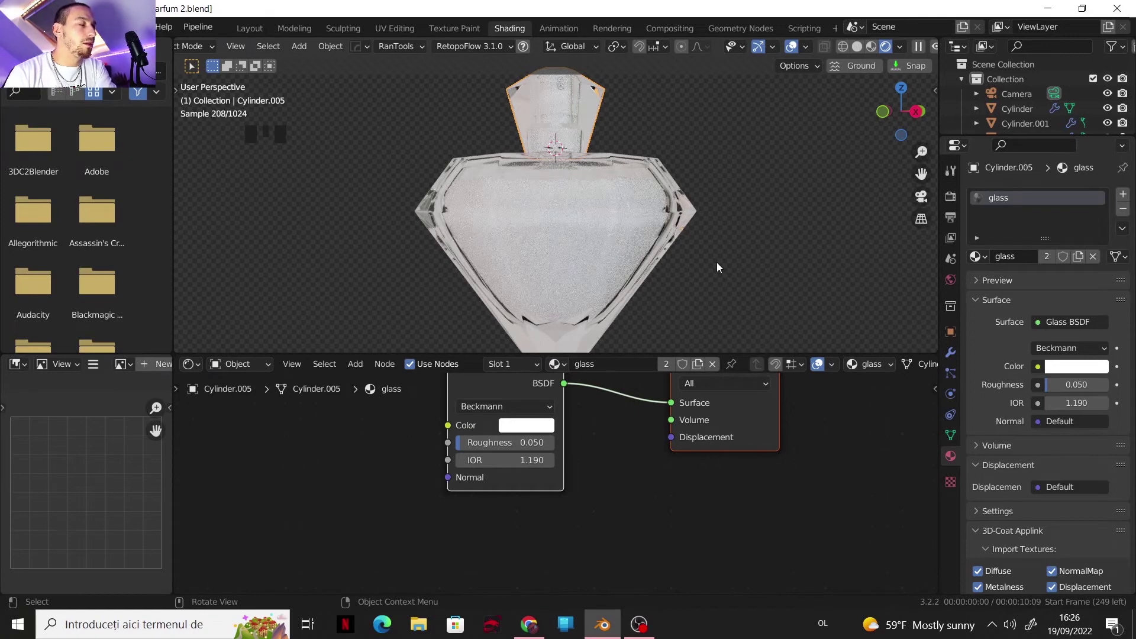
scroll(615, 450, down, 2)
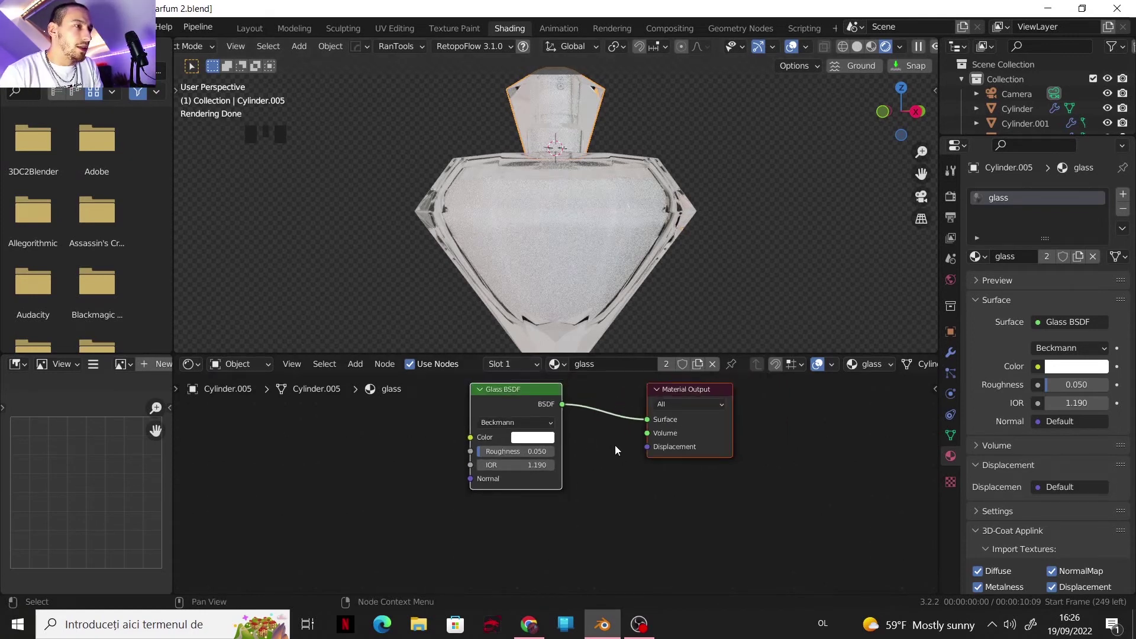
- Add a Volume Absorption shader to the glass material and connect it to the Material Output's Volume input
middle_drag(616, 445, 615, 491)
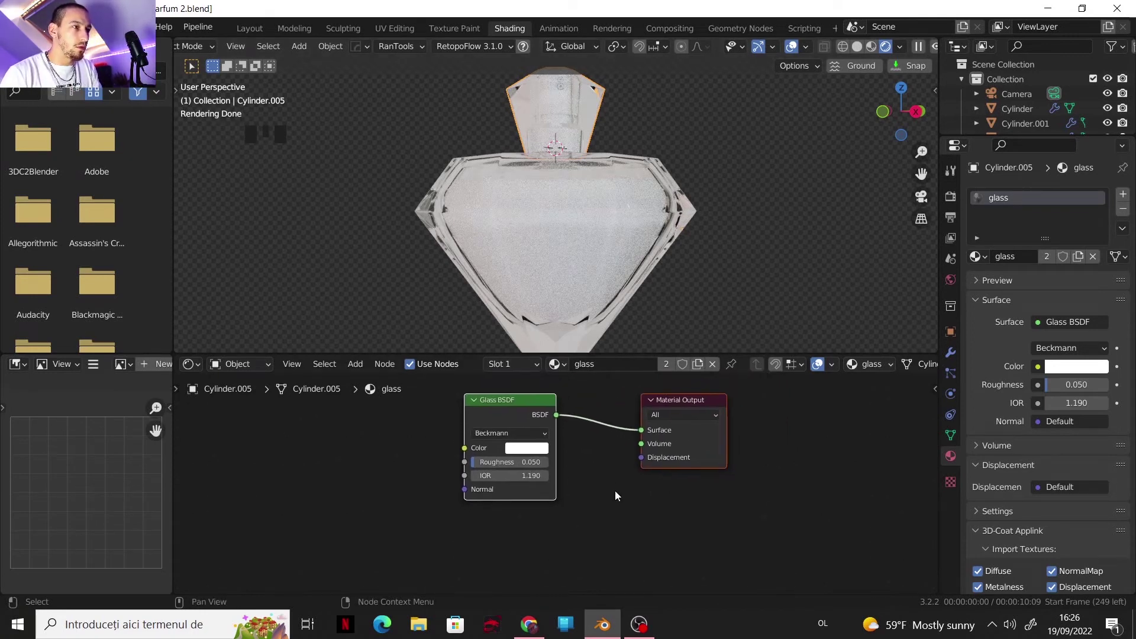
key(shift+a)
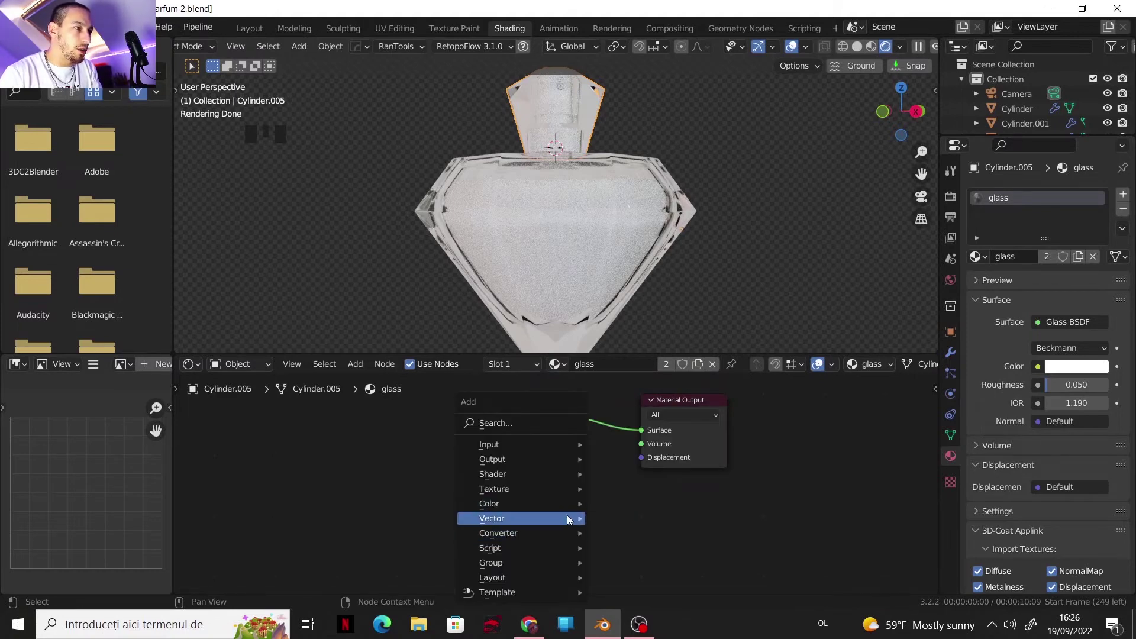
mouse_move(556, 474)
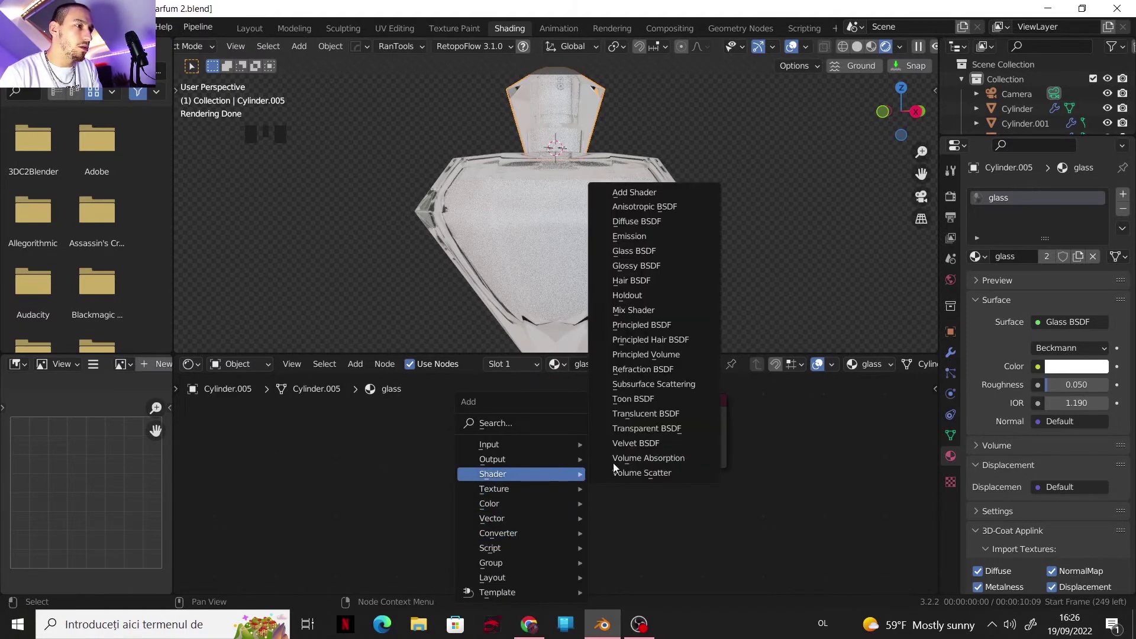
click(649, 464)
click(570, 532)
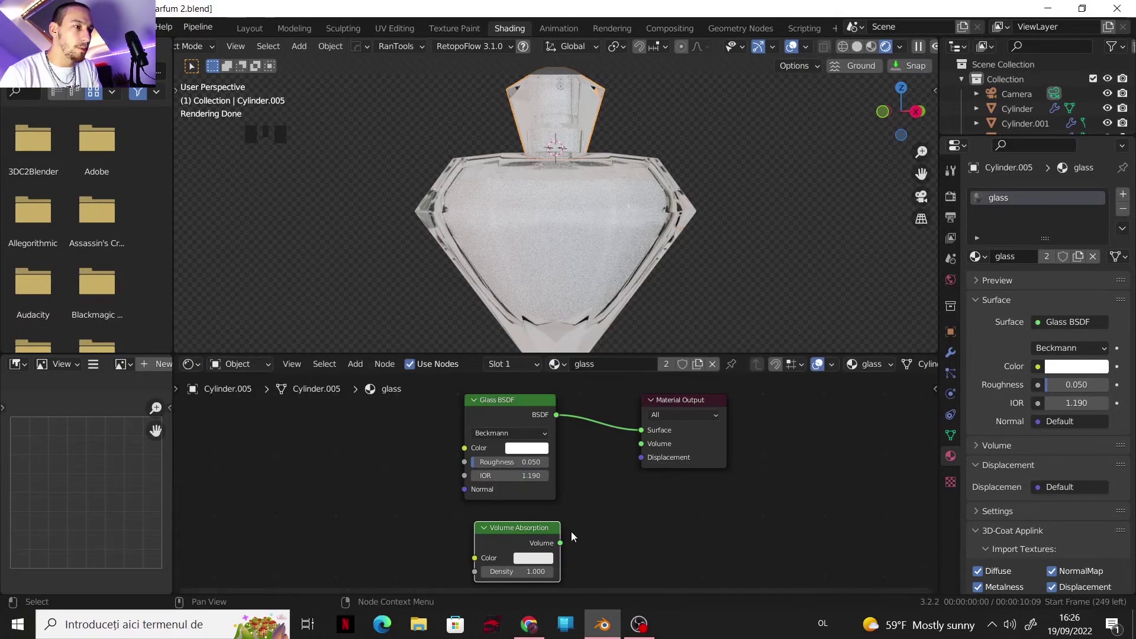
drag(560, 542, 649, 446)
- Set the glass material's Volume Absorption color to a fully saturated purple with hue about 0.798 and full brightness
middle_drag(622, 484, 648, 449)
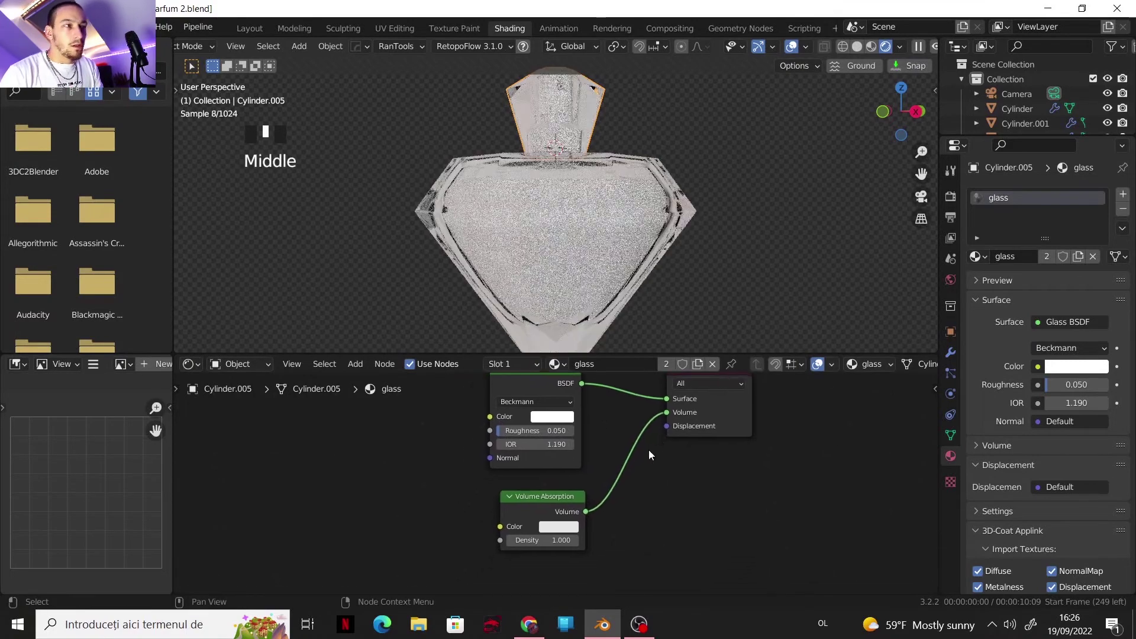
scroll(576, 507, up, 1)
click(565, 528)
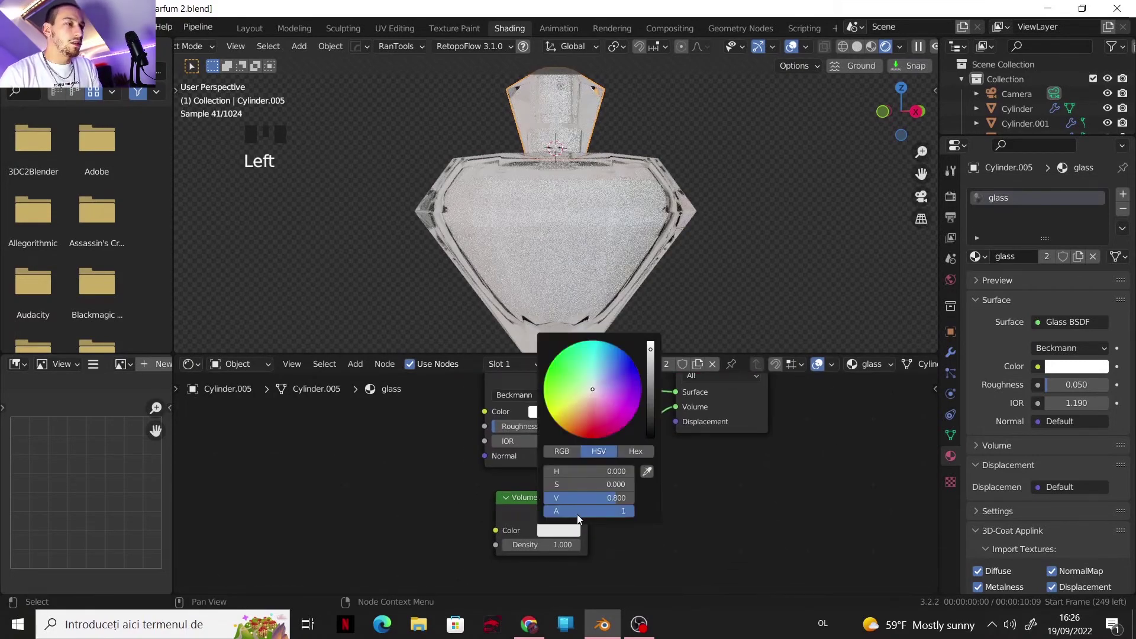
drag(617, 412, 637, 409)
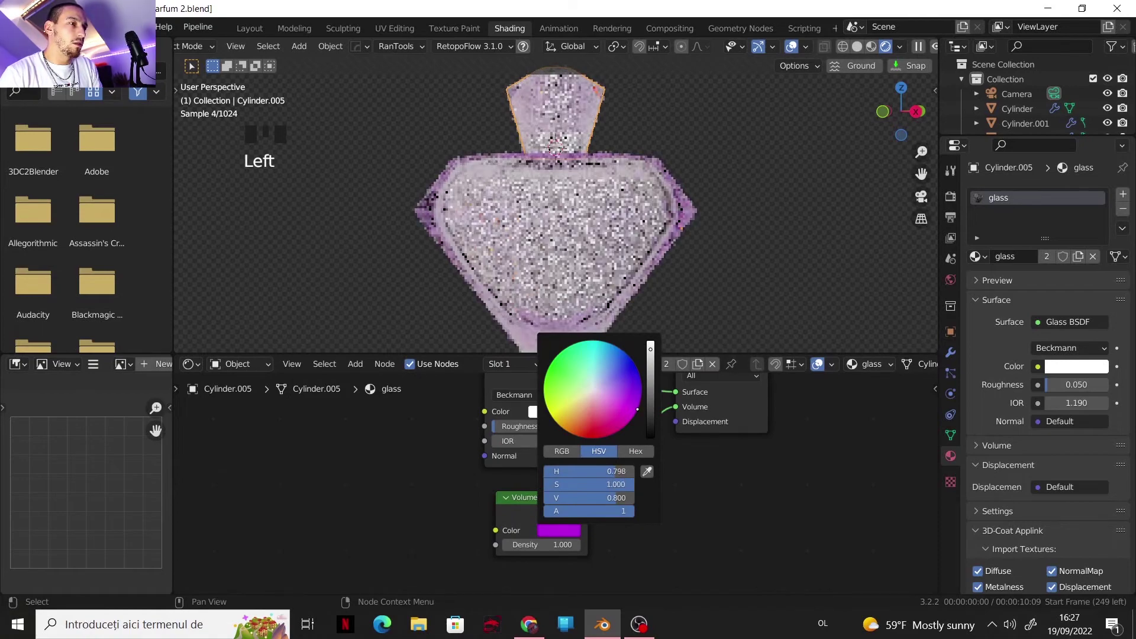
click(651, 341)
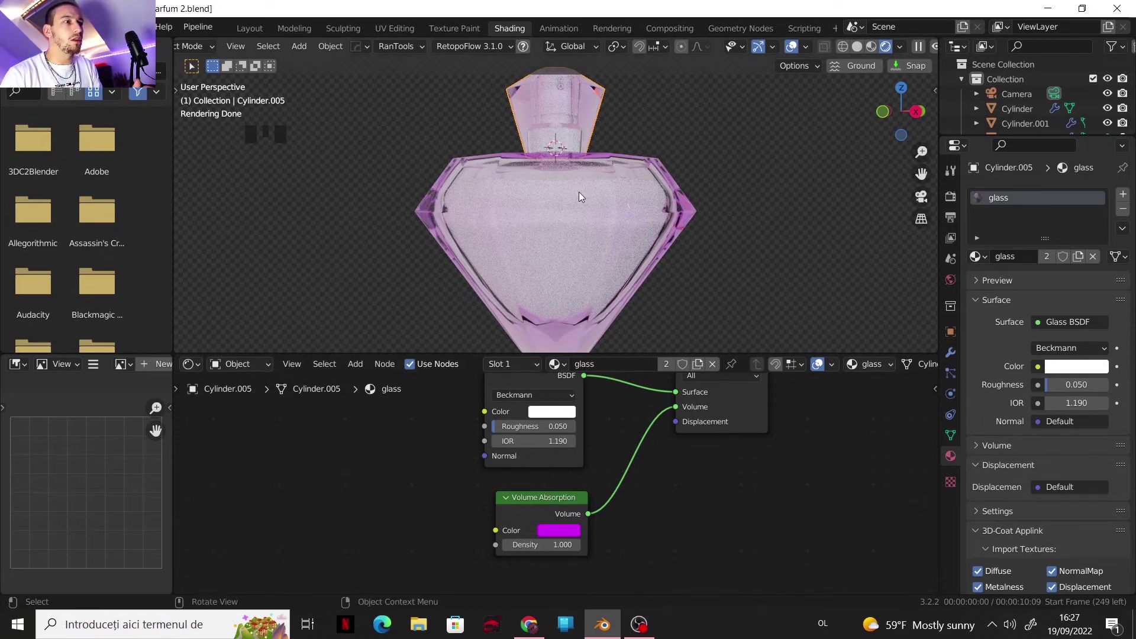
- Select the liquid object inside the bottle using see-through solid shading, and restore the rendered view
click(561, 207)
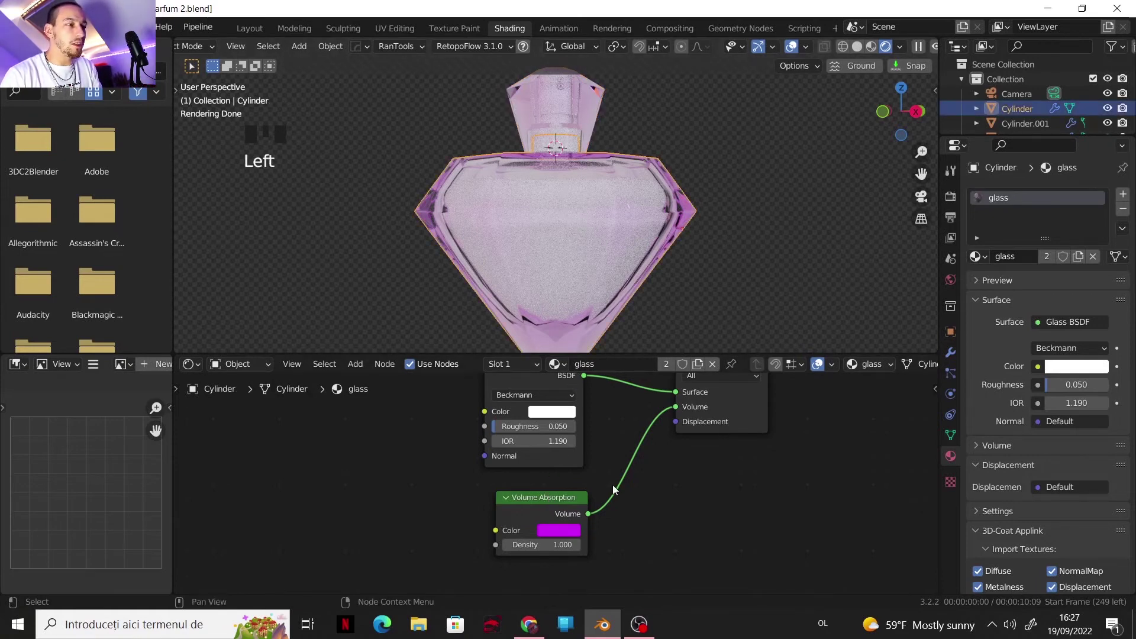
click(538, 207)
click(825, 47)
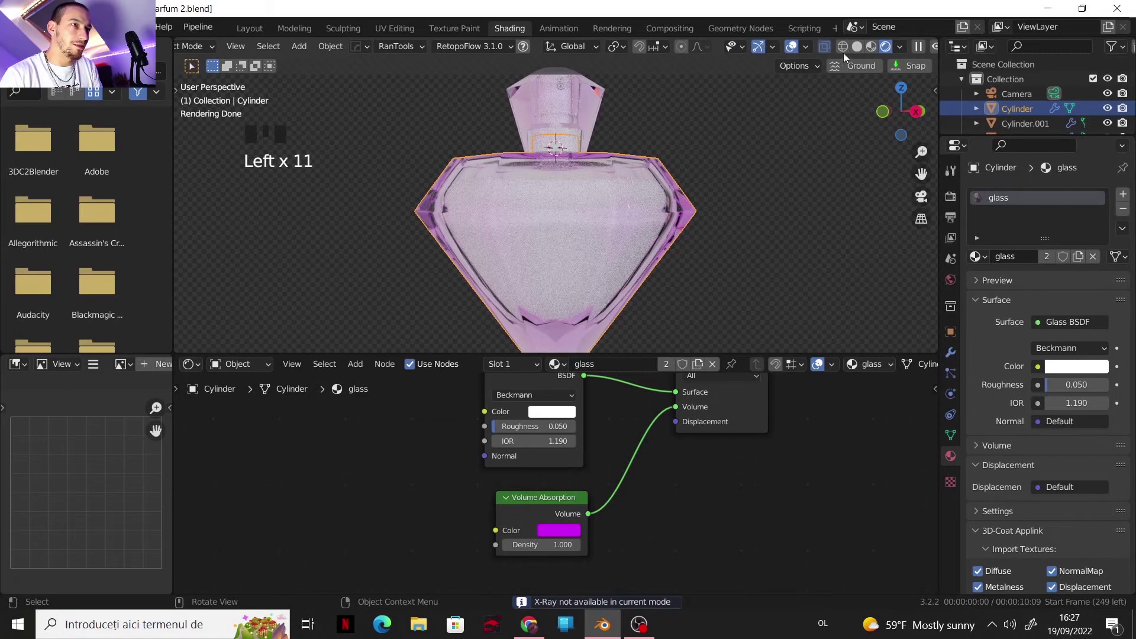
click(856, 47)
click(590, 219)
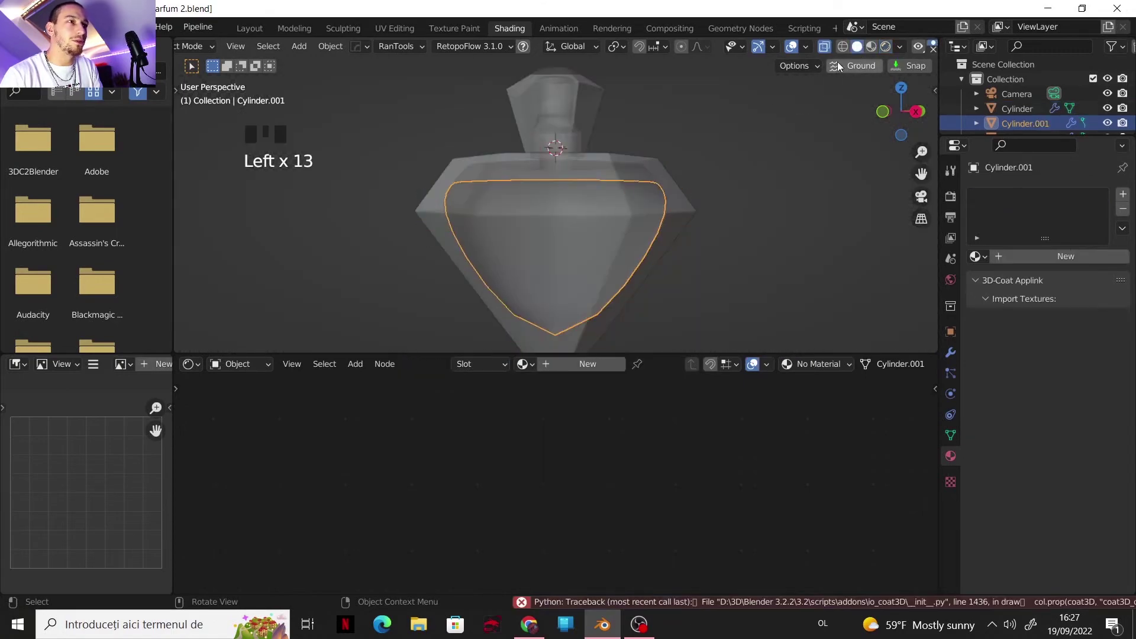
click(824, 47)
click(885, 49)
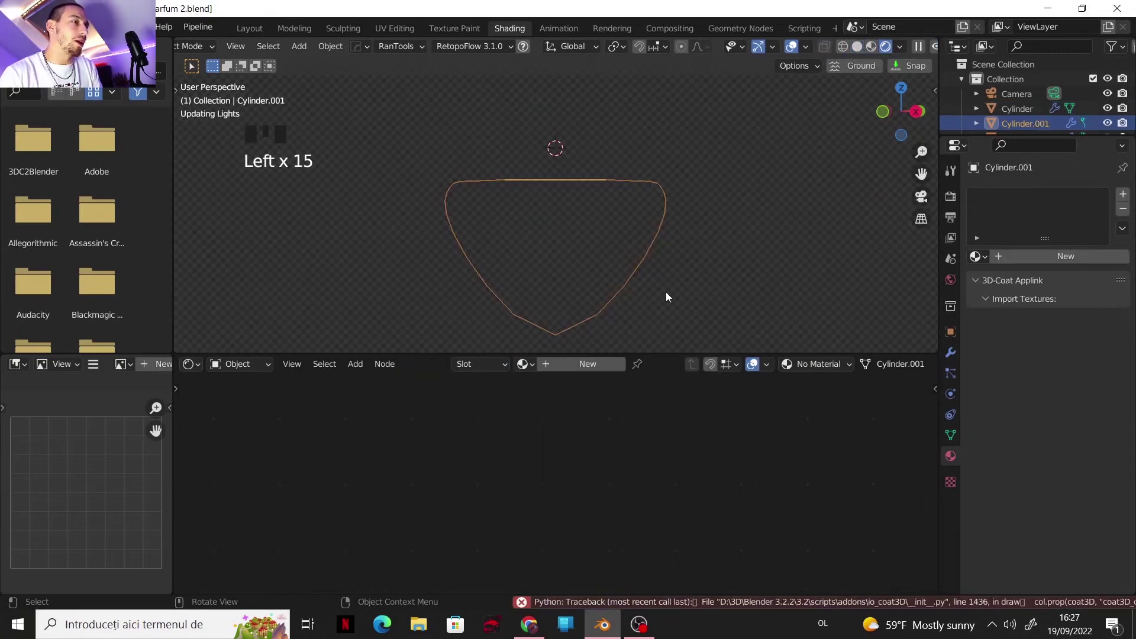
- Assign the glass material to the liquid, make it a separate copy, and name the copy "parfum"
drag(527, 363, 541, 387)
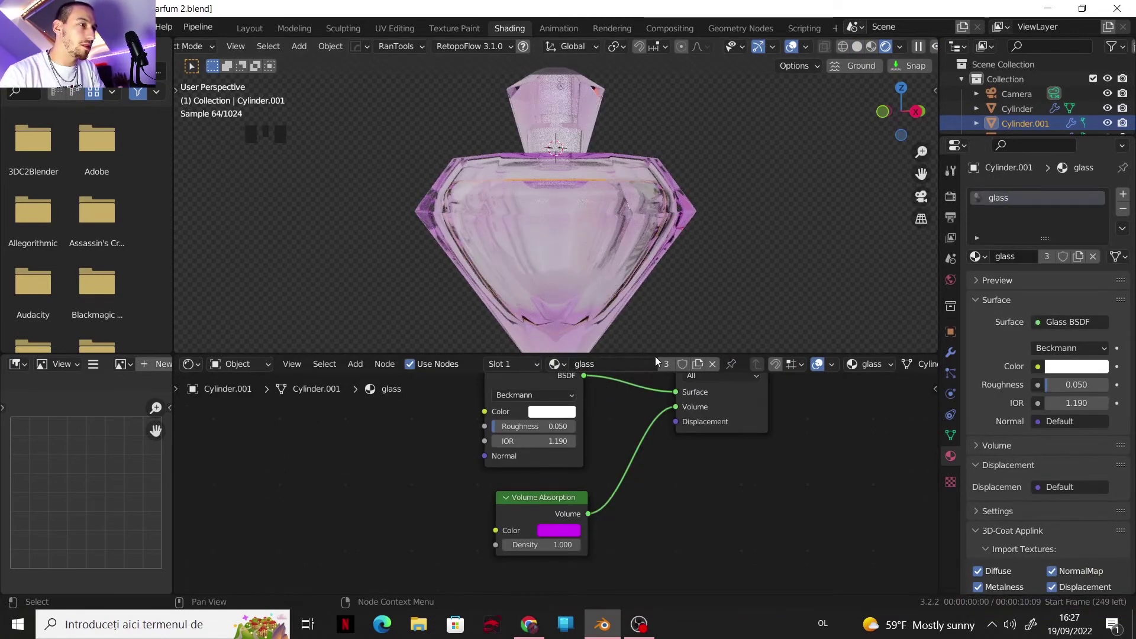
click(696, 363)
click(621, 364)
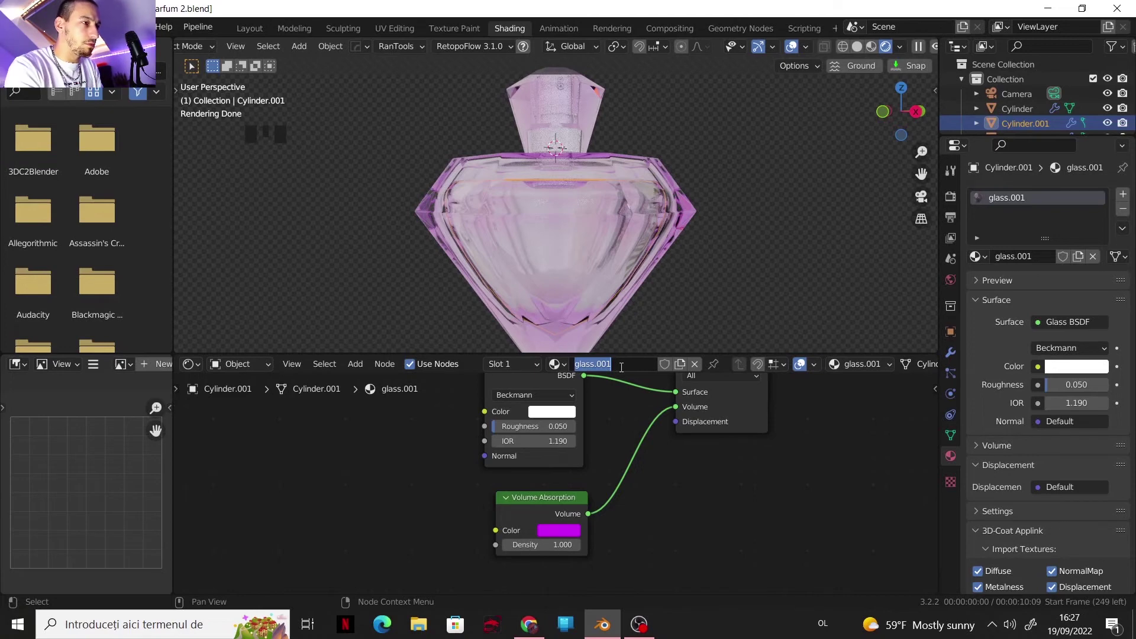
text(parfum)
key(Return)
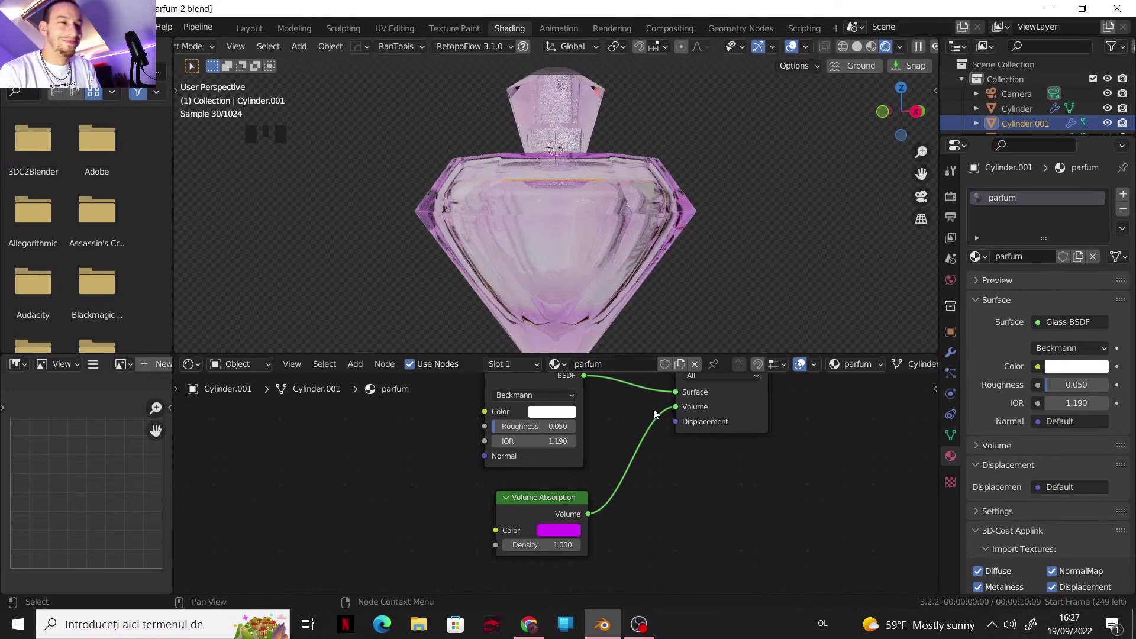
- Set the parfum material's Glass BSDF color to a saturated pink with hue about 0.919
middle_drag(651, 442, 620, 450)
click(517, 421)
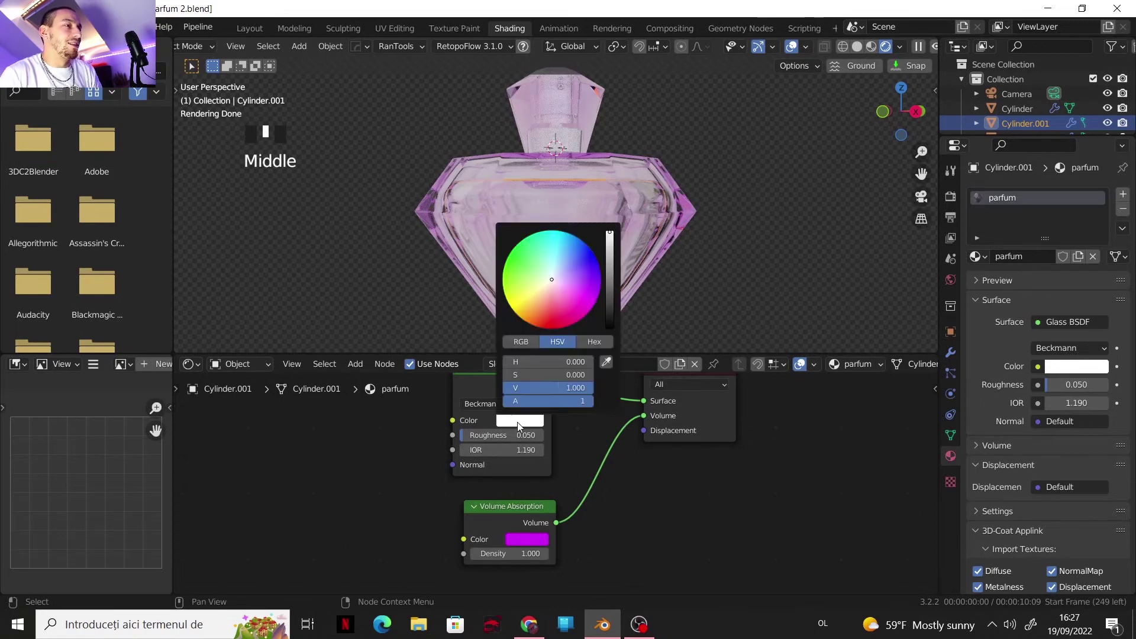
mouse_move(580, 302)
mouse_down()
mouse_move(598, 296)
mouse_move(584, 316)
mouse_up()
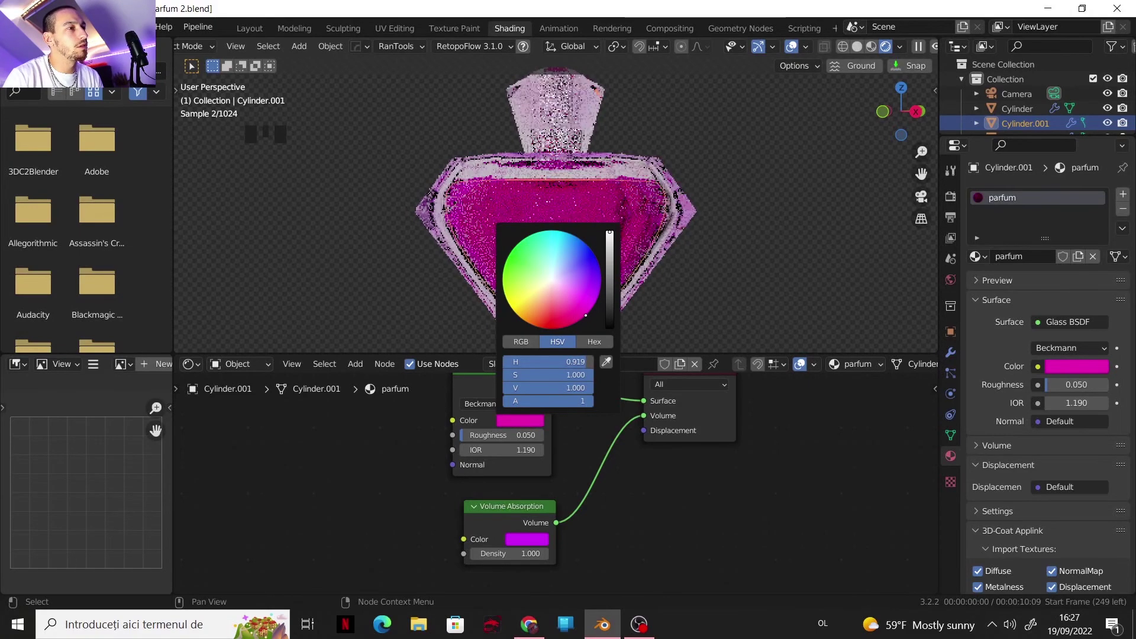
- Set the parfum material's Volume Absorption color to violet with hue about 0.728 and its density to 9.7
click(527, 539)
click(603, 407)
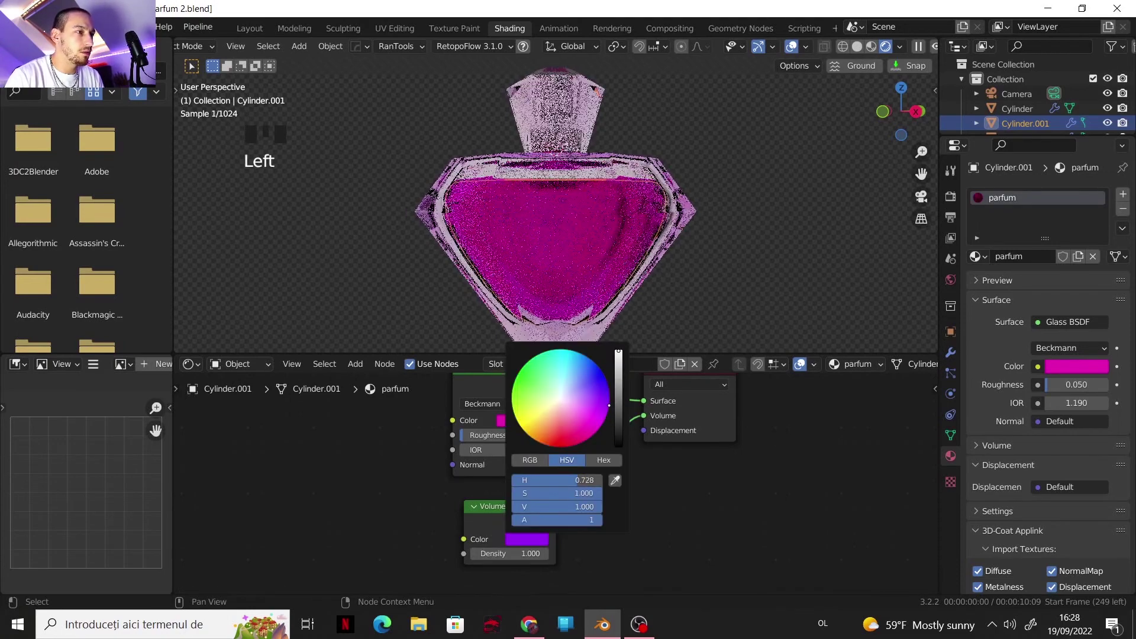
drag(512, 551, 571, 552)
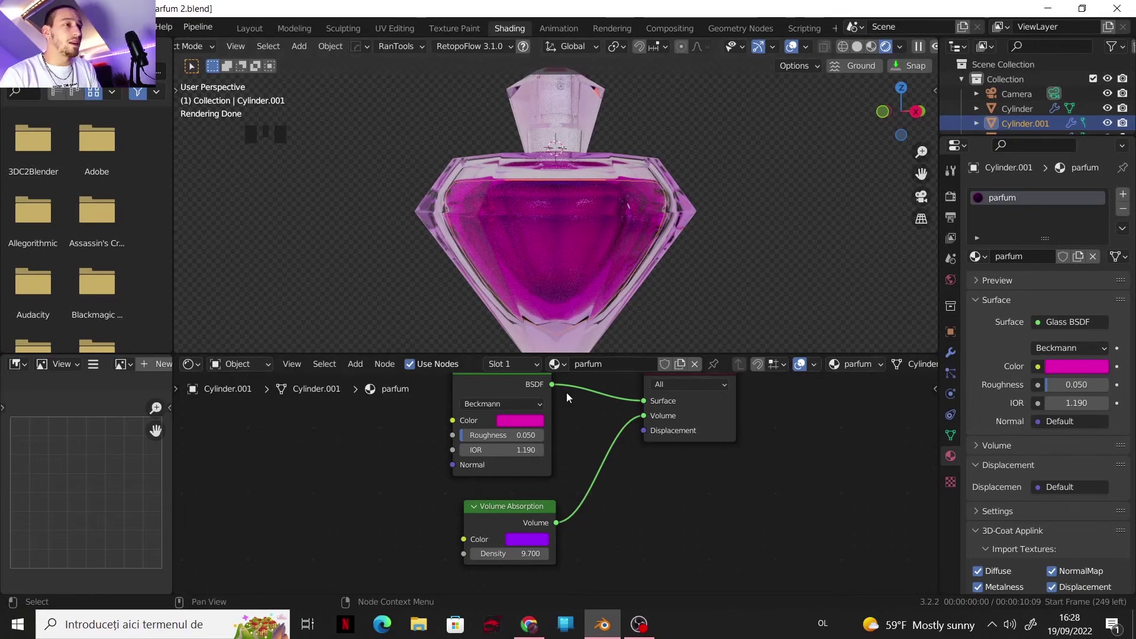
- Set the IOR of the parfum material's Glass BSDF to 1.33
middle_drag(610, 215, 622, 244)
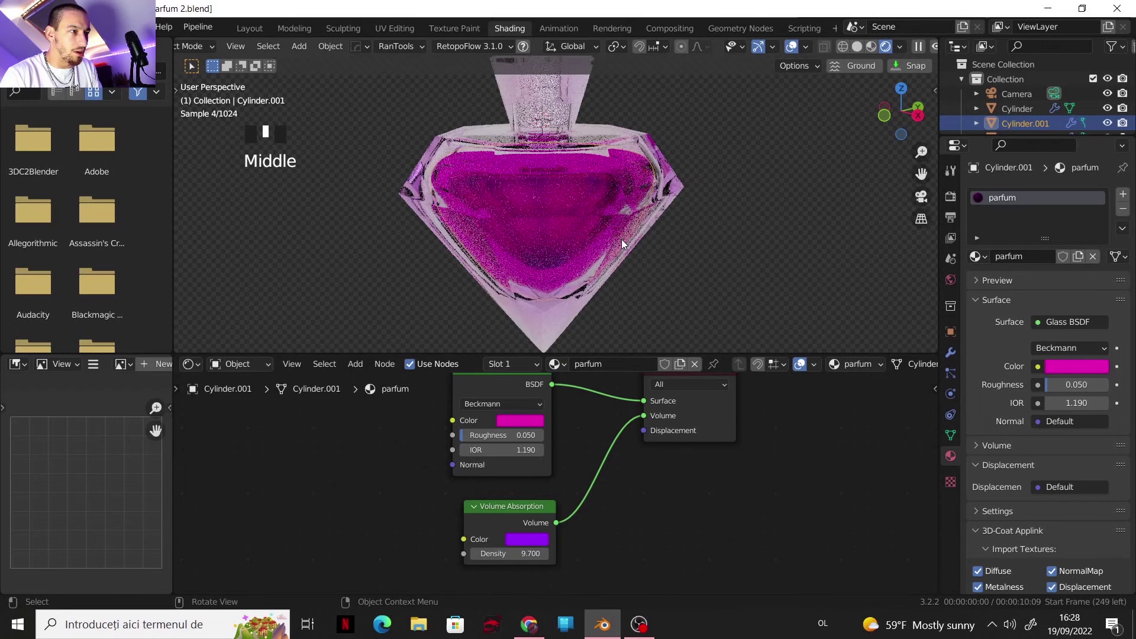
click(514, 449)
click(520, 451)
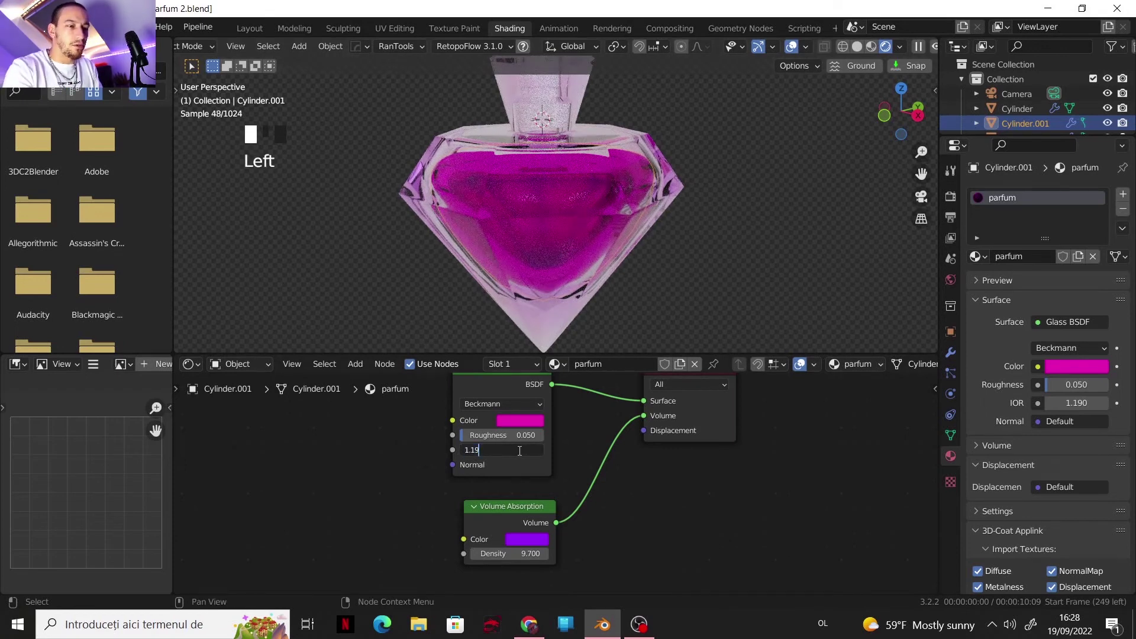
key(BackSpace)
key(BackSpace)
key(BackSpace)
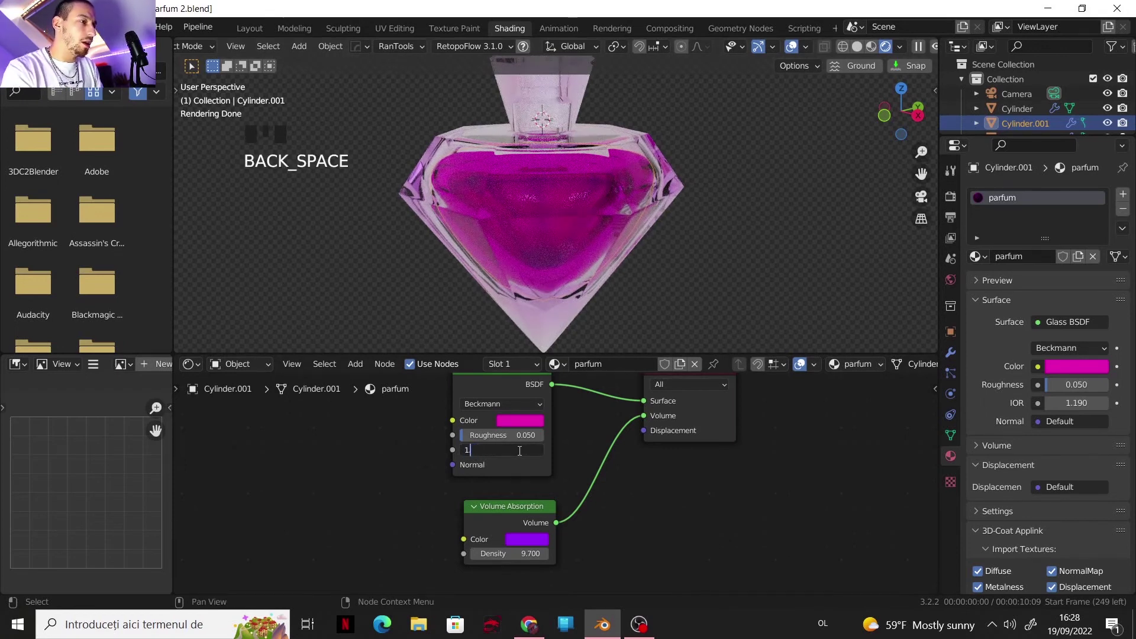
text(.3)
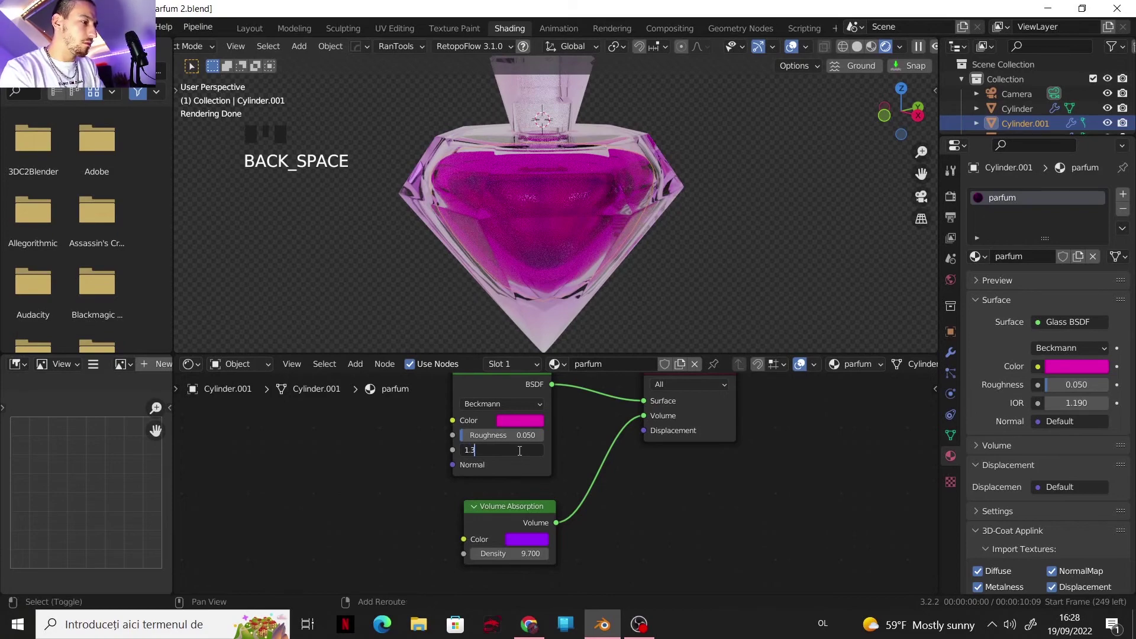
text(3)
key(Return)
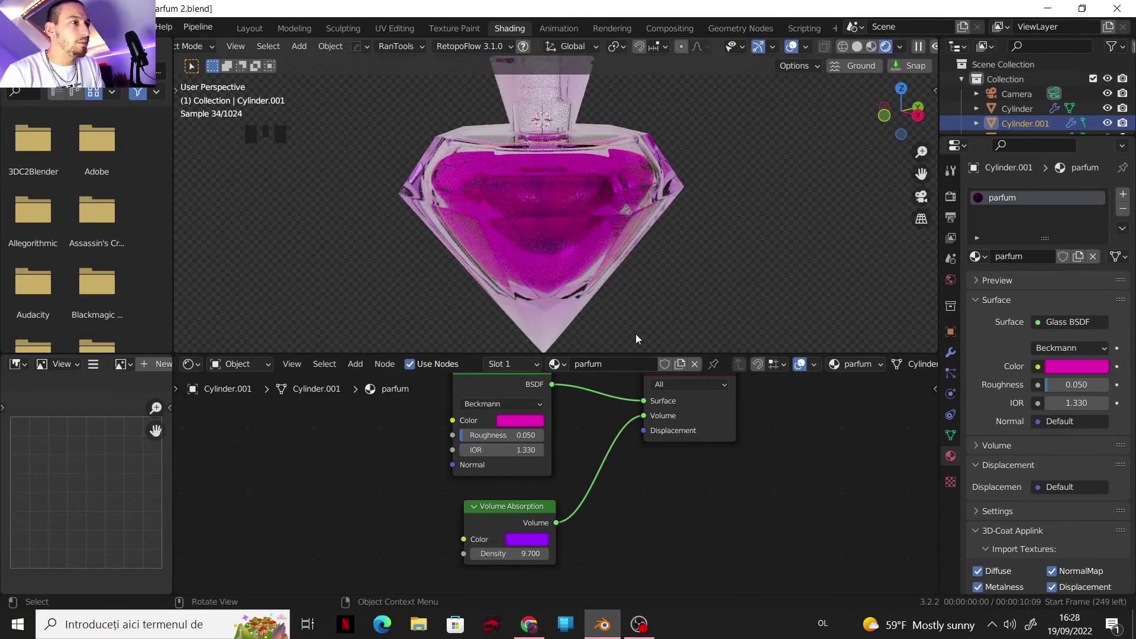
- Hide the bottle's glass cap to expose the sprayer neck
scroll(600, 216, up, 3)
shift+middle_drag(600, 216, 587, 229)
click(601, 147)
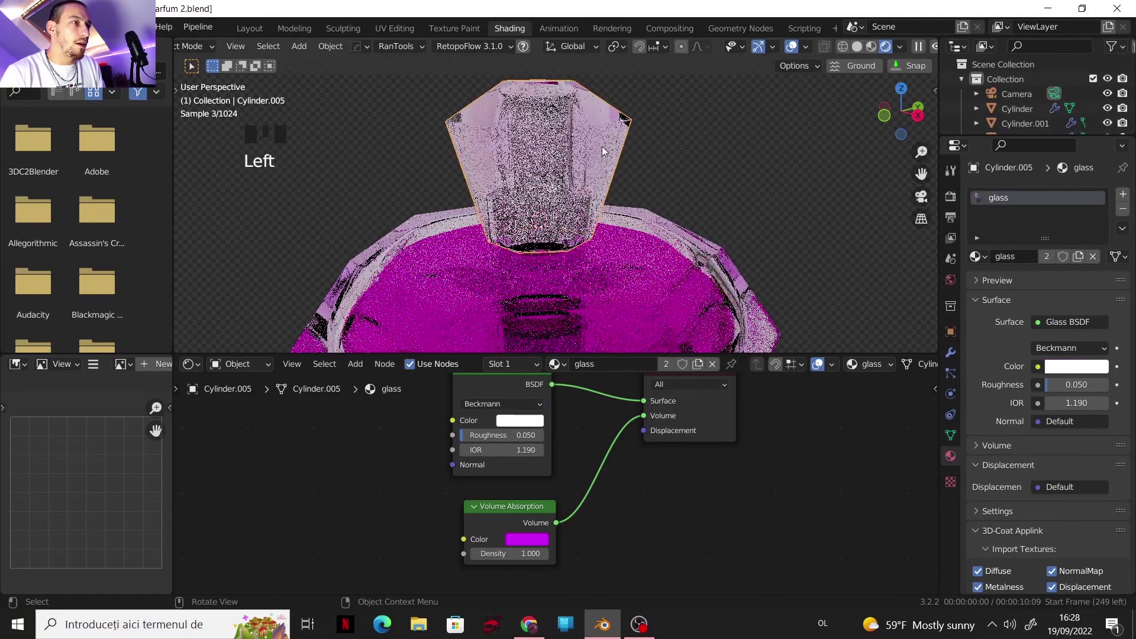
key(h)
- Create a new material on the lower collar of the sprayer neck and name it "metal"
shift+middle_drag(599, 149, 583, 196)
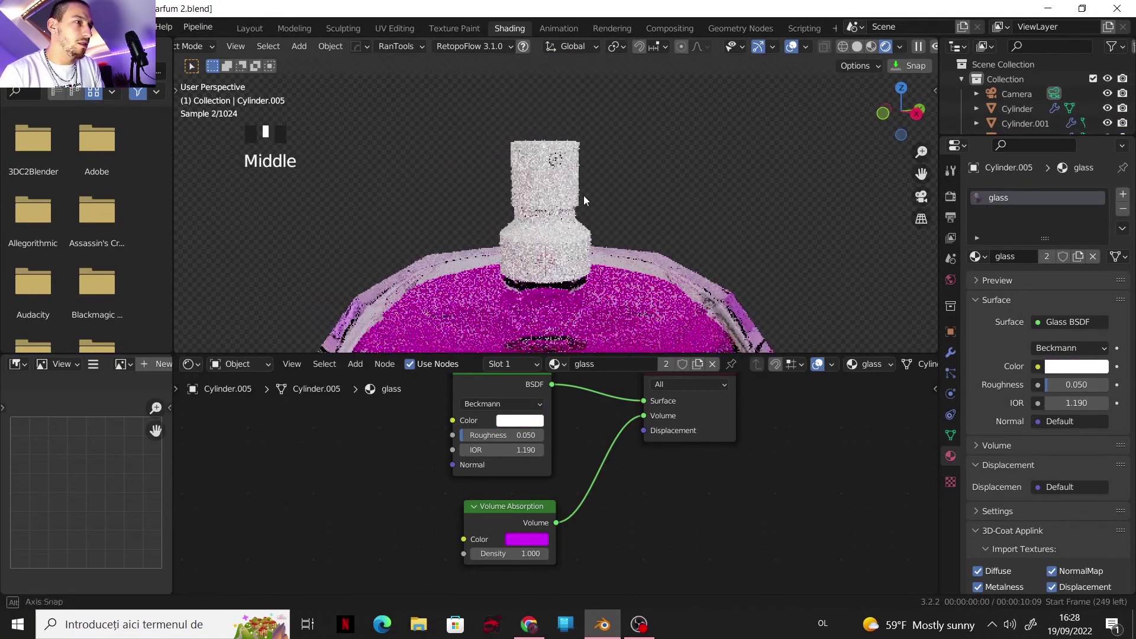
scroll(572, 259, up, 2)
click(573, 259)
click(585, 363)
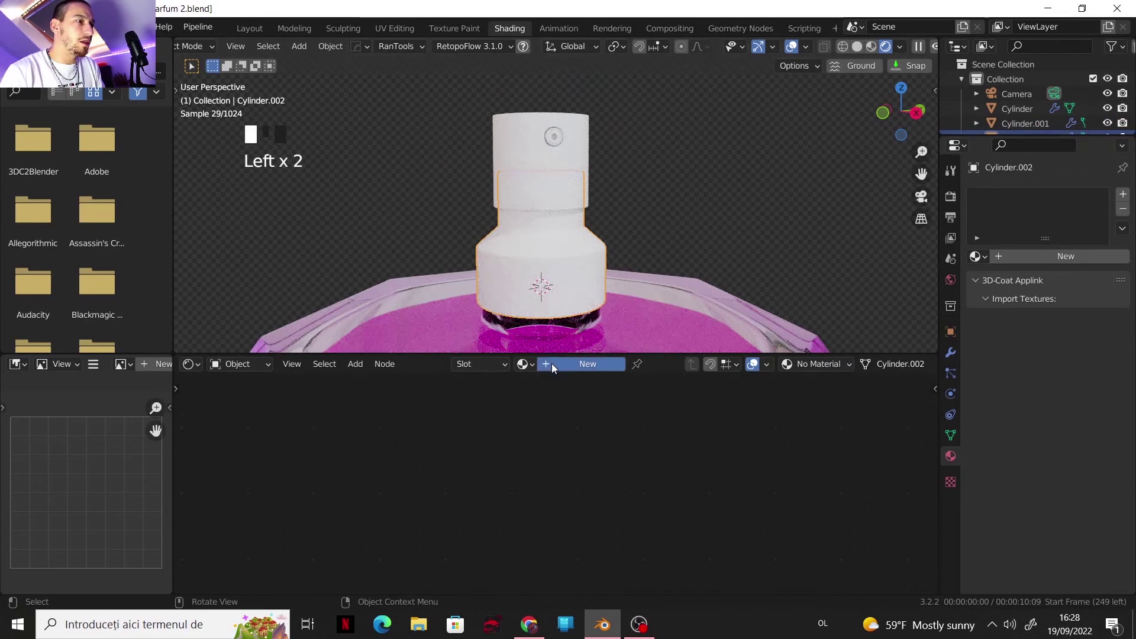
click(587, 363)
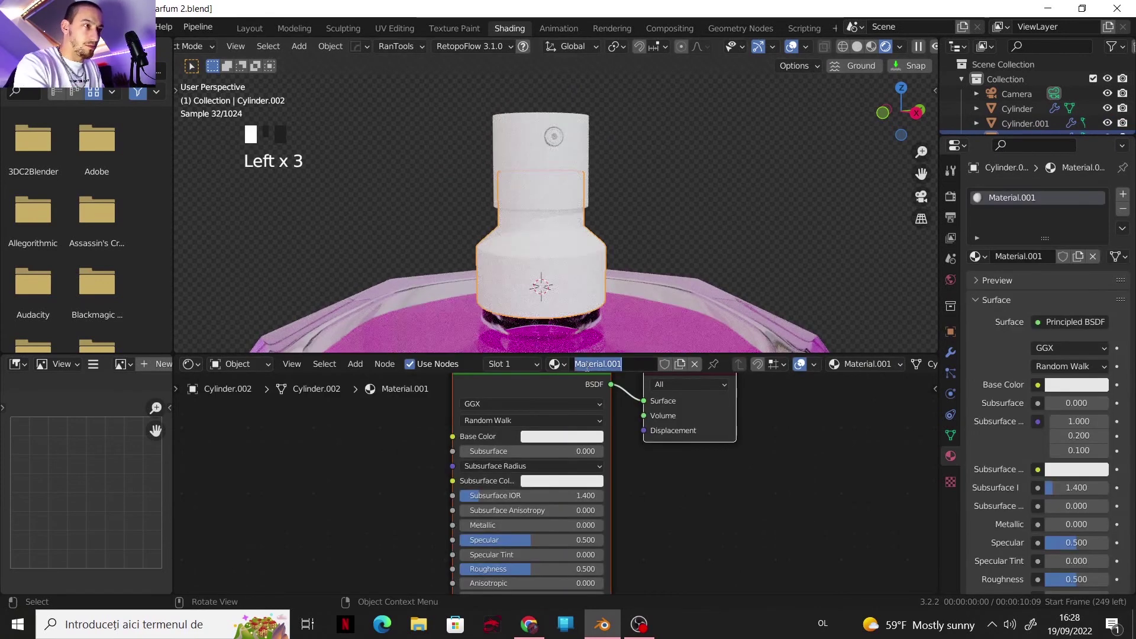
text(m)
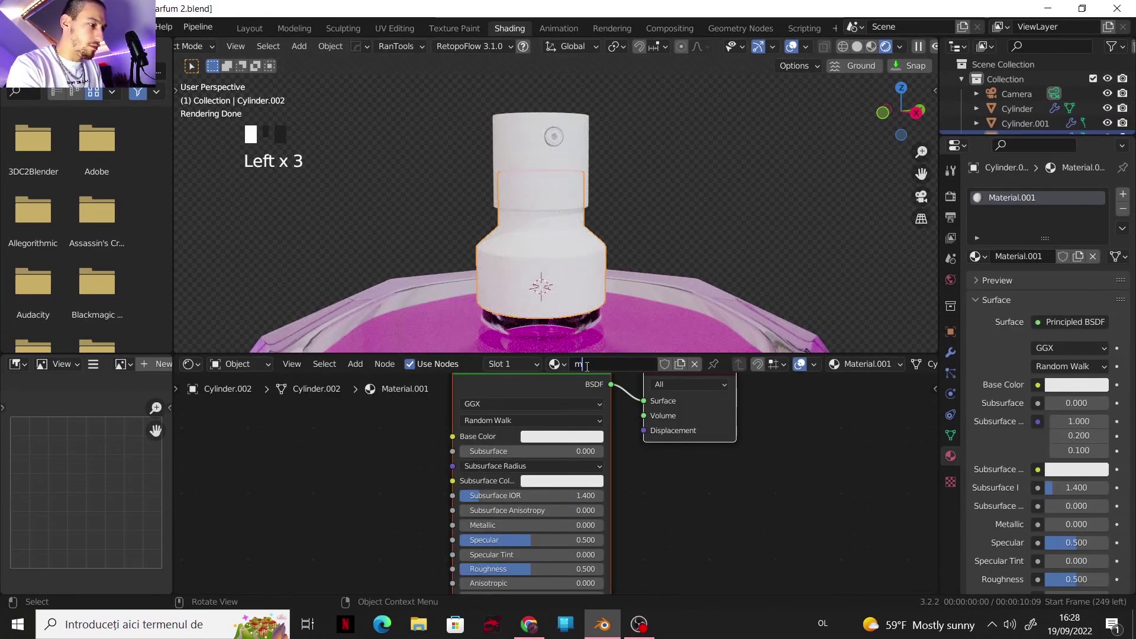
text(etal)
key(Return)
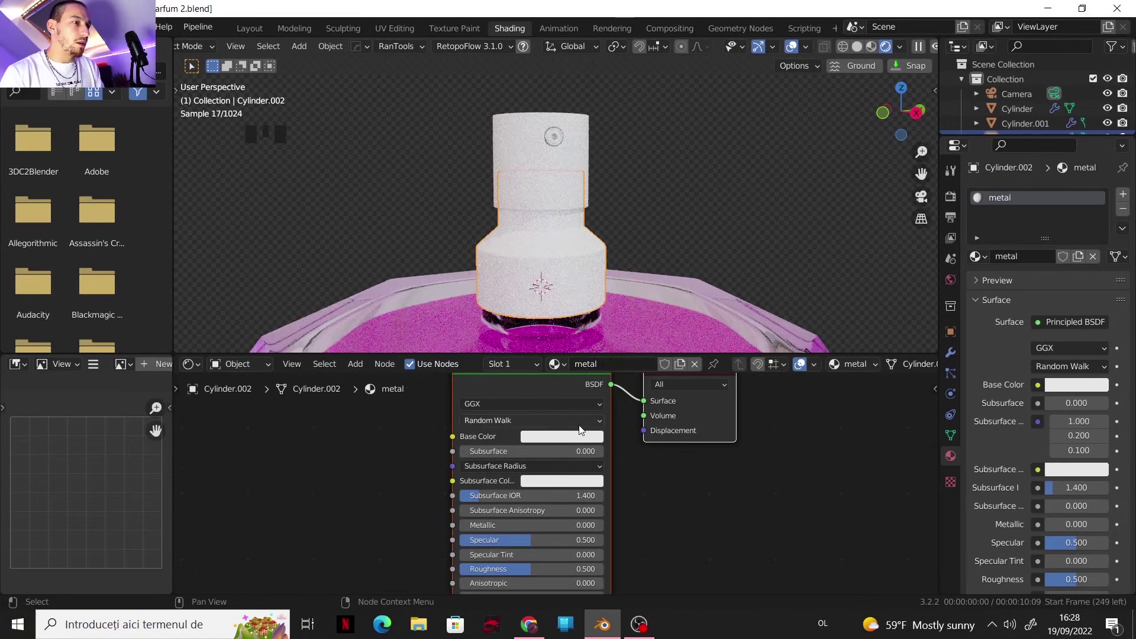
- Set the metal material's base color to a pale lavender with hue about 0.66 and saturation about 0.24
scroll(582, 441, down, 5)
click(570, 451)
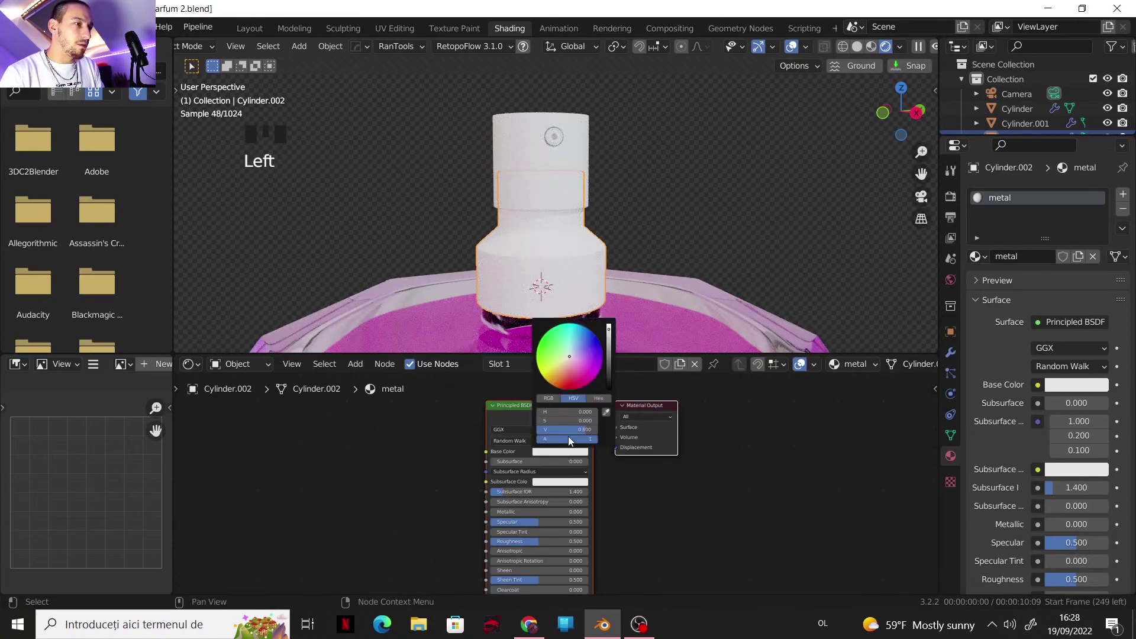
click(572, 353)
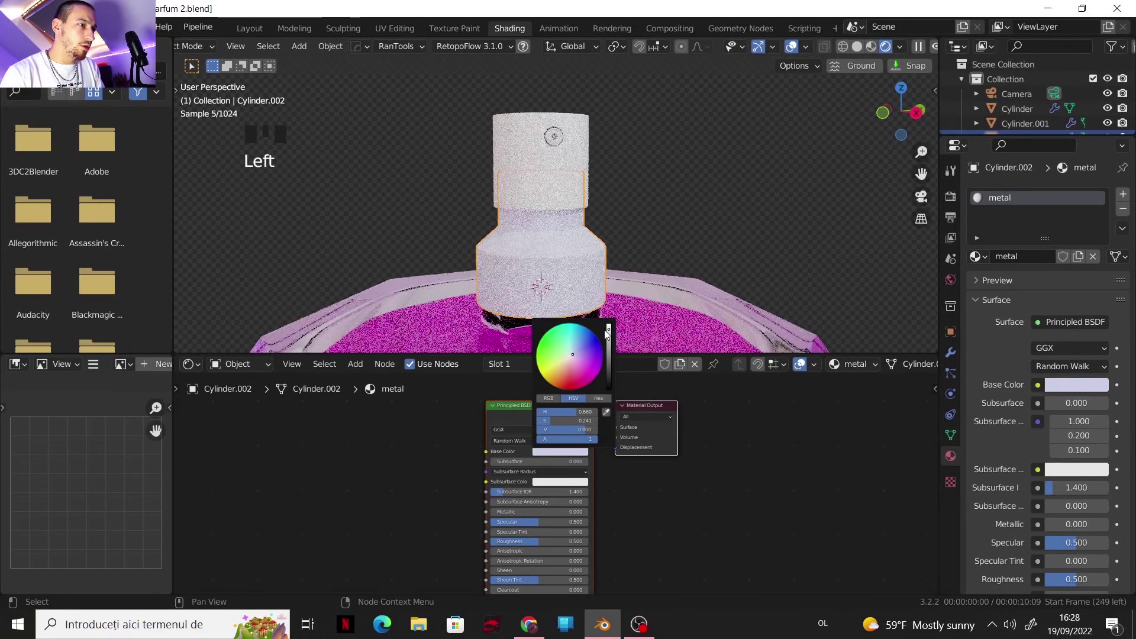
- Set the metal material's metallic value to 1.0 and its roughness to 0.1
drag(511, 513, 588, 512)
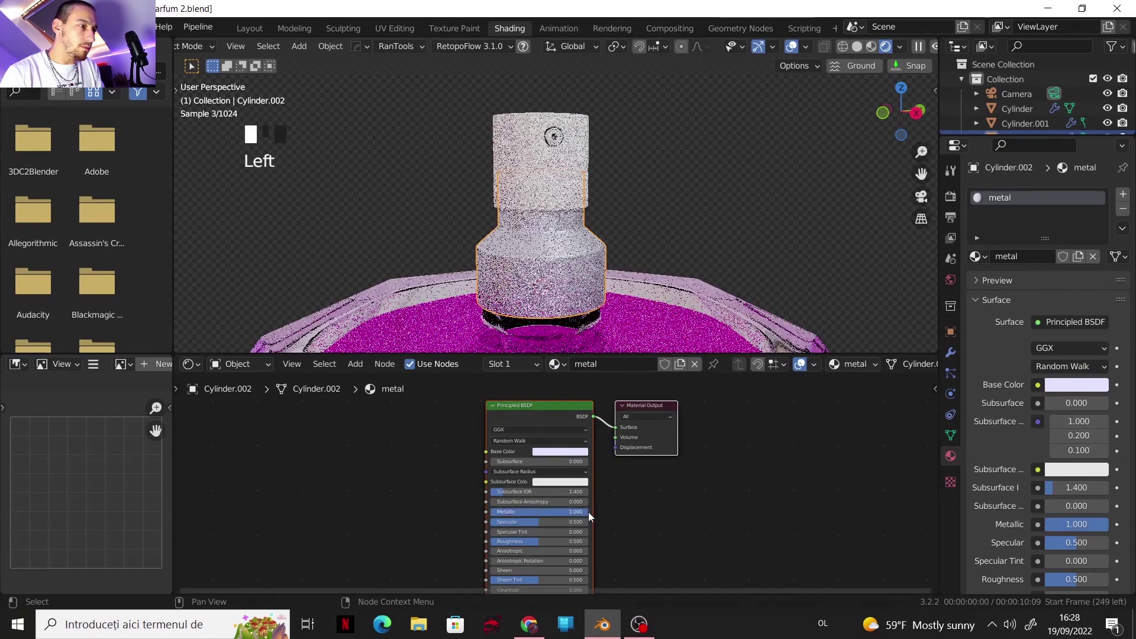
drag(530, 540, 501, 540)
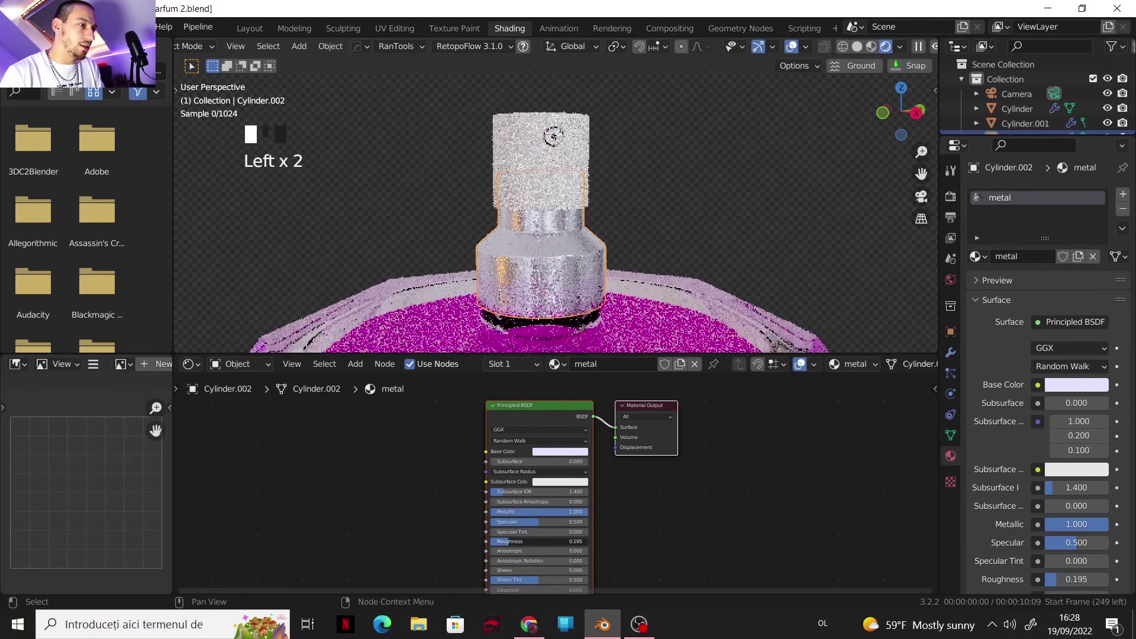
click(510, 542)
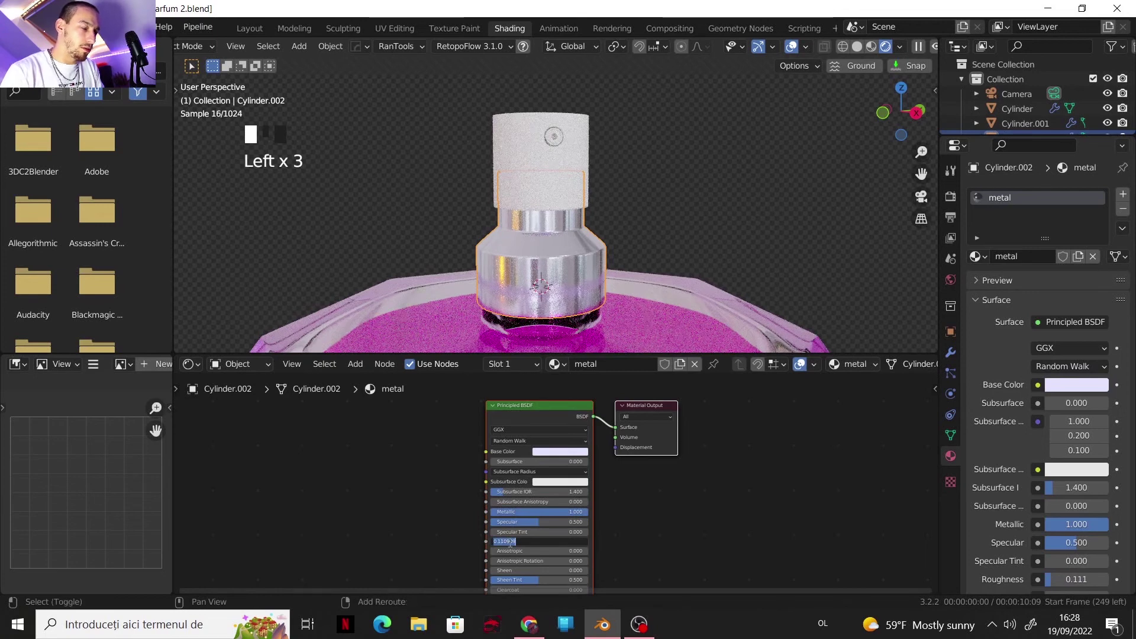
text(0.1)
key(Return)
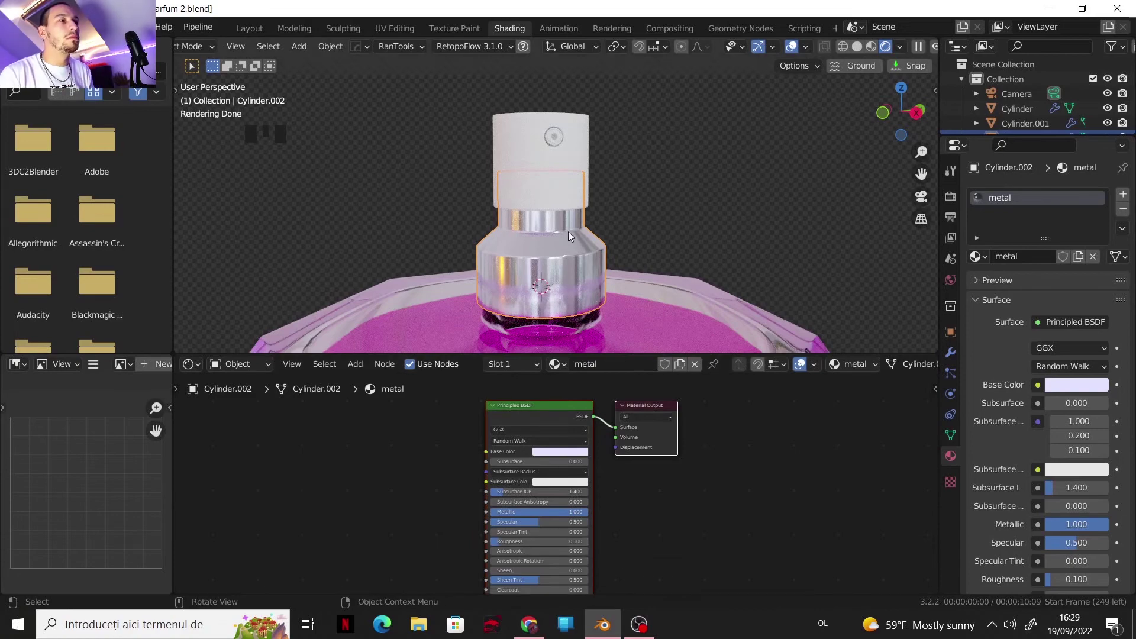
- Shift the metal material's base color to a pale blue-lavender with hue about 0.63
click(545, 452)
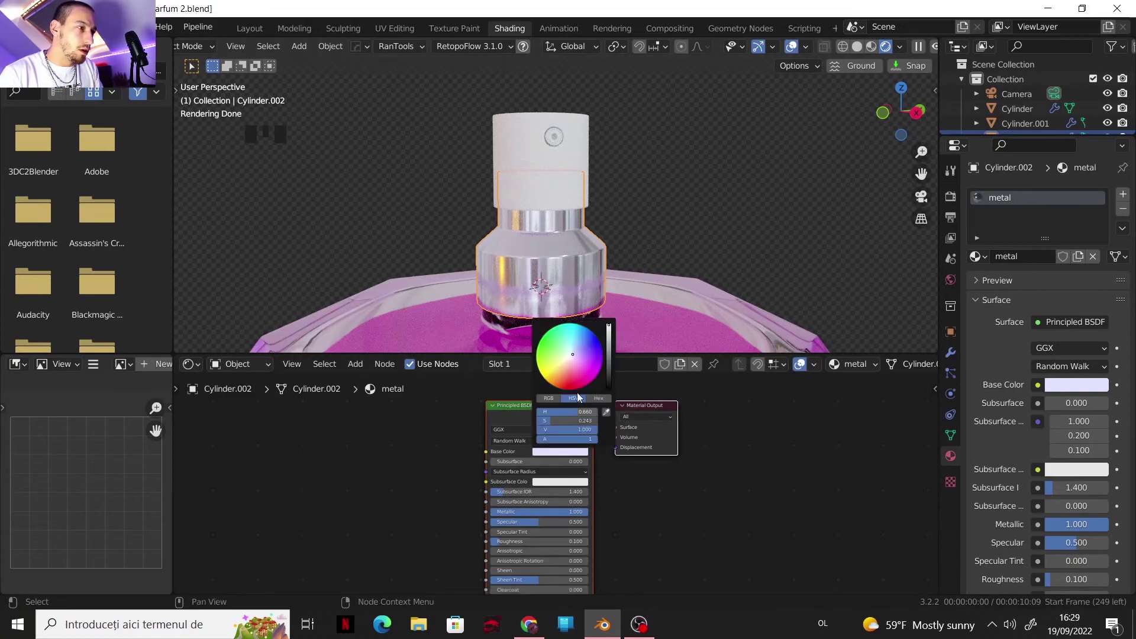
click(573, 350)
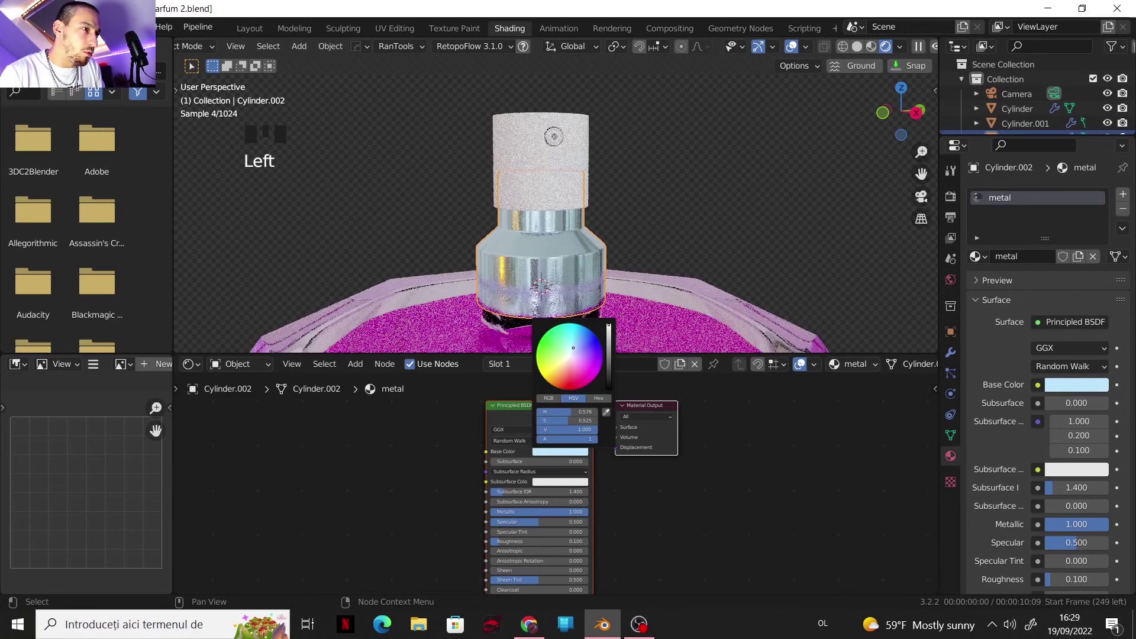
drag(573, 349, 573, 354)
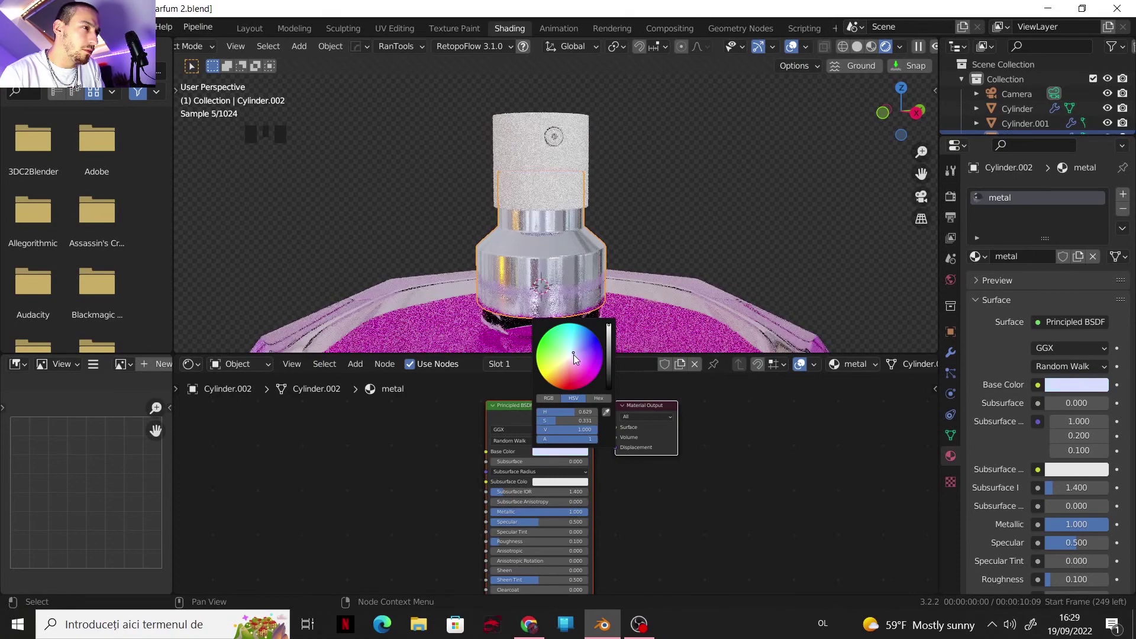
- Assign the existing metal material to the upper cylinder of the sprayer
click(548, 188)
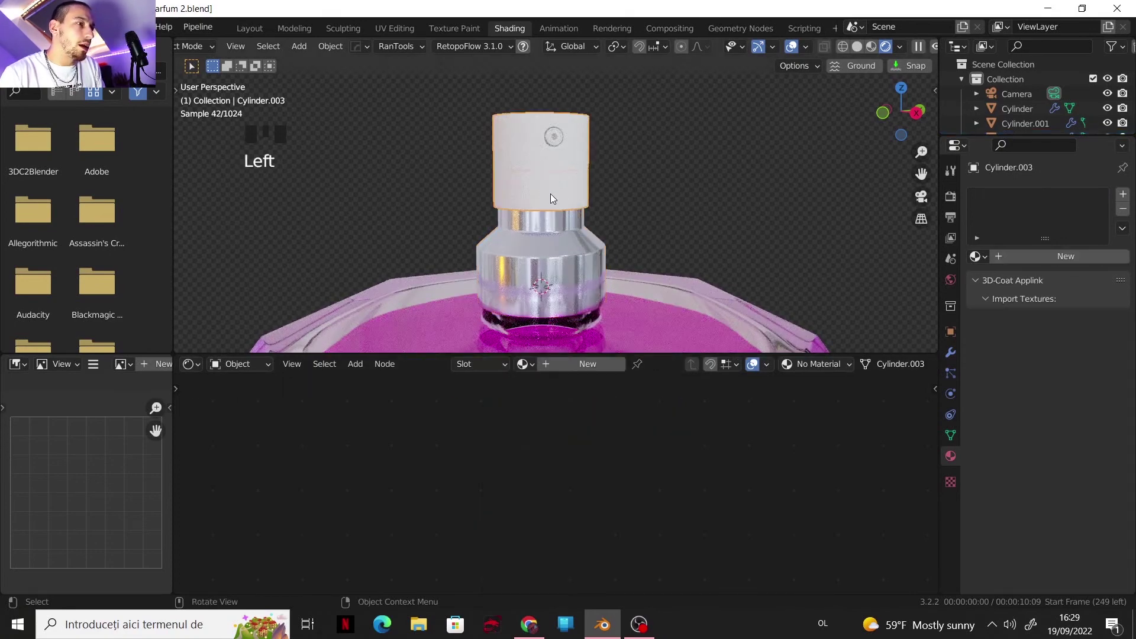
click(524, 364)
click(552, 414)
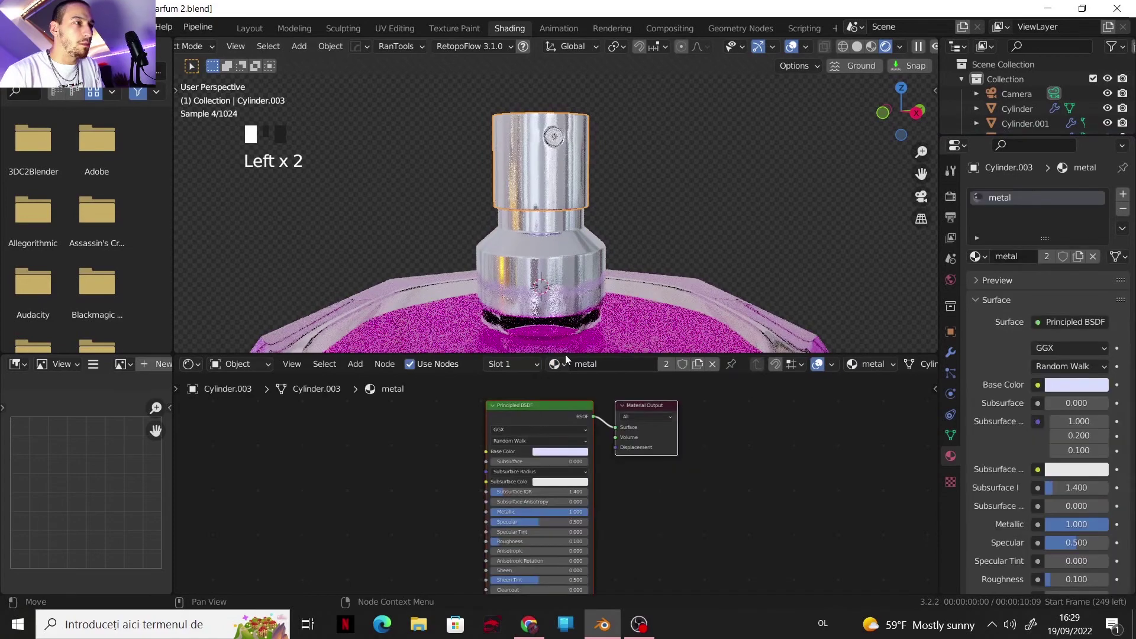
- Create a new material on the small spray nozzle and darken its base color to near-black, with value about 0.015
click(547, 137)
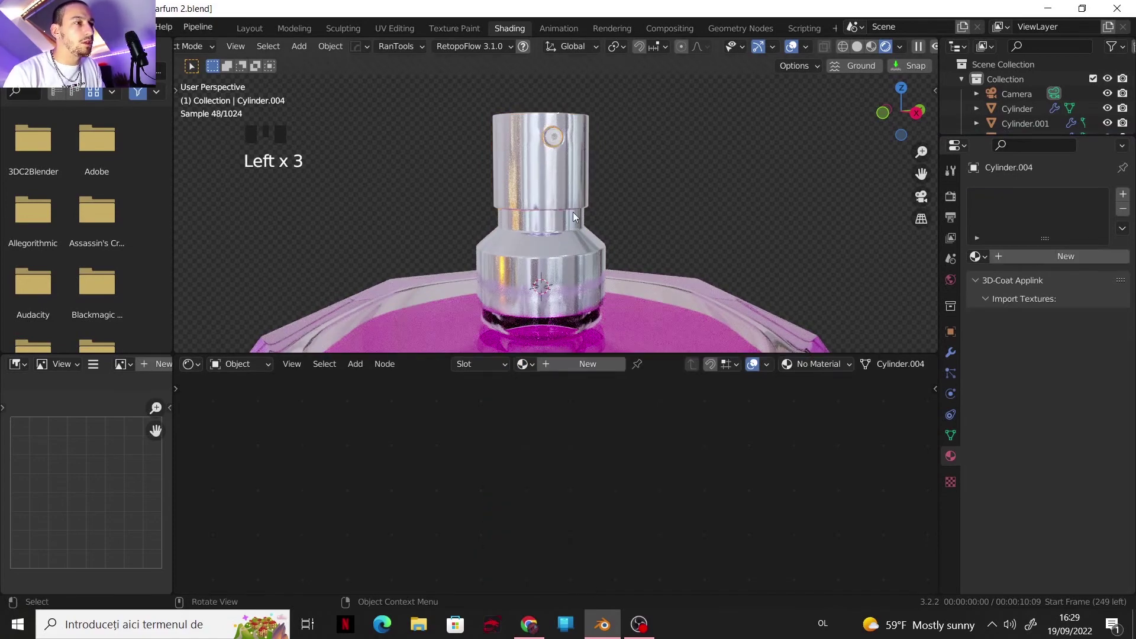
click(556, 367)
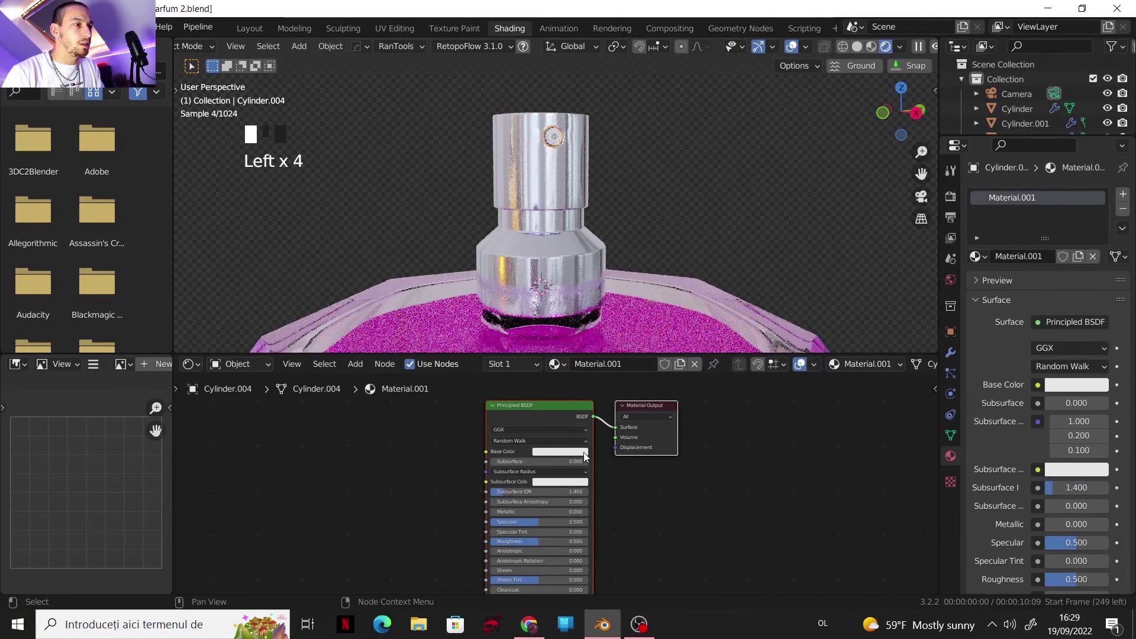
click(565, 452)
drag(612, 352, 609, 386)
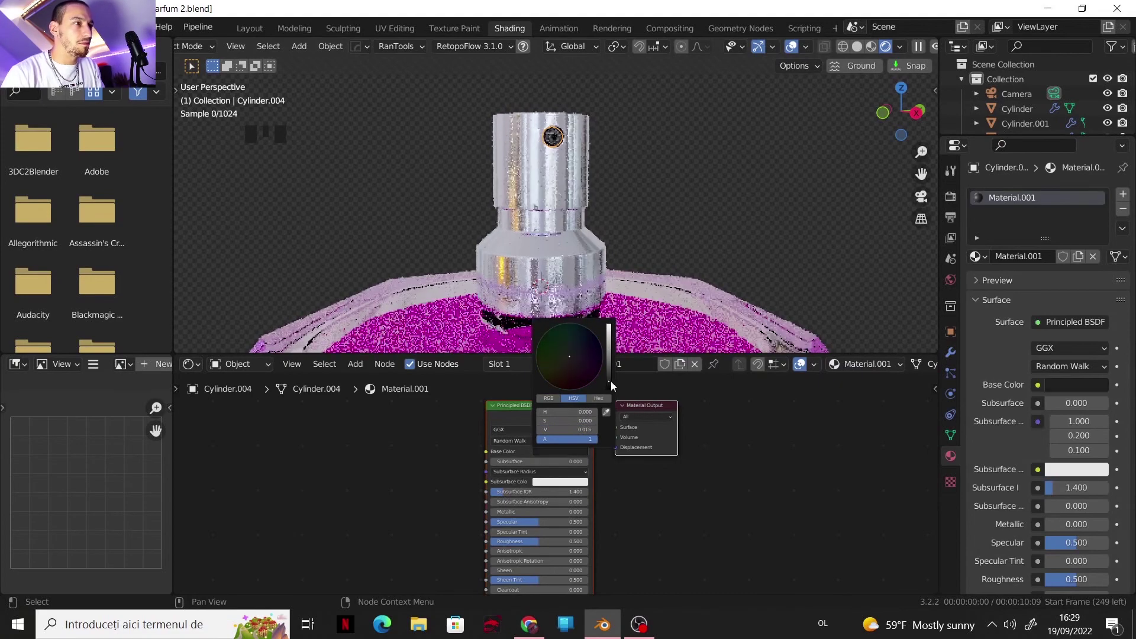
- Unhide the glass cap so the complete perfume bottle is shown
scroll(631, 273, down, 3)
shift+middle_drag(631, 274, 617, 226)
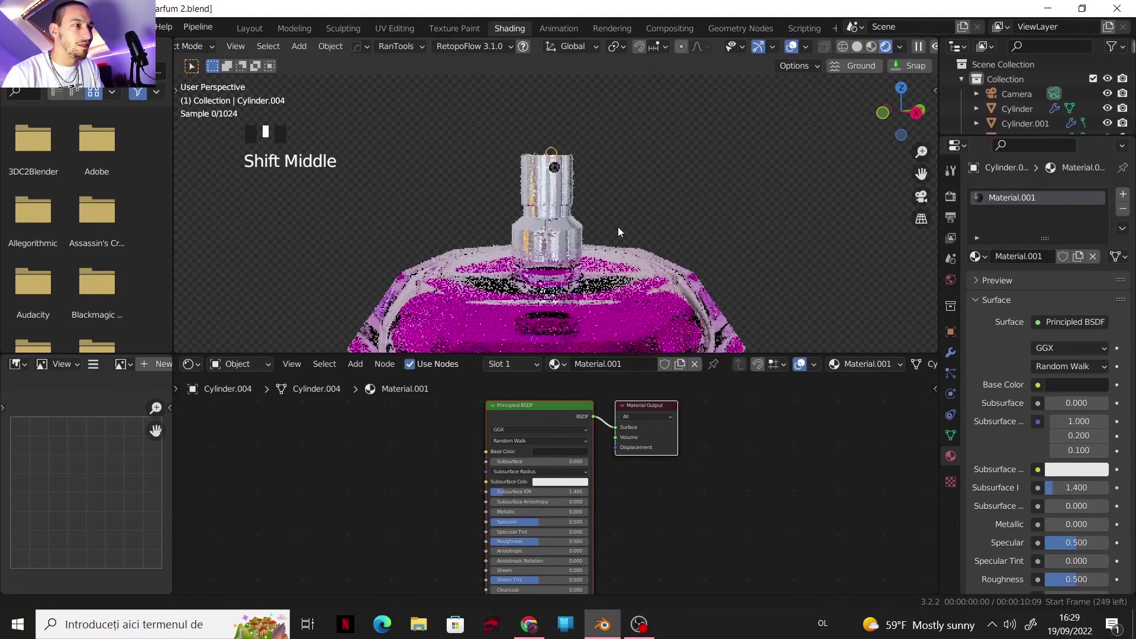
scroll(616, 178, down, 3)
click(622, 146)
middle_drag(623, 146, 626, 176)
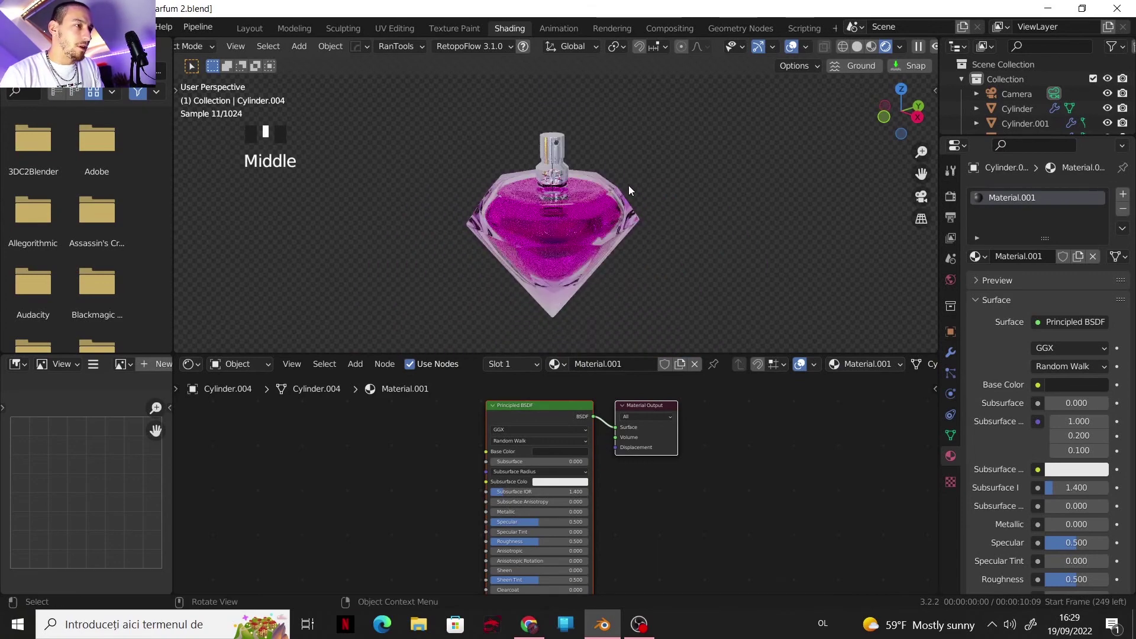
key(alt+h)
click(631, 153)
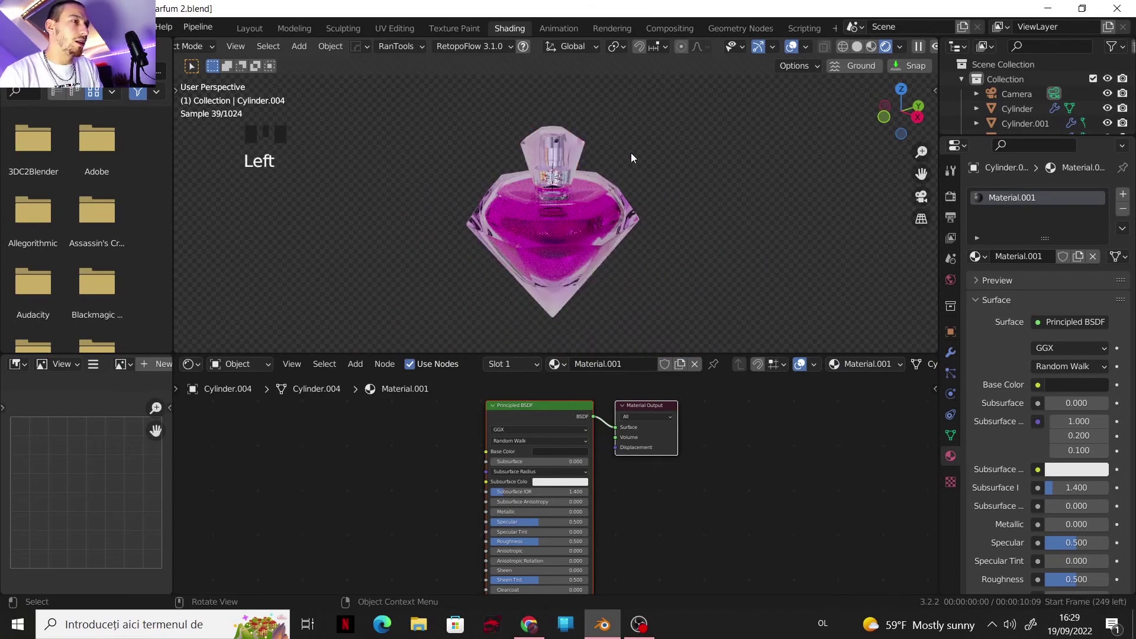
middle_drag(630, 152, 611, 118)
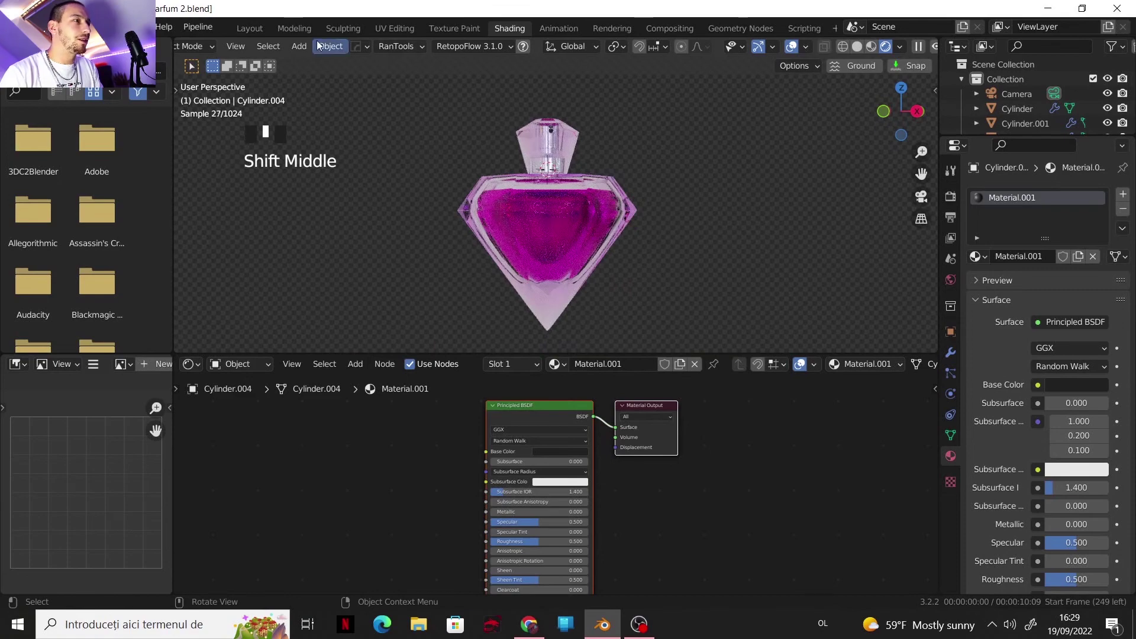
- Switch to the Layout workspace and display the bottle in rendered shading
click(249, 29)
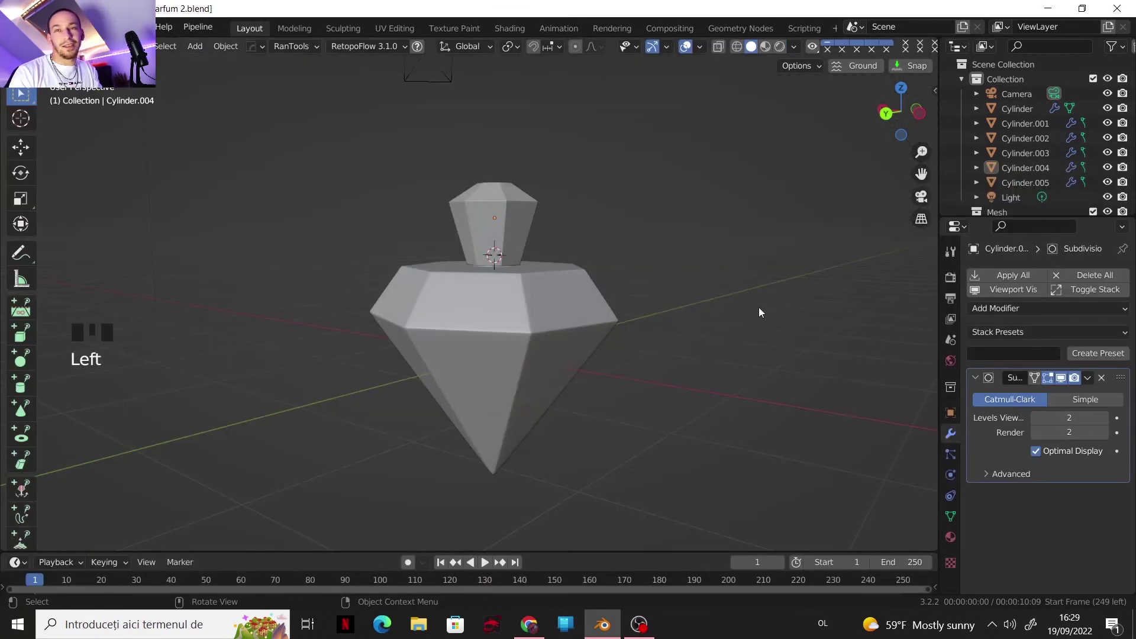
scroll(773, 220, up, 1)
click(779, 47)
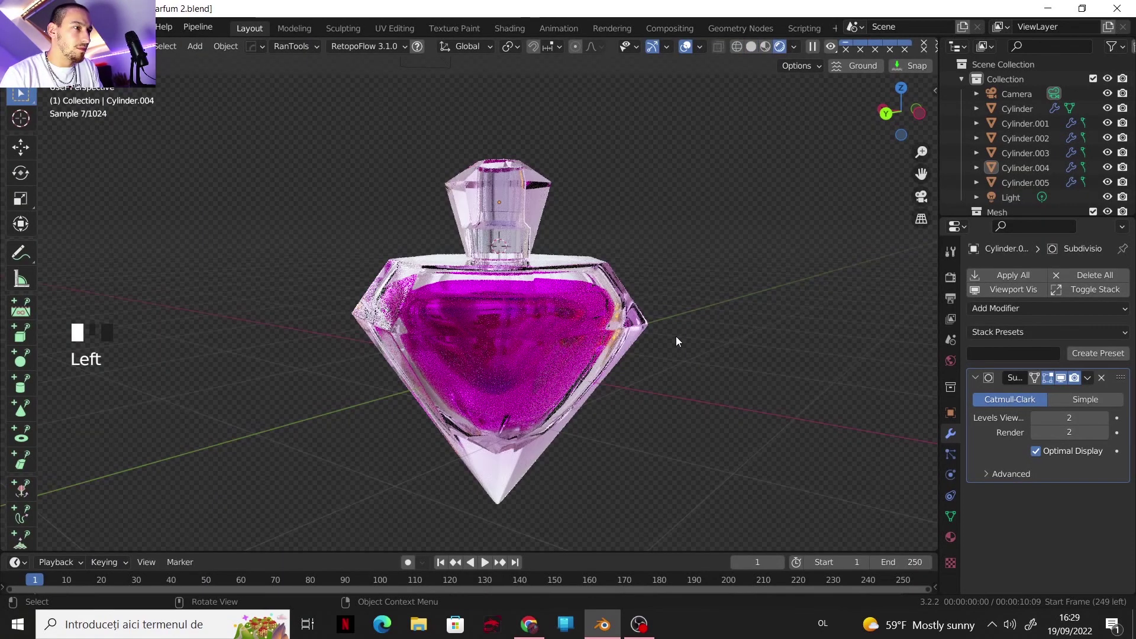
- Examine the rendered bottle's glass, liquid and metal sprayer from several angles and distances
mouse_move(673, 325)
shift+middle_down()
mouse_move(687, 311)
mouse_move(613, 282)
mouse_move(482, 304)
shift+middle_up()
scroll(686, 311, up, 1)
middle_drag(680, 215, 629, 218)
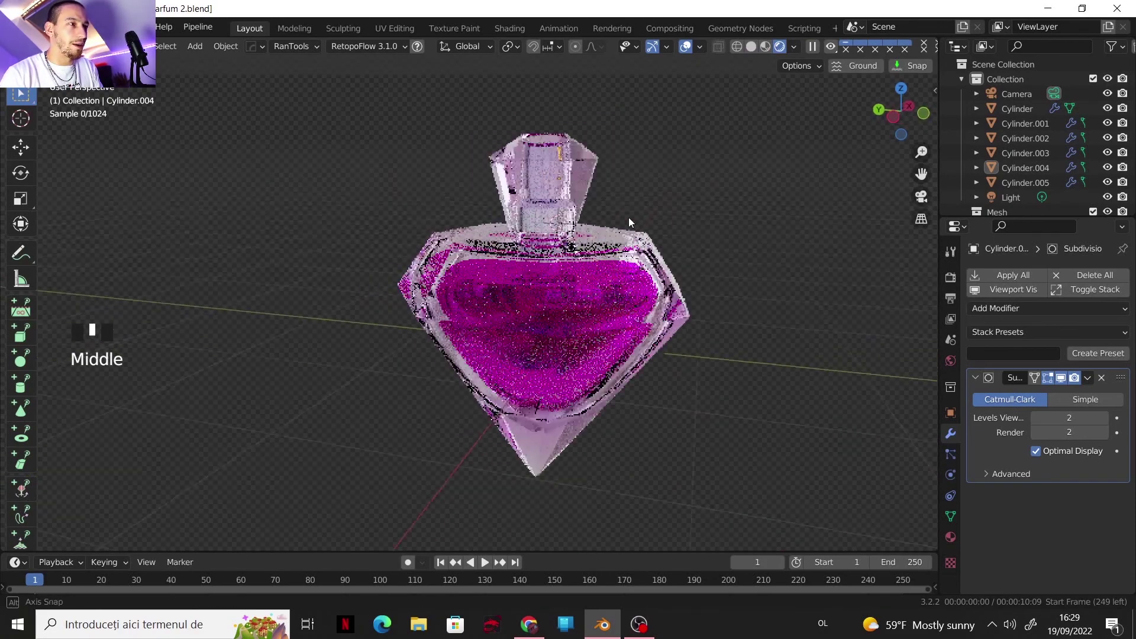
scroll(628, 218, up, 2)
click(705, 141)
middle_drag(705, 141, 591, 215)
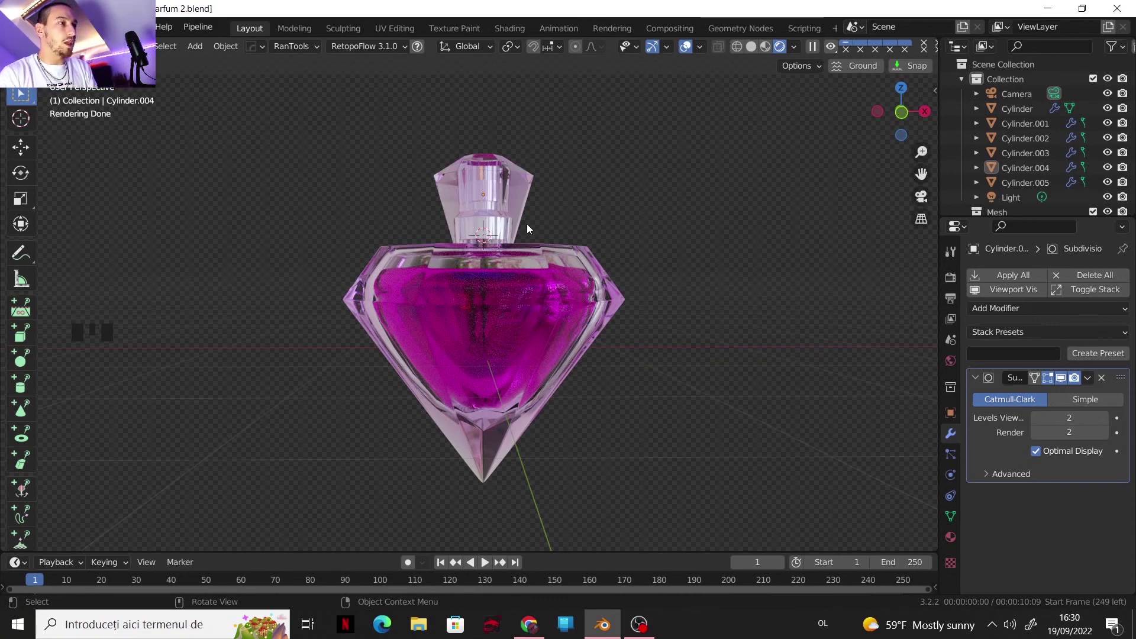
shift+middle_drag(483, 211, 485, 249)
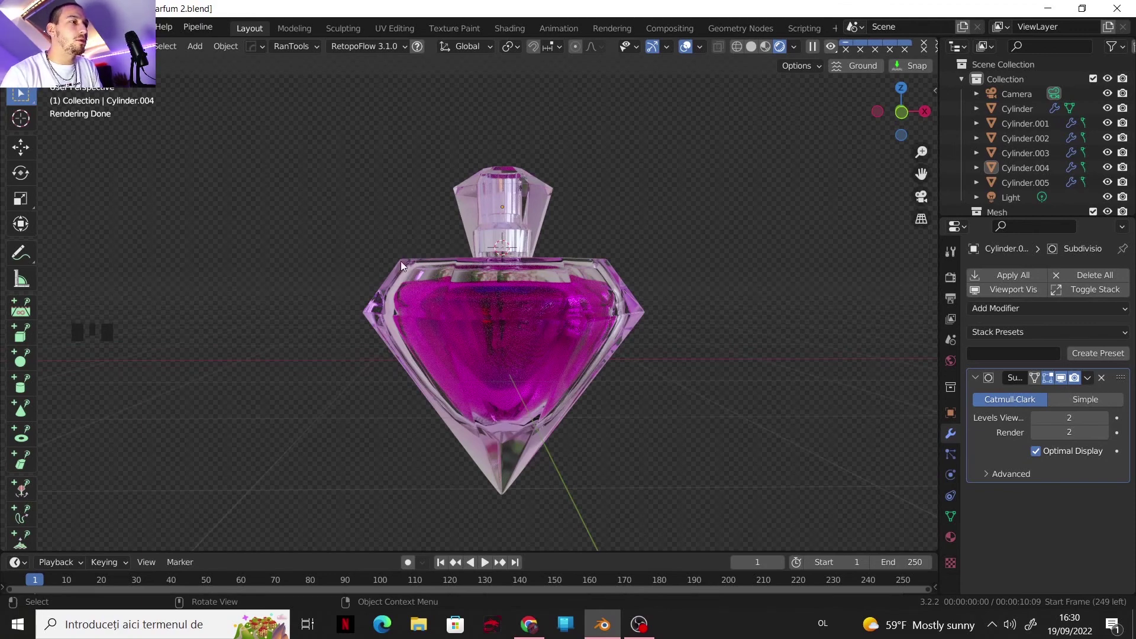
scroll(545, 324, down, 3)
scroll(524, 325, up, 3)
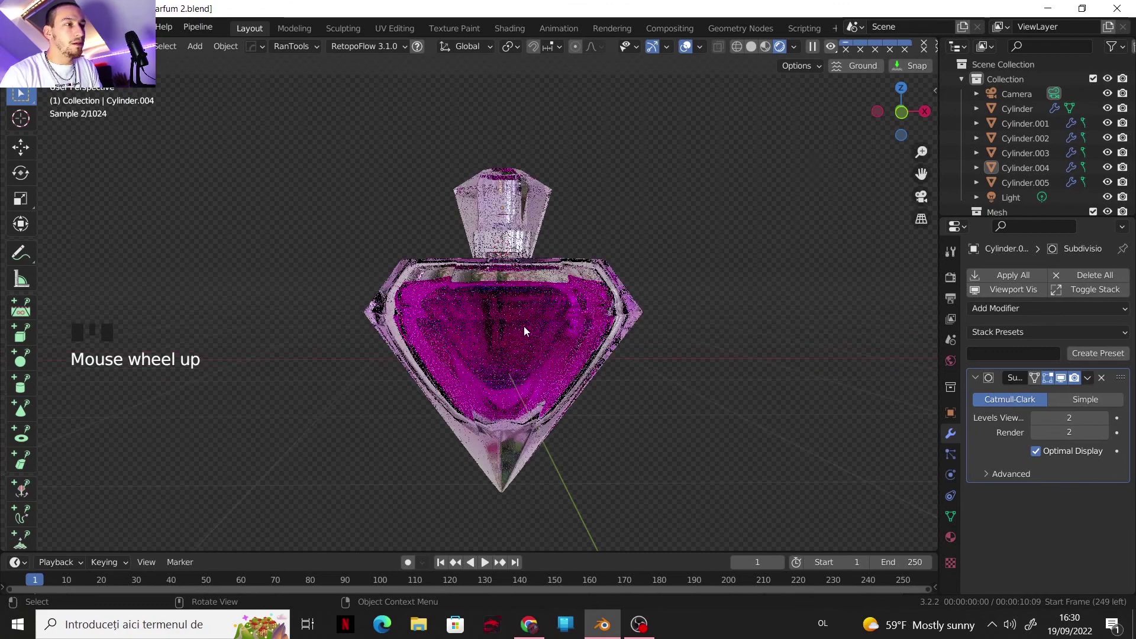